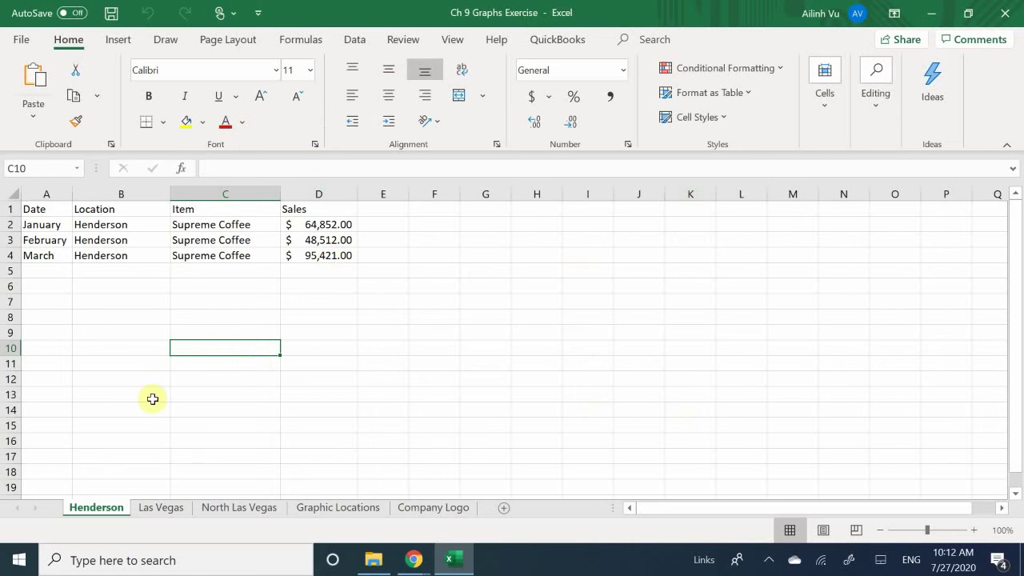
click(143, 377)
click(142, 347)
click(232, 334)
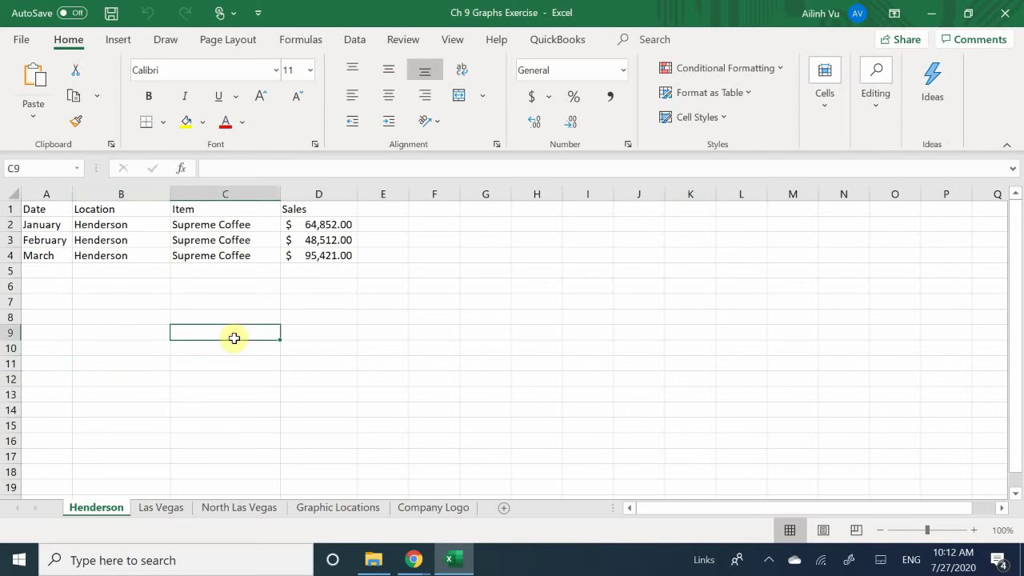
click(380, 304)
click(481, 329)
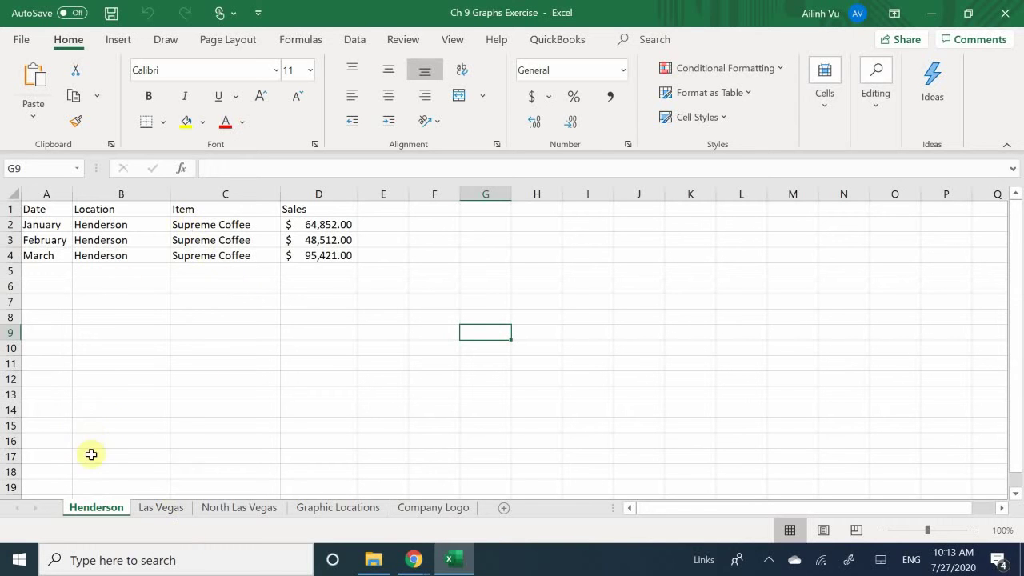
Look through the Las Vegas, North Las Vegas and Graphic Locations sheets and return to the Henderson sheet.
click(159, 512)
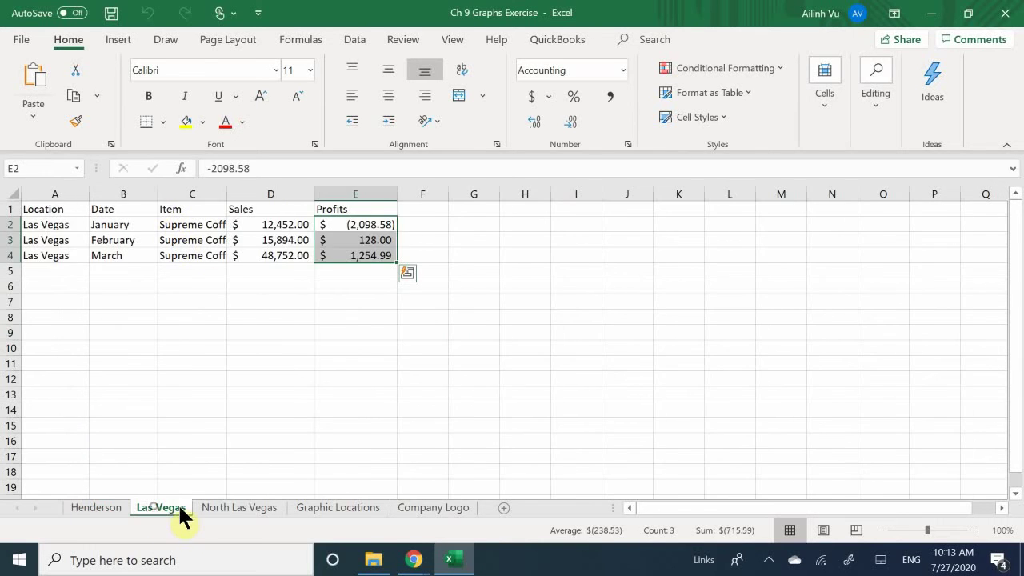
click(227, 516)
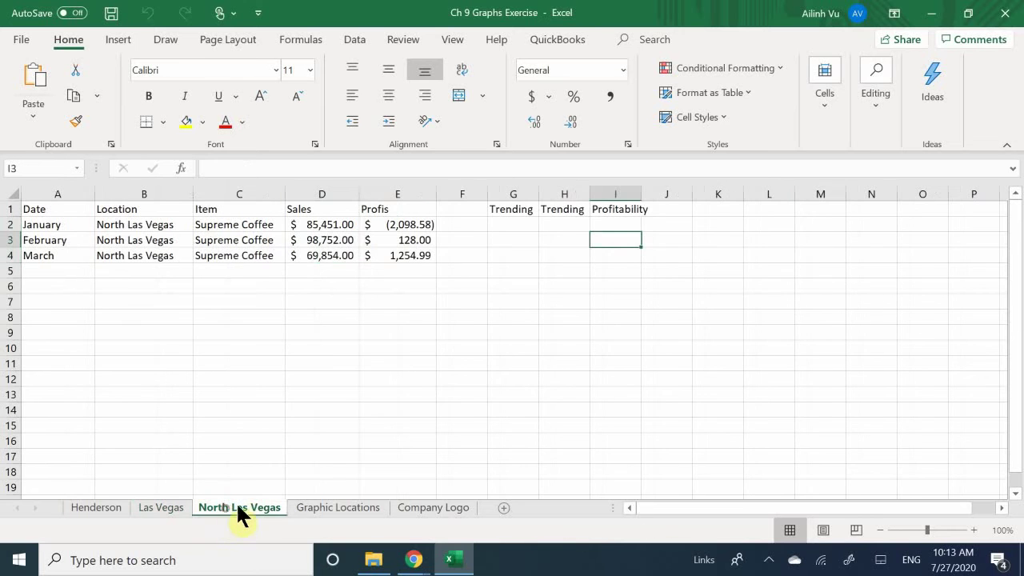
click(307, 512)
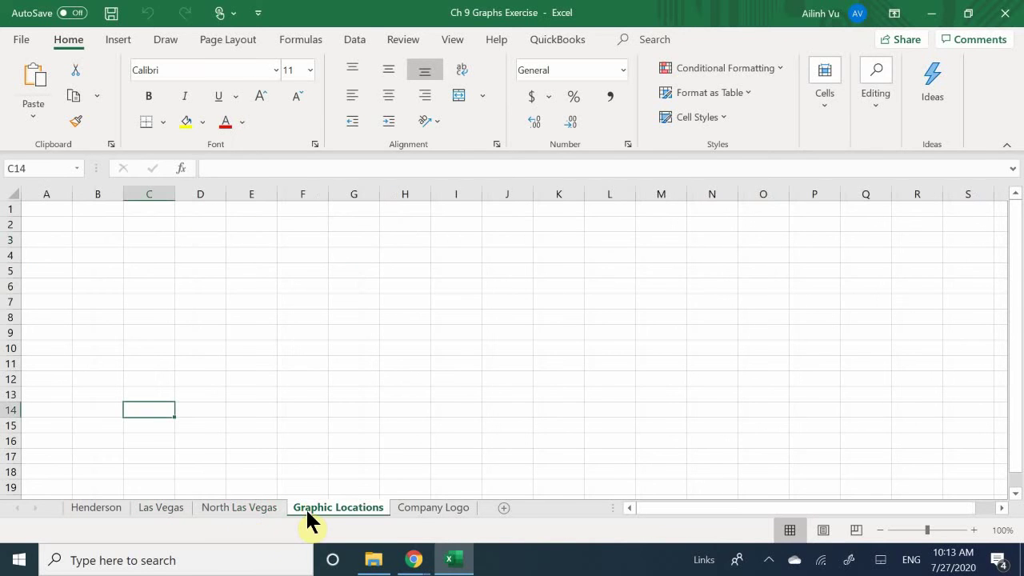
click(96, 512)
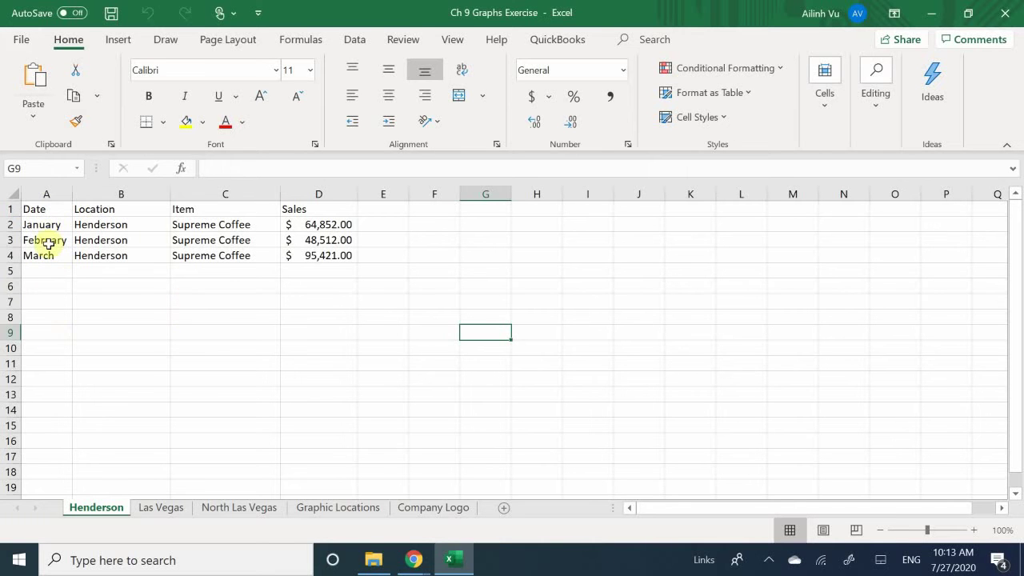
Examine the location, item and sales entries in the Henderson table, finishing on the March sales cell.
click(112, 249)
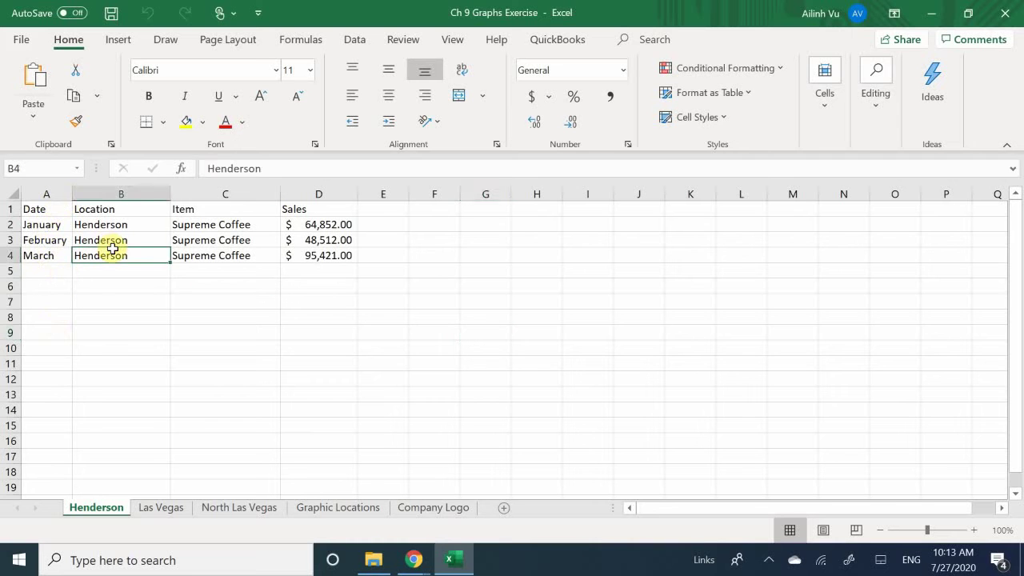
click(199, 241)
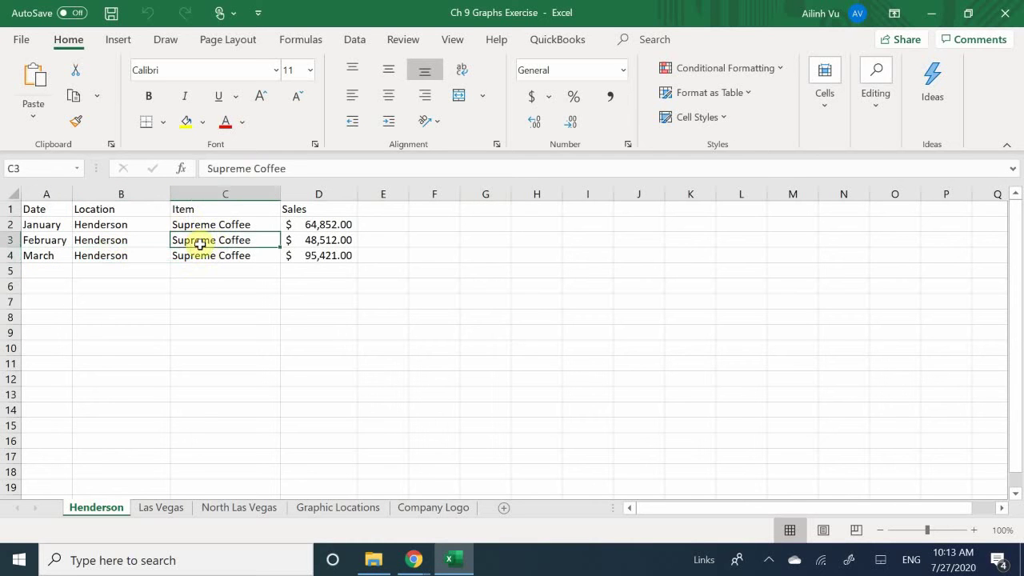
click(336, 239)
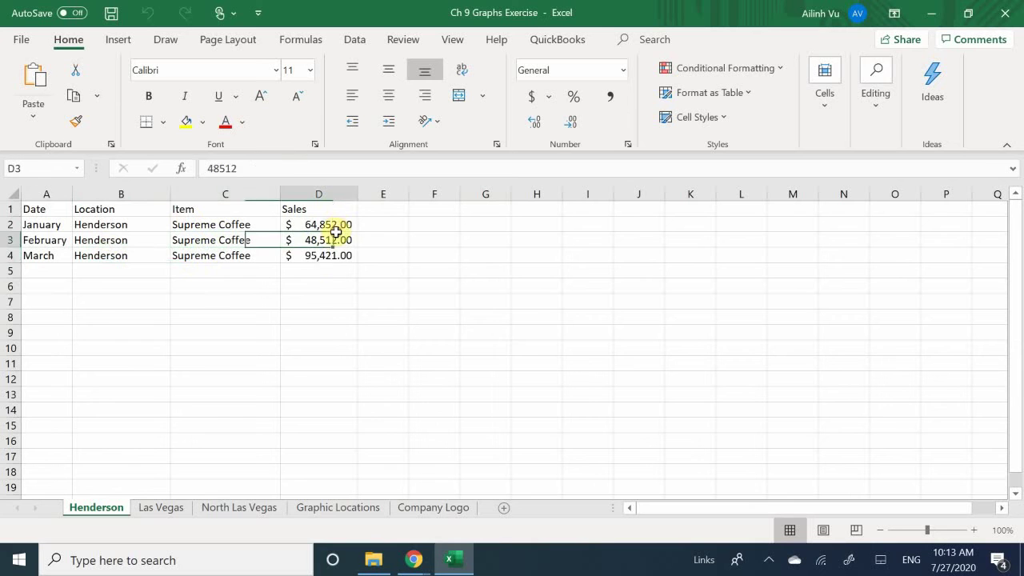
click(332, 258)
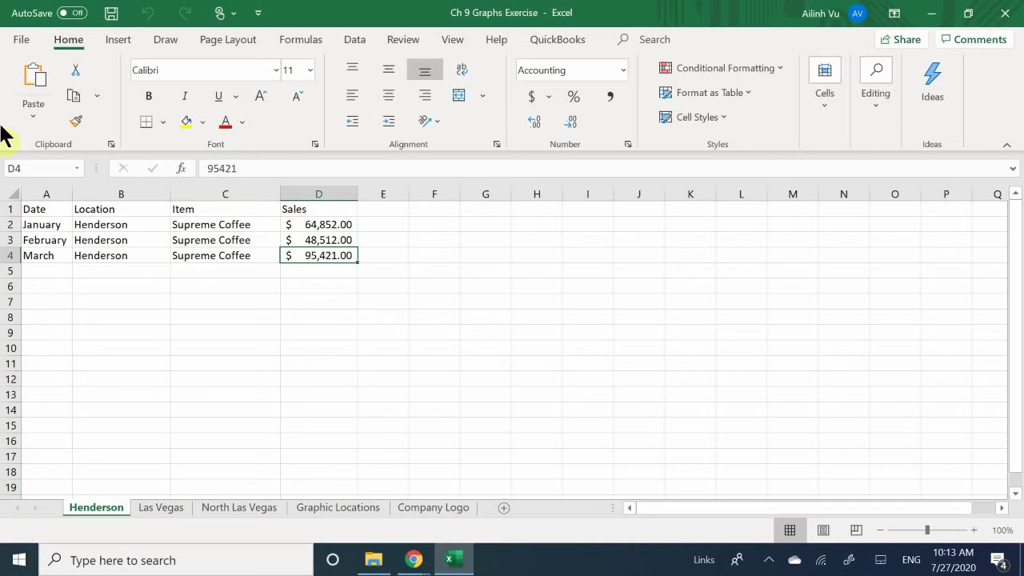
Open the full Insert Chart gallery at the column charts for the Henderson sales data and reposition the dialog.
click(120, 40)
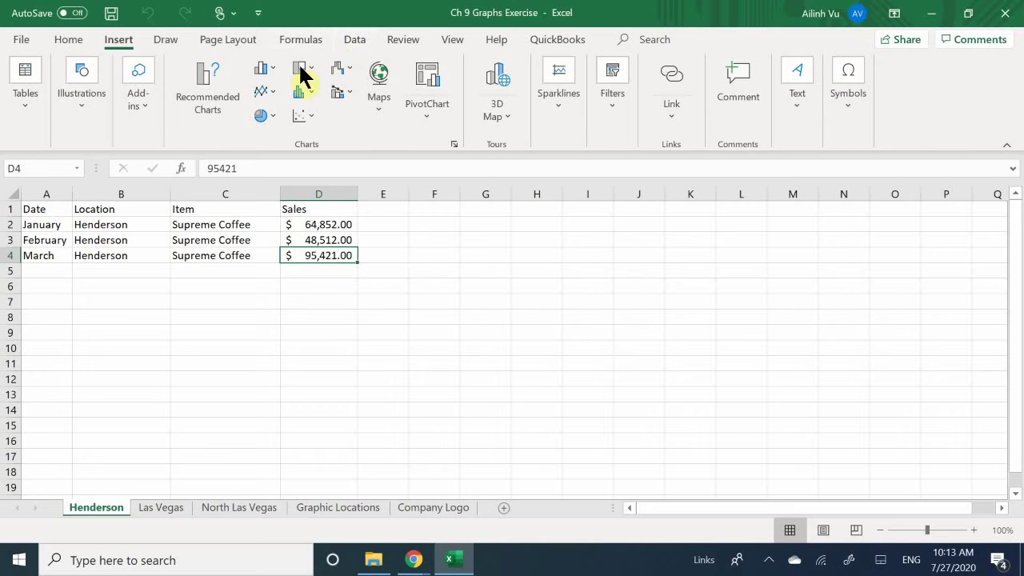
click(273, 69)
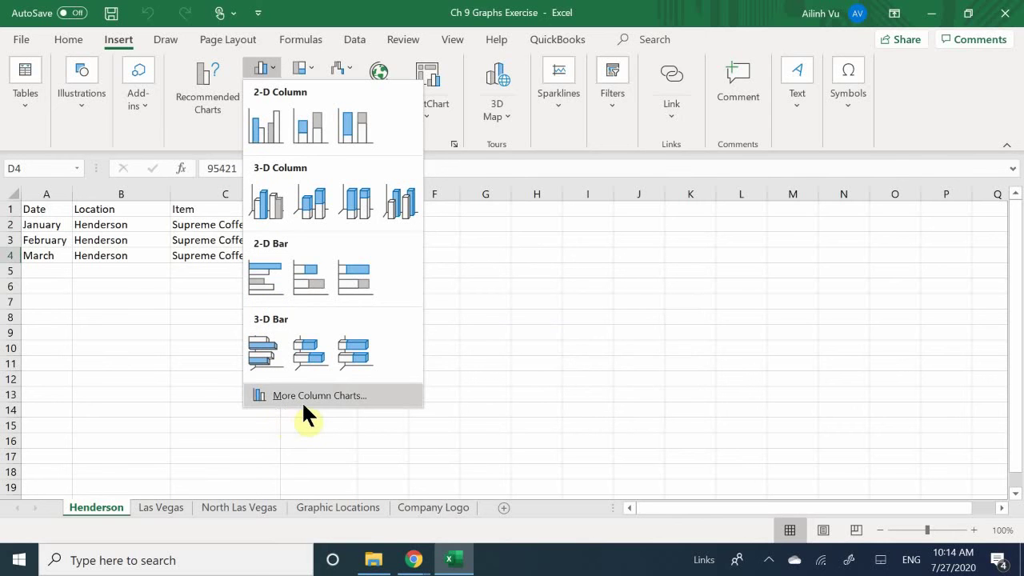
click(346, 394)
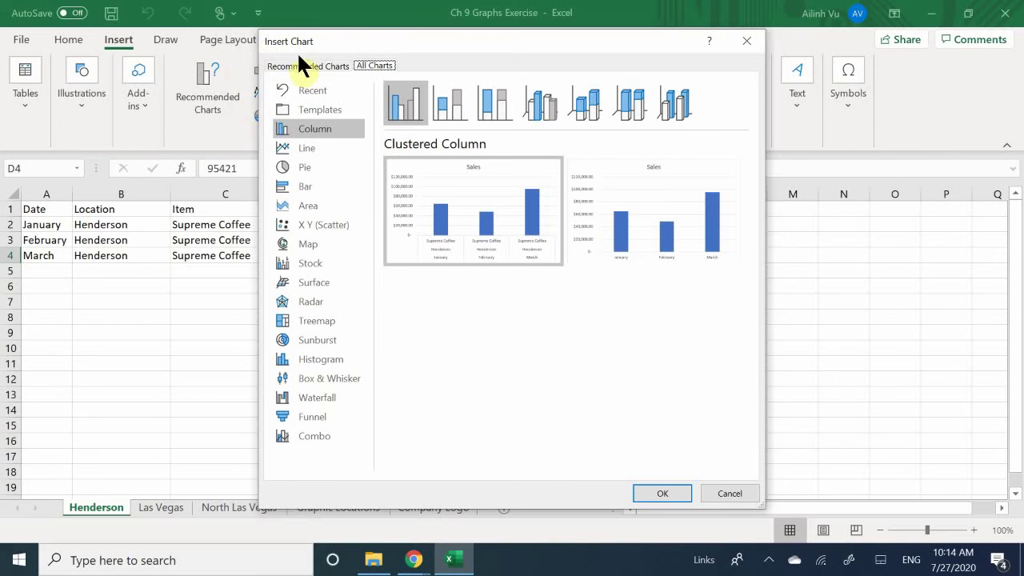
drag(369, 38, 314, 14)
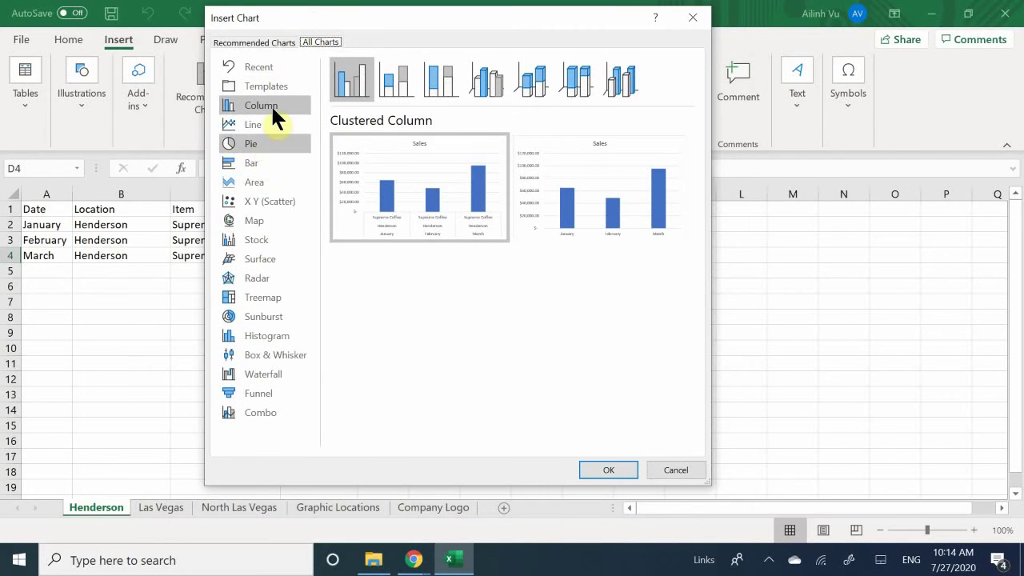
Preview the Henderson sales as a Line chart and as Pie, 3-D Pie, Pie of Pie and Doughnut charts.
click(248, 124)
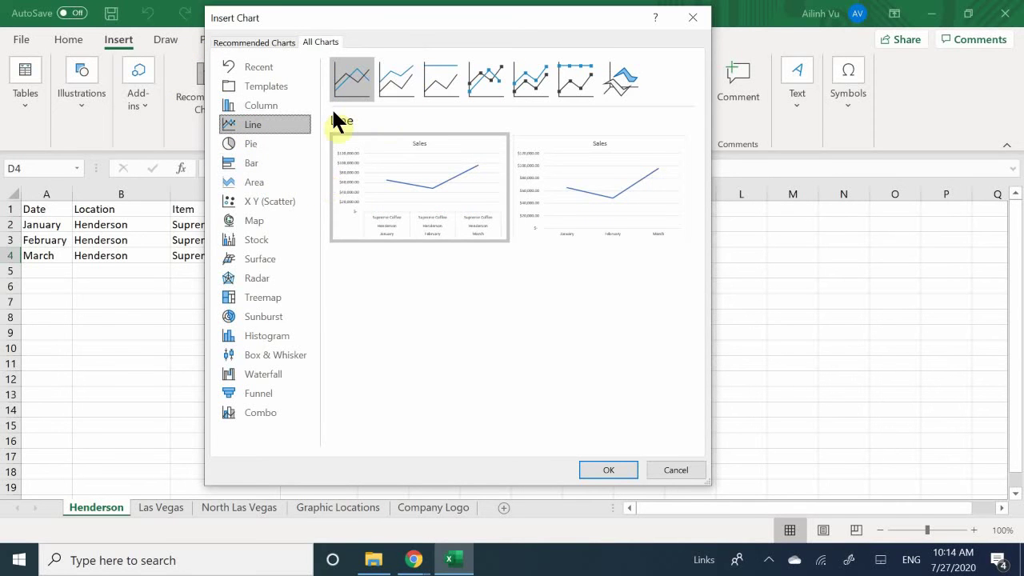
mouse_move(395, 182)
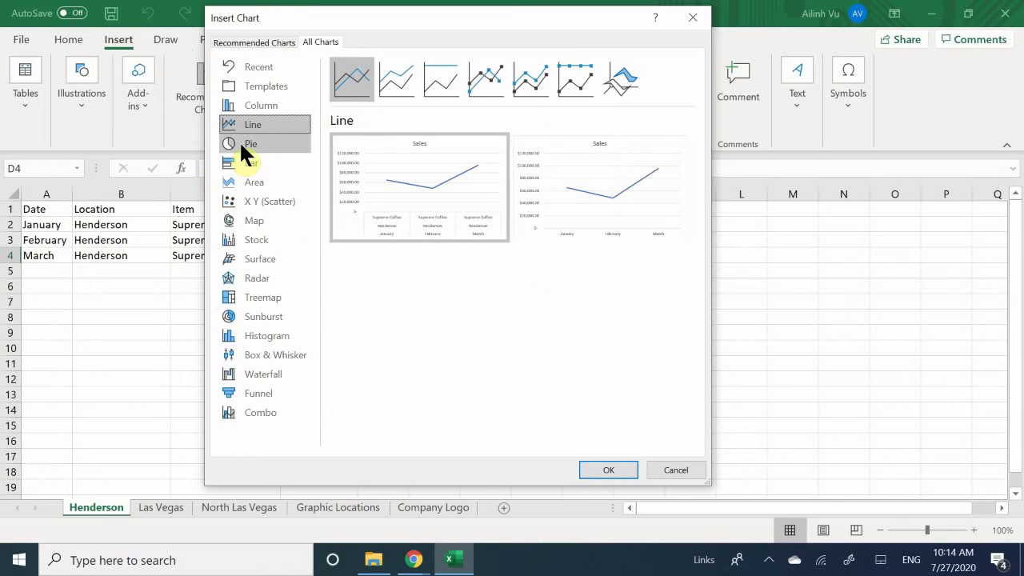
click(253, 144)
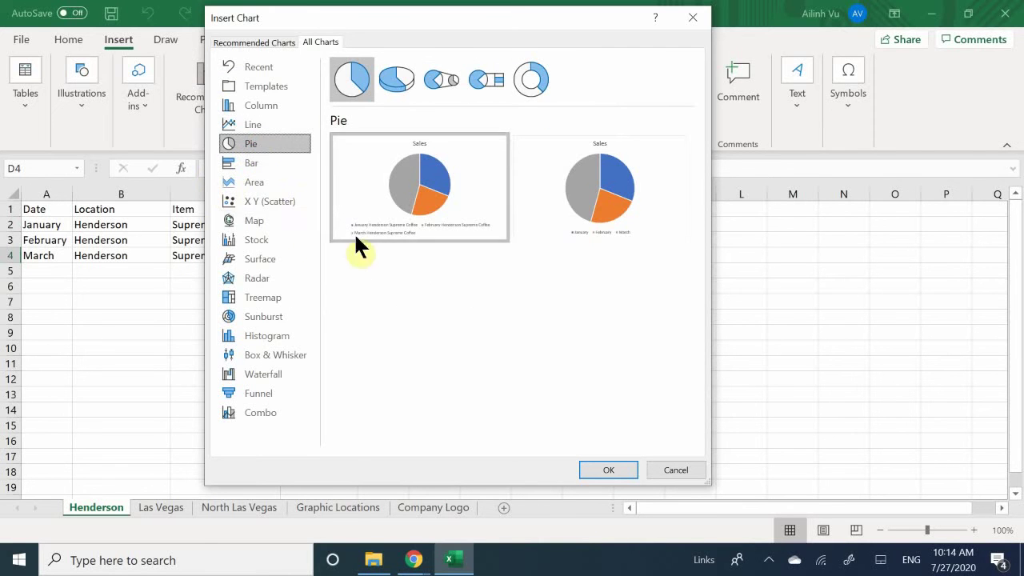
mouse_move(427, 194)
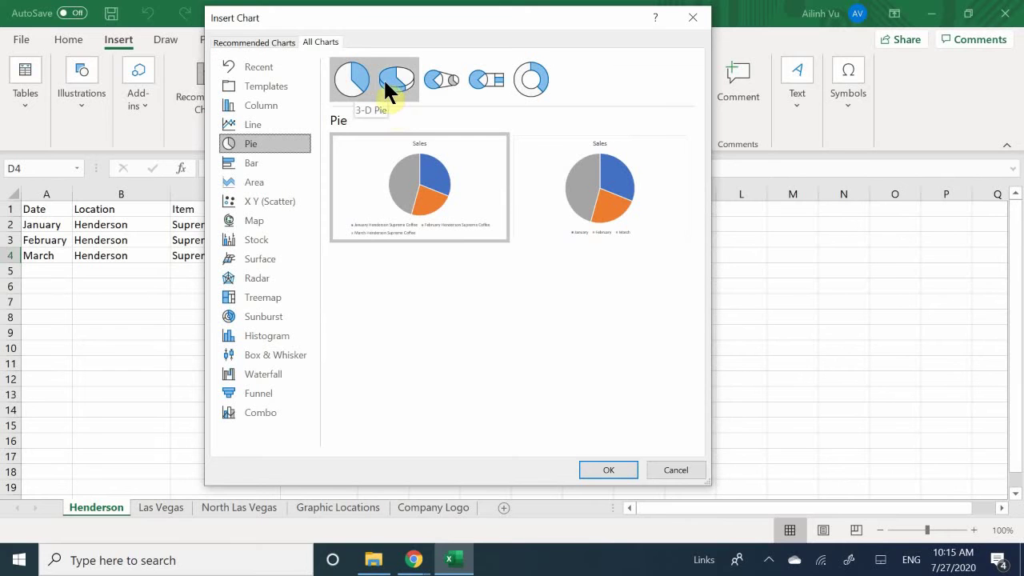
click(383, 77)
mouse_move(398, 200)
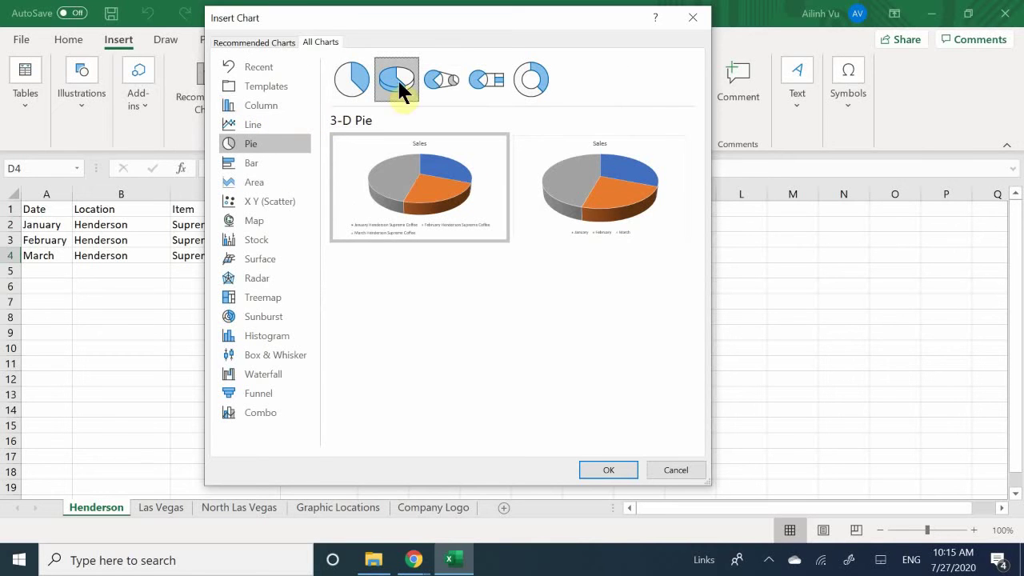
click(432, 83)
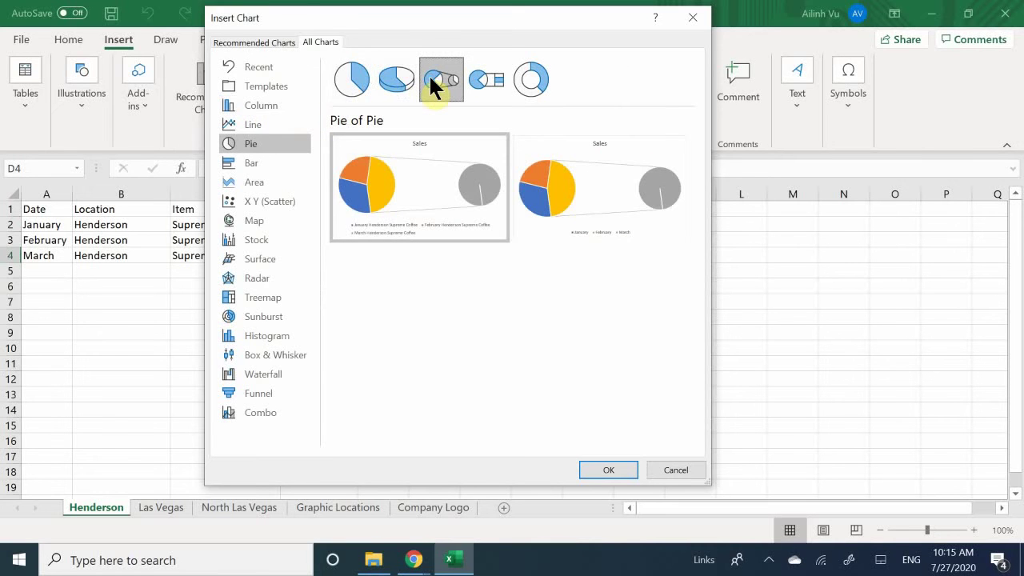
mouse_move(346, 197)
click(531, 77)
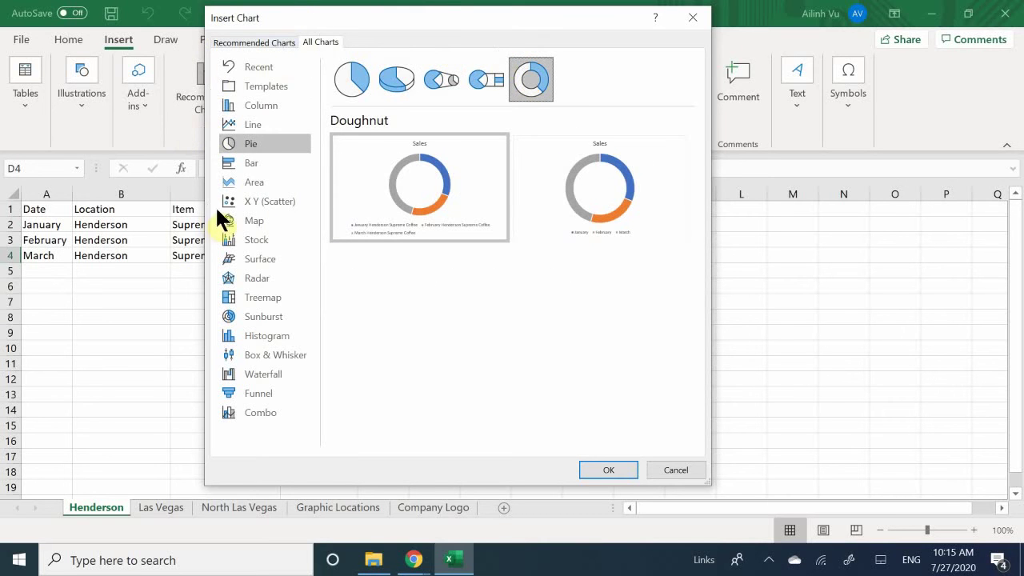
Preview the Bar, Area, Scatter, Stock and Combo chart types, including Clustered Column - Line on Secondary Axis.
click(272, 164)
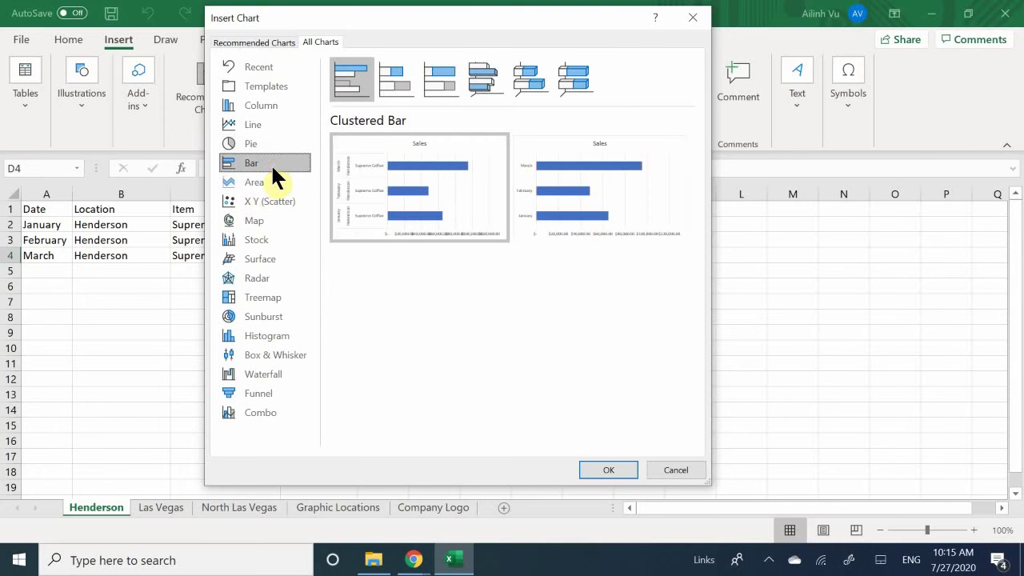
click(273, 191)
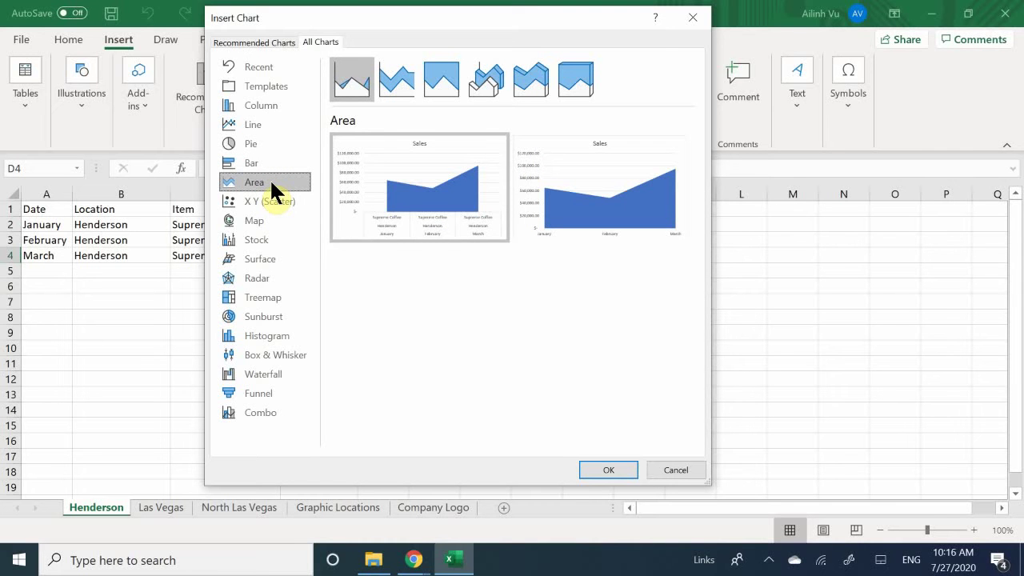
click(247, 203)
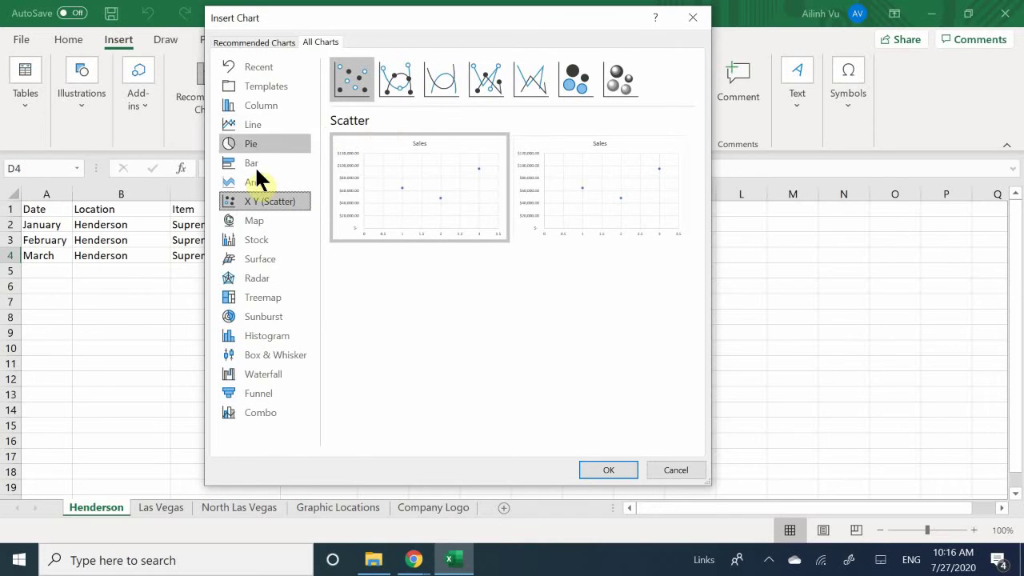
click(268, 243)
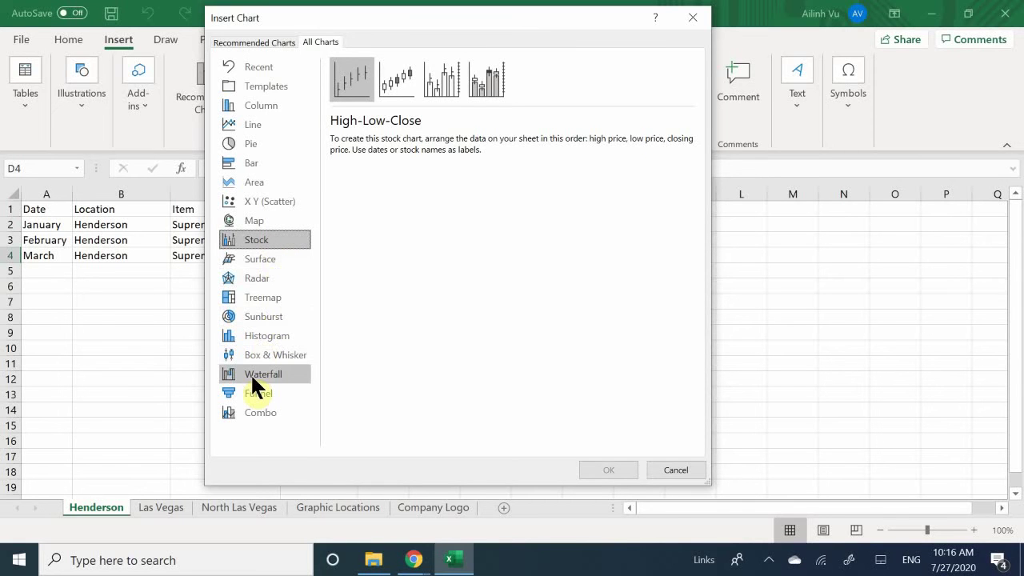
click(276, 412)
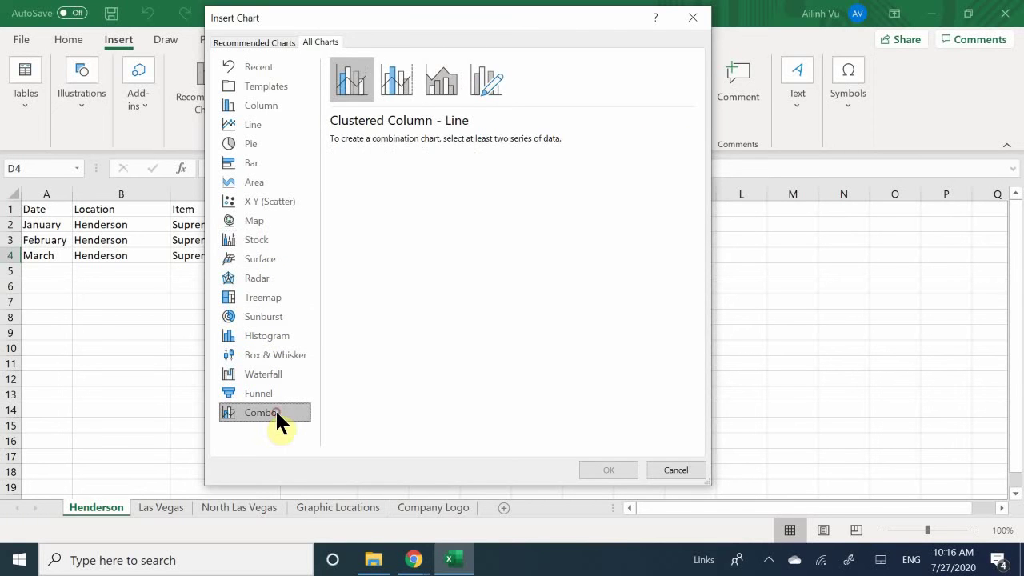
click(399, 87)
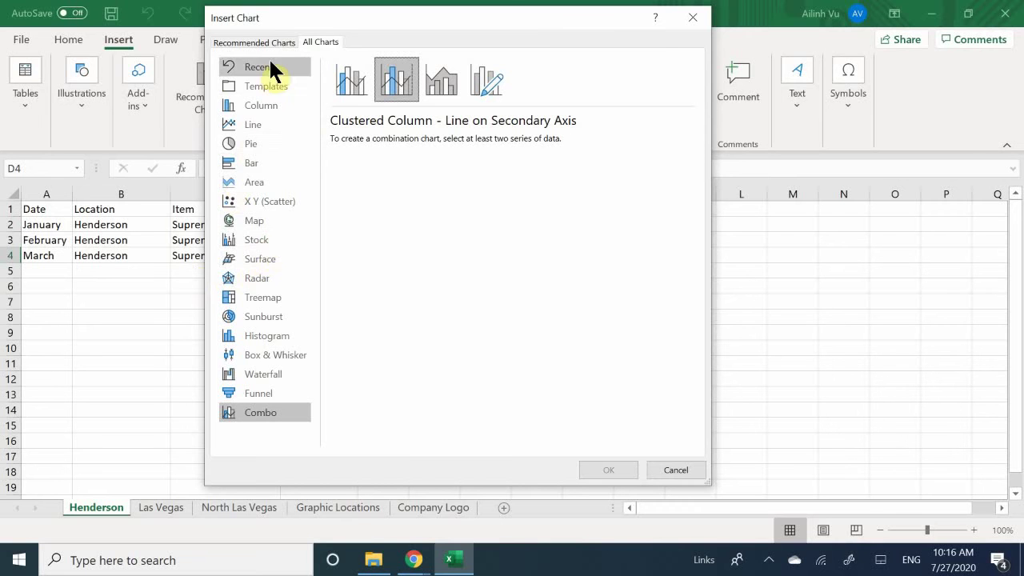
Compare the Clustered Column, Line and Area previews of the Henderson sales.
click(264, 100)
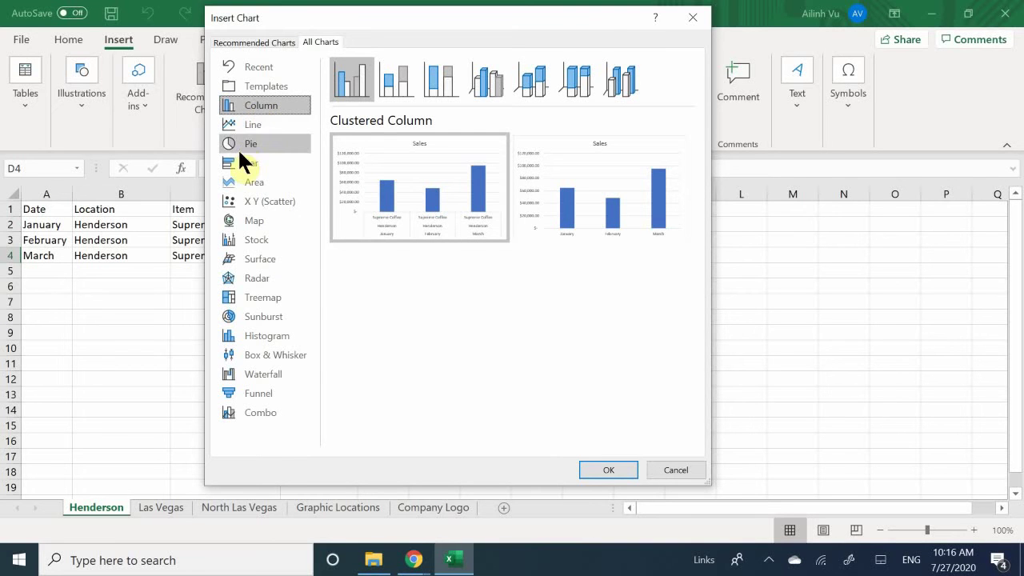
click(260, 122)
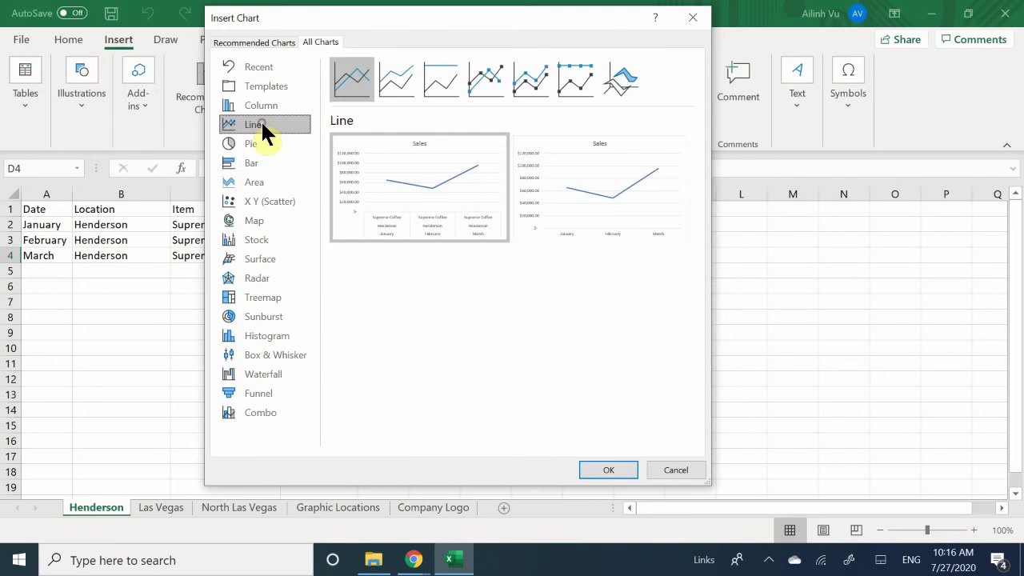
mouse_move(370, 193)
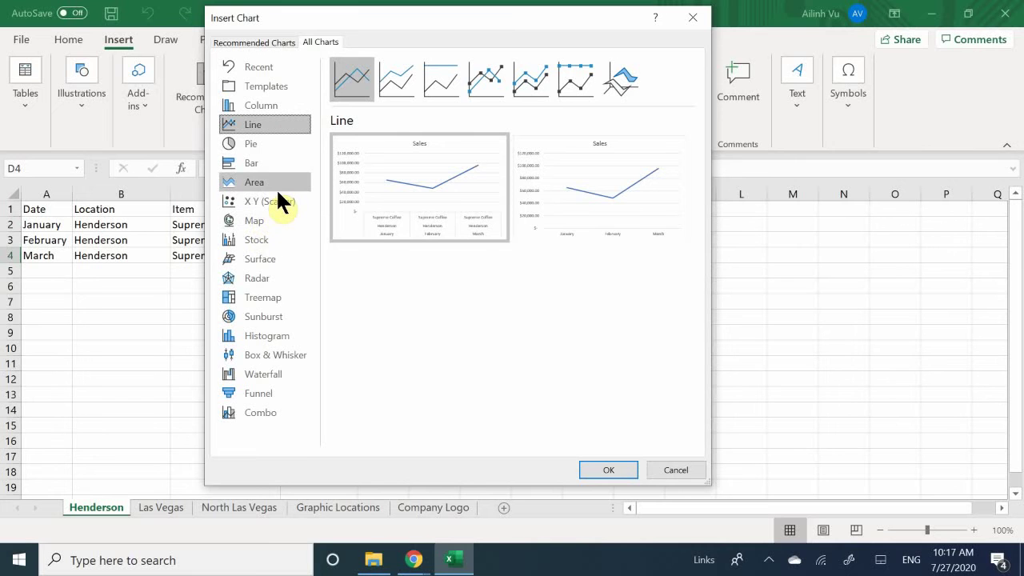
click(269, 182)
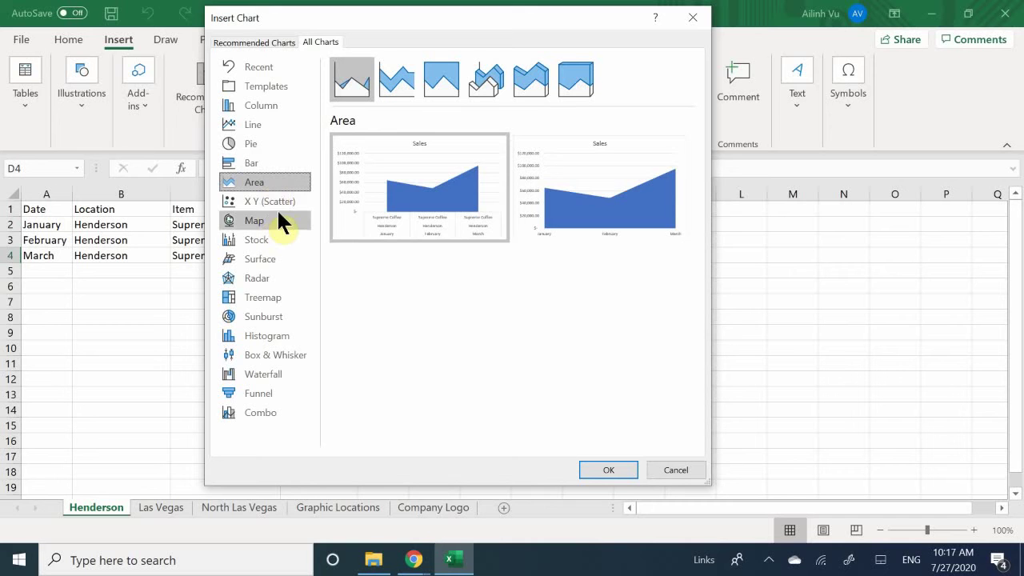
Preview Scatter, Scatter with Smooth Lines and Markers, and Pie charts, and switch back to the Line chart type.
click(280, 205)
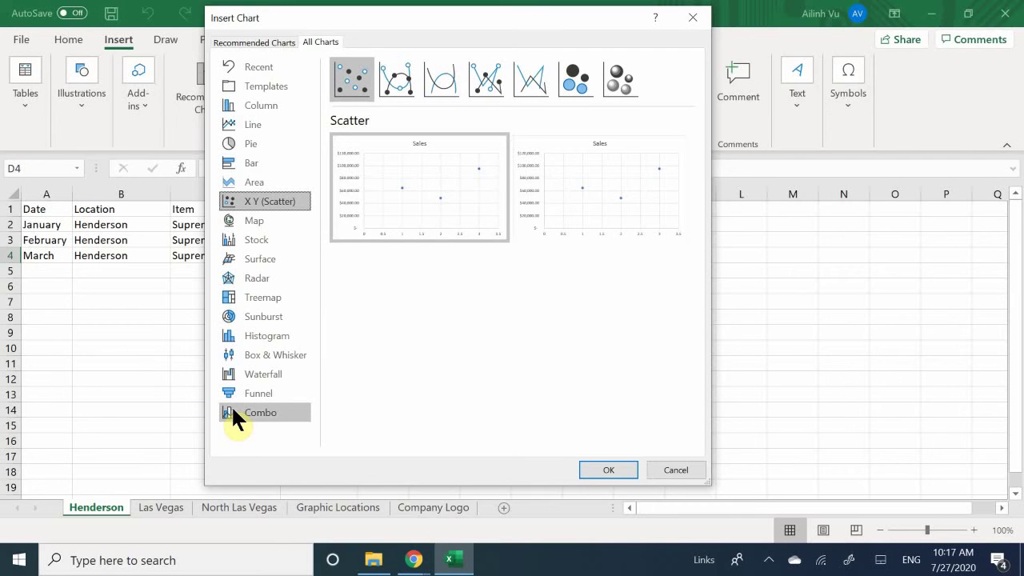
click(400, 77)
mouse_move(414, 151)
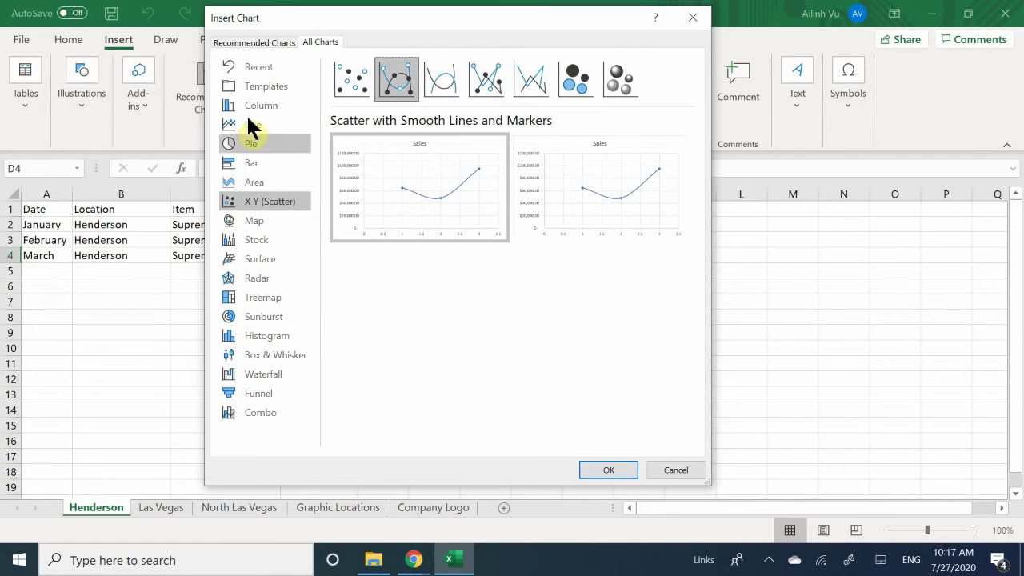
click(256, 143)
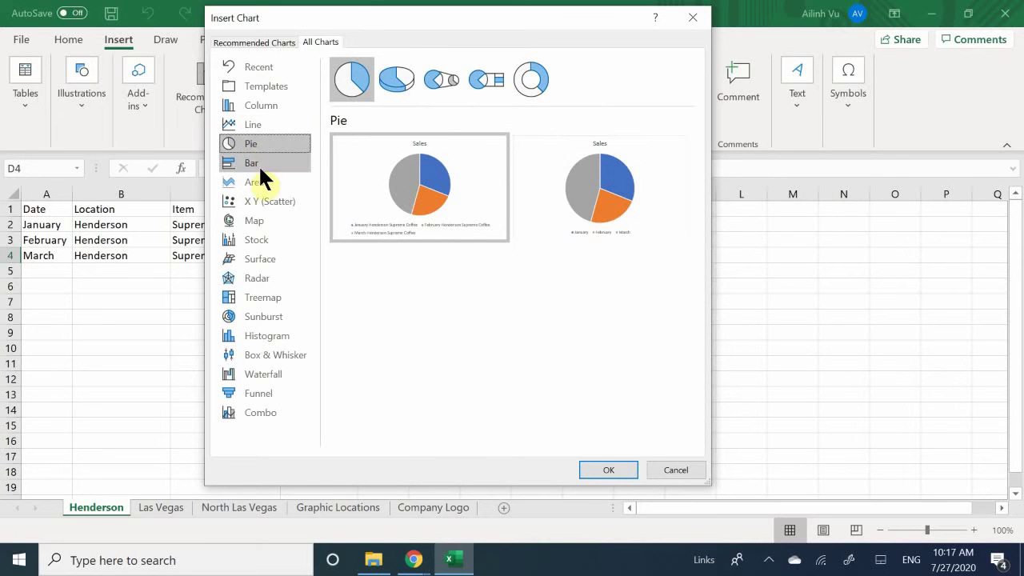
click(293, 122)
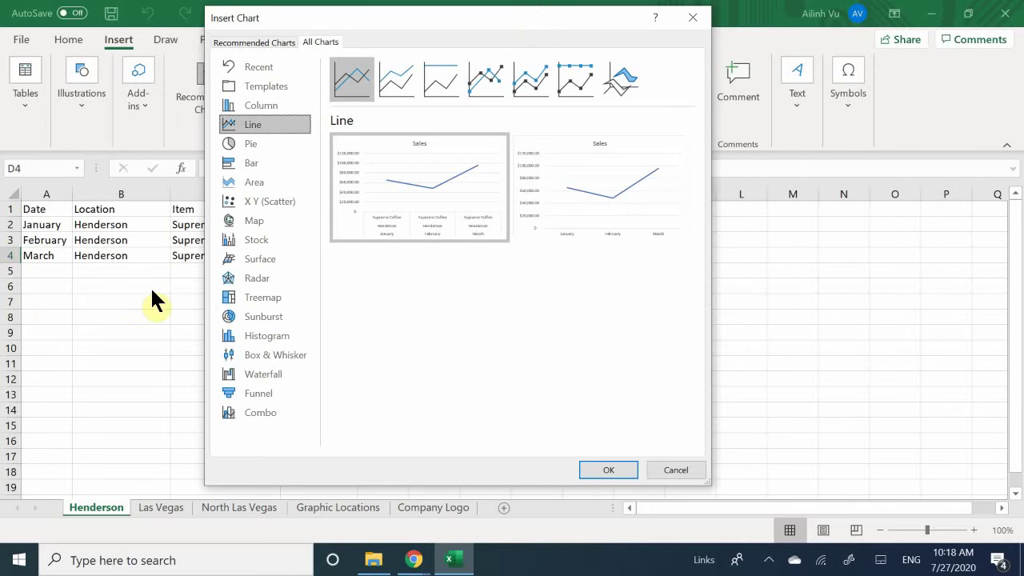
Close the chart type previews without inserting a chart and review the Location, Item, Sales and Date columns.
click(681, 471)
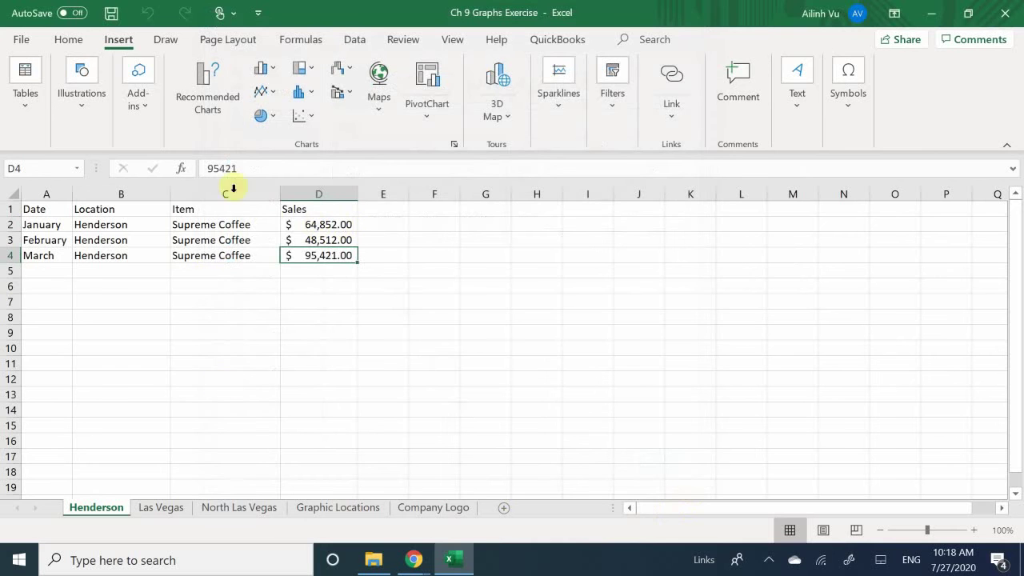
click(128, 224)
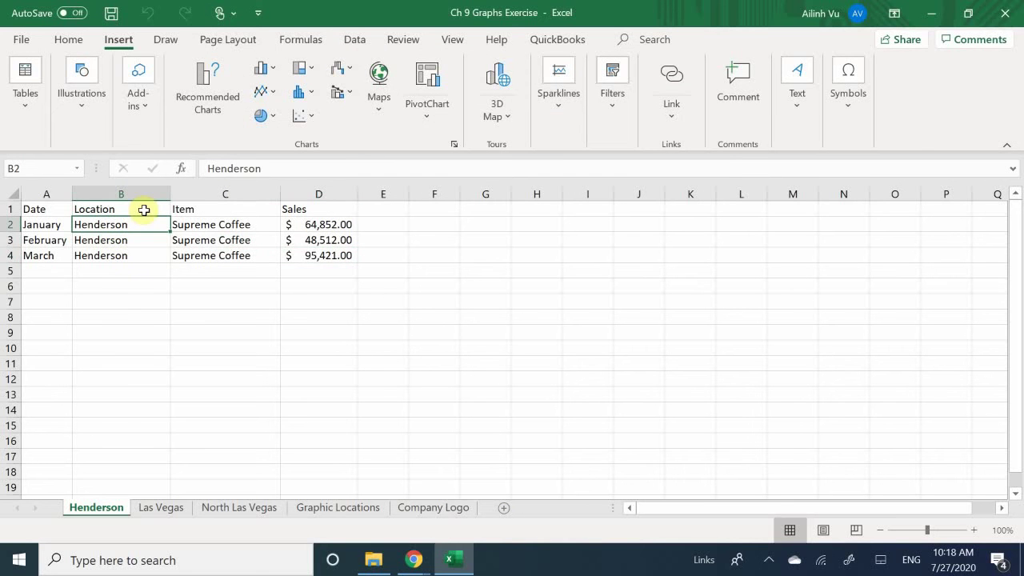
drag(223, 210, 312, 257)
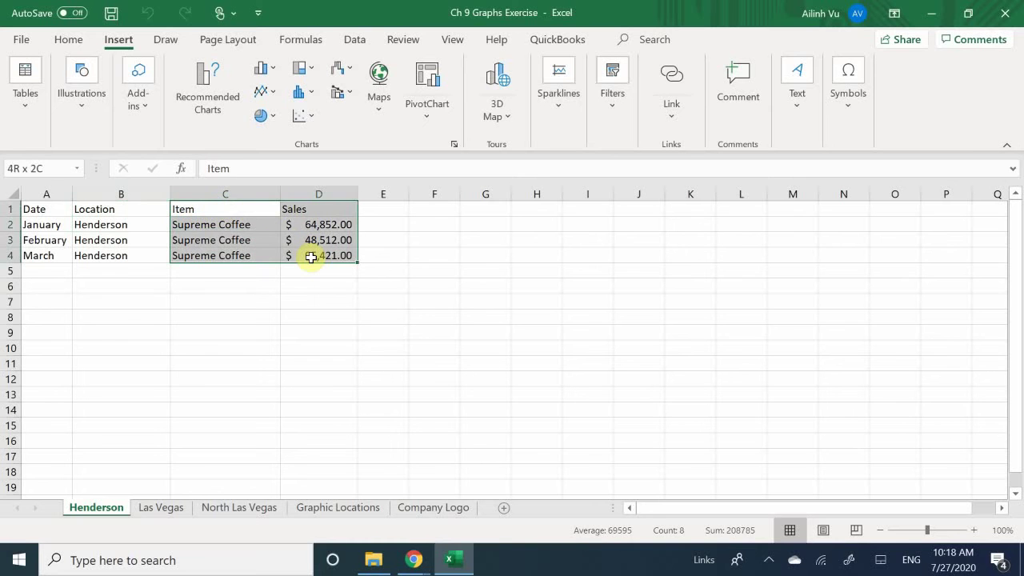
click(53, 224)
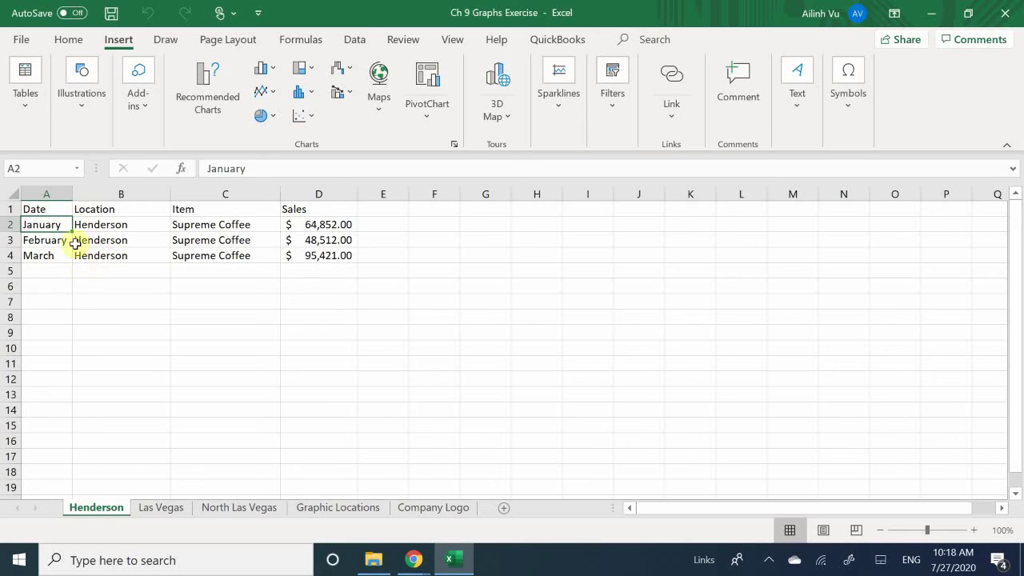
Try a 2-D Clustered Column chart of the range A1:E4, placed beside the data, and delete it.
drag(55, 208, 360, 252)
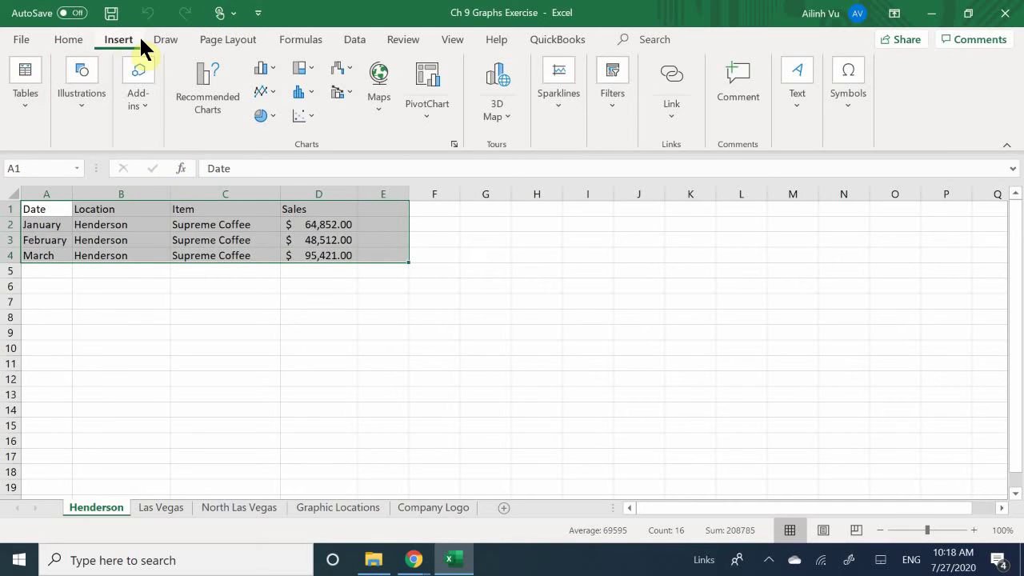
click(272, 66)
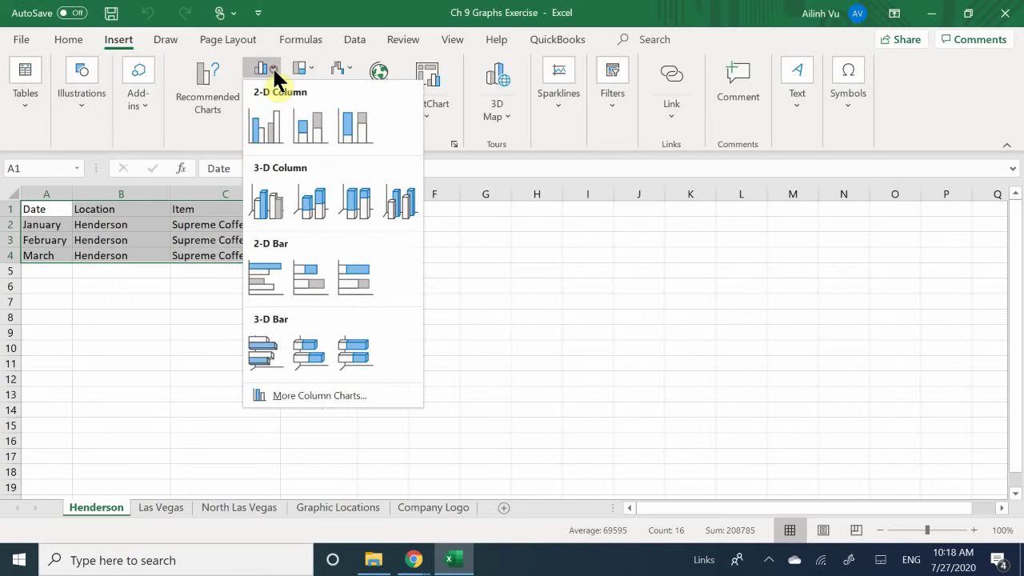
click(256, 134)
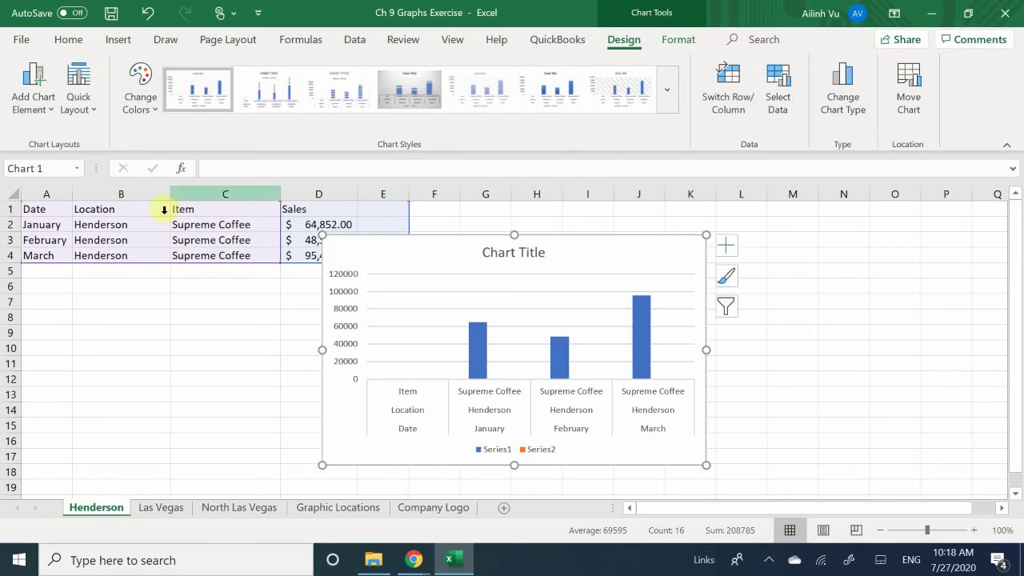
drag(473, 251, 585, 232)
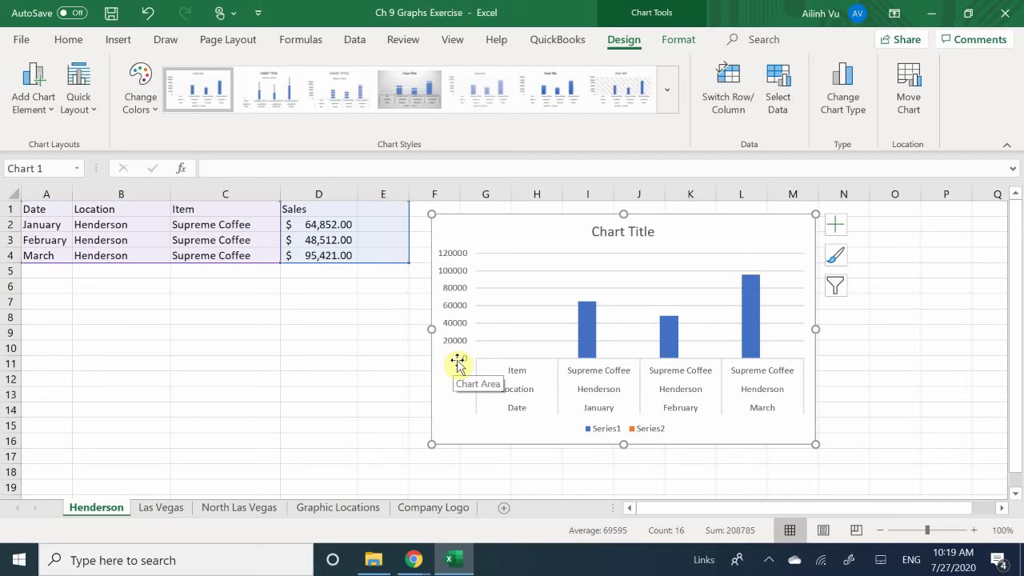
key(Delete)
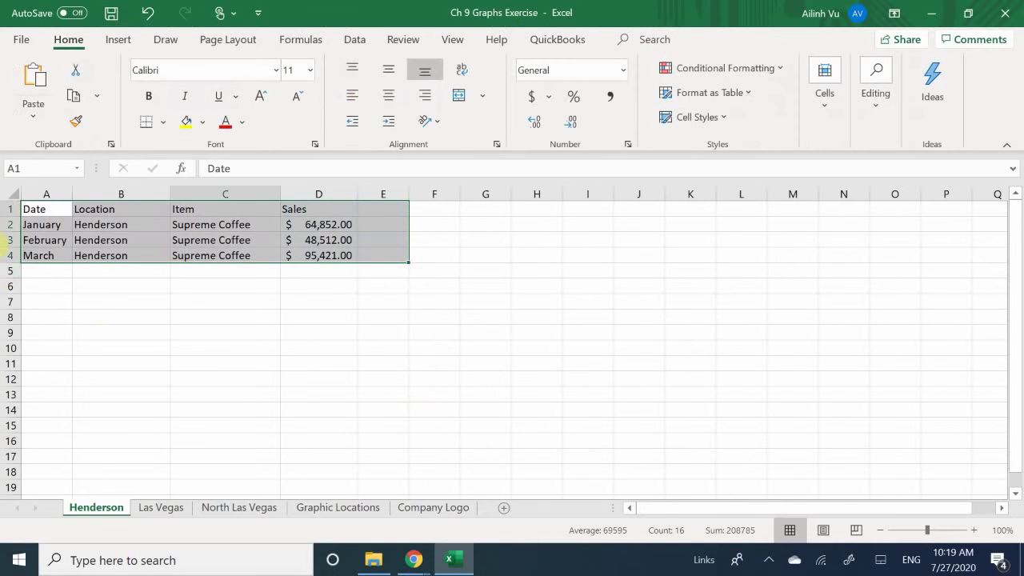
Insert a 2-D Clustered Column chart from the Item and Sales range C1:D4 and place it beside the data.
click(217, 240)
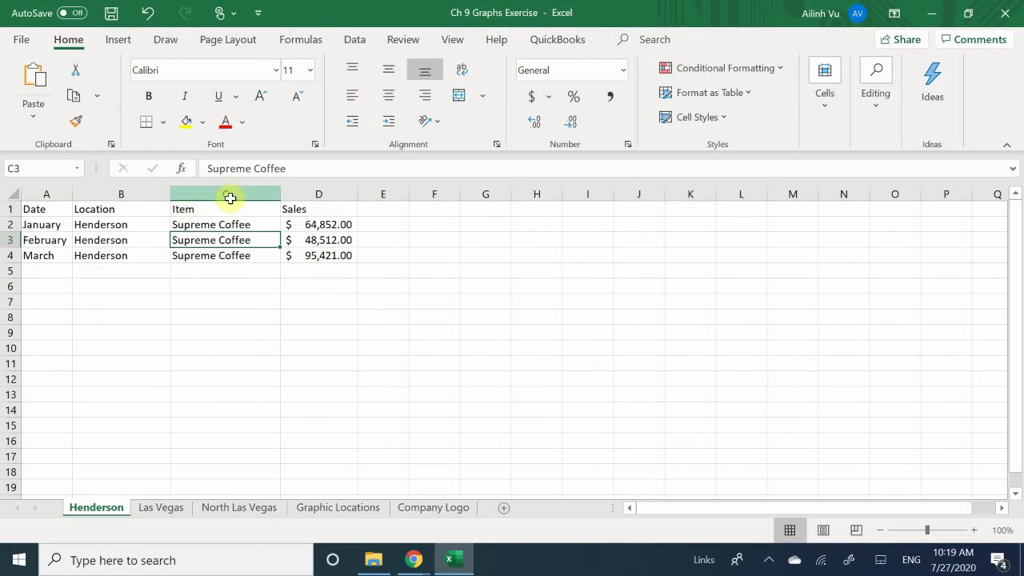
mouse_move(226, 208)
mouse_down()
mouse_move(284, 203)
mouse_move(308, 256)
mouse_up()
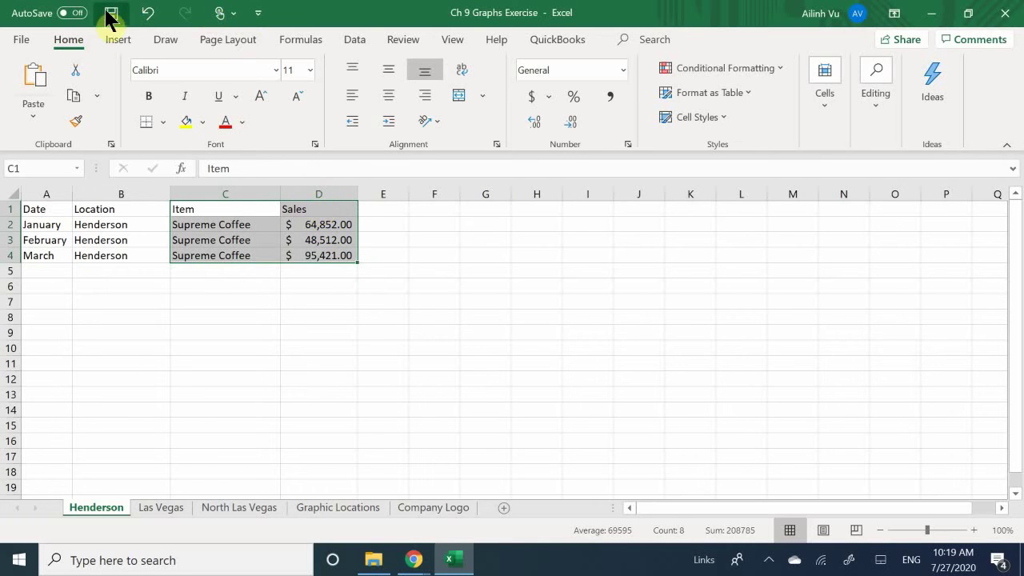
click(128, 40)
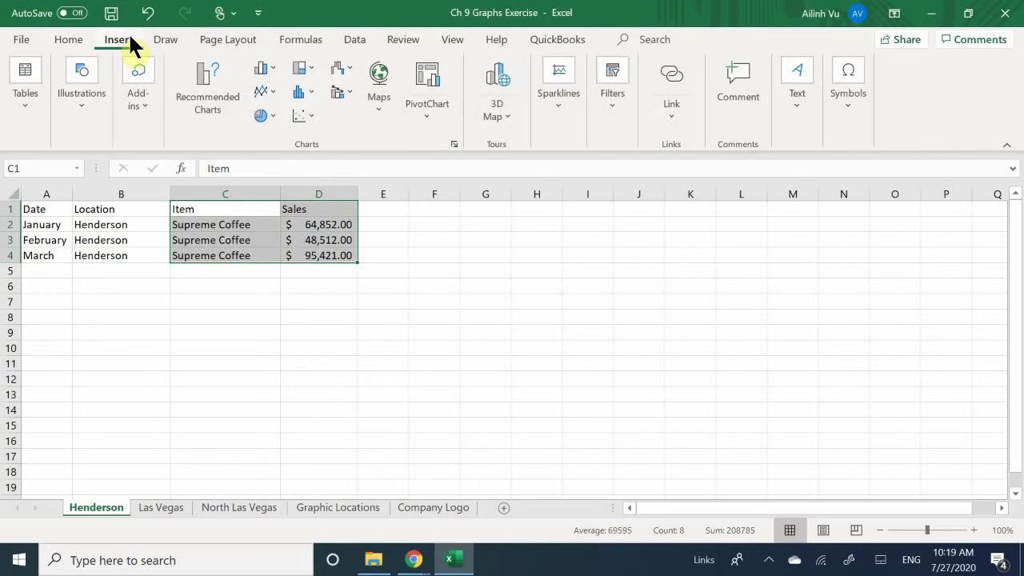
click(263, 68)
click(262, 122)
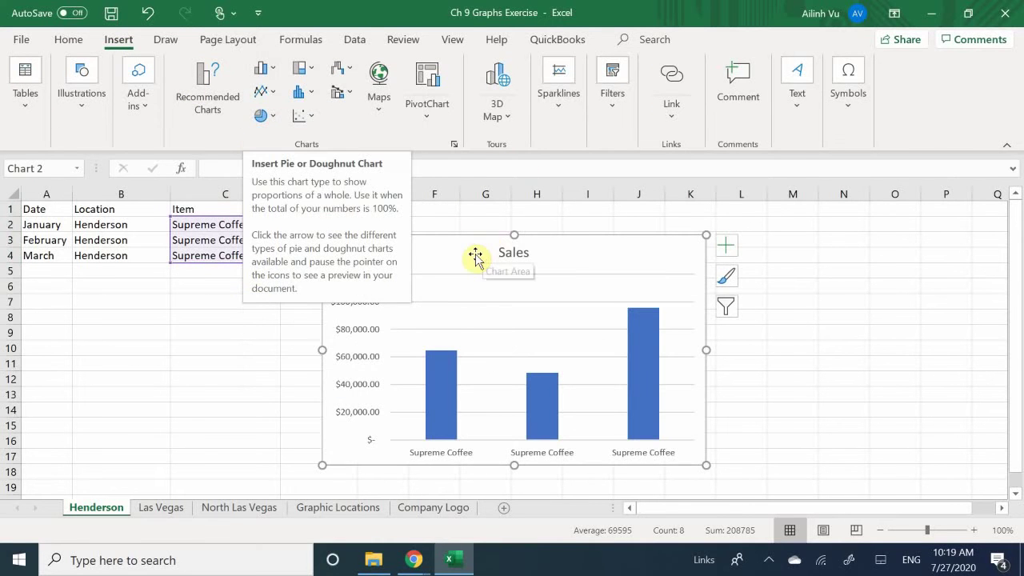
drag(474, 254, 552, 232)
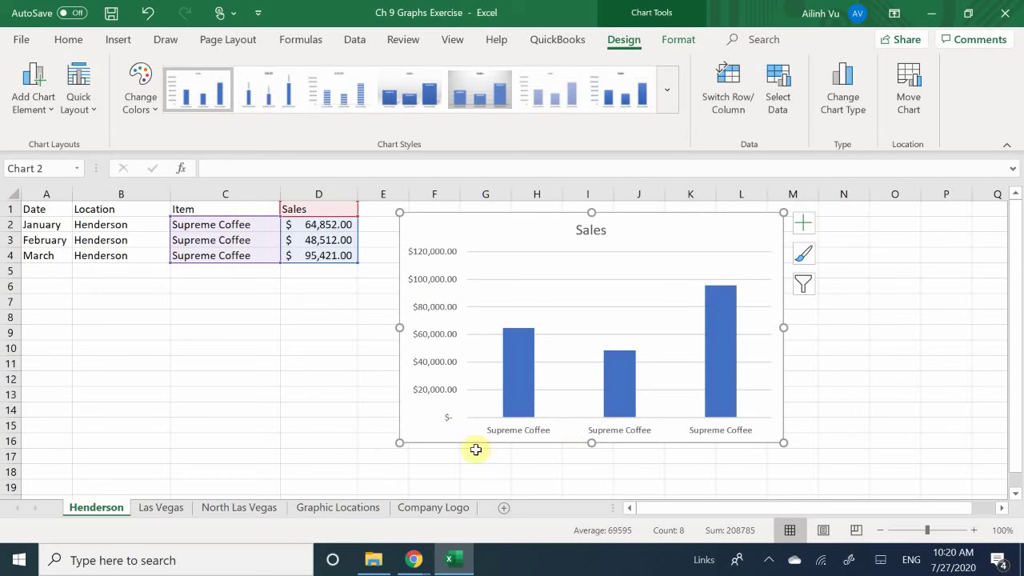
Examine the Sales chart's category labels, columns, title and value axis.
click(515, 425)
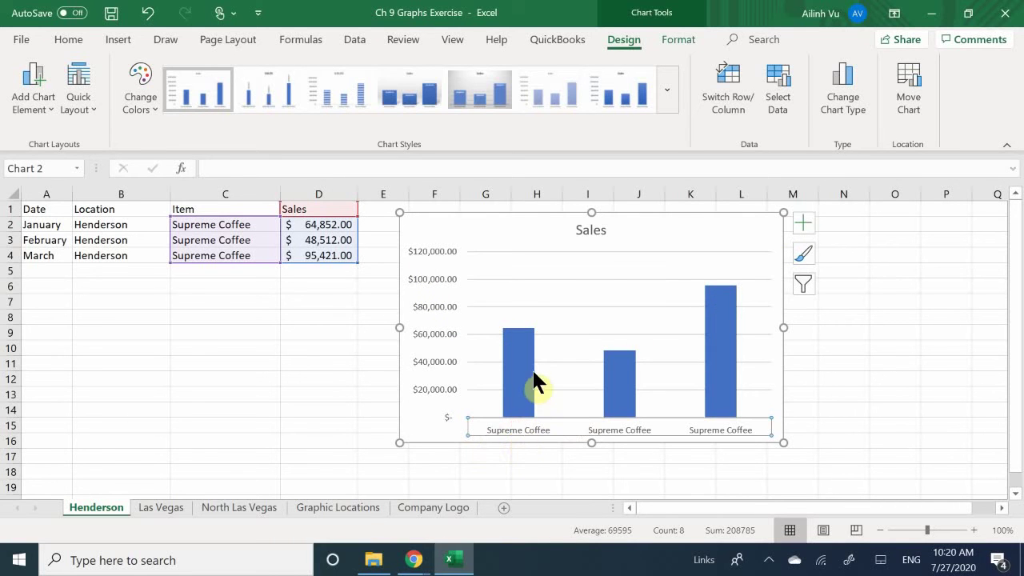
mouse_move(519, 394)
mouse_move(735, 336)
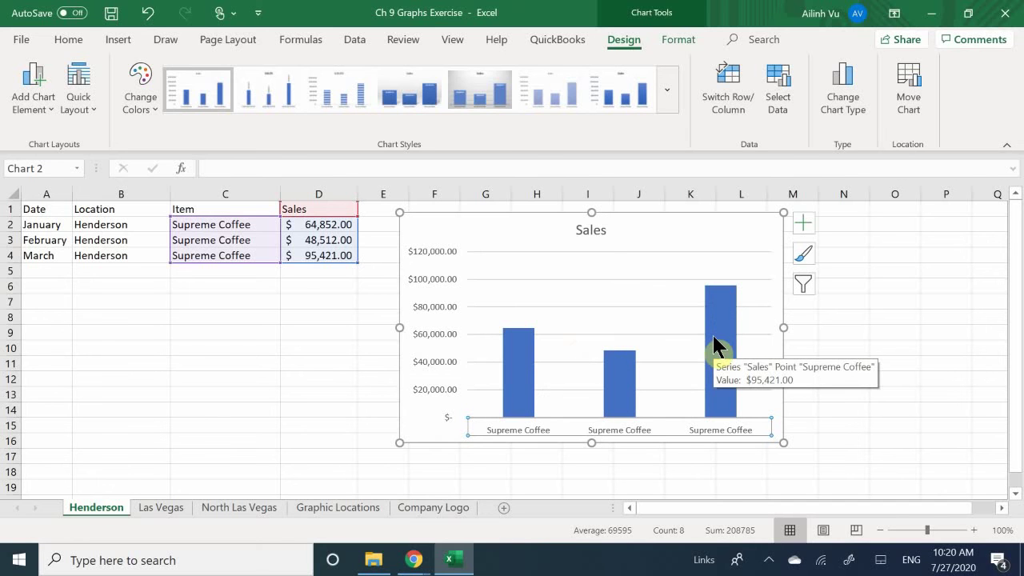
click(592, 232)
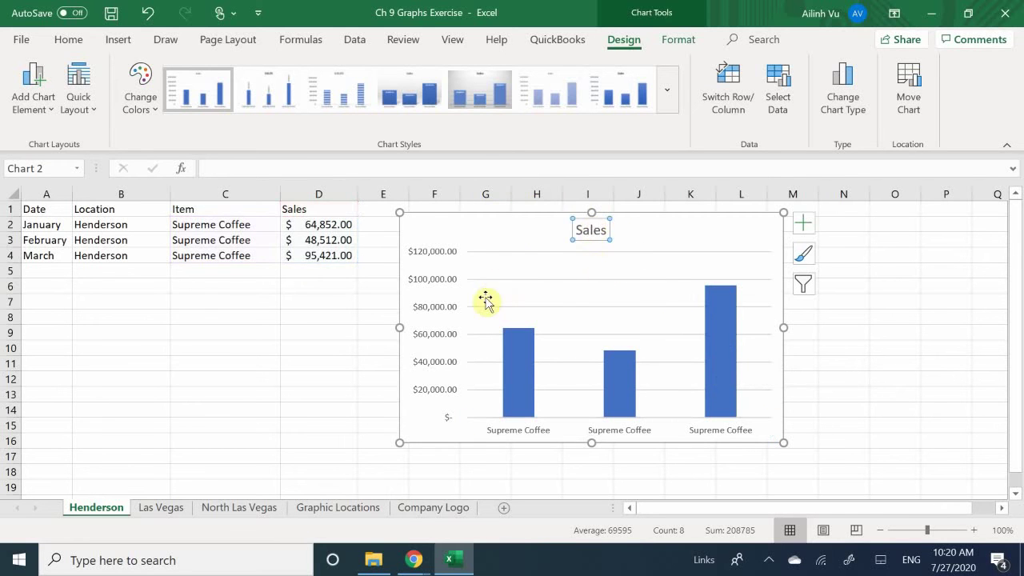
click(432, 258)
click(410, 354)
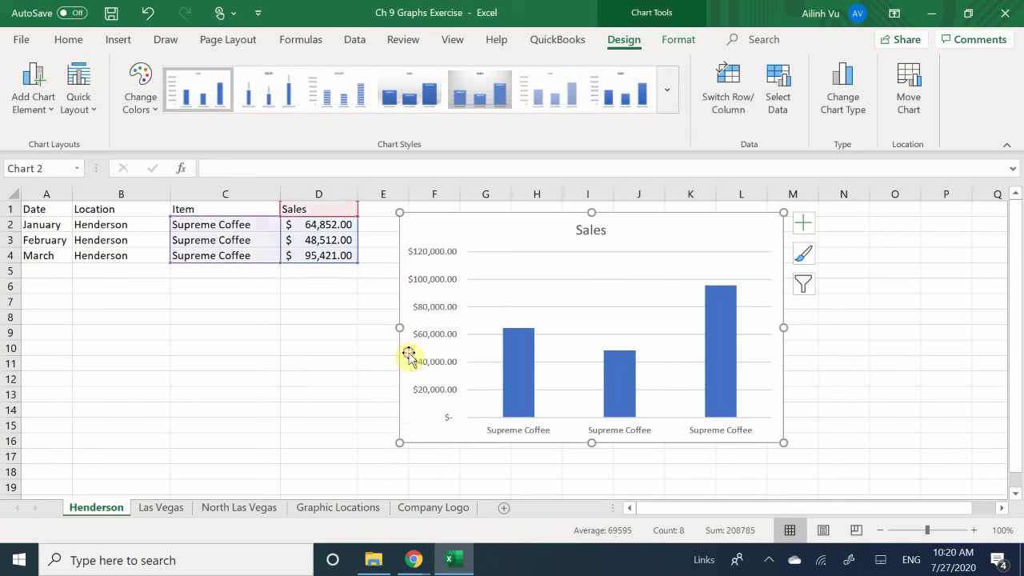
click(352, 302)
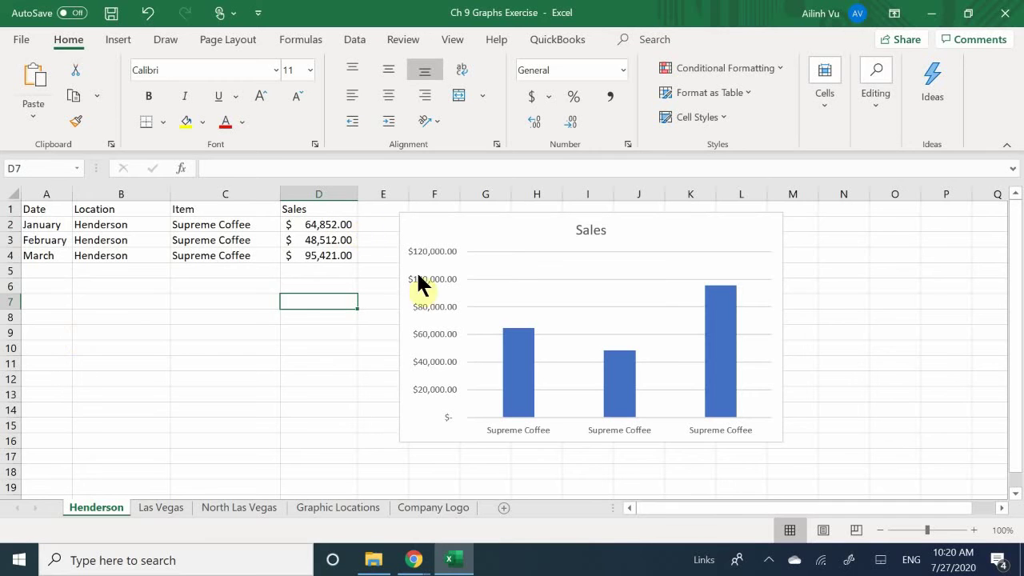
Compare the chart's columns with the item, sales and month cells in the table.
mouse_move(524, 339)
click(210, 243)
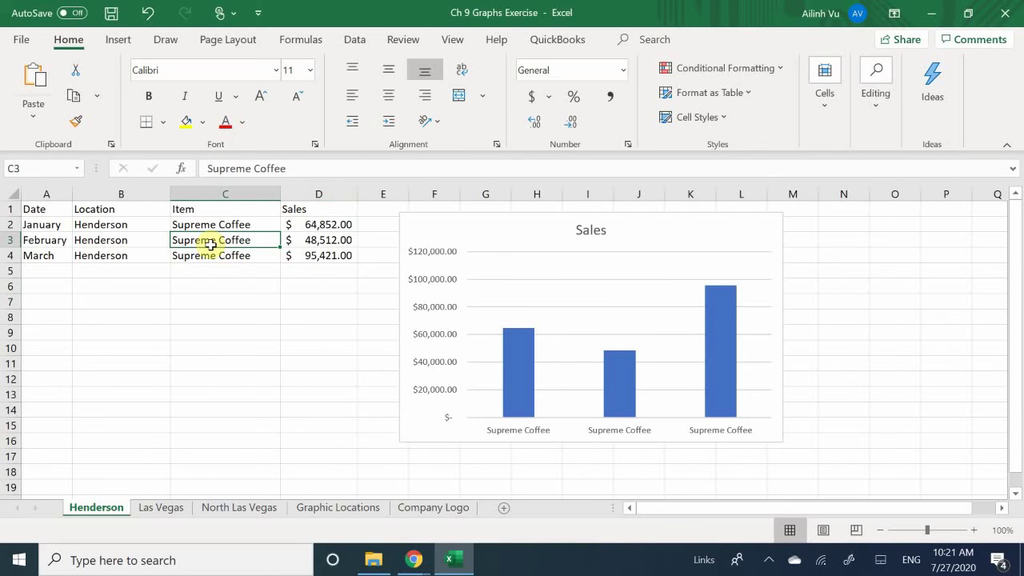
click(345, 254)
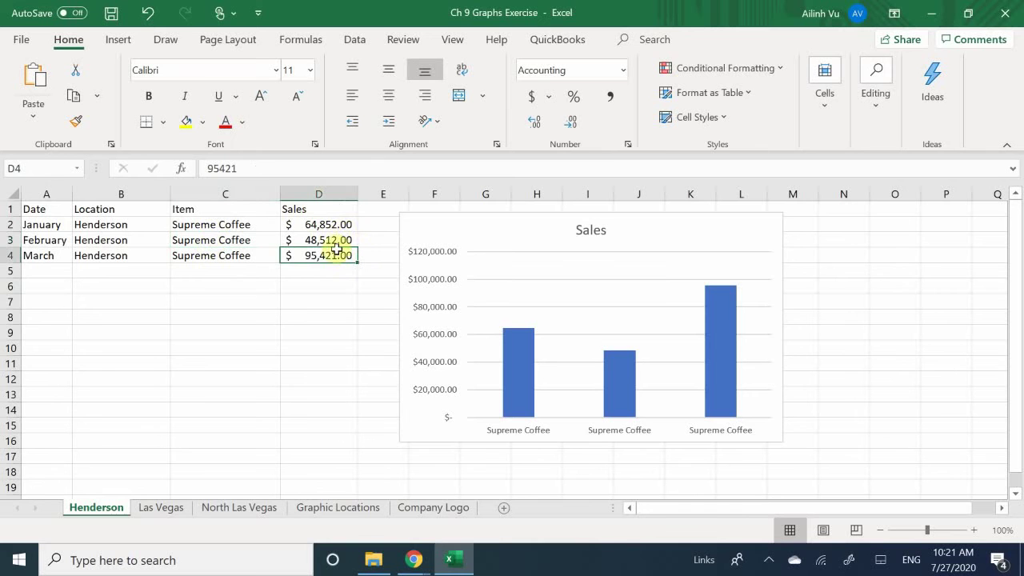
click(343, 240)
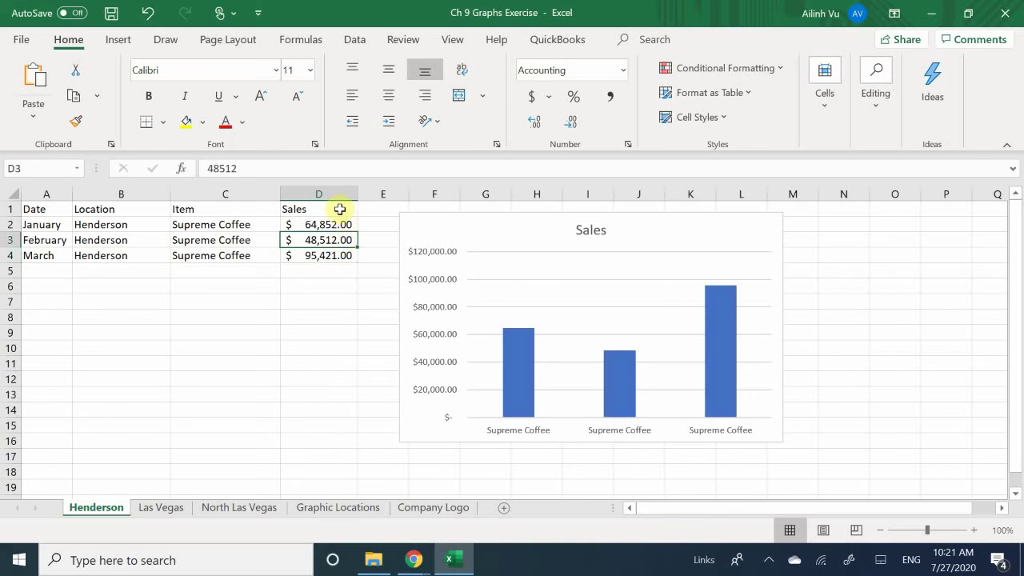
click(344, 224)
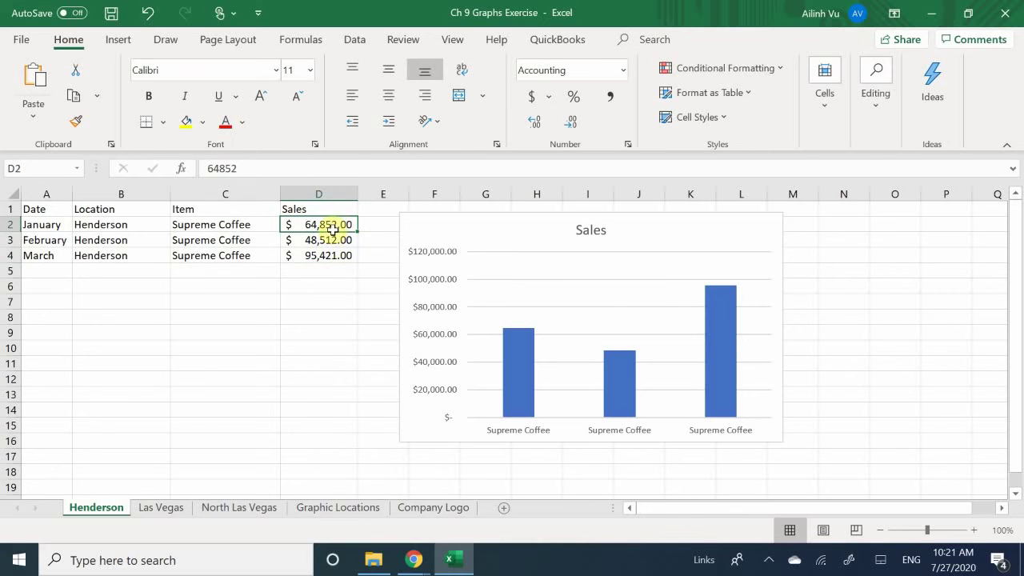
click(325, 272)
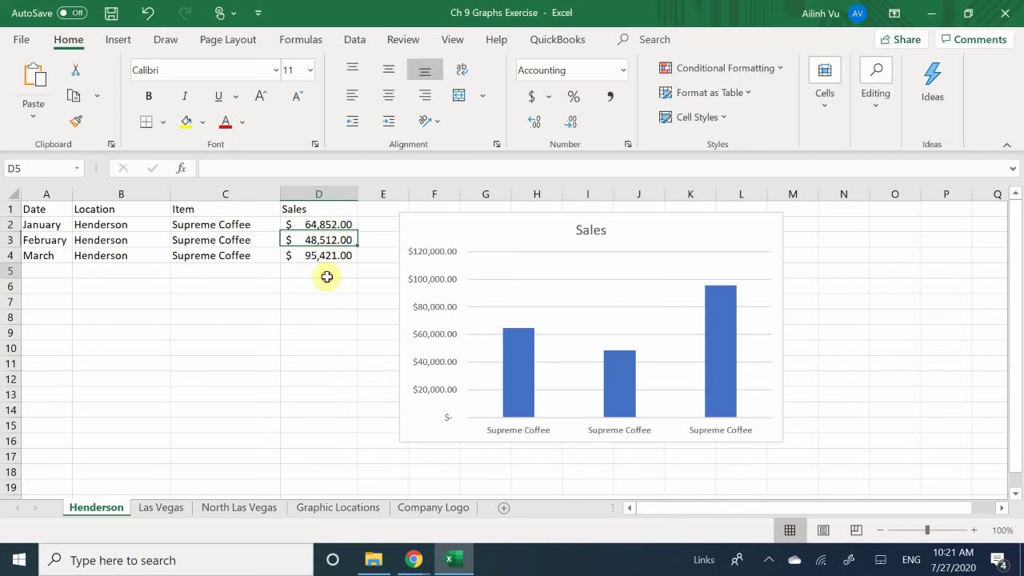
click(38, 240)
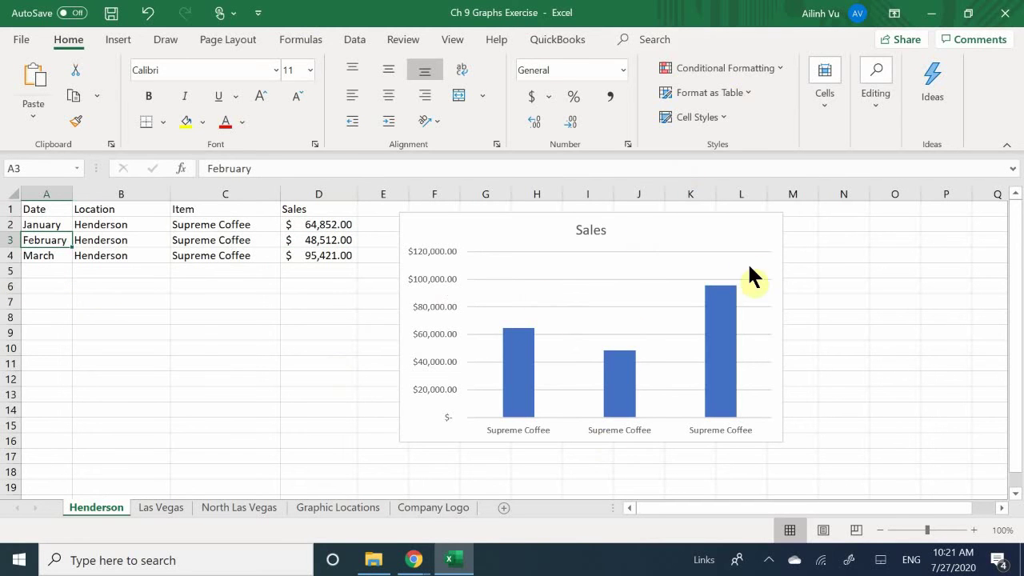
mouse_move(728, 364)
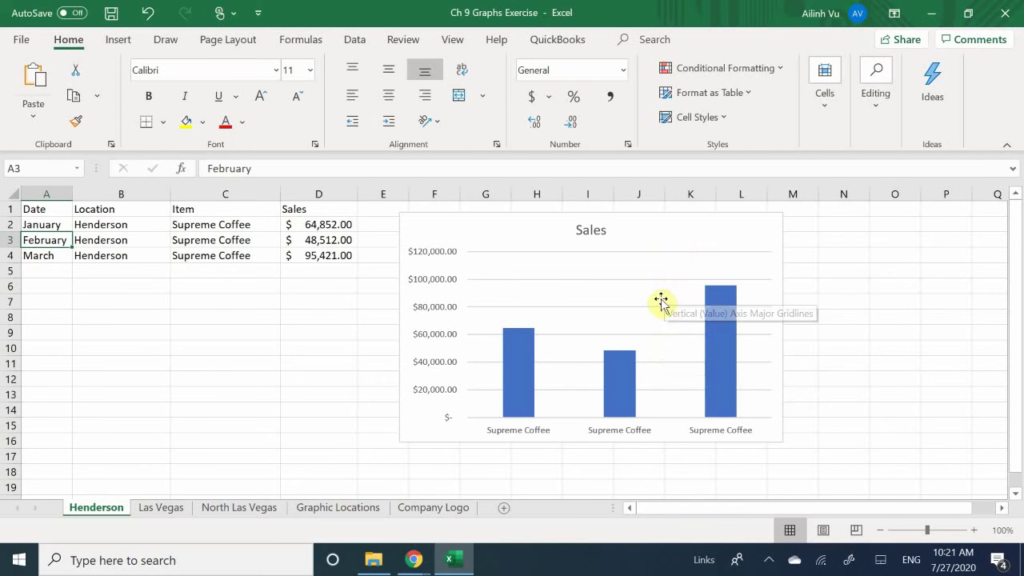
Toggle the Sales chart's axes off and back on, and add axis titles to the chart.
click(676, 231)
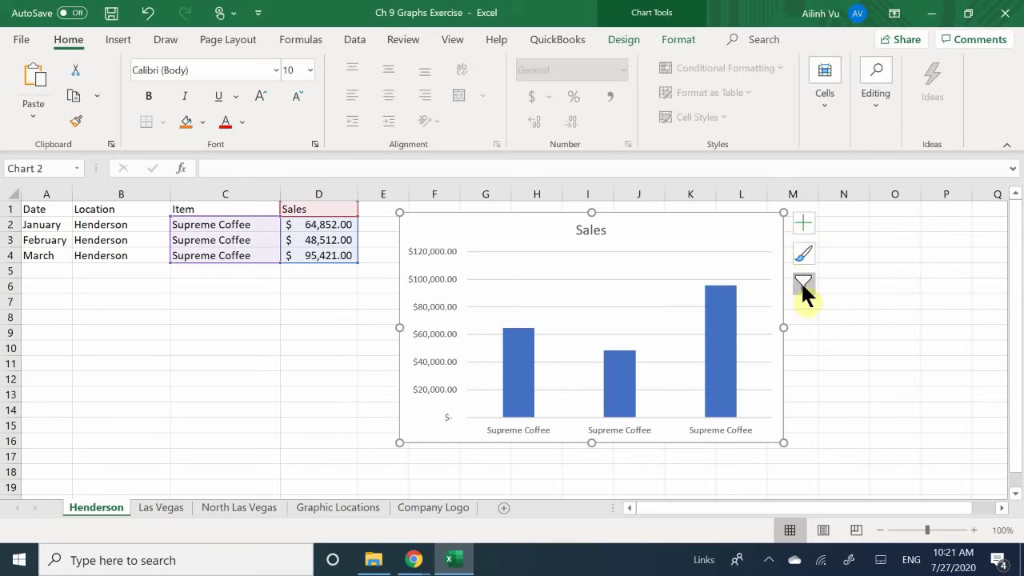
click(802, 221)
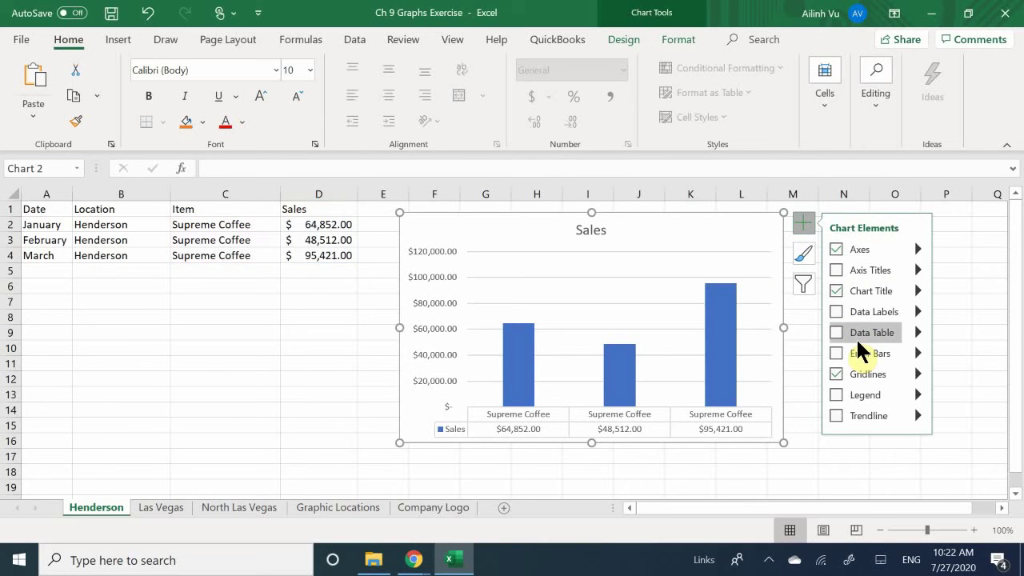
click(859, 253)
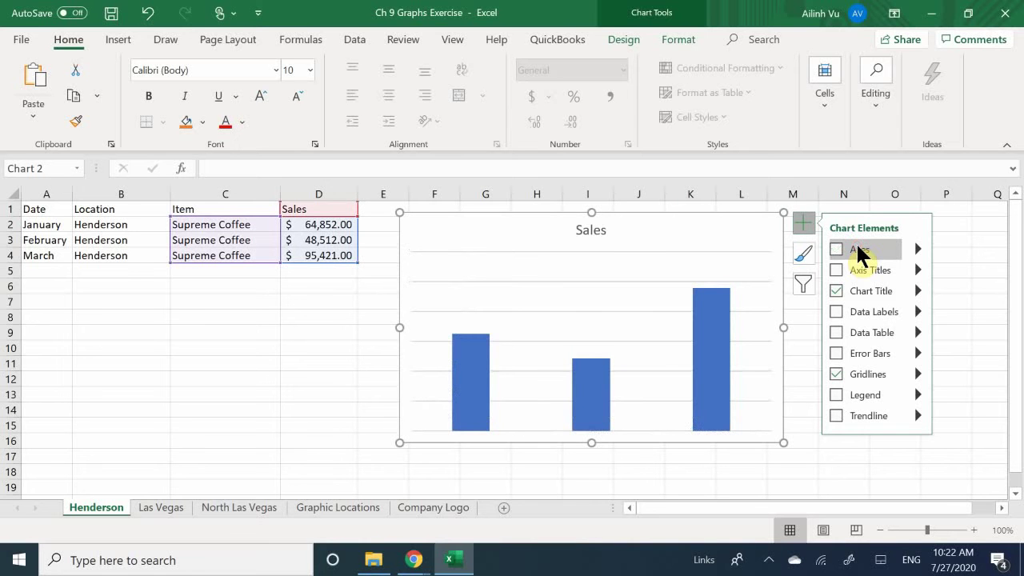
click(859, 248)
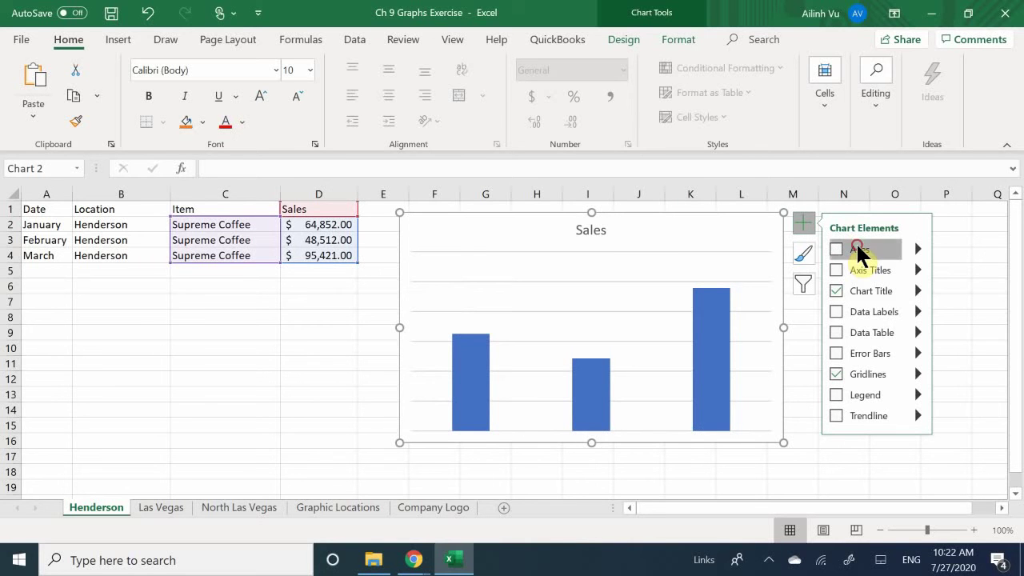
click(858, 250)
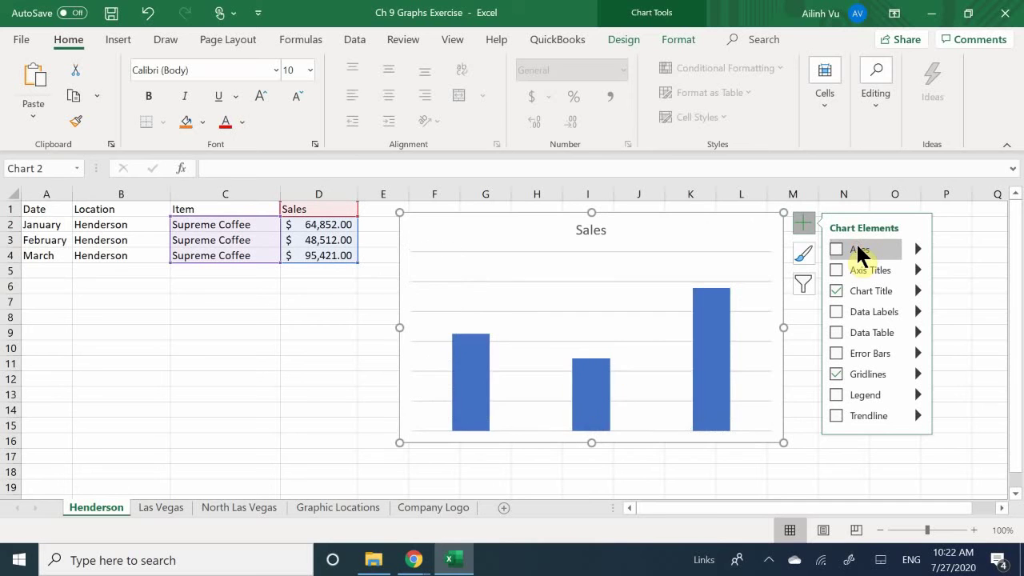
click(859, 250)
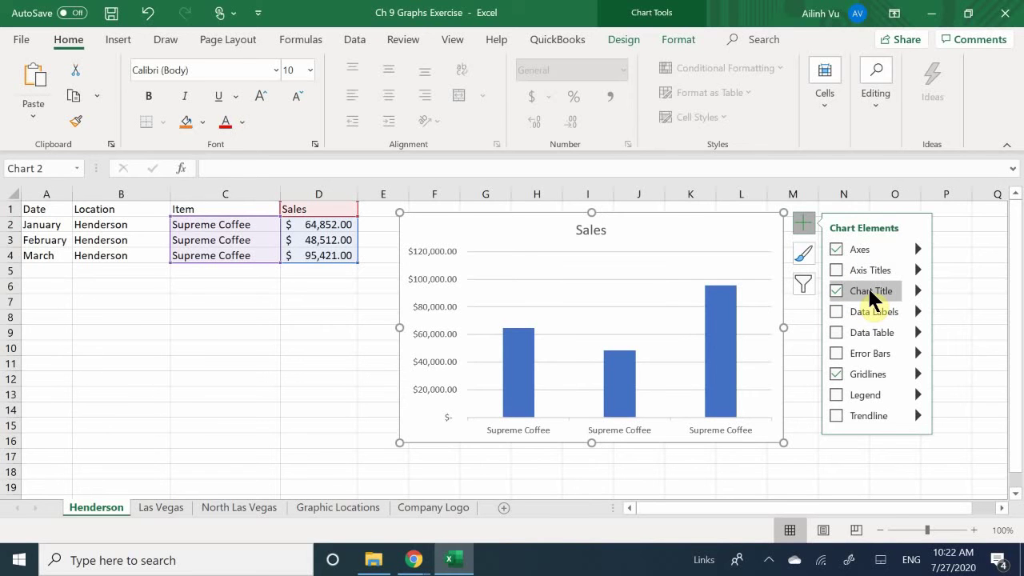
click(852, 271)
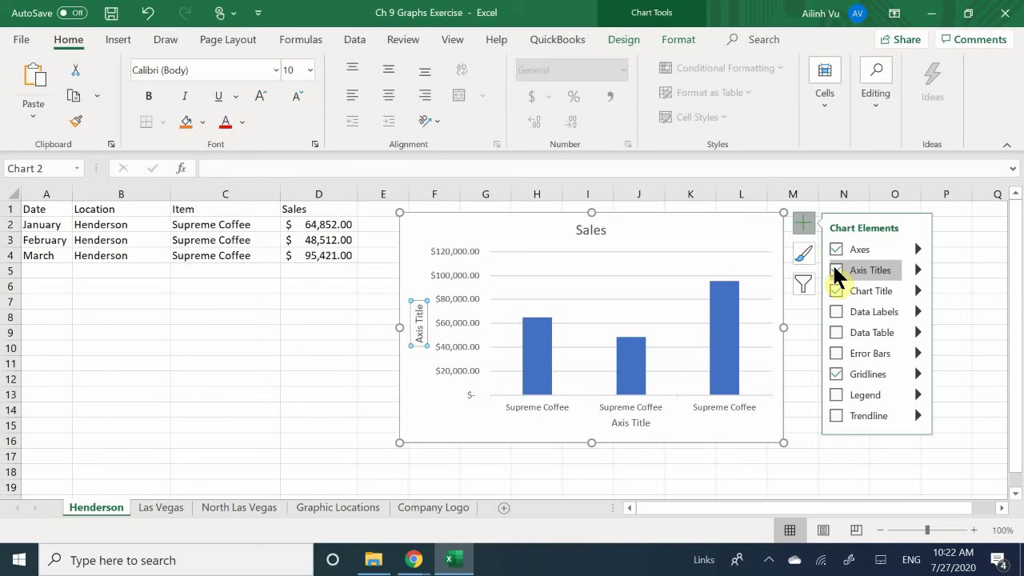
Replace the chart title text with Henderson.
click(594, 234)
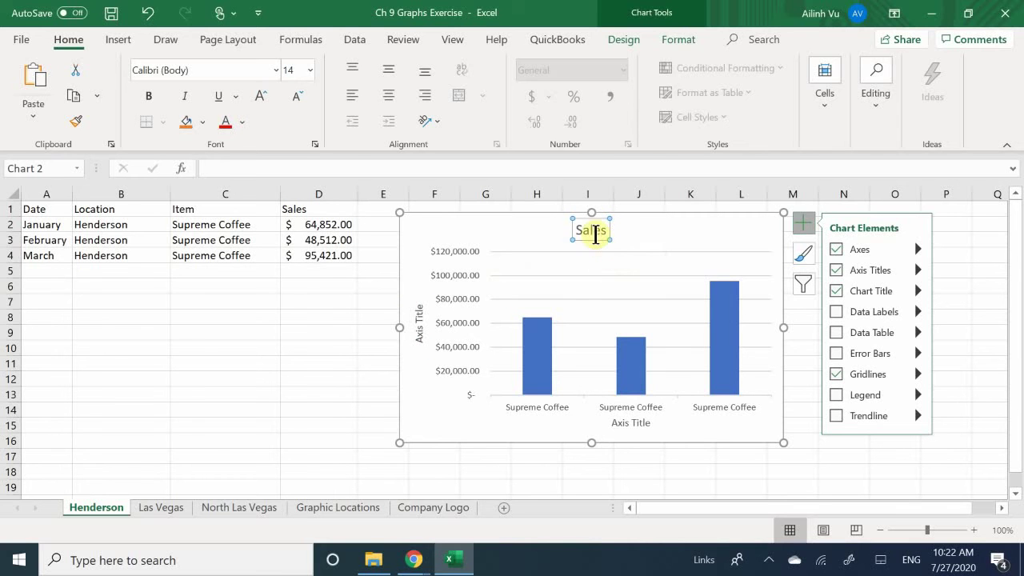
click(591, 231)
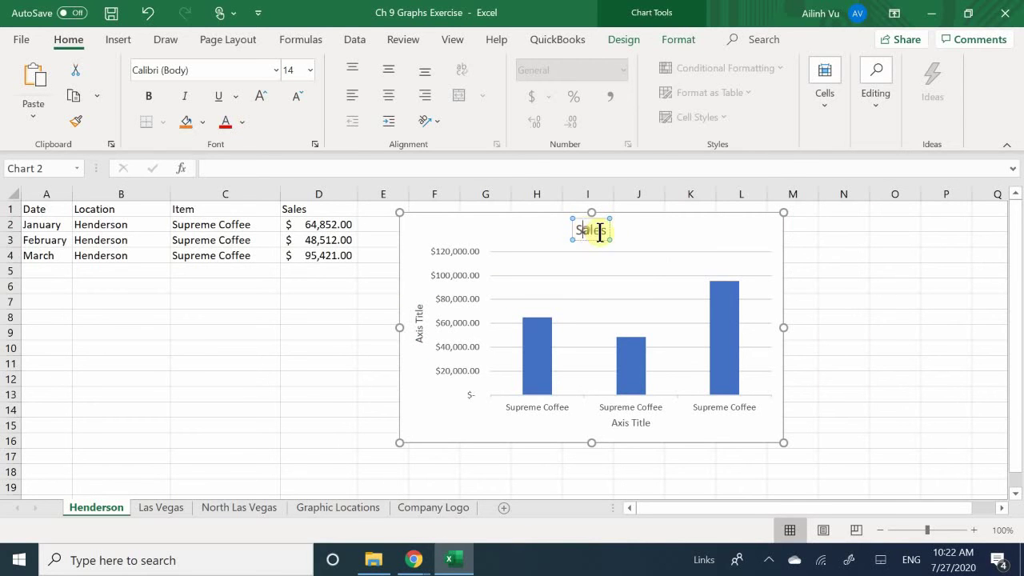
mouse_move(727, 322)
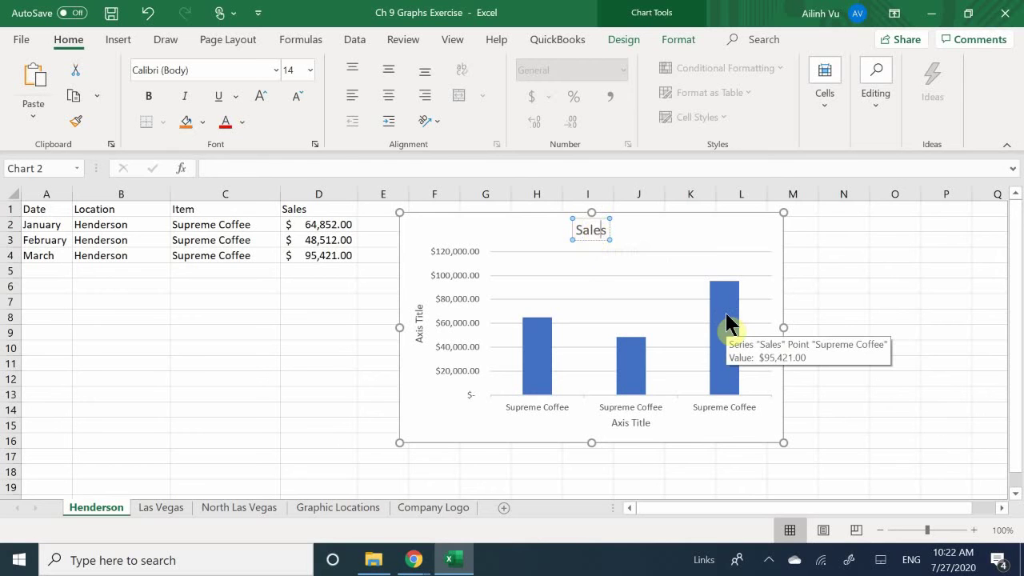
key(BackSpace)
key(BackSpace)
key(BackSpace)
key(BackSpace)
key(BackSpace)
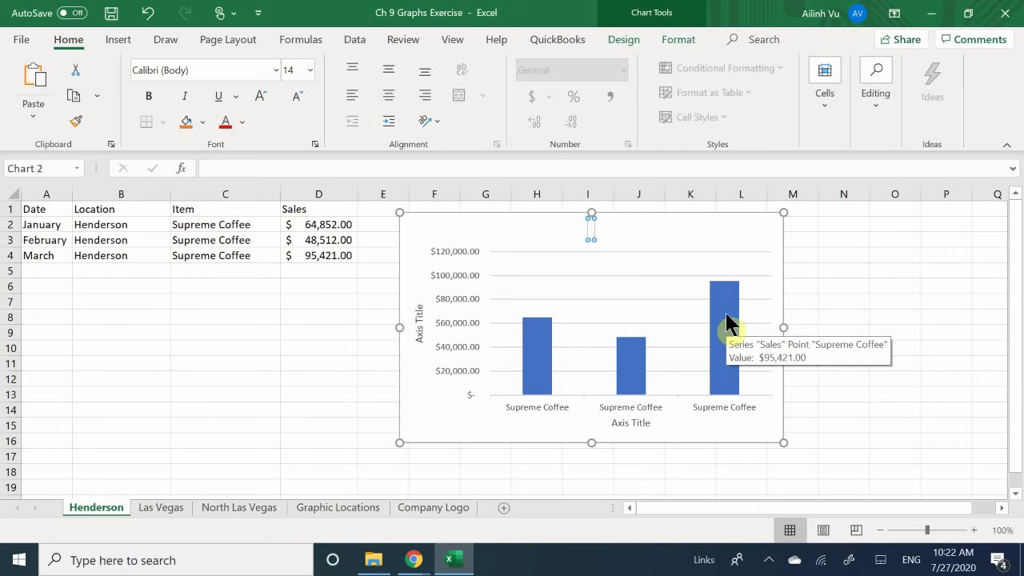
text(Hender)
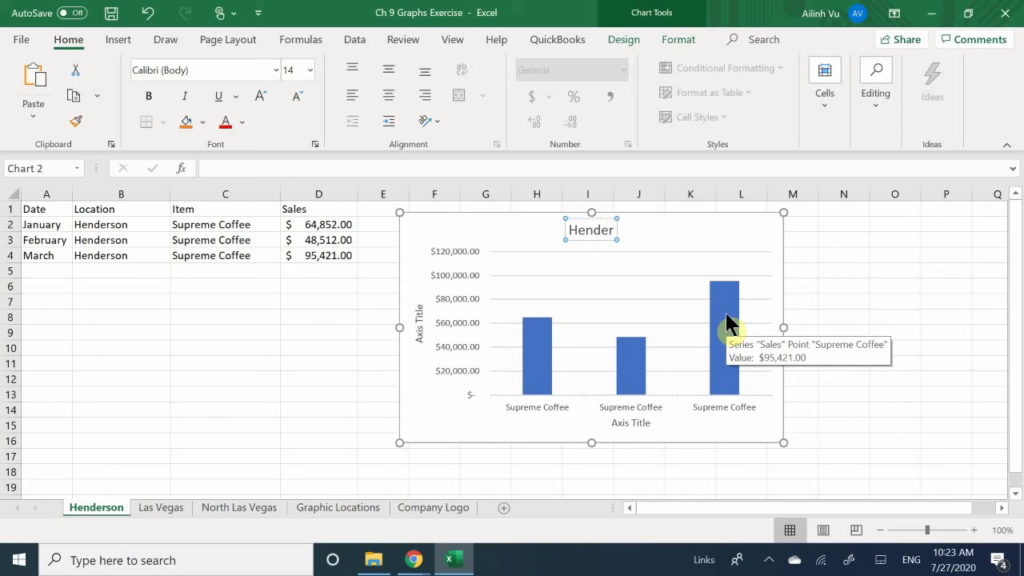
text(son)
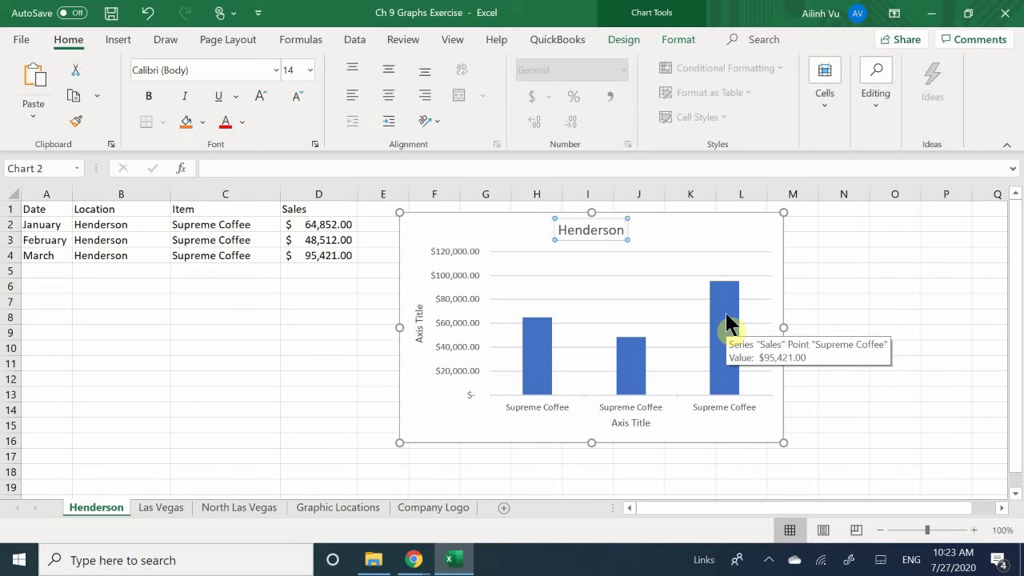
Replace the horizontal axis title text with Supreme Coffee.
click(624, 425)
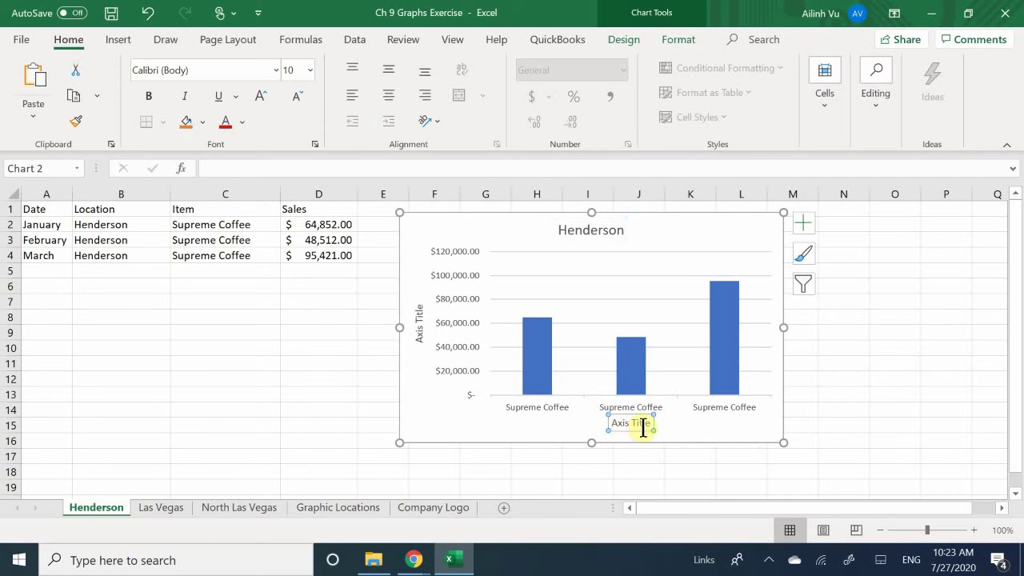
click(648, 422)
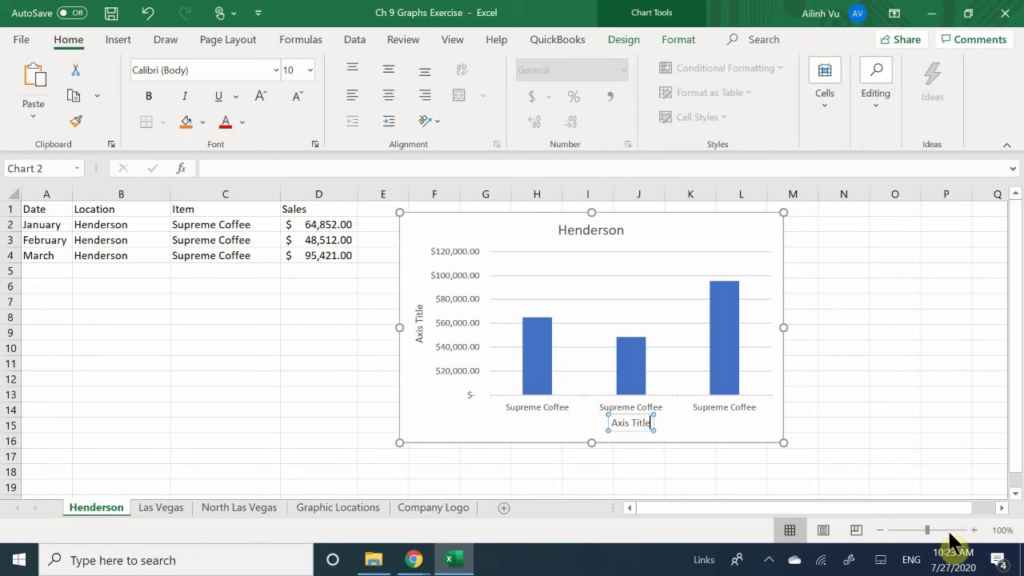
key(BackSpace)
key(BackSpace)
key(BackSpace)
key(BackSpace)
key(BackSpace)
key(BackSpace)
key(BackSpace)
key(BackSpace)
key(BackSpace)
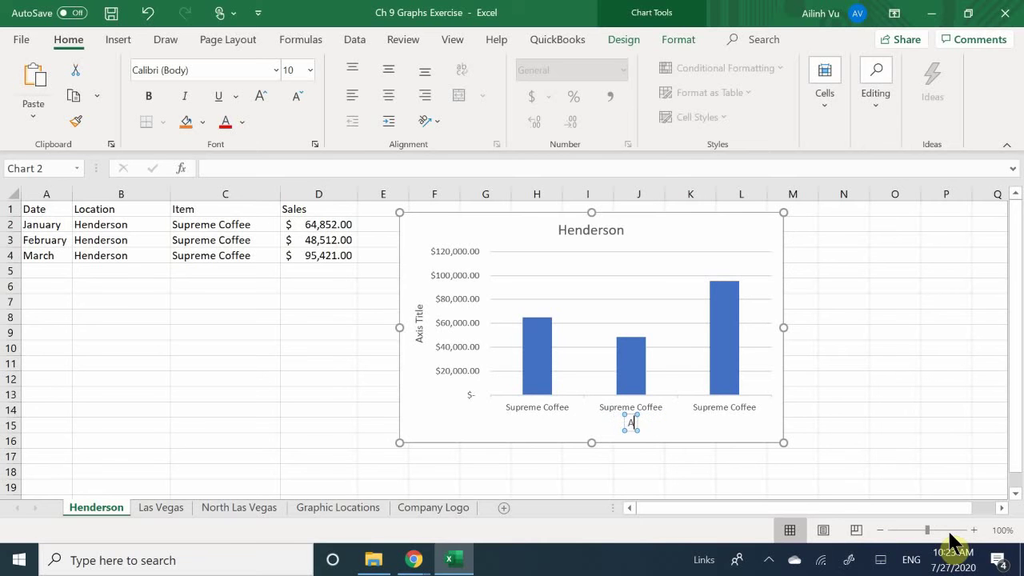
key(BackSpace)
text(Supreme)
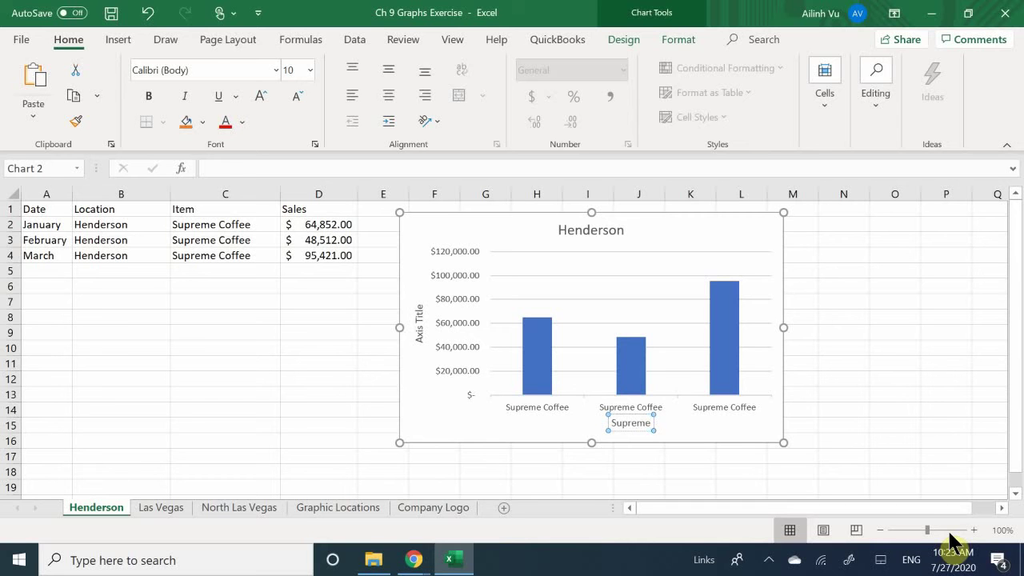
text( Coffee)
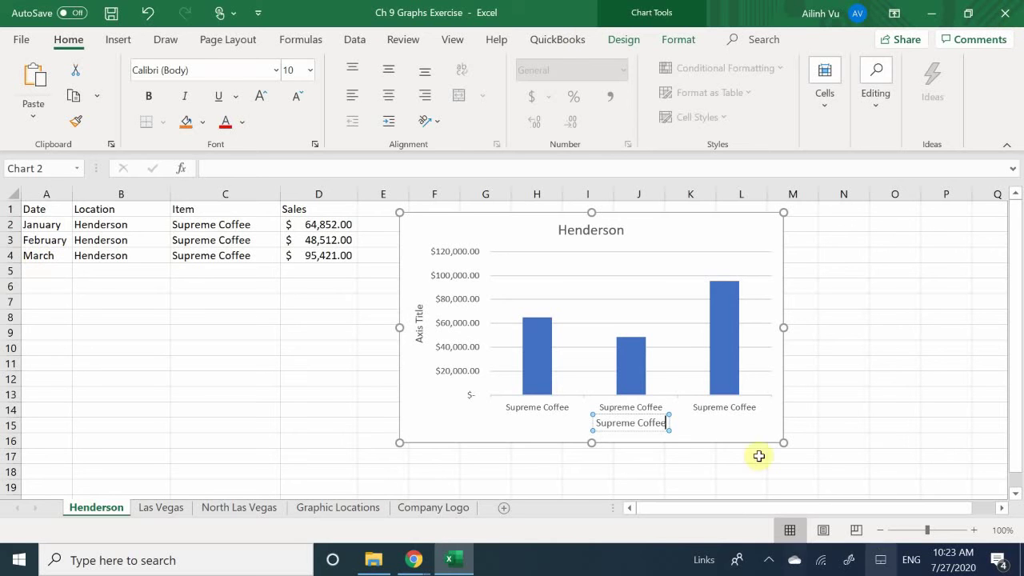
click(538, 404)
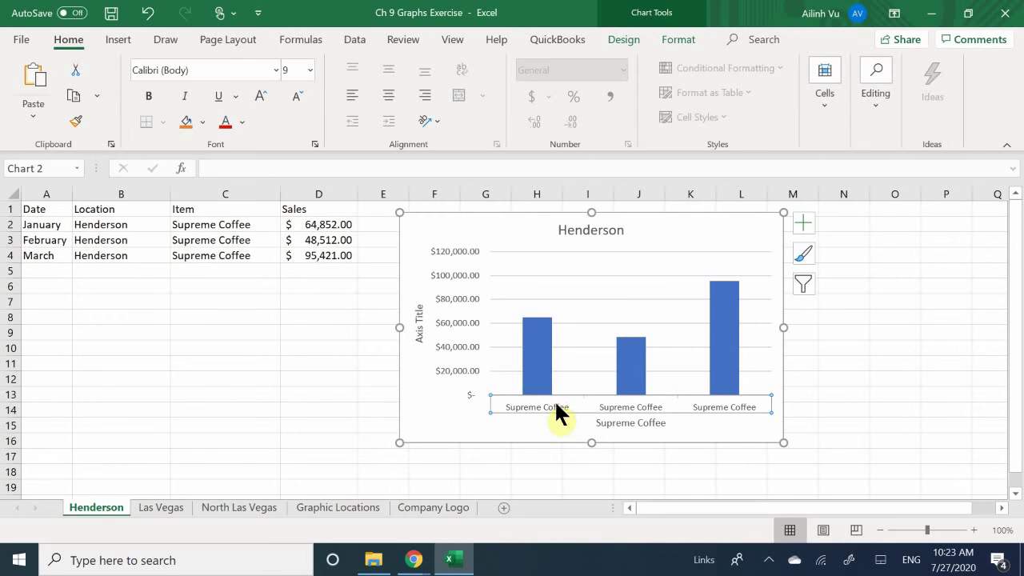
double_click(543, 403)
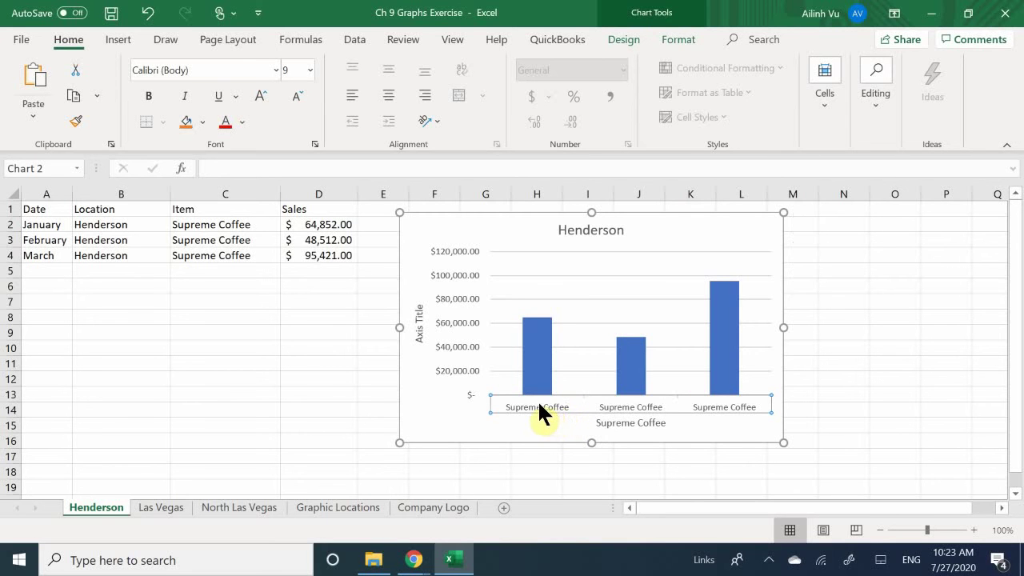
right_click(543, 411)
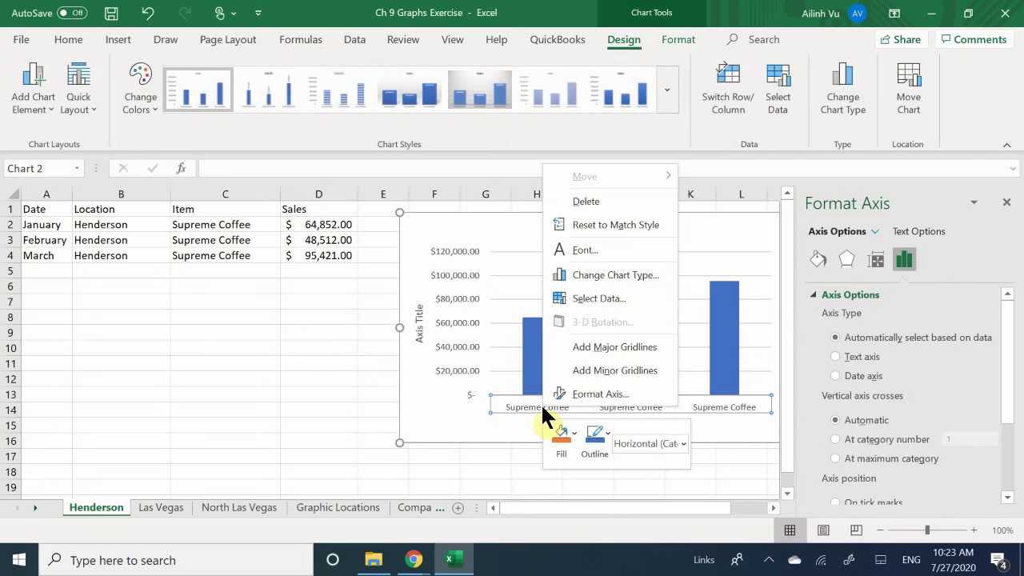
click(584, 249)
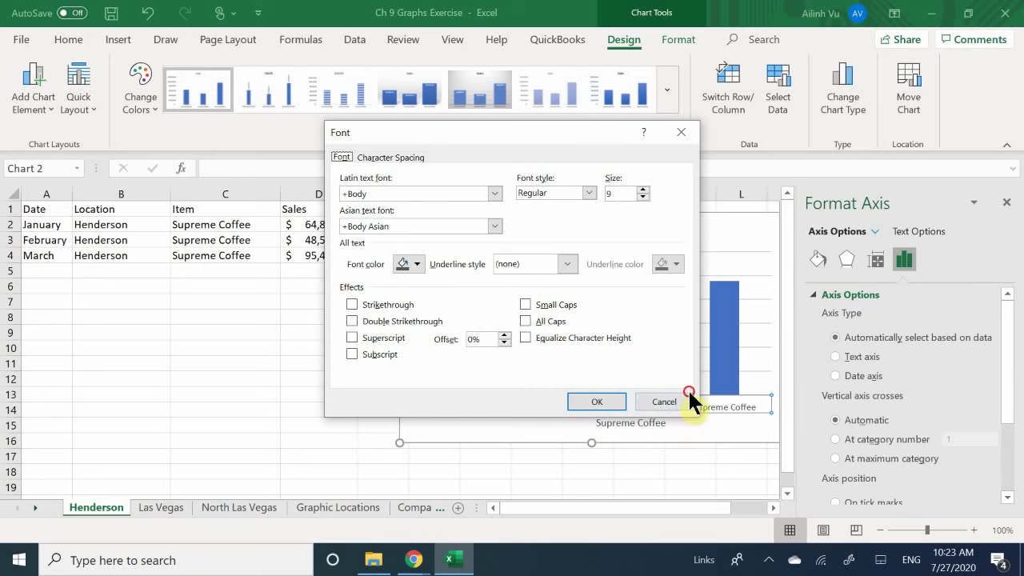
click(669, 399)
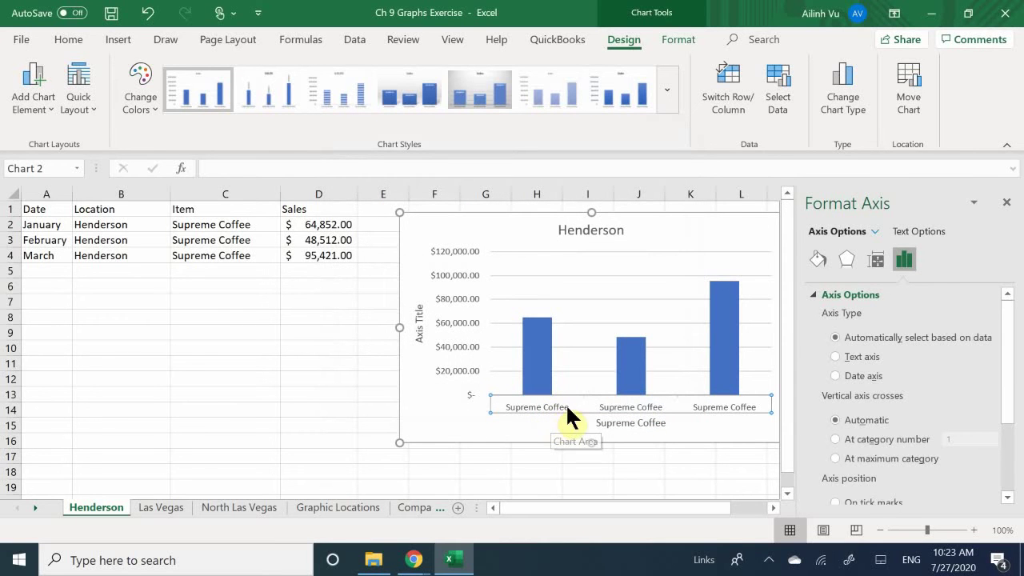
Try to reposition the category labels along the Henderson chart's horizontal axis.
click(561, 404)
click(541, 403)
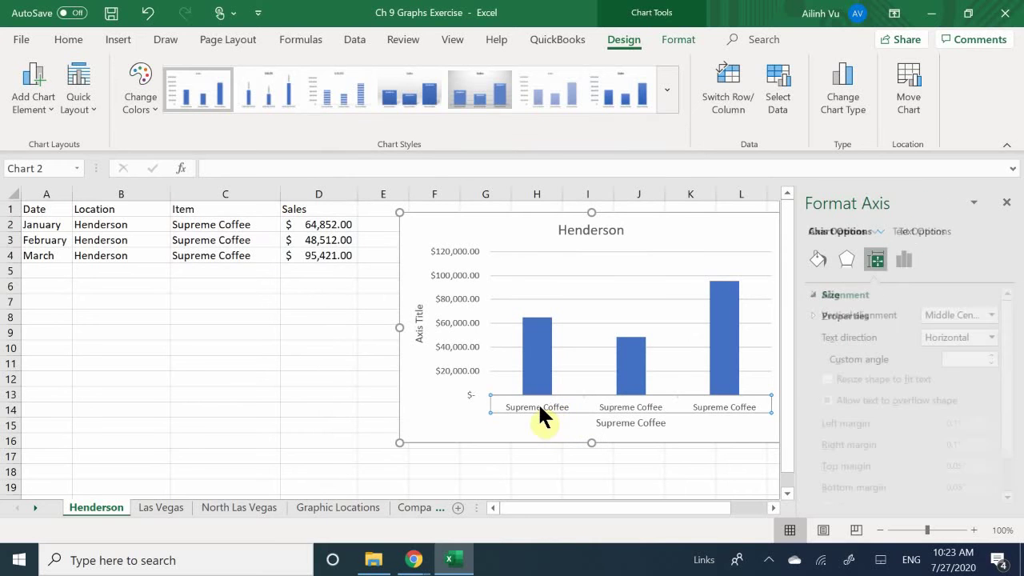
click(490, 406)
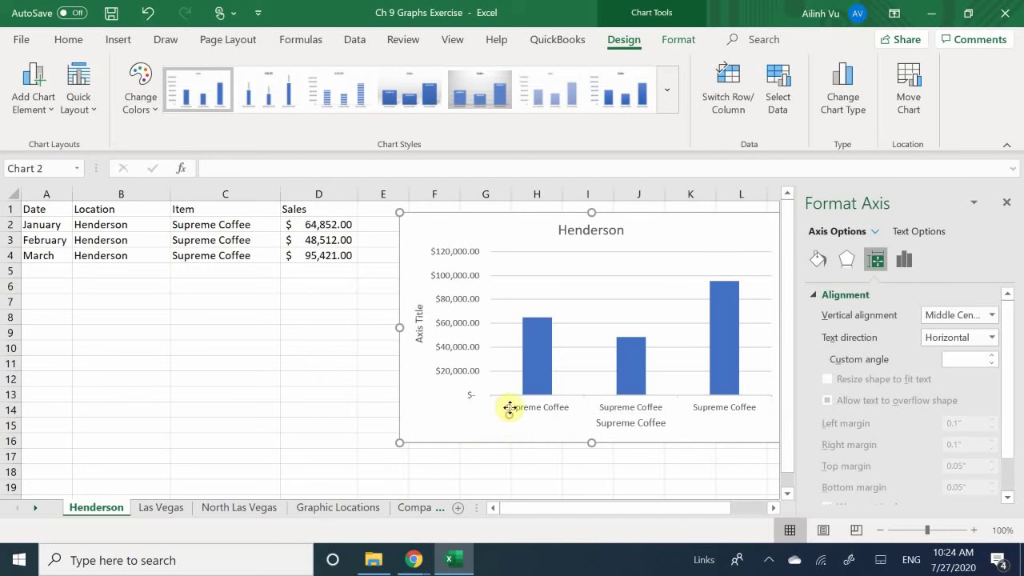
drag(508, 409, 512, 392)
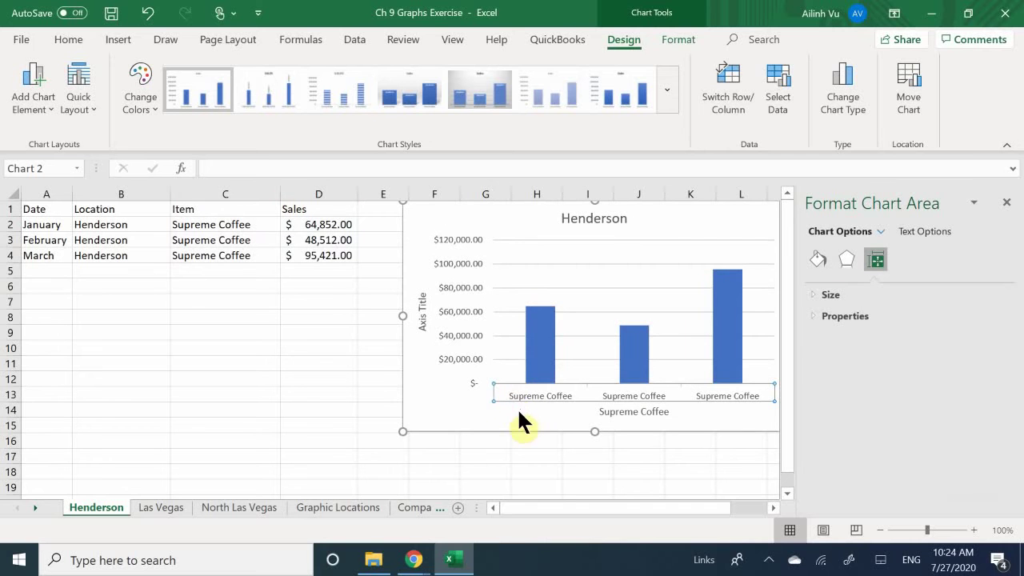
click(515, 402)
drag(462, 435, 456, 457)
click(545, 419)
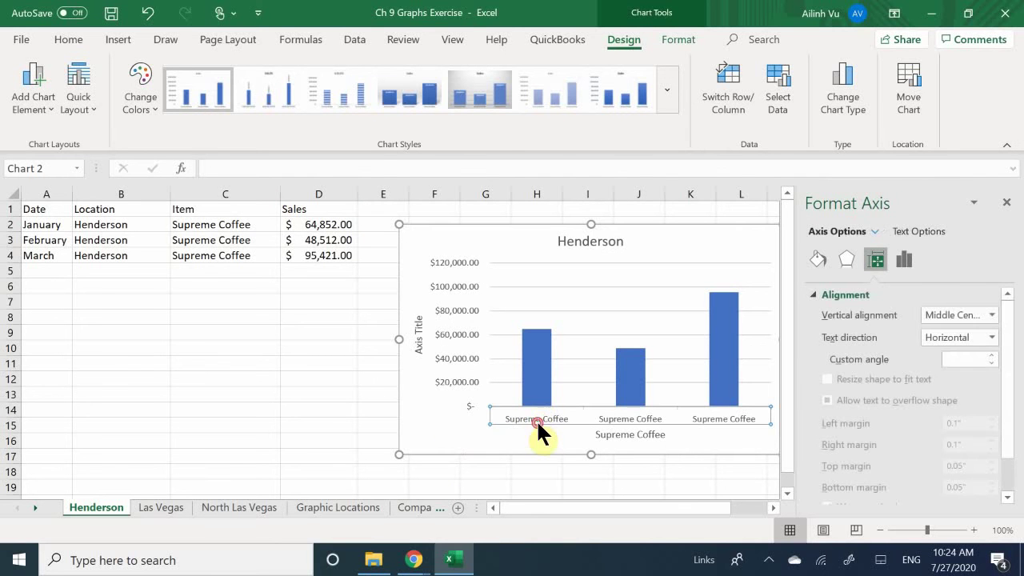
Delete the Supreme Coffee axis title beneath the chart's category labels.
click(603, 434)
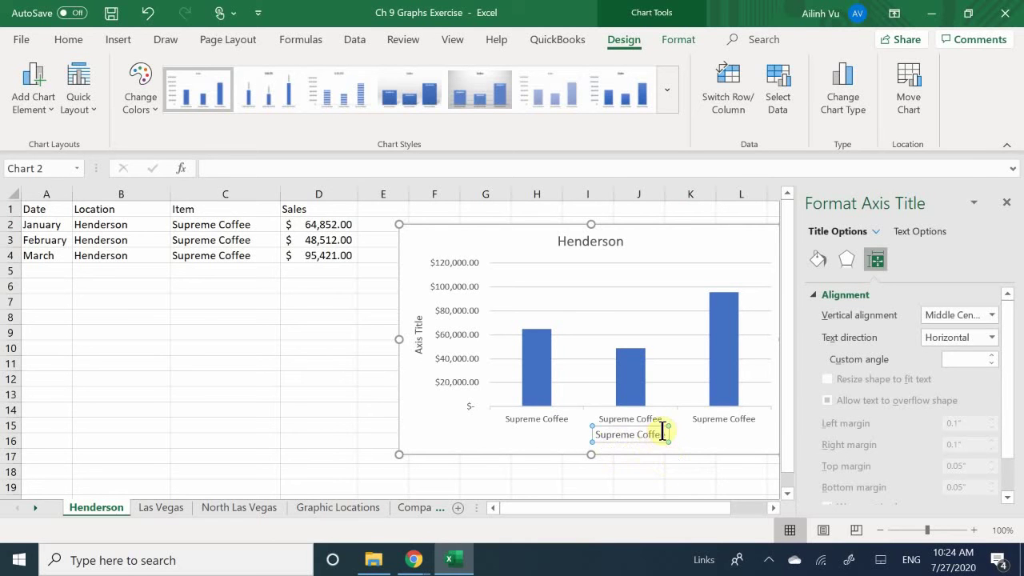
mouse_move(672, 432)
mouse_down()
mouse_move(670, 441)
mouse_move(677, 402)
mouse_move(674, 423)
mouse_up()
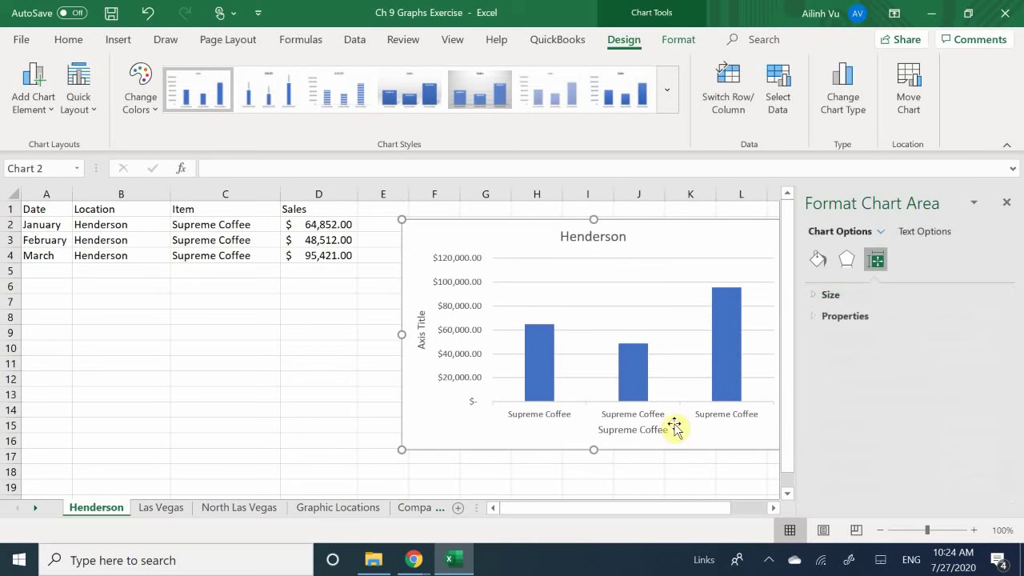
click(631, 430)
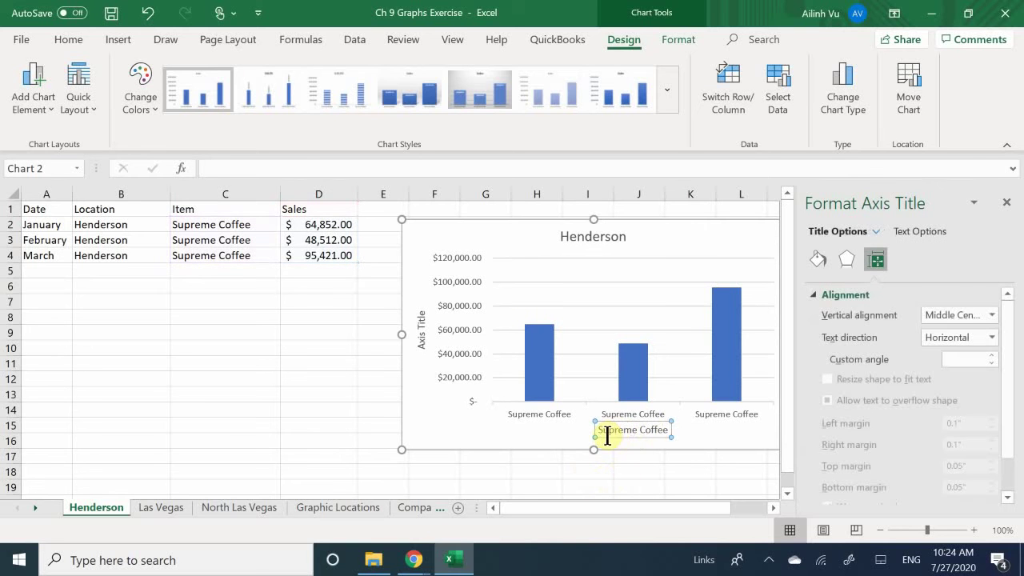
drag(599, 437, 566, 451)
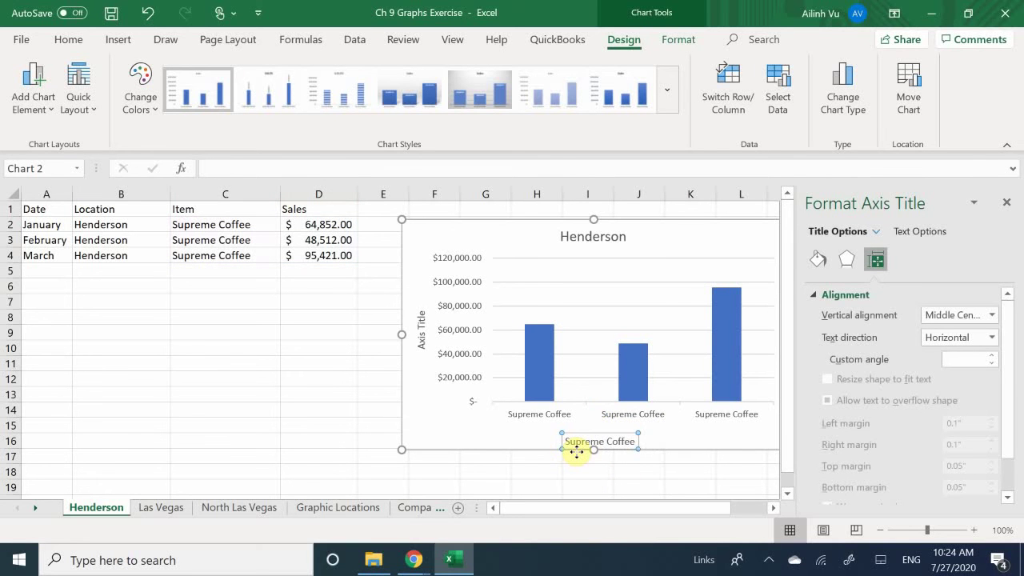
key(Delete)
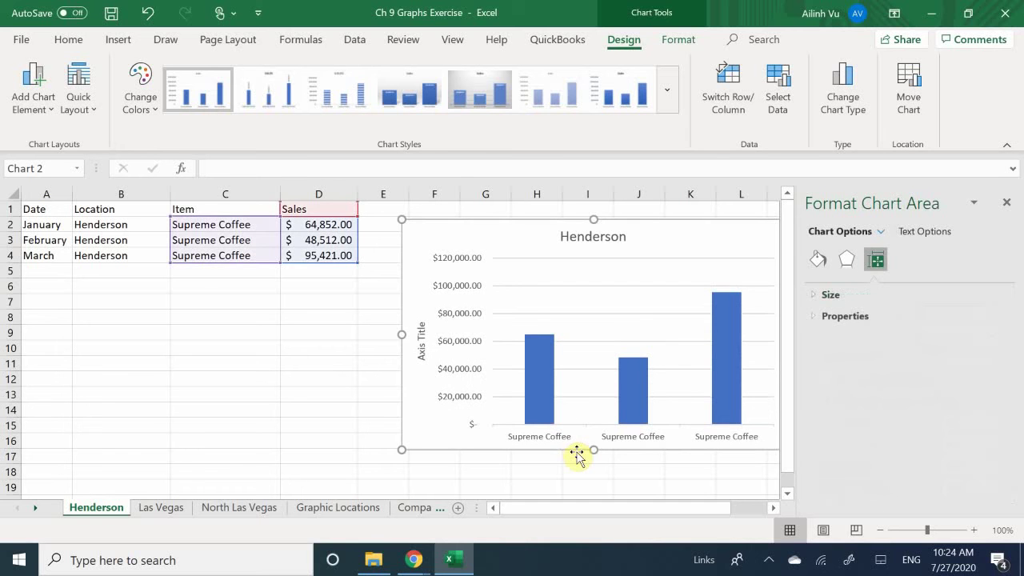
Replace the vertical axis title text with Sales.
click(422, 336)
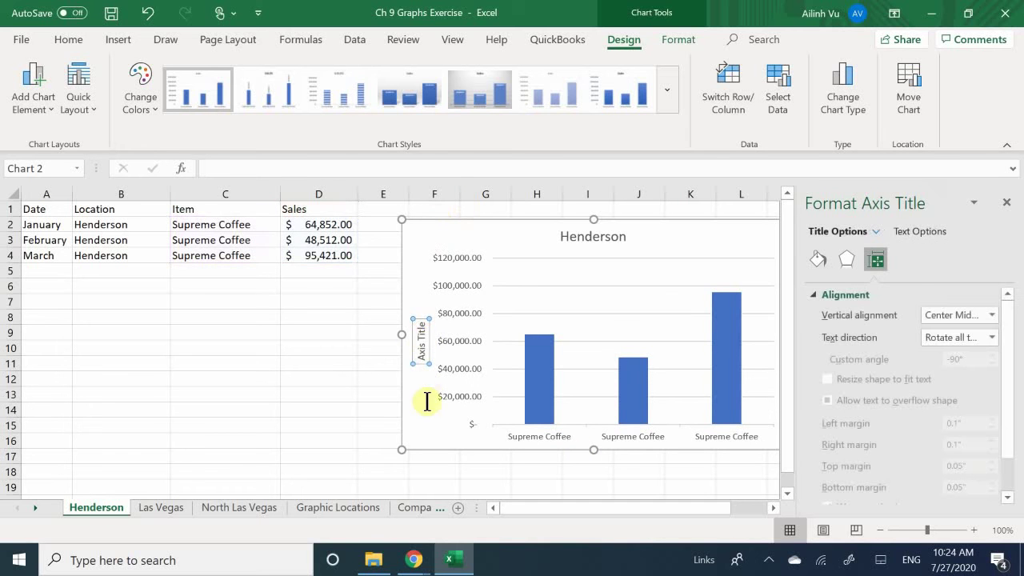
triple_click(421, 342)
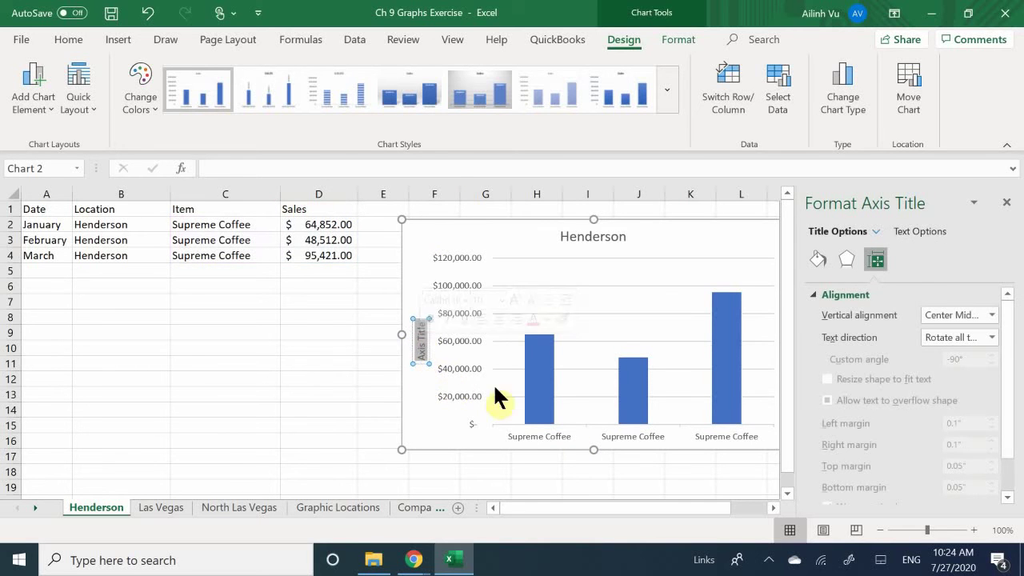
mouse_move(540, 376)
text(S)
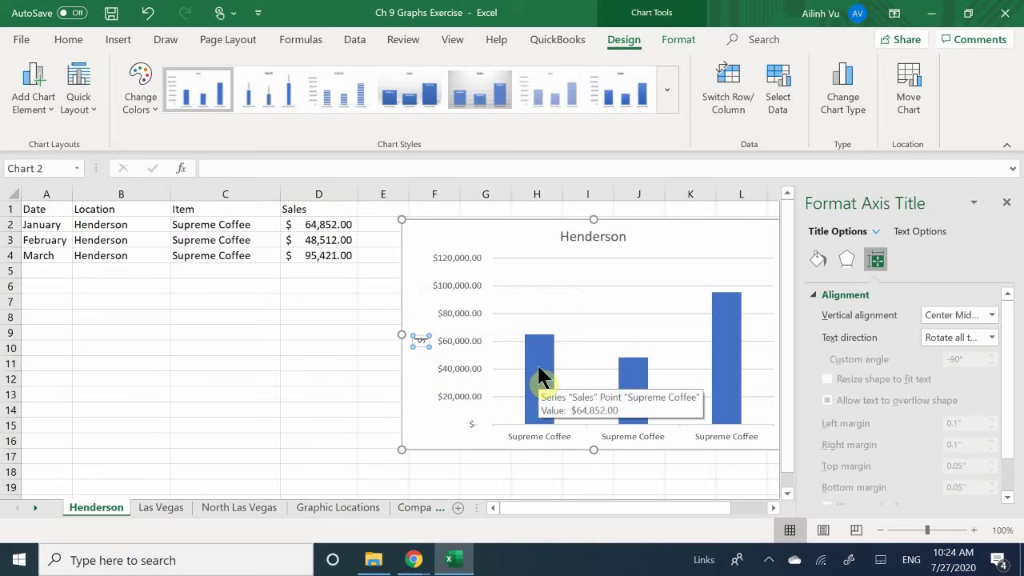
text(ales)
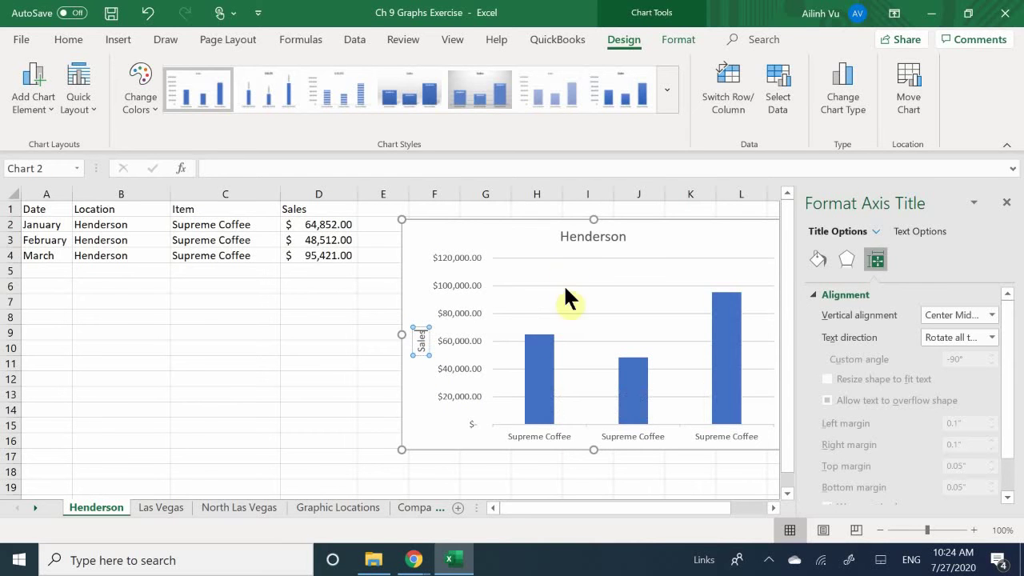
Examine the chart's category labels and compare the three Supreme Coffee columns one by one.
click(632, 434)
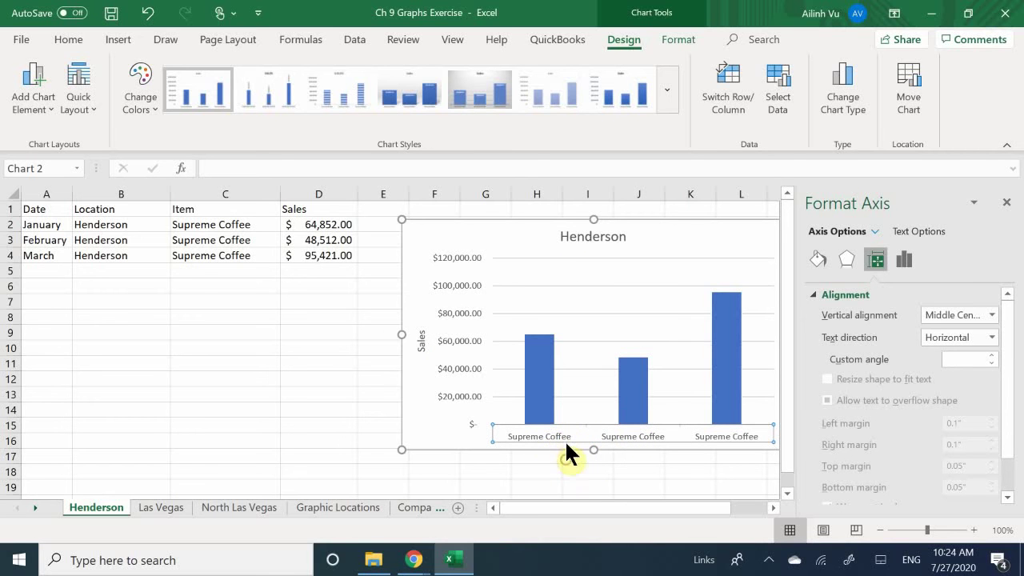
click(536, 374)
click(633, 373)
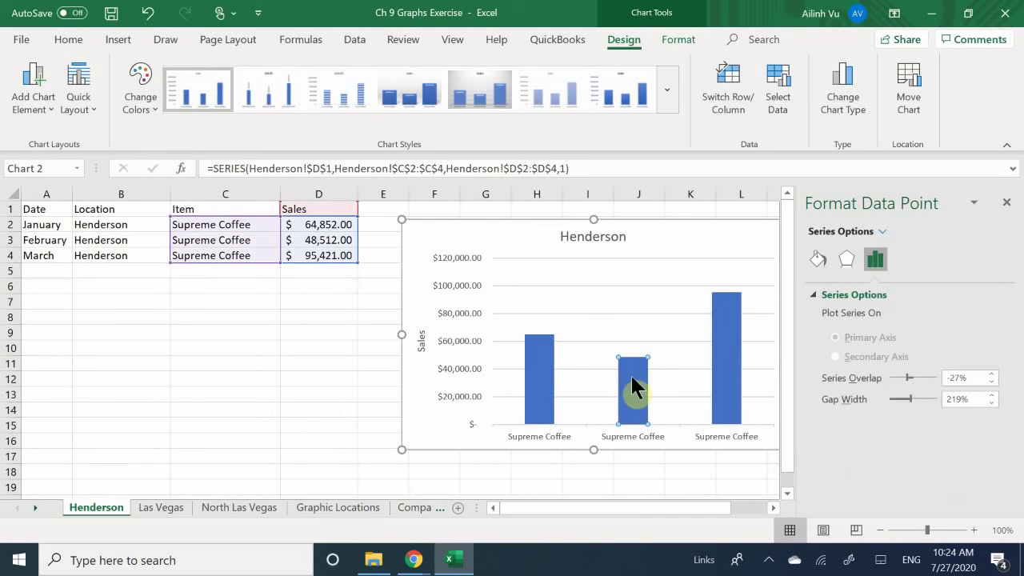
click(724, 328)
click(632, 377)
click(544, 372)
click(637, 396)
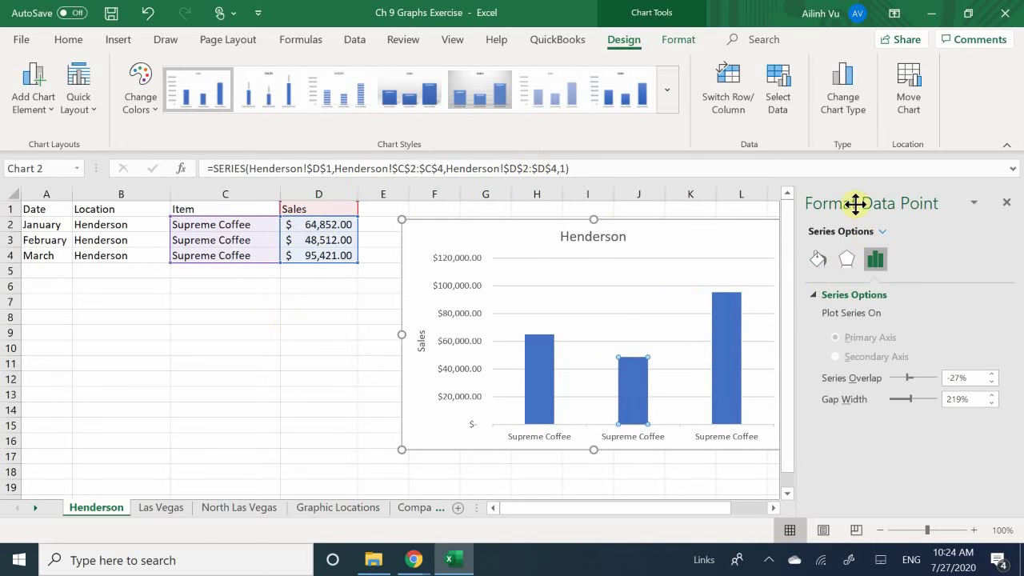
Close the data point formatting options and turn off the chart title element.
click(1006, 203)
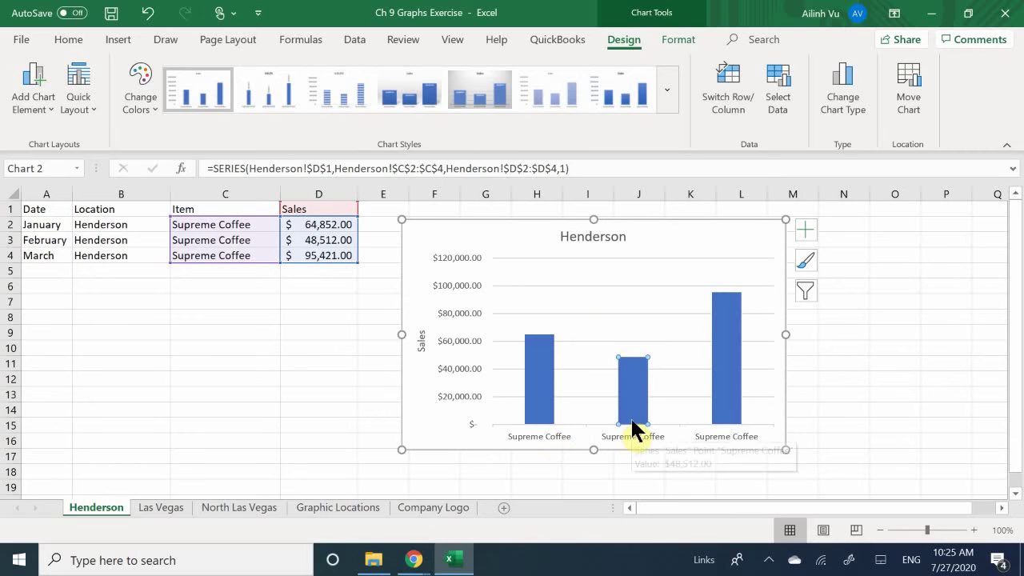
click(805, 231)
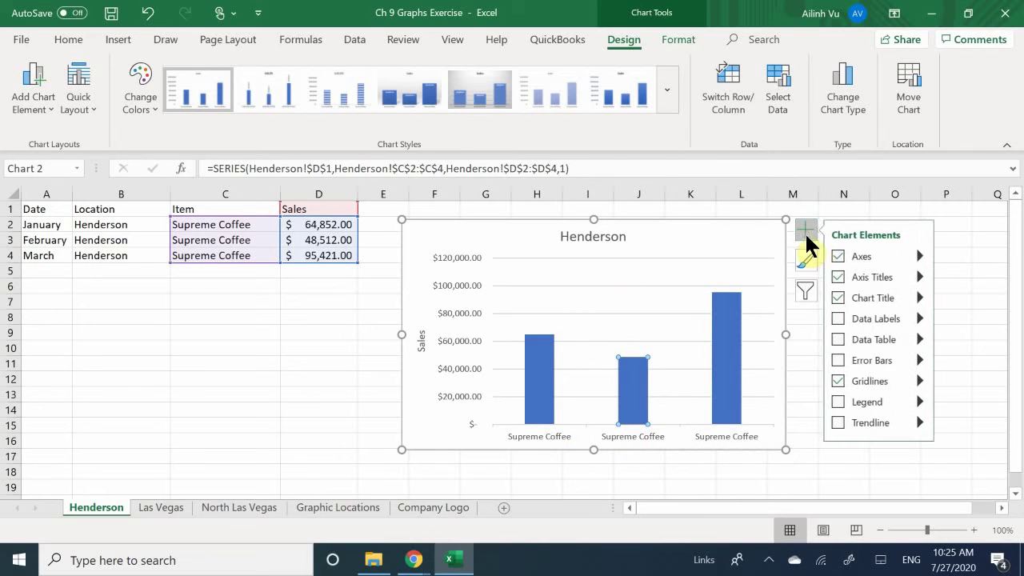
click(837, 297)
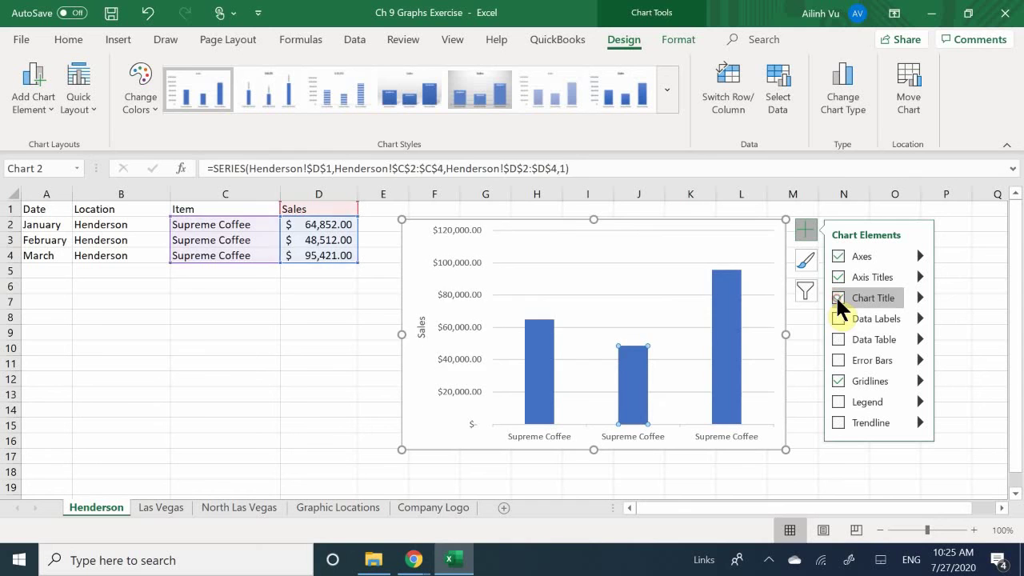
Turn the chart title back on and add data labels above the columns.
click(838, 298)
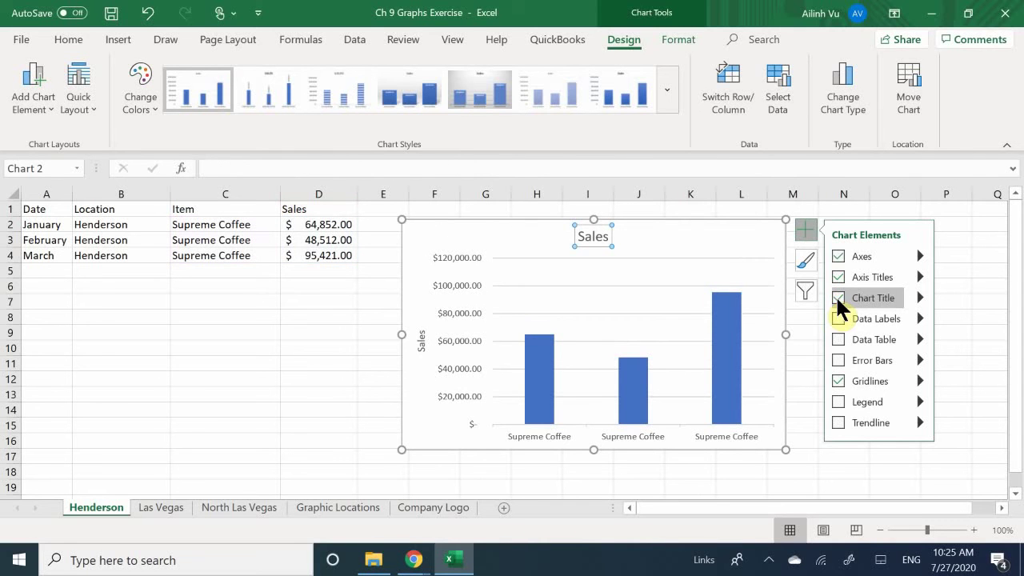
click(836, 317)
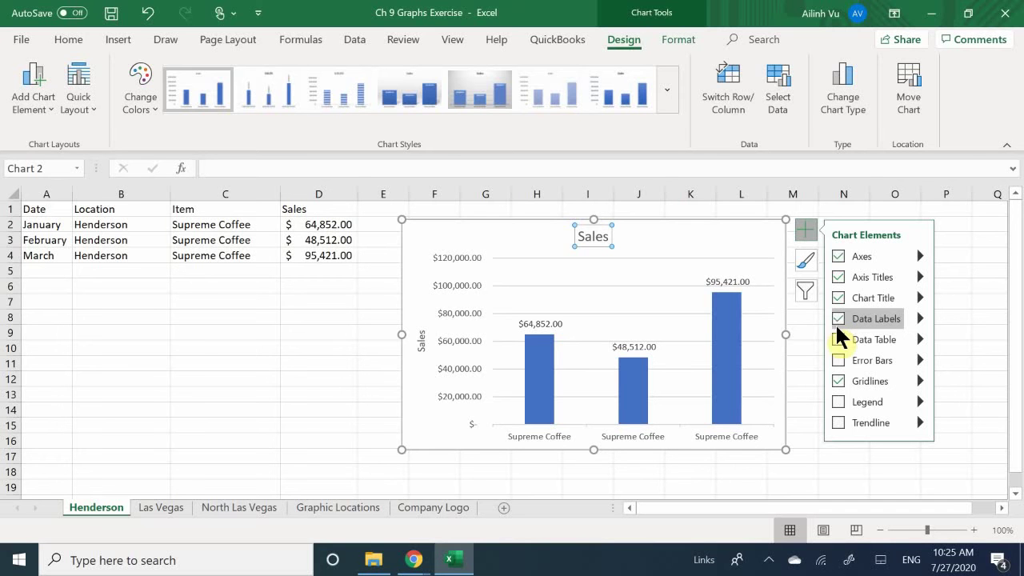
Show a data table beneath the Henderson chart and remove it again.
click(838, 339)
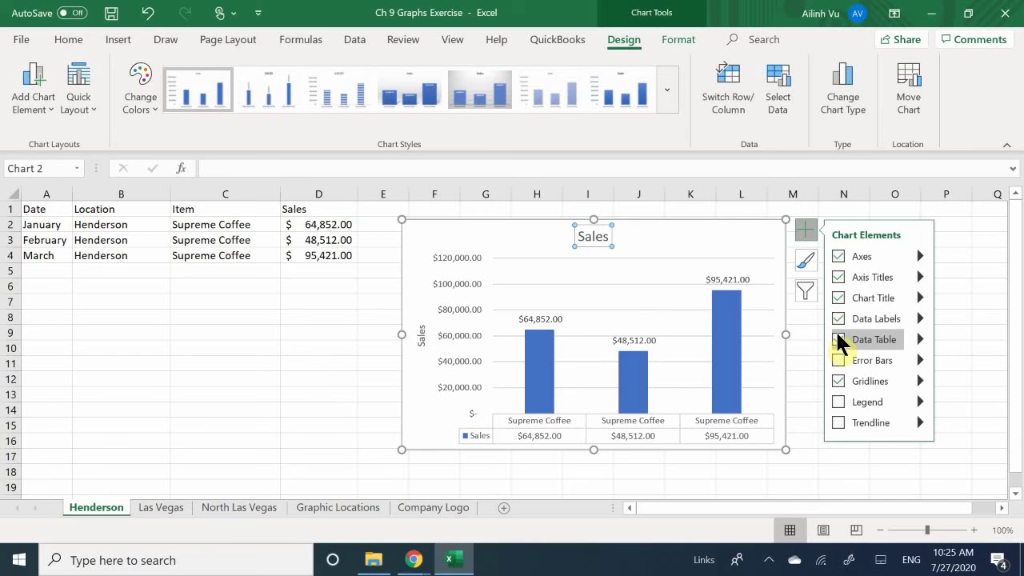
click(837, 339)
click(838, 336)
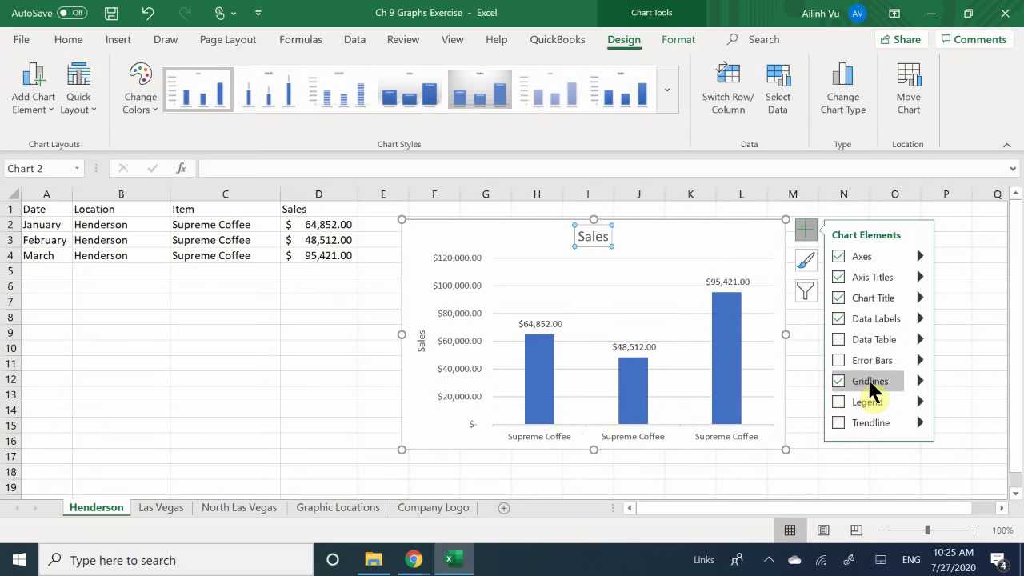
Remove the chart's gridlines and add a legend, toggling it to compare the chart with and without it.
click(836, 375)
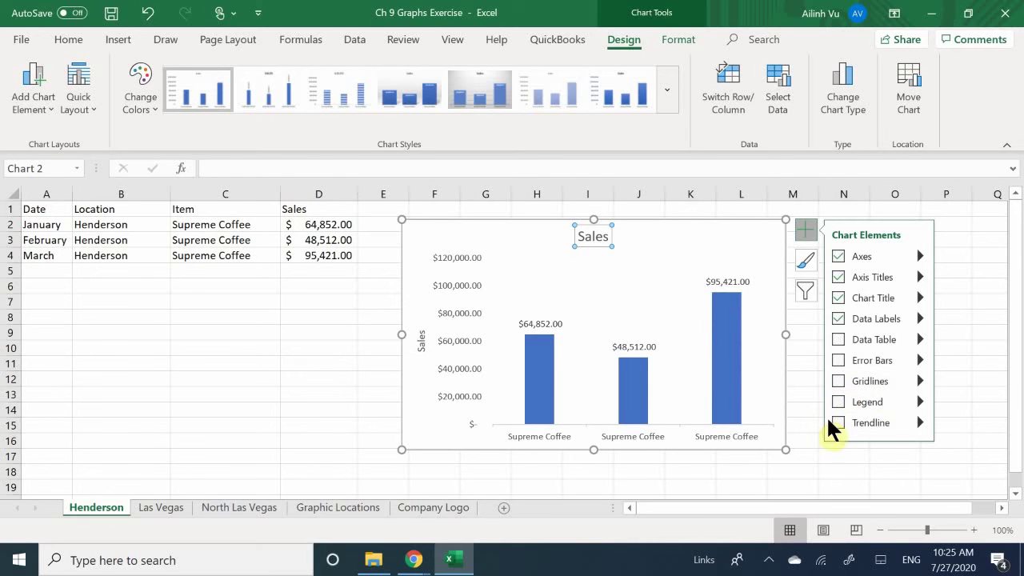
click(839, 403)
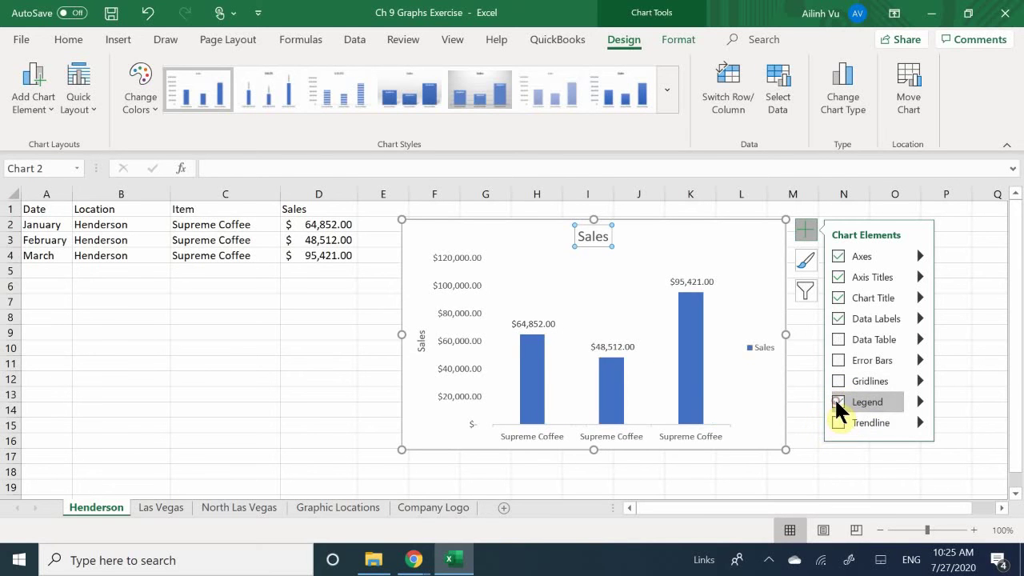
click(838, 402)
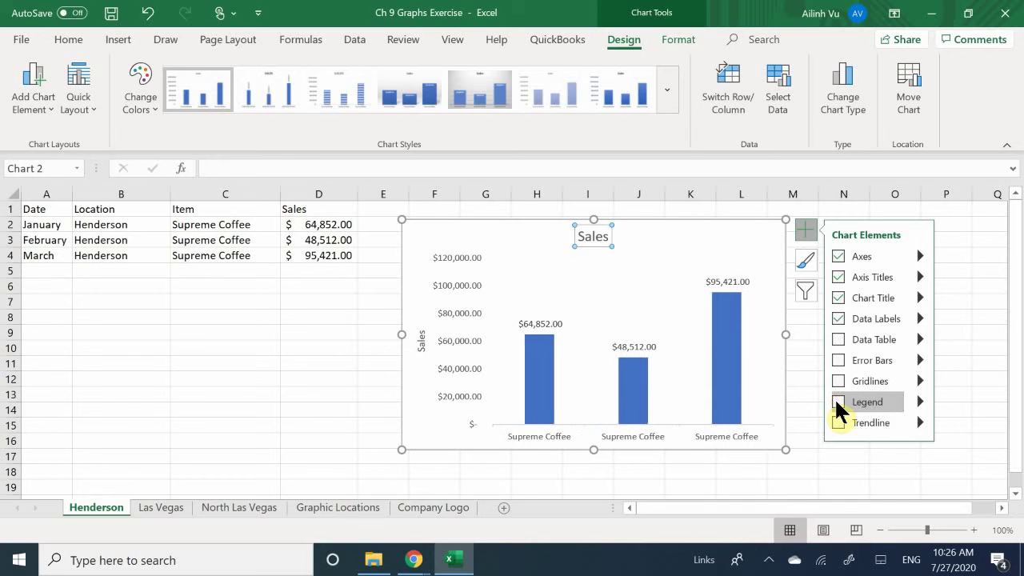
click(838, 402)
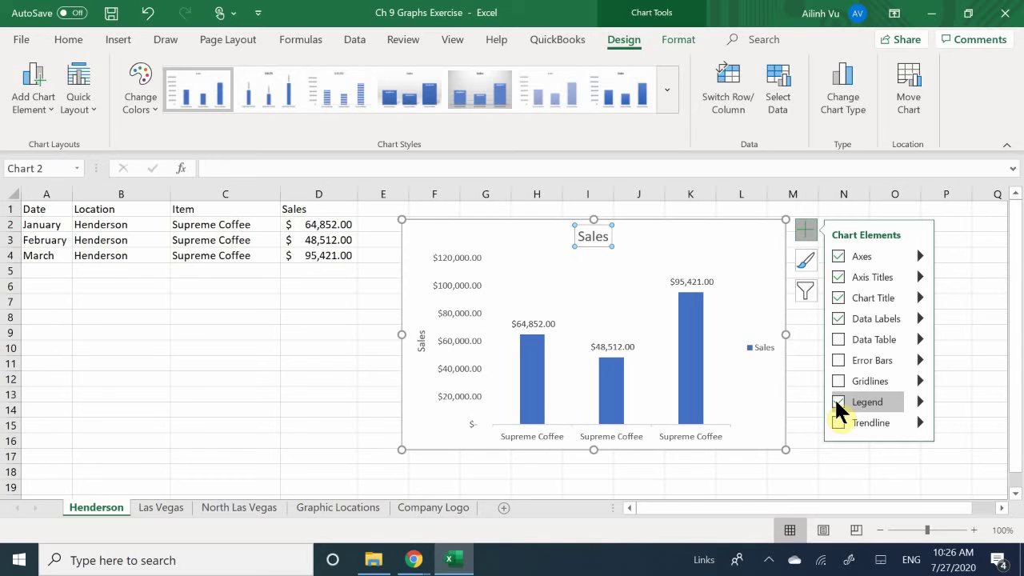
click(836, 400)
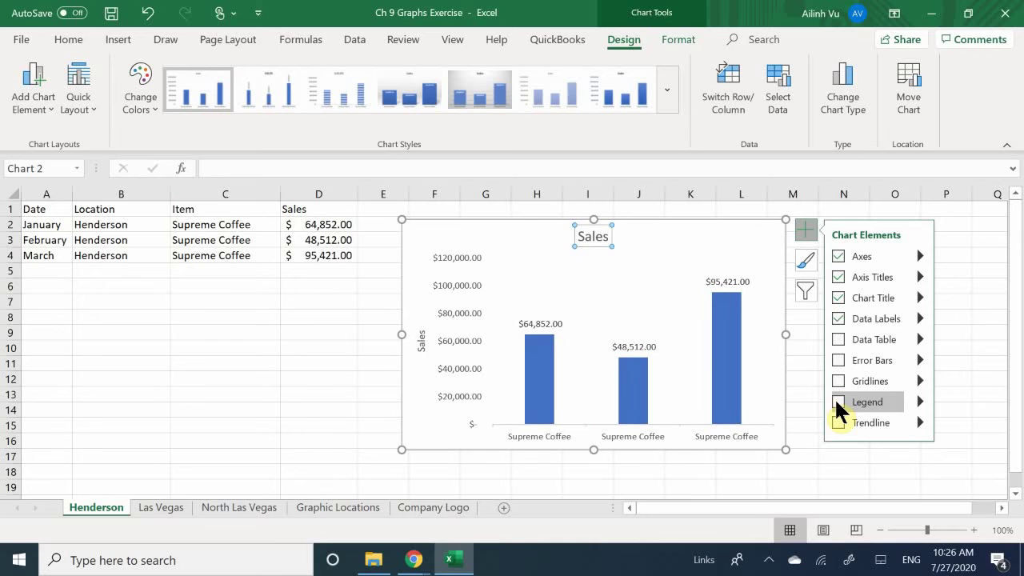
click(836, 402)
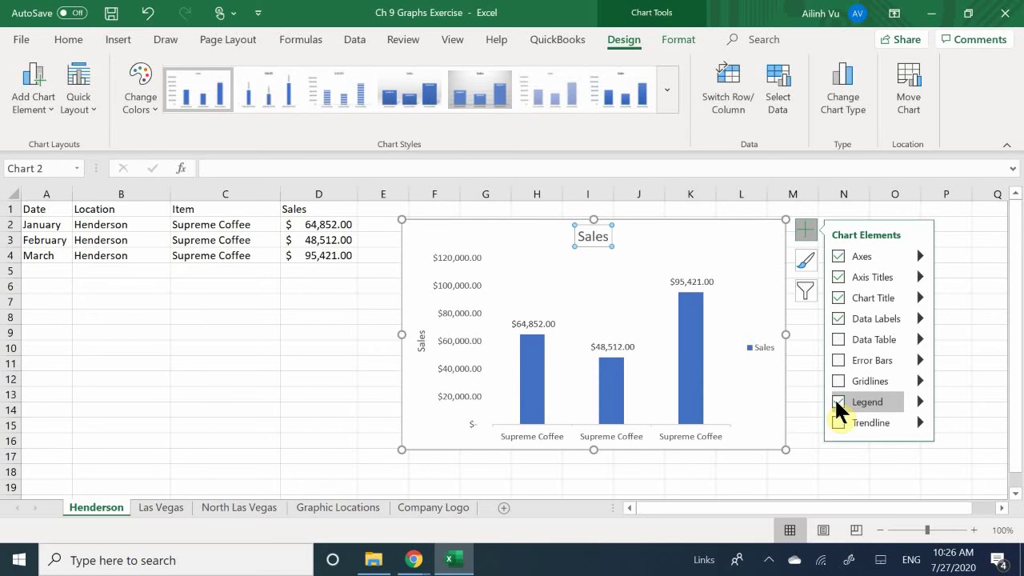
Open the formatting options of the chart's legend entry and check which commands are available for the legend.
click(762, 349)
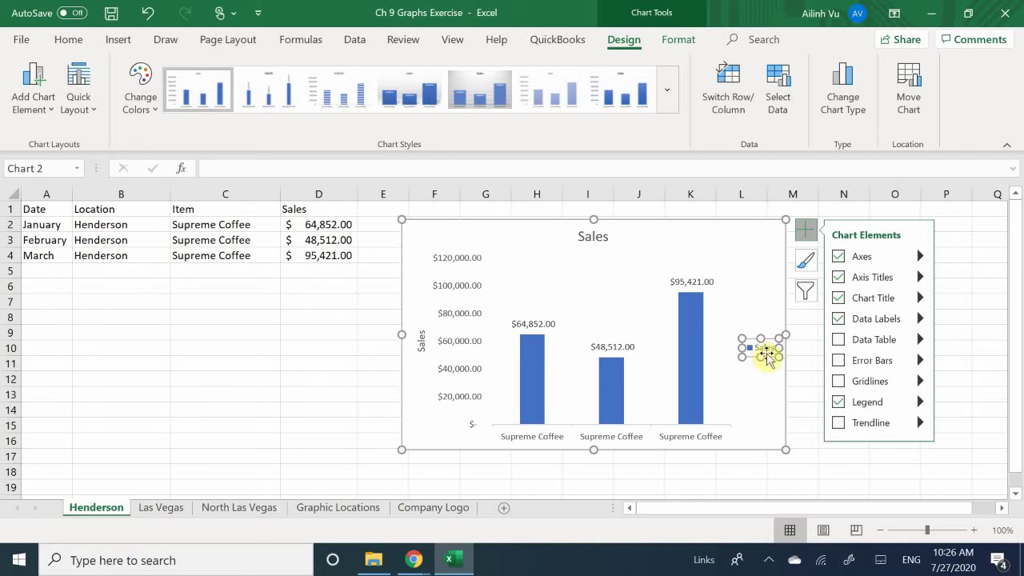
click(766, 353)
double_click(767, 350)
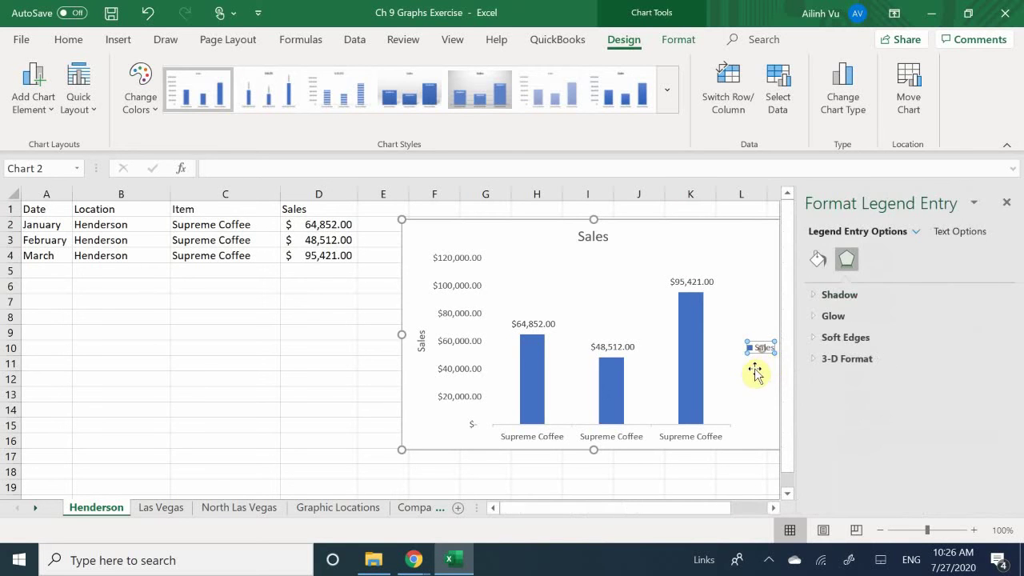
click(755, 375)
click(760, 345)
right_click(760, 345)
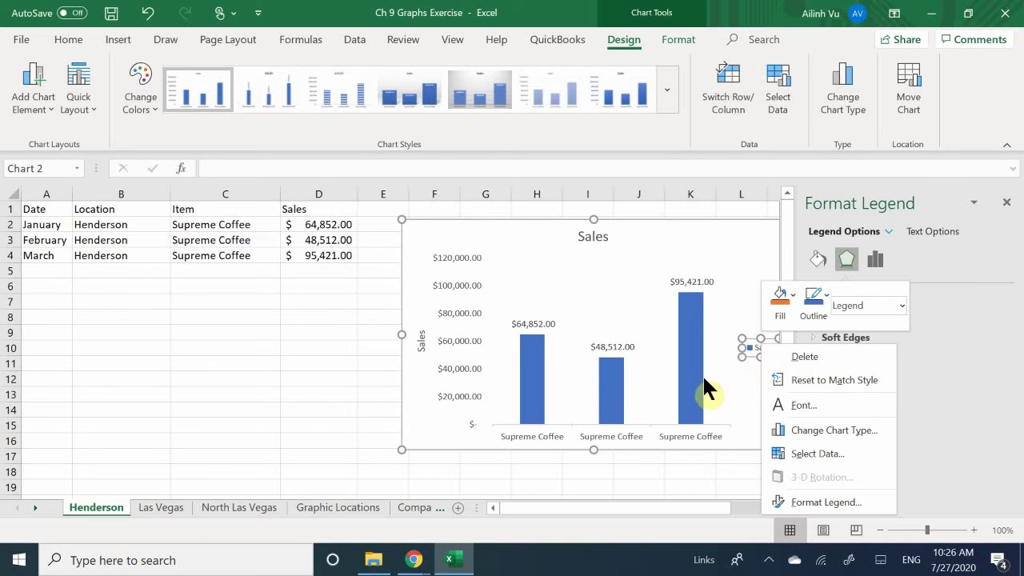
click(736, 320)
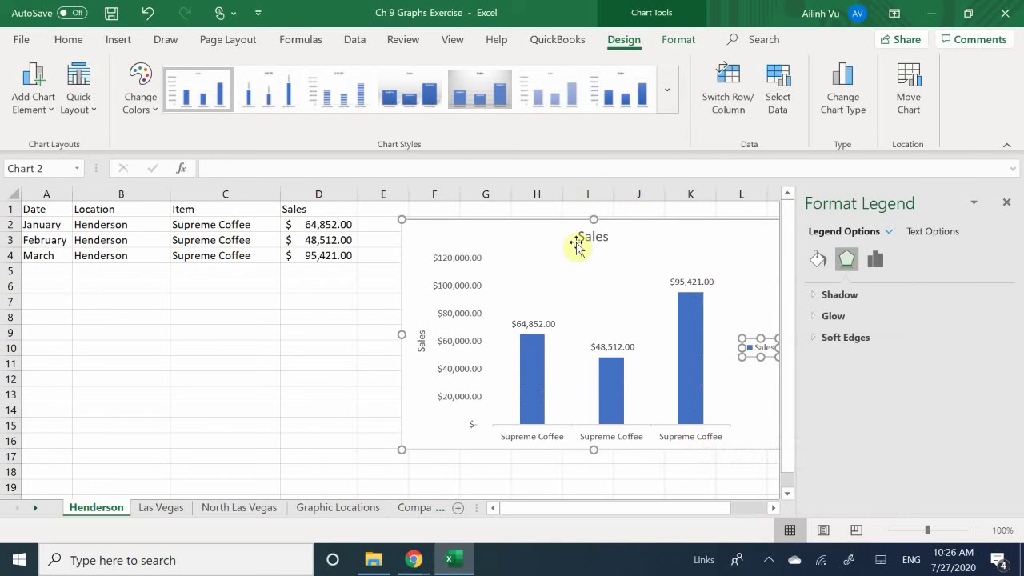
Replace the chart title text with Henderson.
click(606, 237)
click(593, 236)
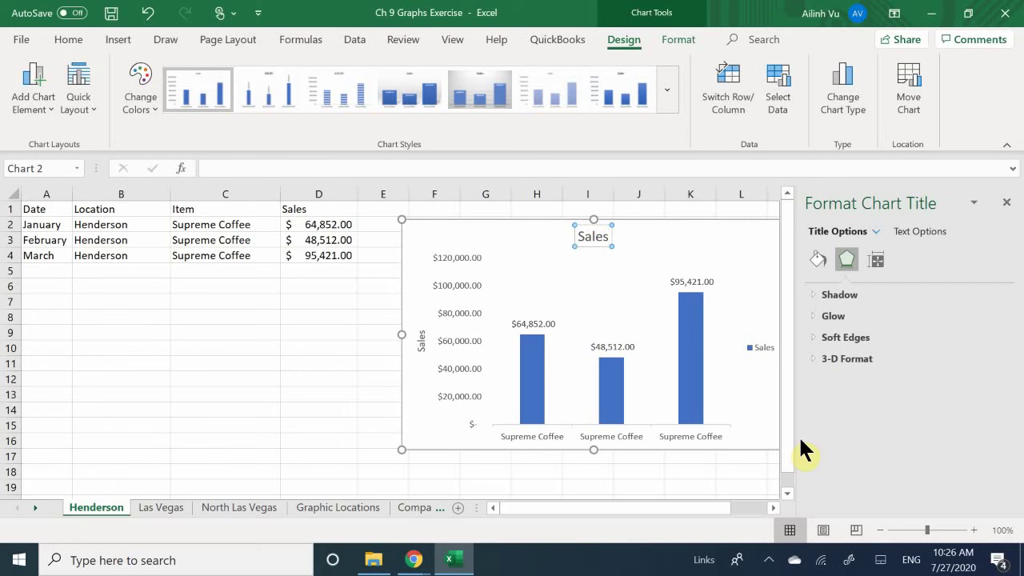
key(BackSpace)
key(BackSpace)
key(BackSpace)
key(BackSpace)
key(BackSpace)
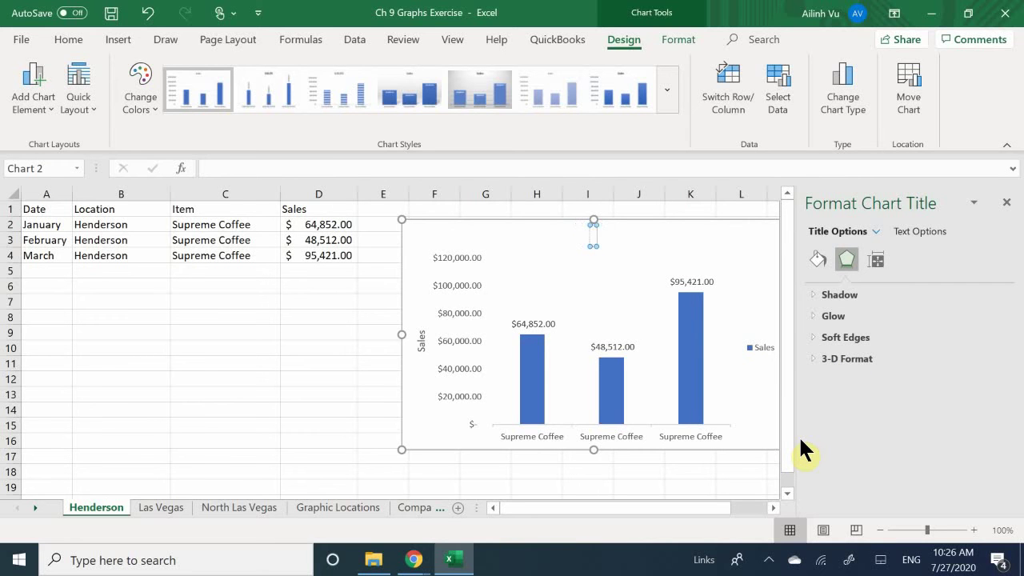
text(Hende)
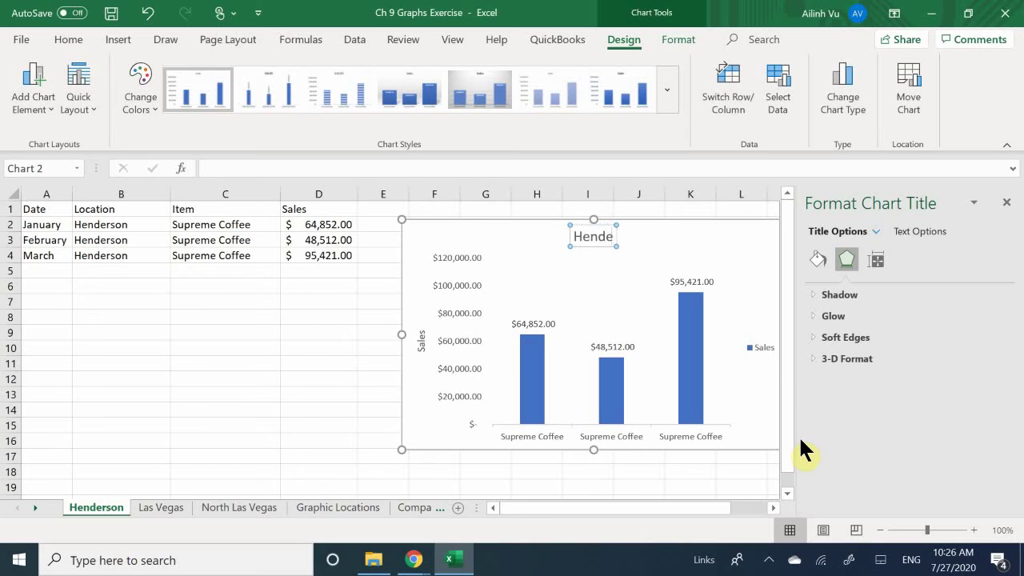
text(rson)
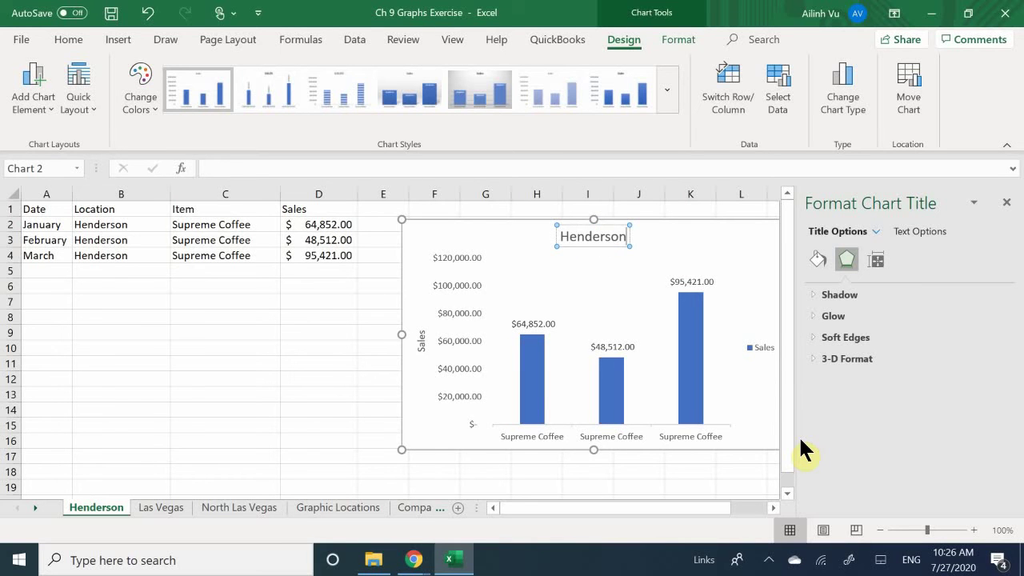
click(740, 254)
Close the chart's formatting options and reopen the list of chart elements.
click(762, 348)
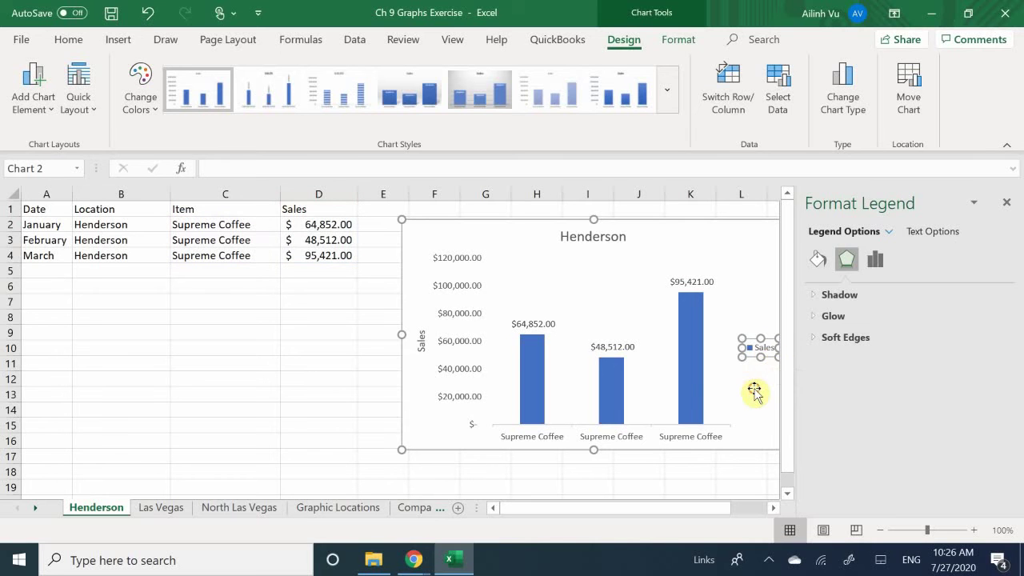
click(755, 392)
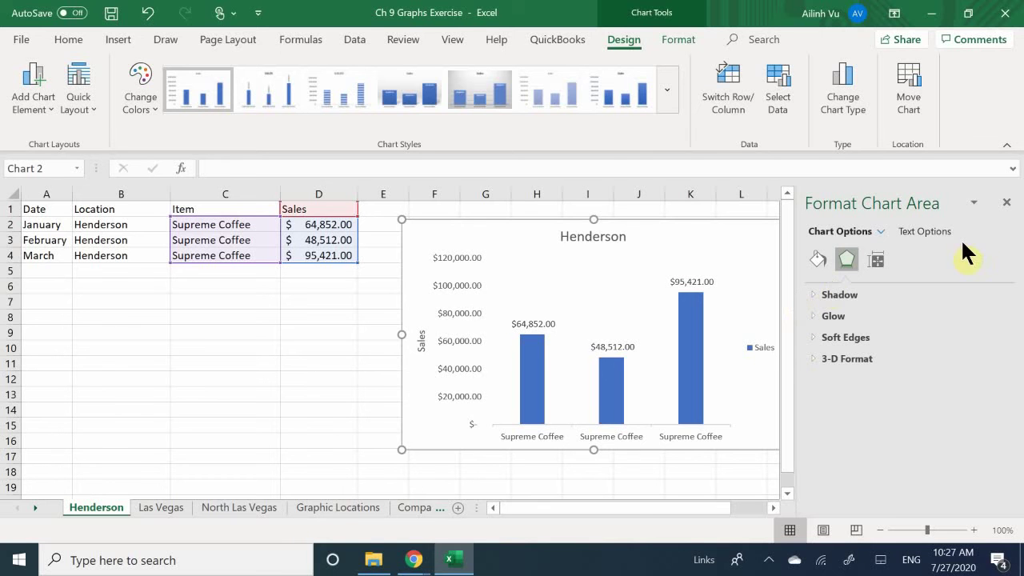
click(1005, 203)
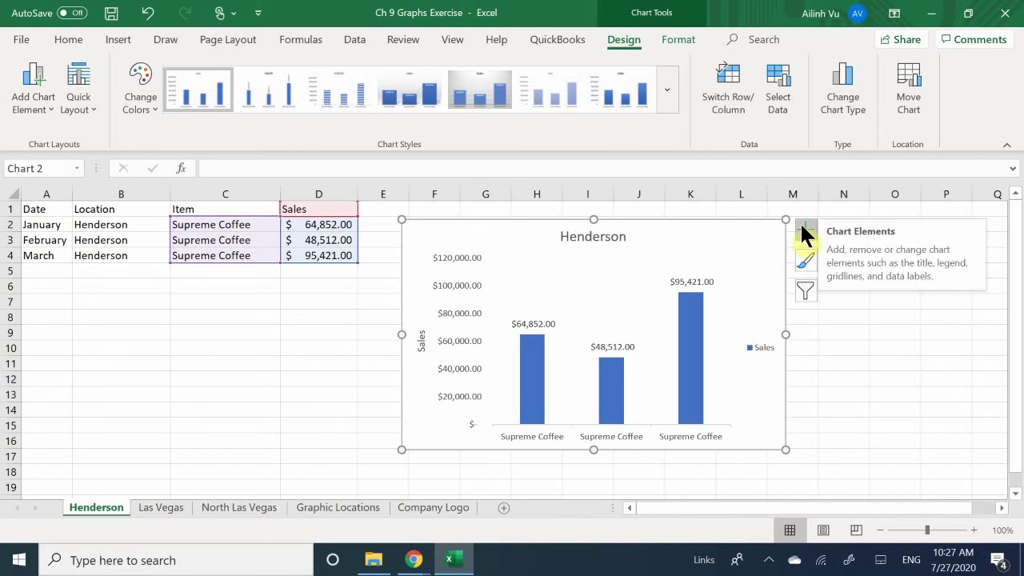
click(804, 230)
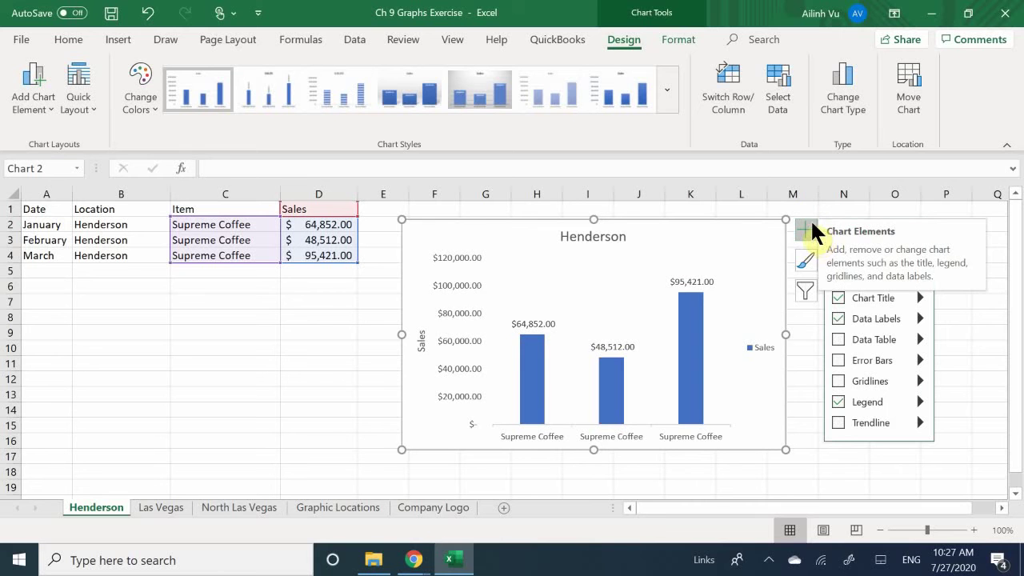
Preview the chart styles, including Styles 2, 8, 13 and 14, and apply the first style in the gallery.
click(802, 260)
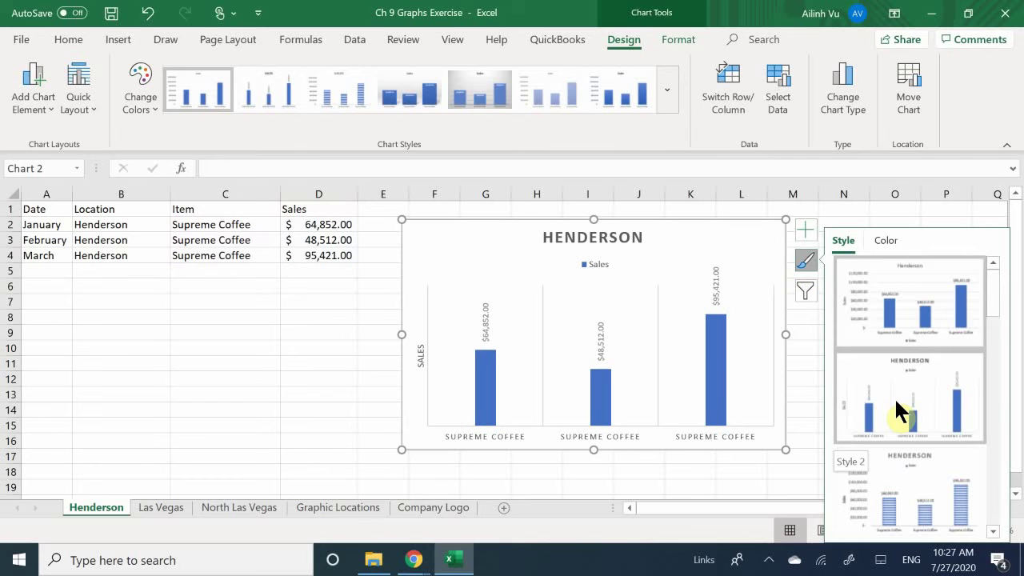
scroll(896, 395, down, 3)
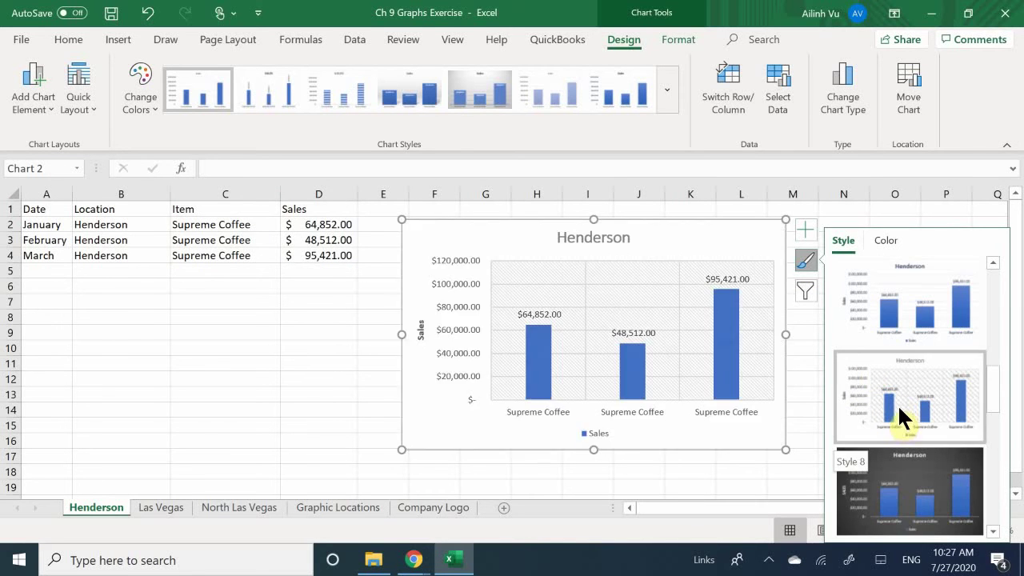
scroll(896, 399, down, 3)
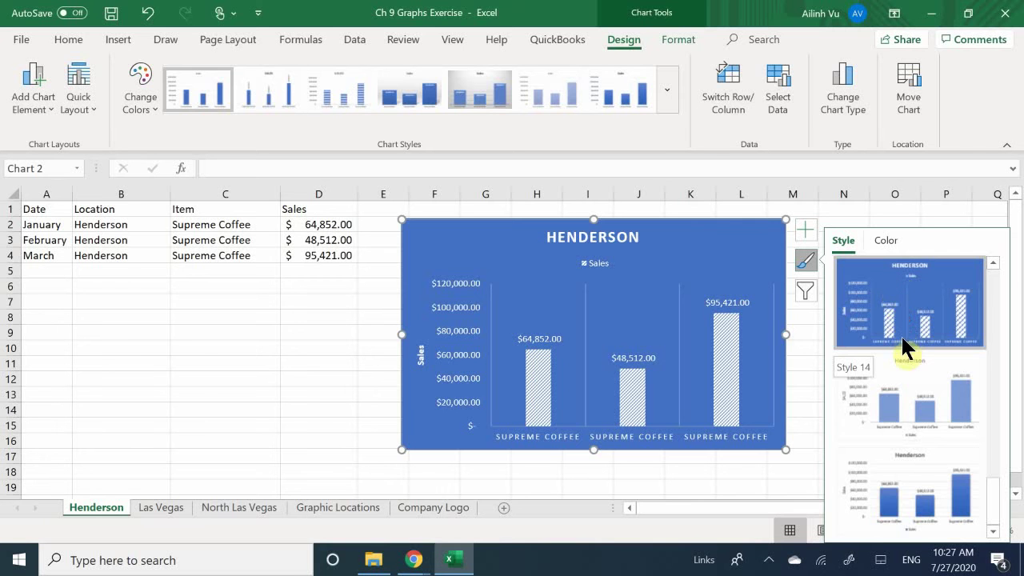
click(892, 300)
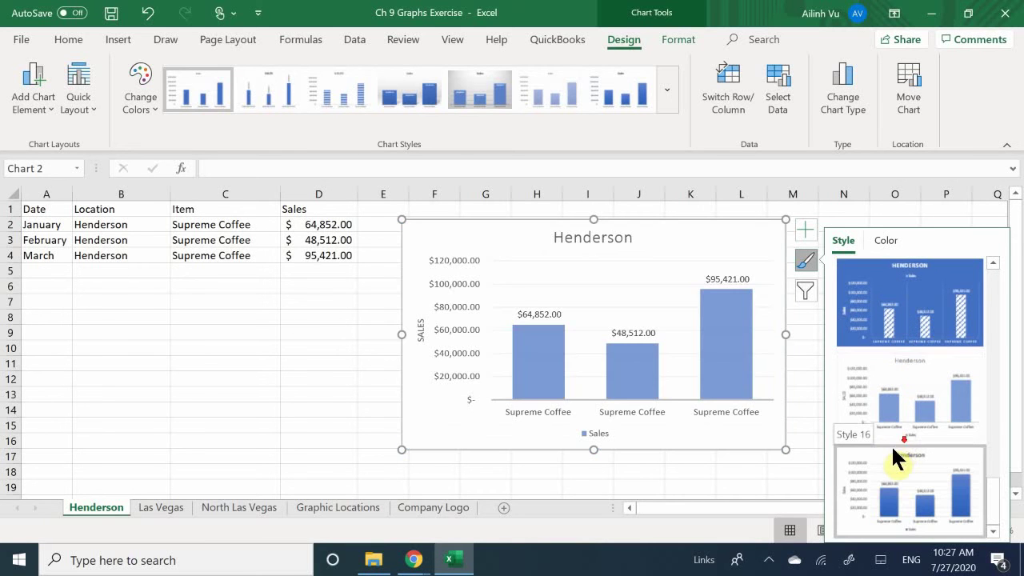
click(886, 494)
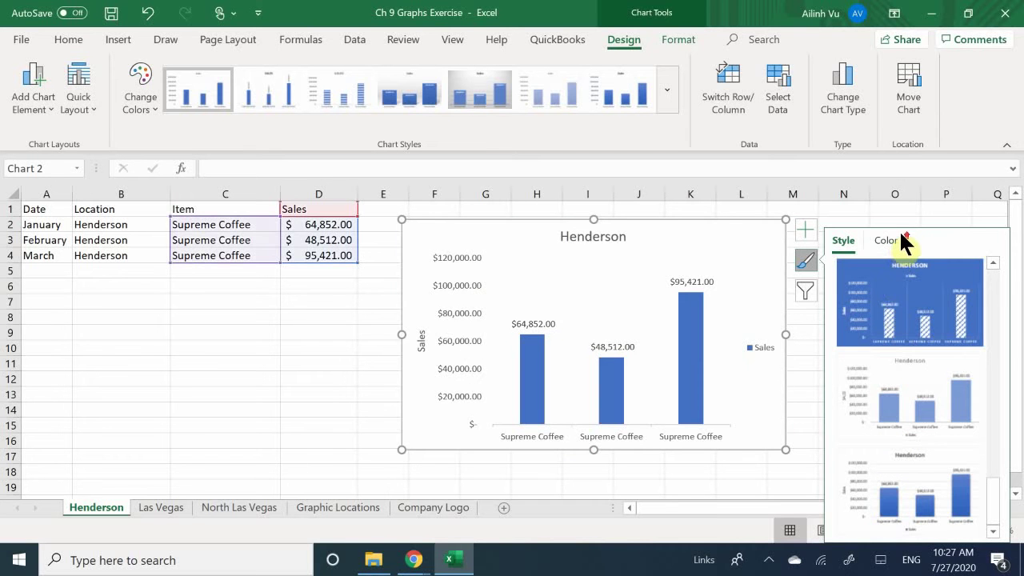
scroll(872, 318, up, 5)
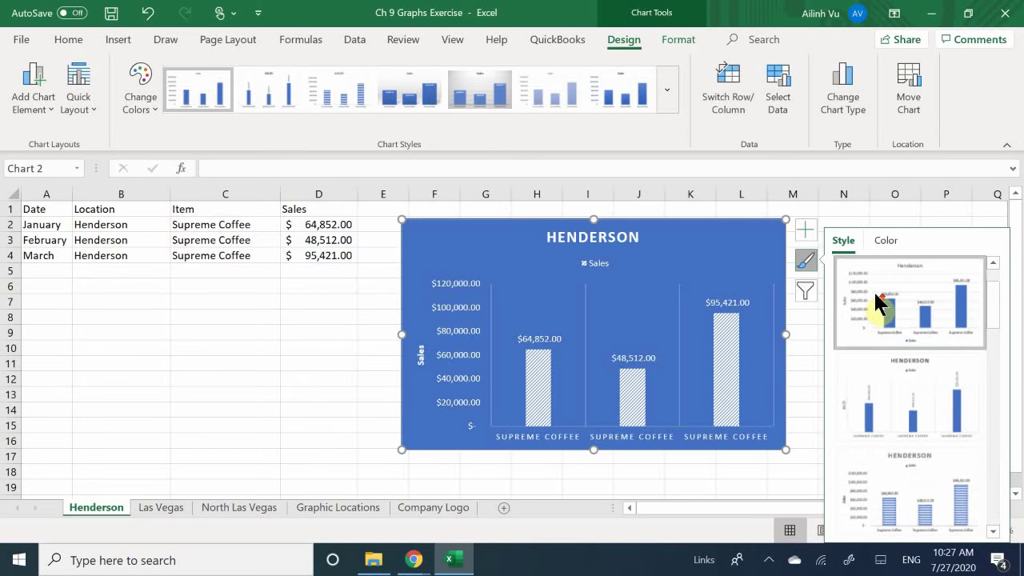
click(874, 293)
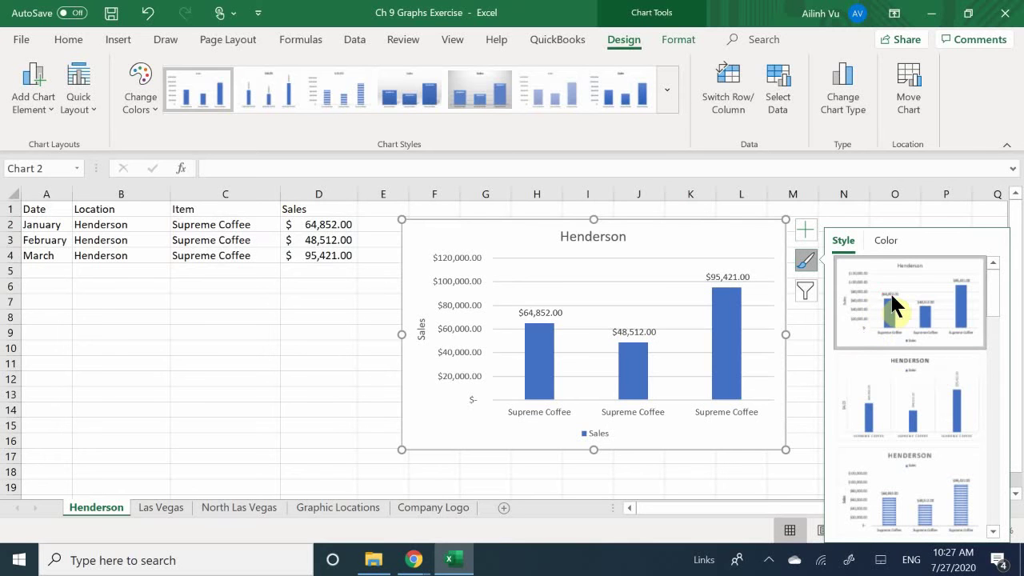
scroll(891, 294, down, 5)
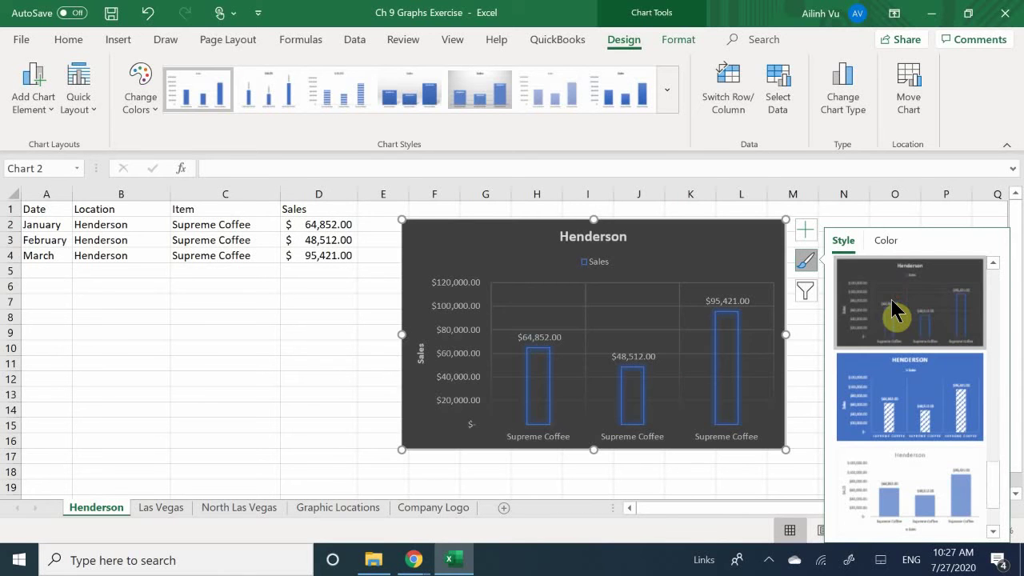
scroll(888, 328, down, 1)
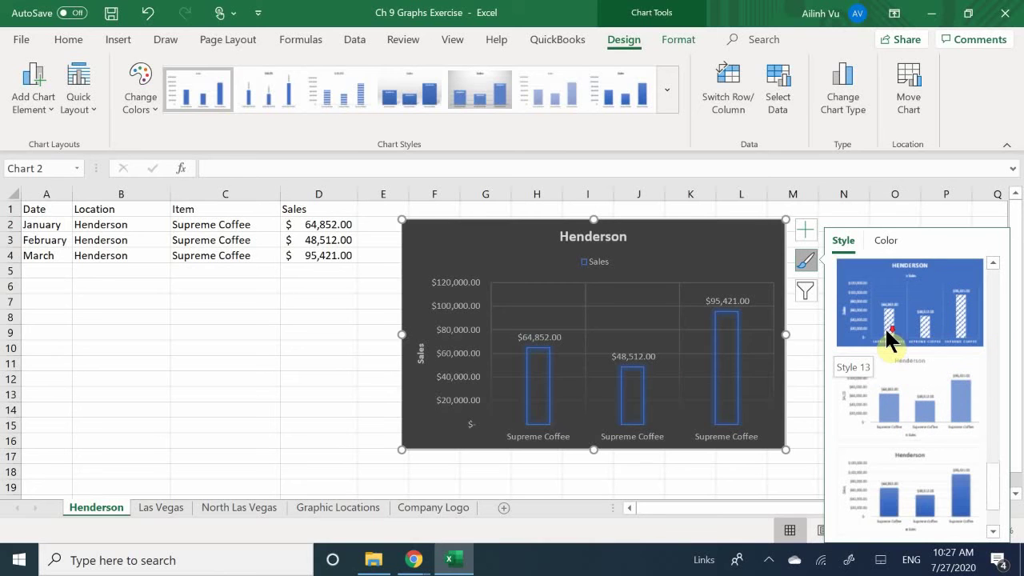
click(885, 327)
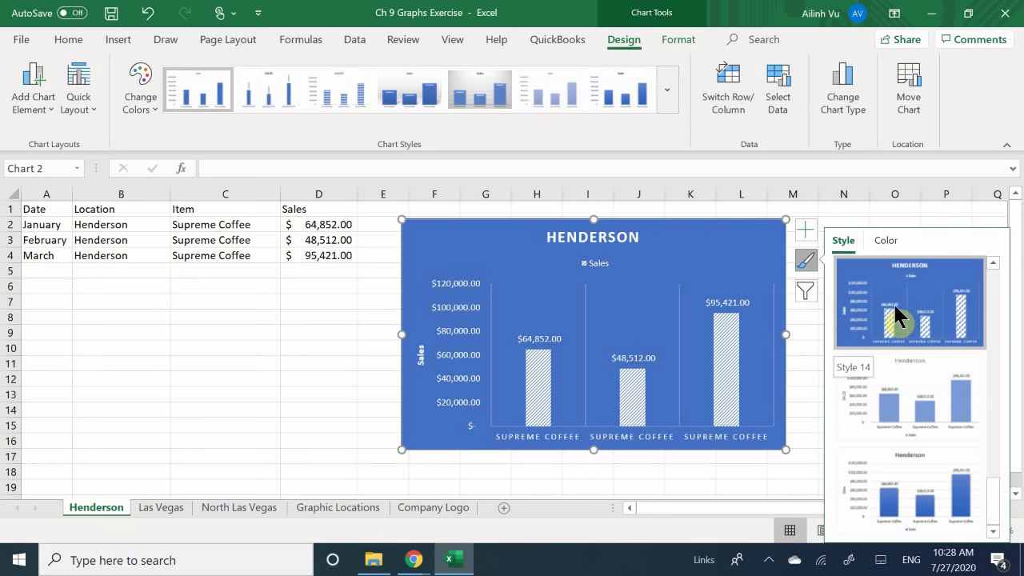
scroll(894, 306, up, 5)
click(892, 295)
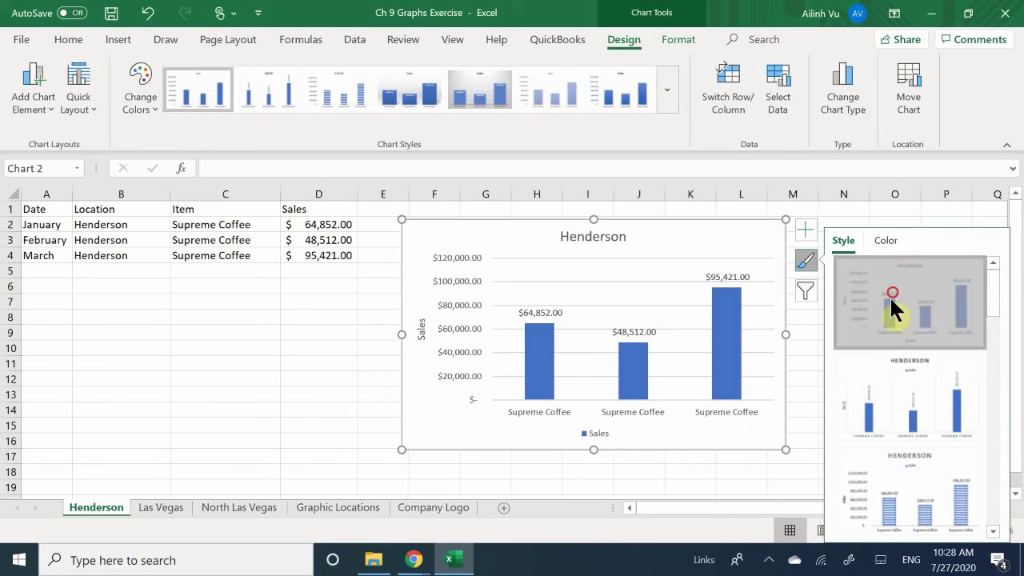
Preview the chart's colorful and monochromatic color palettes, and apply the first monochromatic palette of blue shades.
click(888, 241)
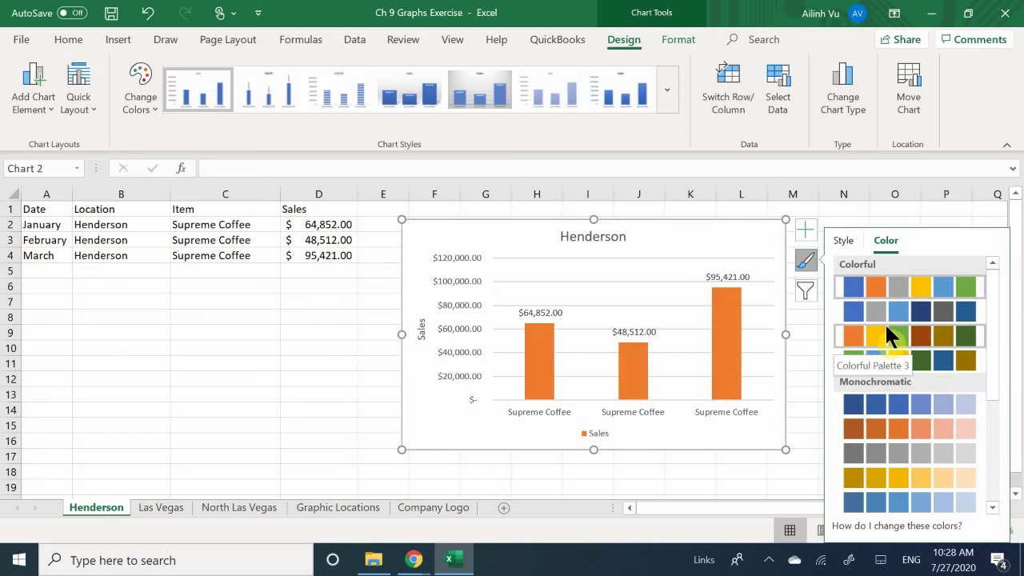
scroll(886, 328, down, 5)
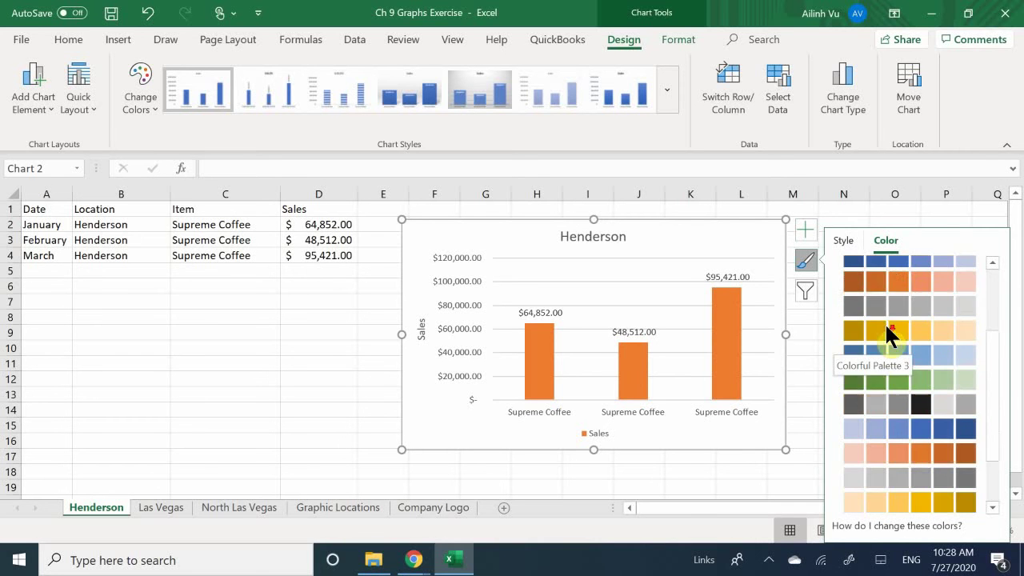
scroll(887, 264, up, 5)
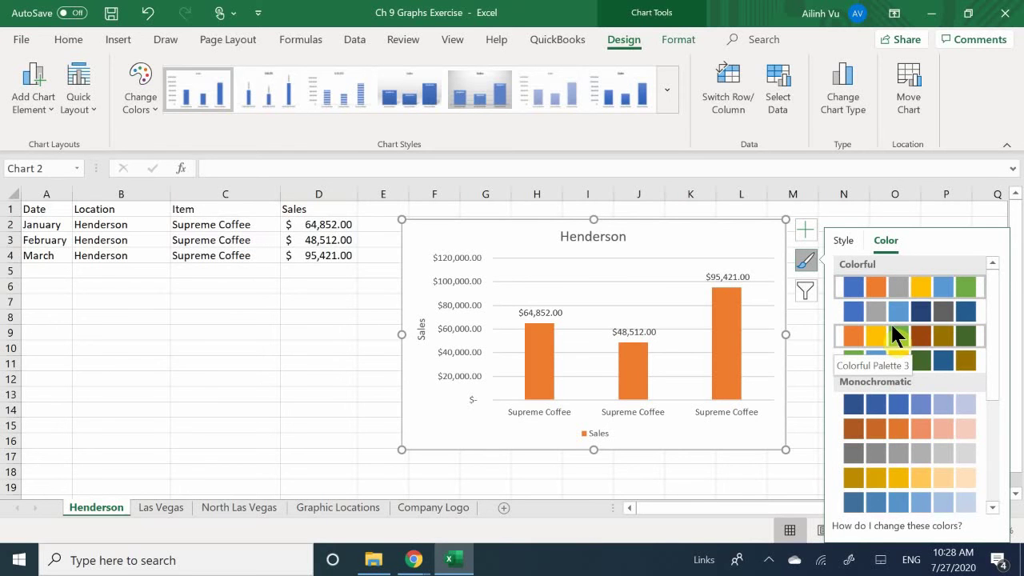
scroll(907, 401, down, 1)
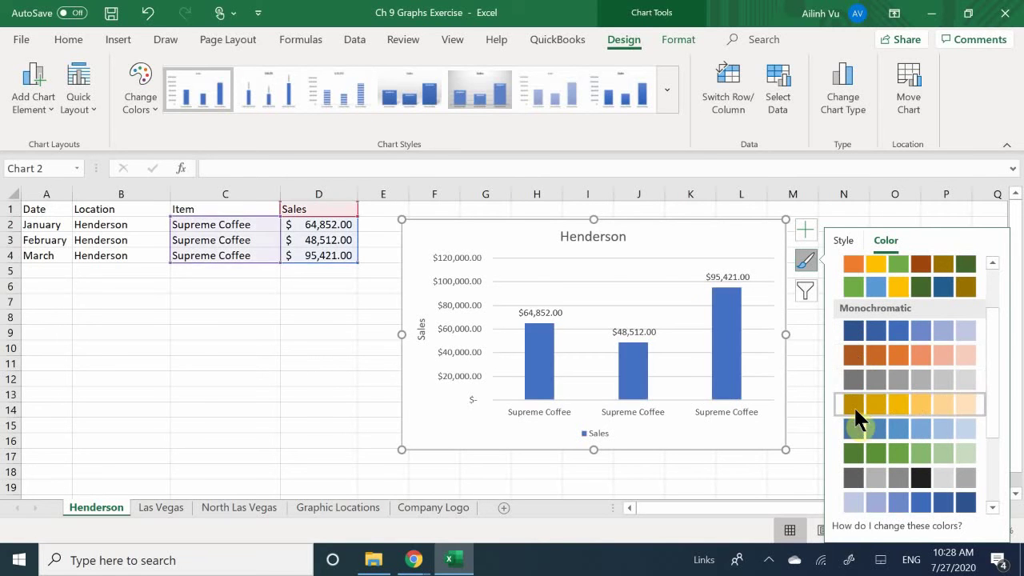
scroll(854, 405, down, 3)
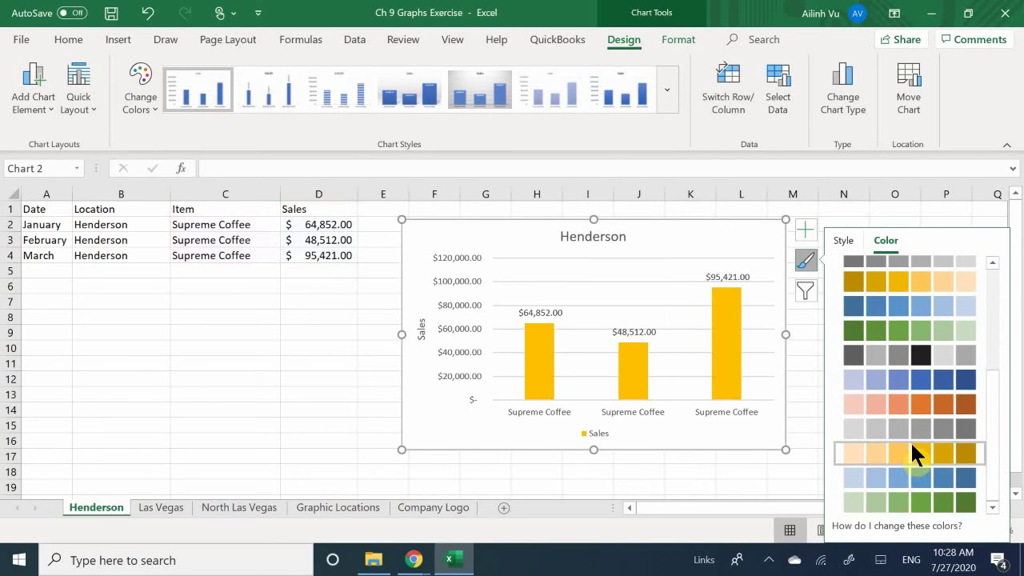
scroll(888, 419, up, 5)
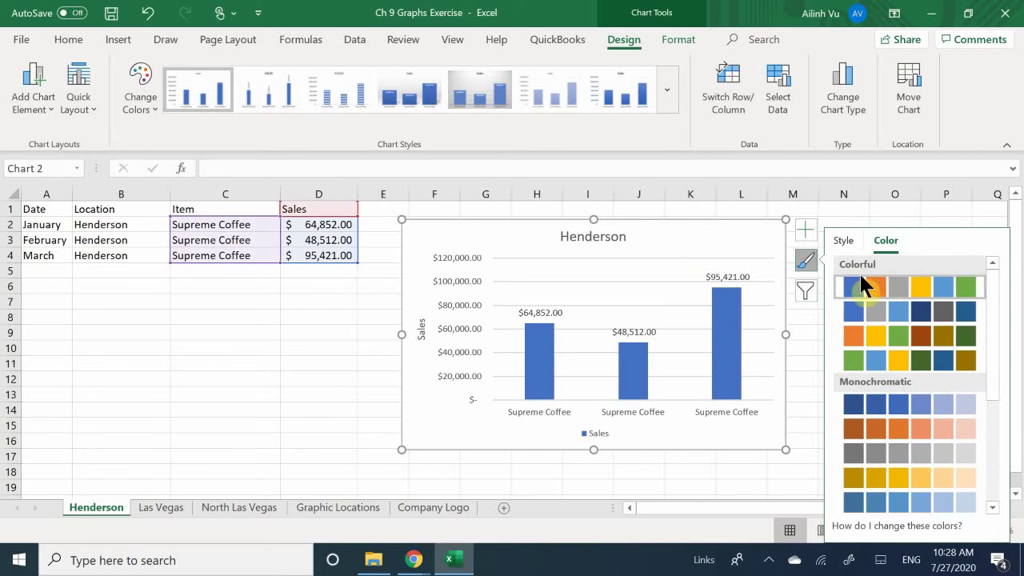
click(856, 405)
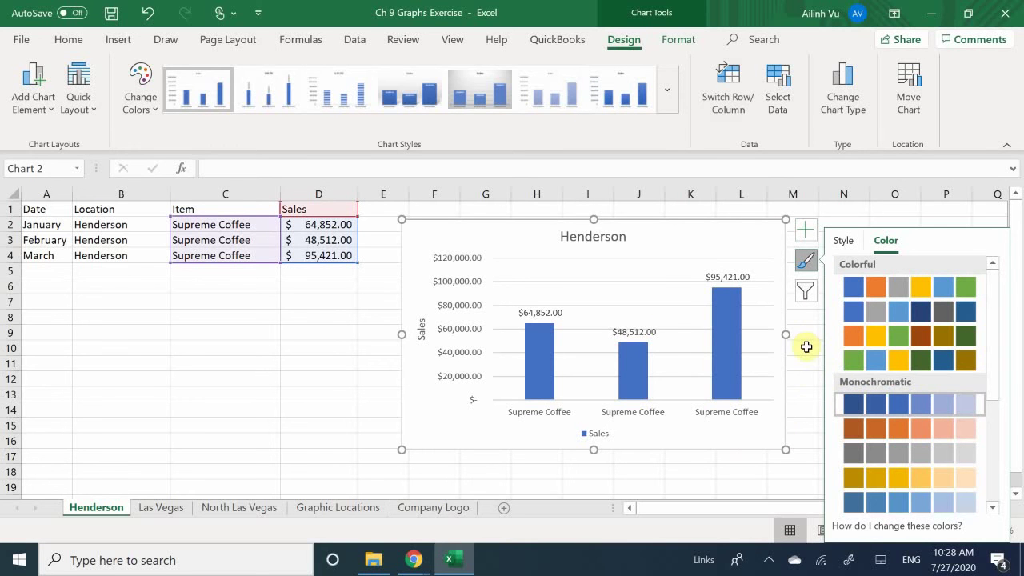
Select the chart's columns individually and preview how the color palettes affect a single selected column.
click(536, 329)
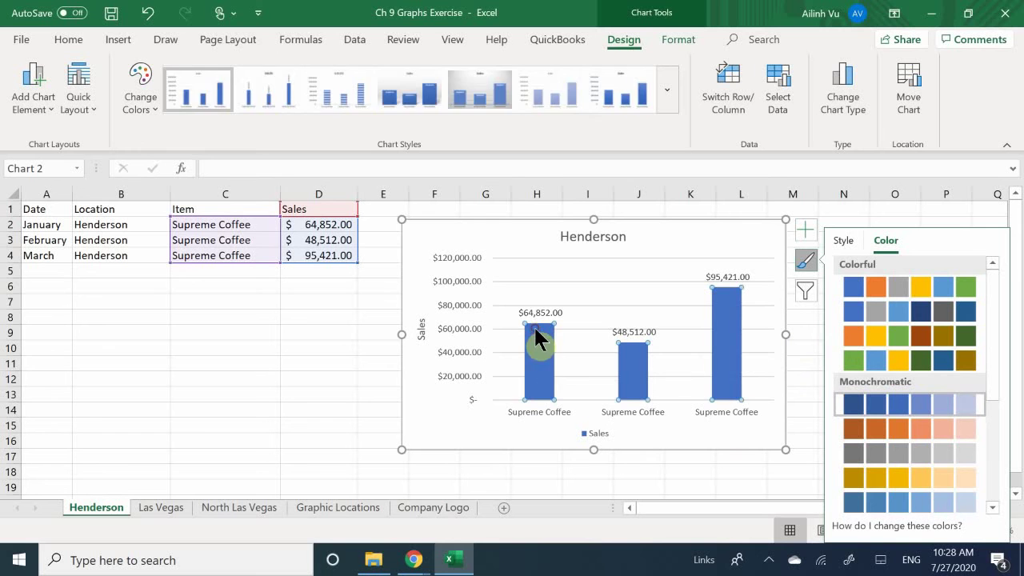
click(723, 335)
click(632, 372)
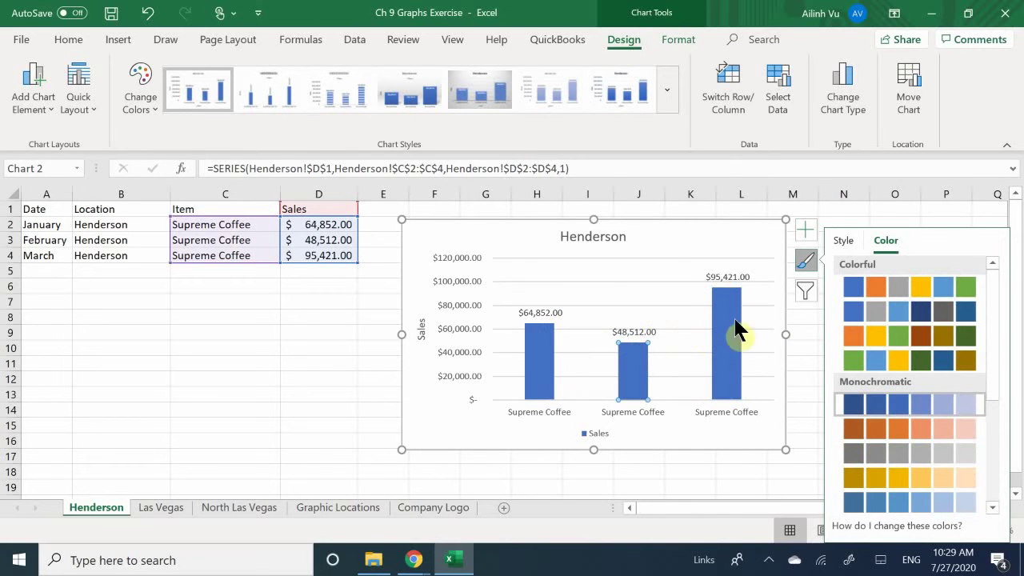
scroll(873, 312, down, 3)
scroll(885, 344, up, 3)
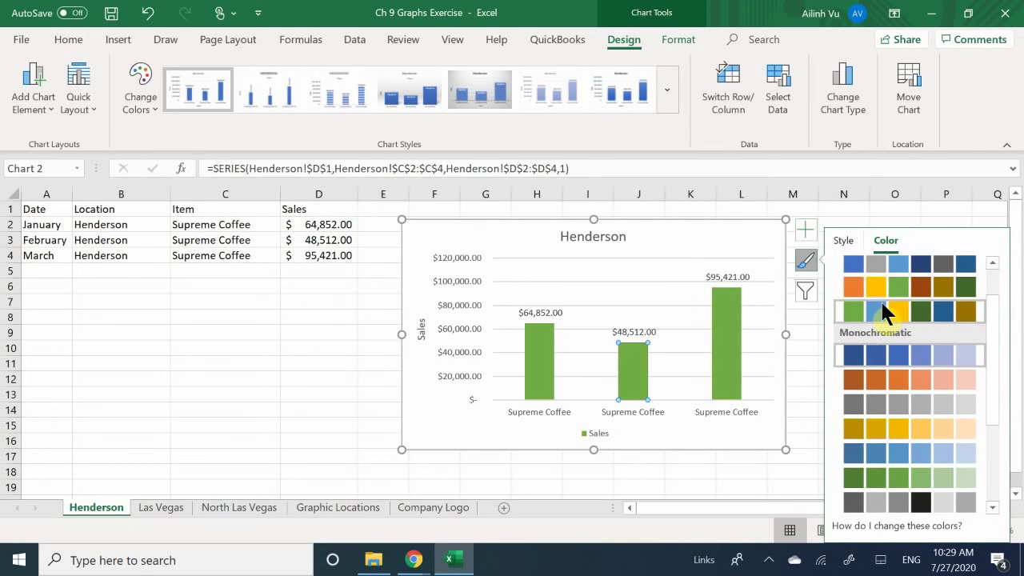
Give only the January column ($64,852.00) a solid dark red fill through its data point formatting.
click(535, 374)
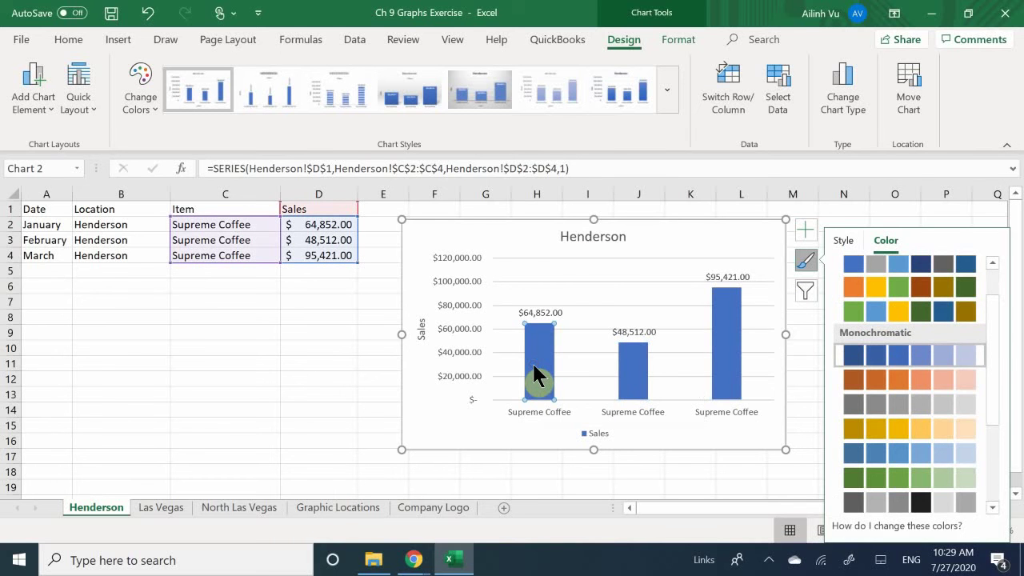
double_click(535, 374)
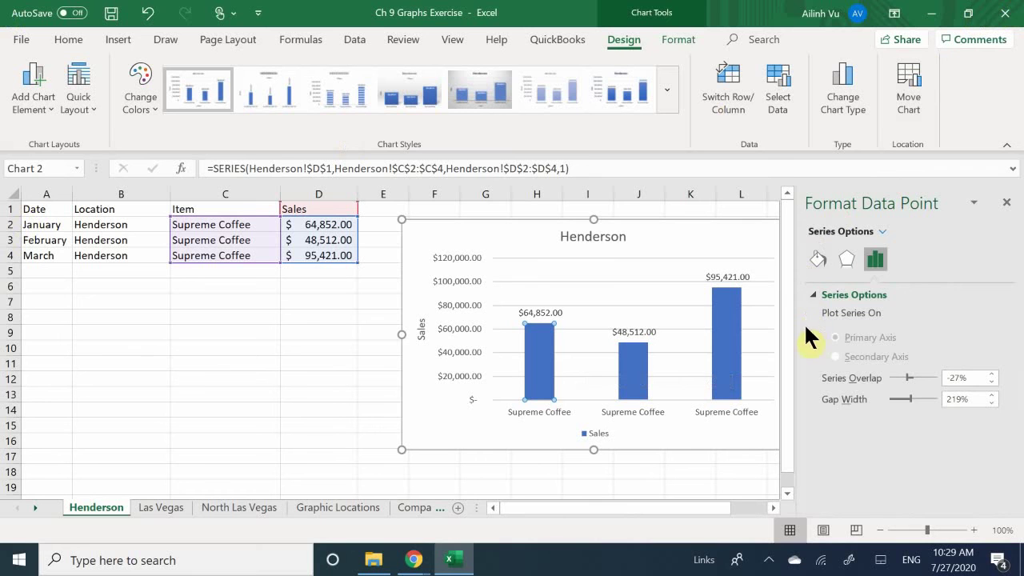
click(814, 260)
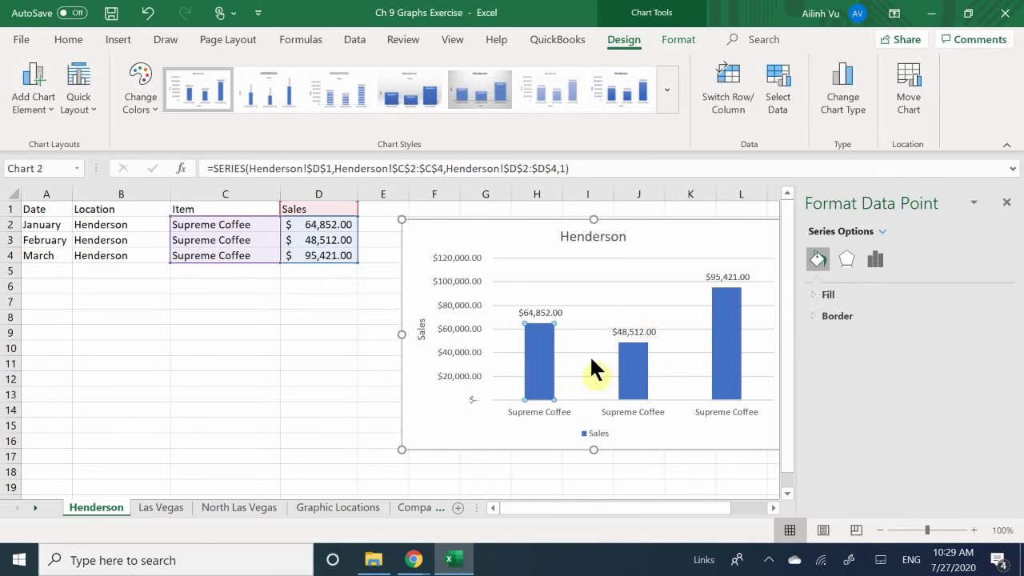
click(812, 294)
click(846, 340)
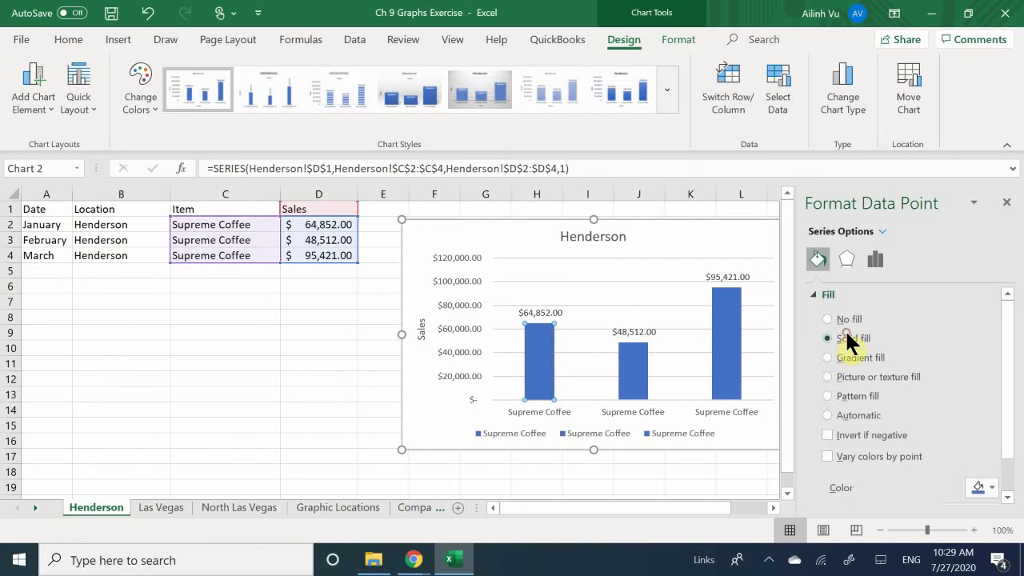
click(992, 487)
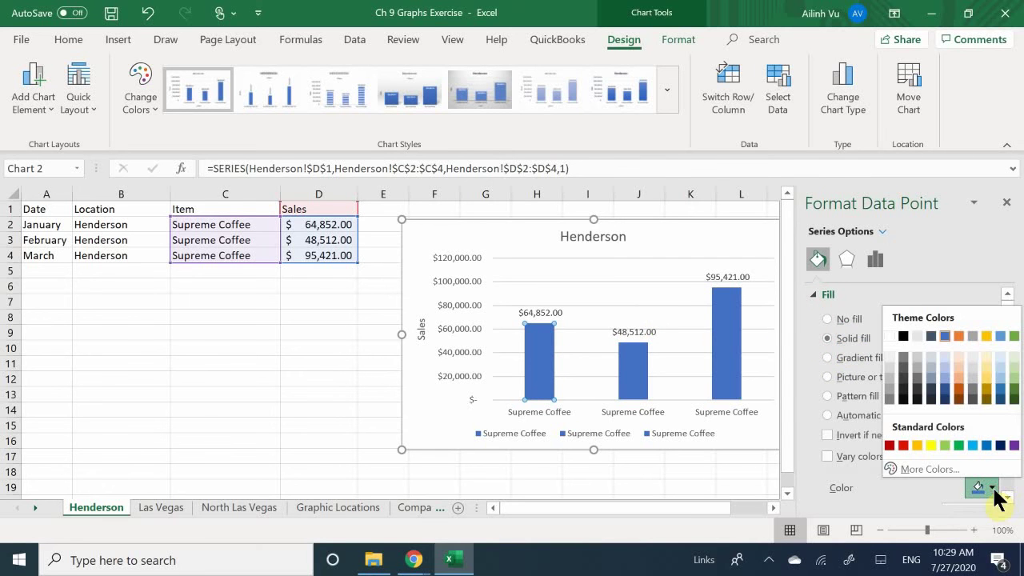
click(890, 446)
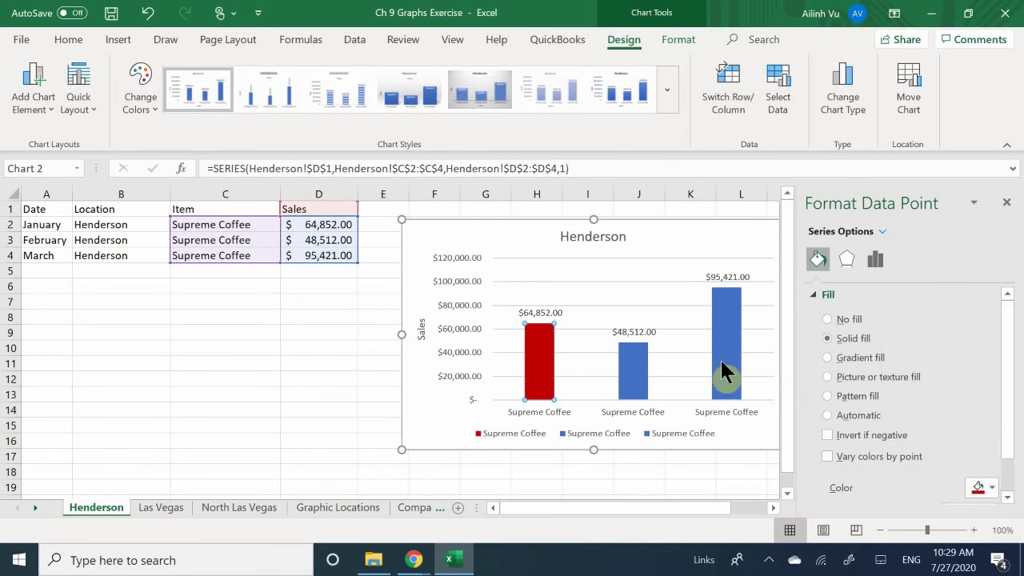
Fill only the February column ($48,512.00) with standard orange, and select the March column.
click(629, 362)
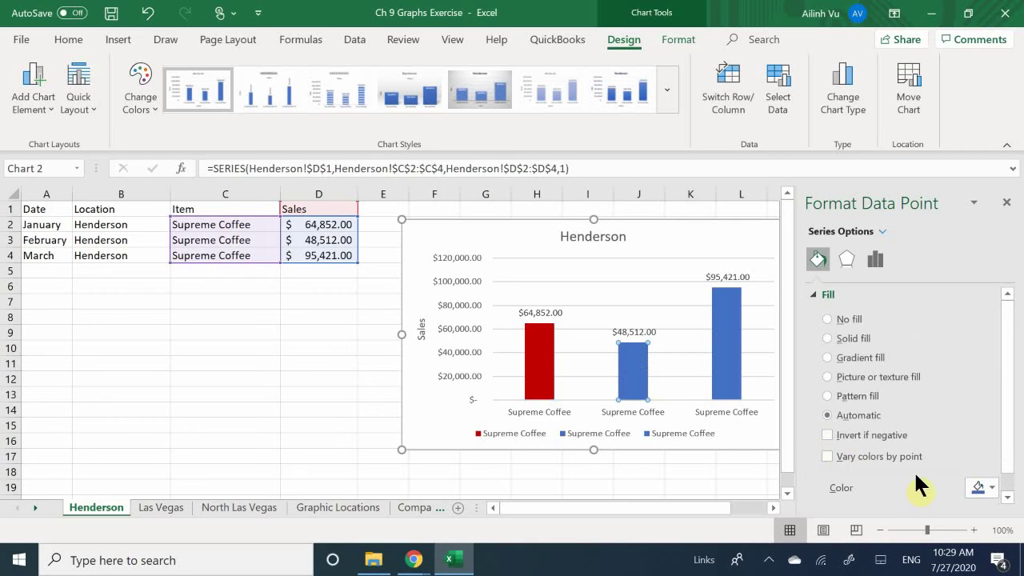
click(989, 487)
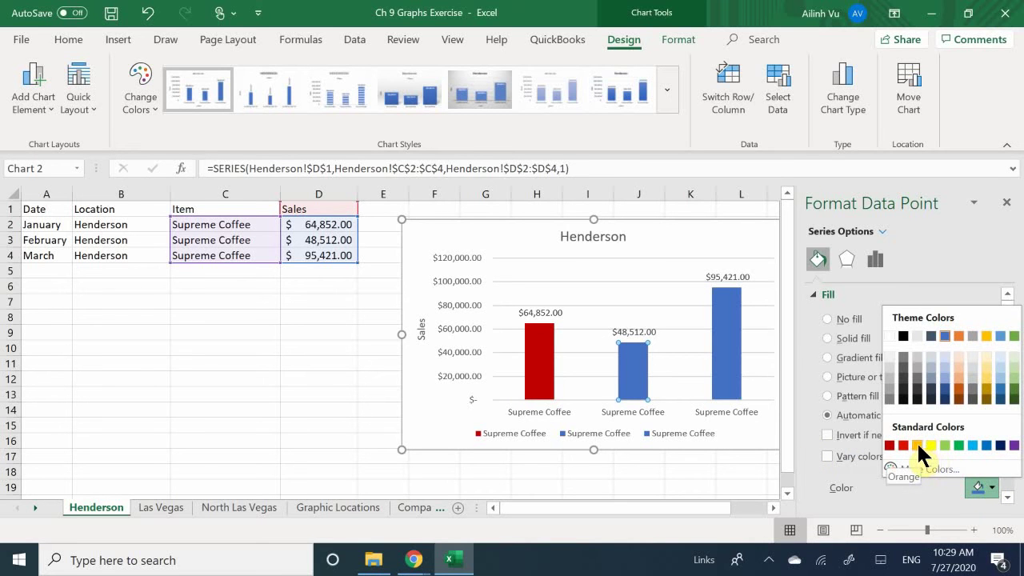
click(918, 446)
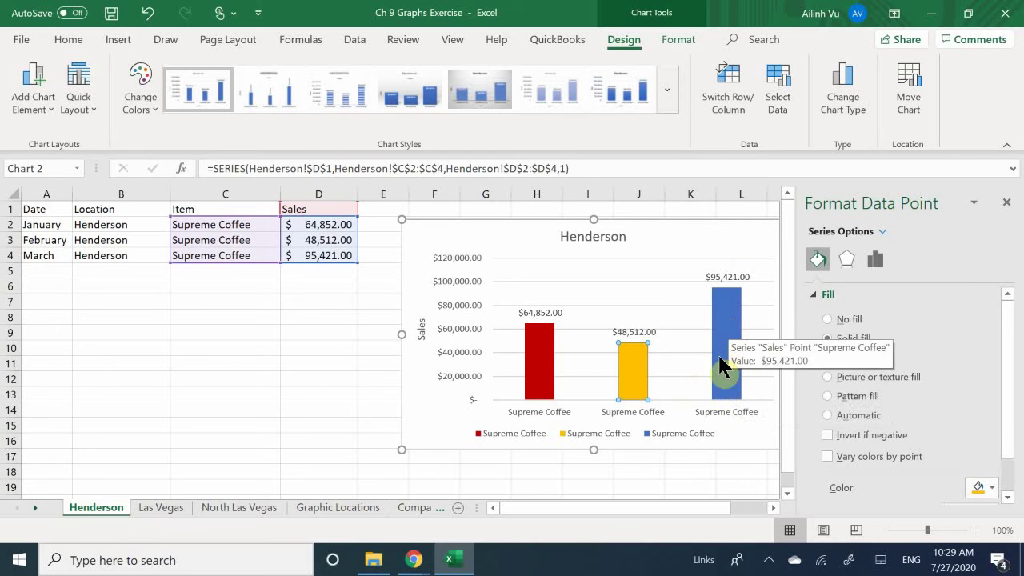
click(720, 316)
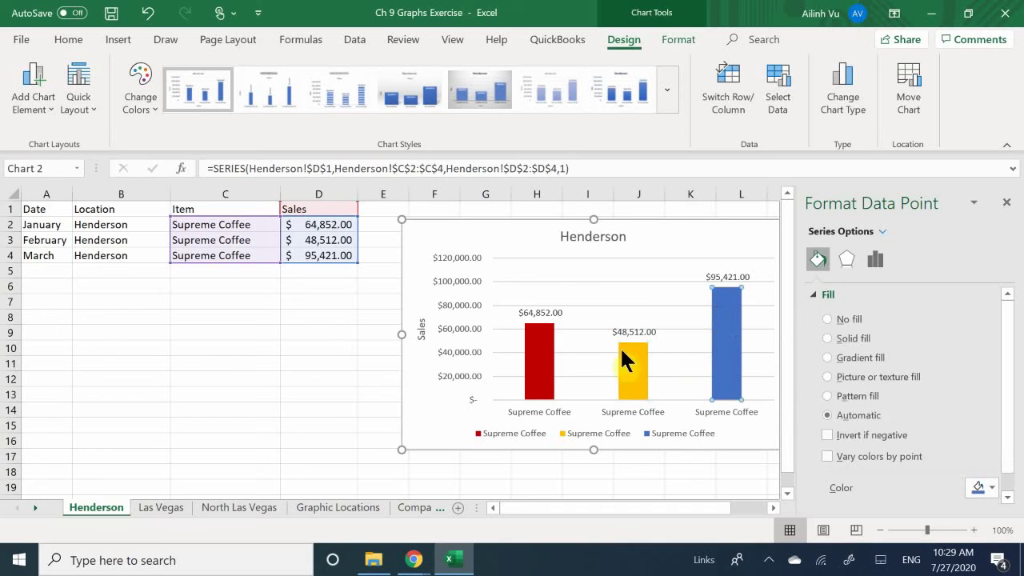
Shift the chart legend slightly to the left and select its dark red entry.
click(498, 428)
click(502, 427)
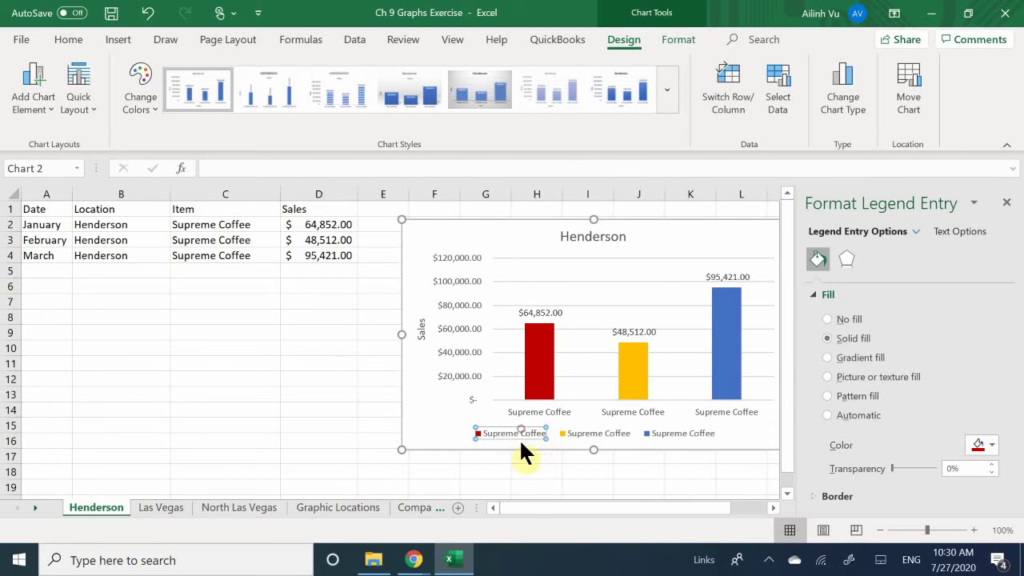
click(520, 427)
drag(520, 427, 497, 425)
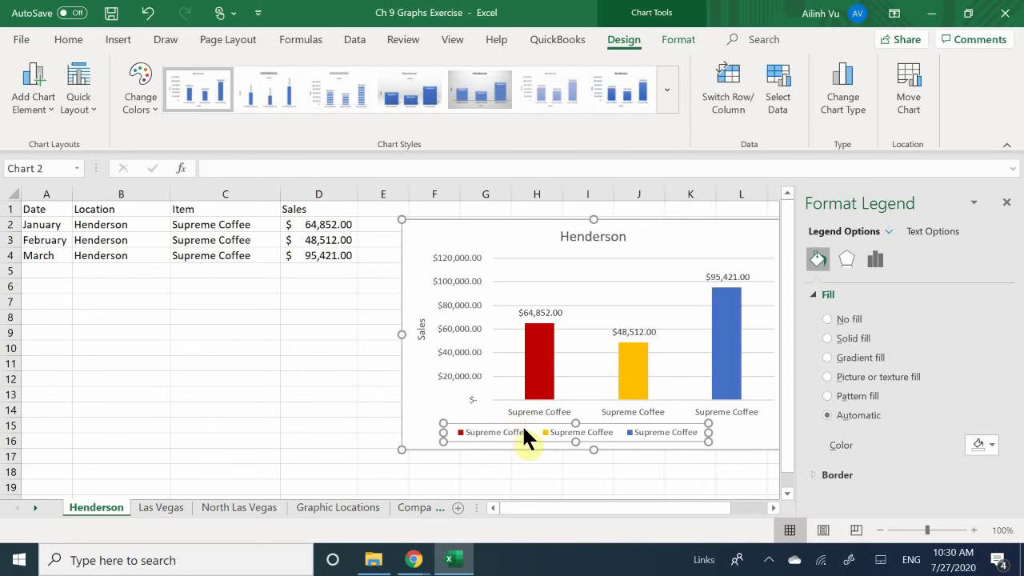
click(524, 429)
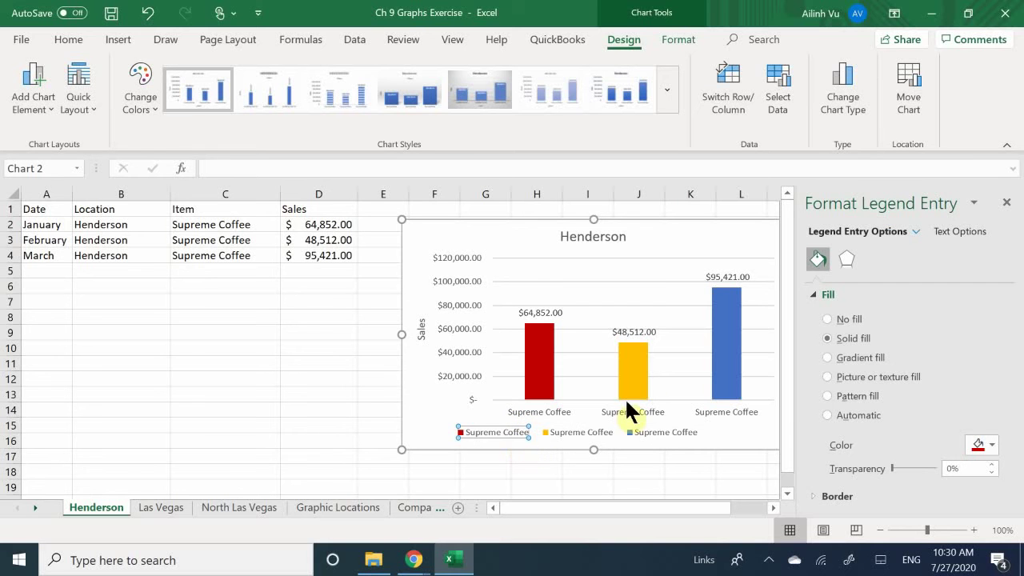
Remove the dark red legend entry, and undo the accidental deletion of the chart and of February in cell A3.
mouse_move(642, 390)
key(ctrl+z)
key(ctrl+z)
key(ctrl+z)
key(ctrl+z)
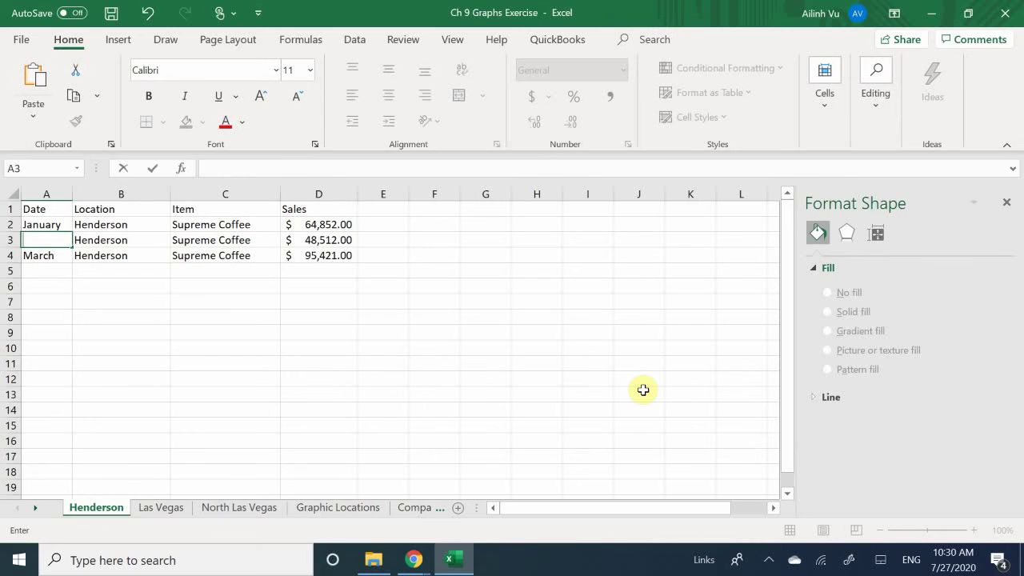
key(ctrl+z)
key(ctrl+y)
click(520, 409)
key(ctrl+z)
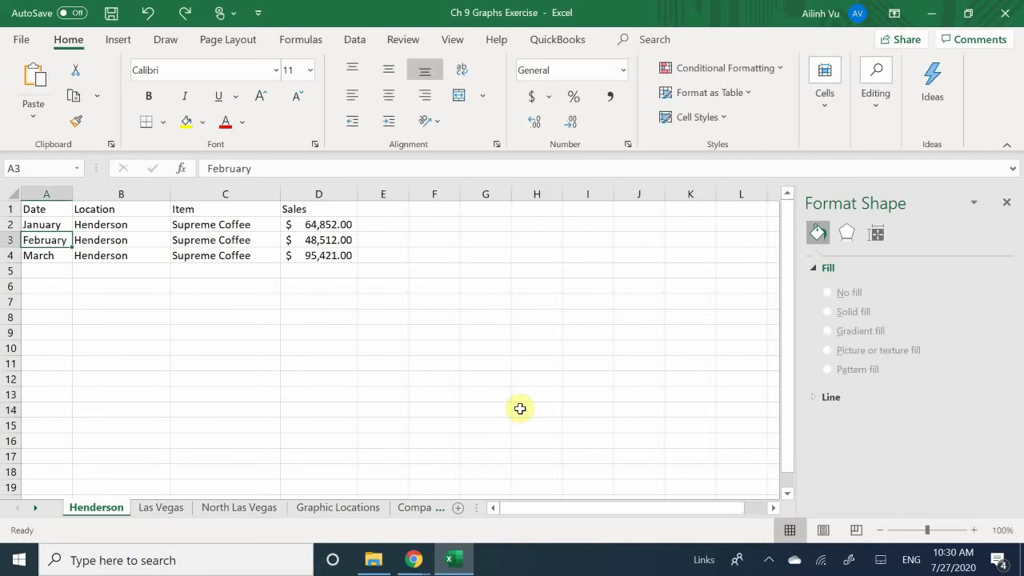
key(ctrl+z)
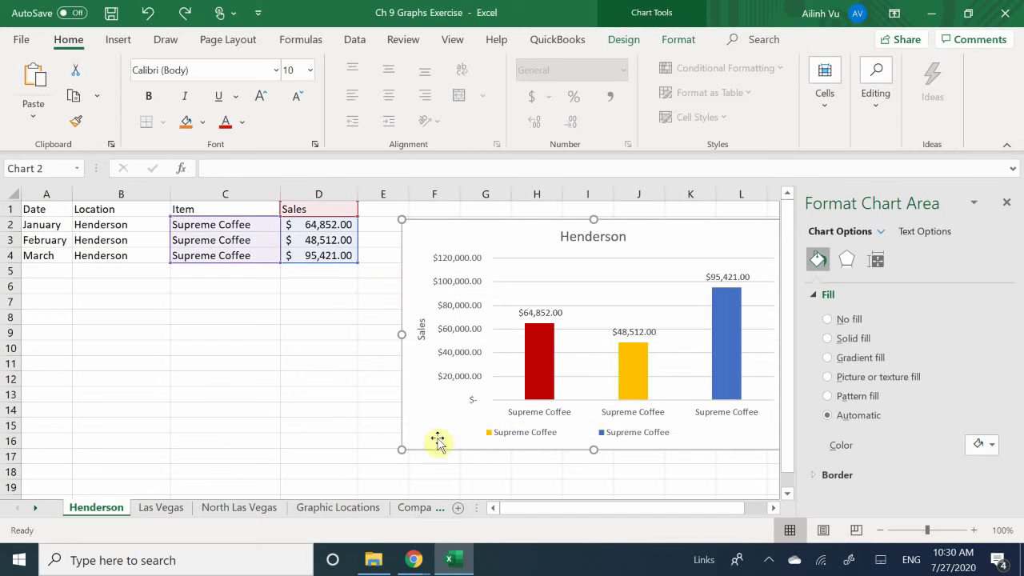
Delete only the orange entry from the chart legend.
click(515, 428)
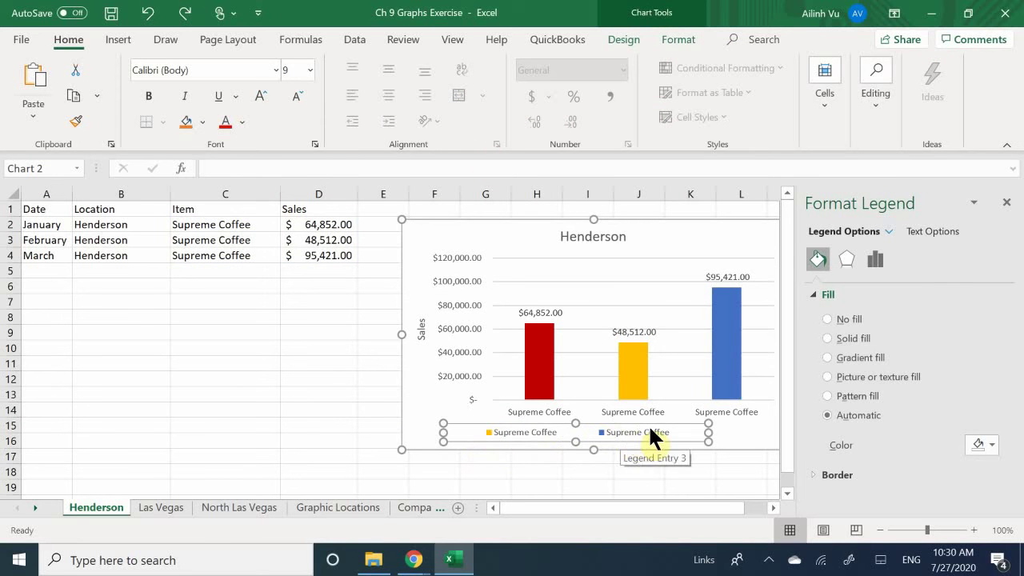
click(530, 433)
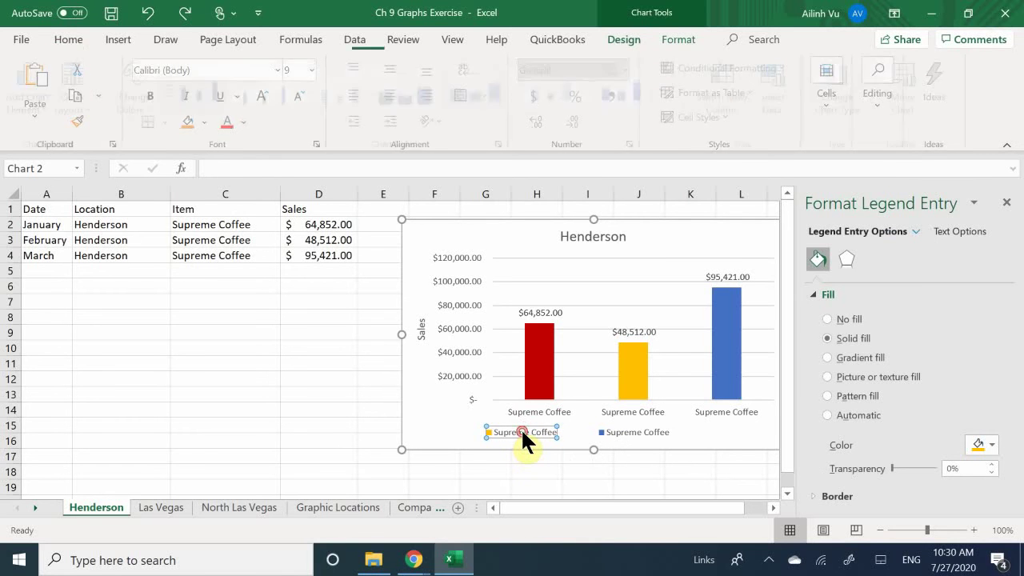
right_click(533, 434)
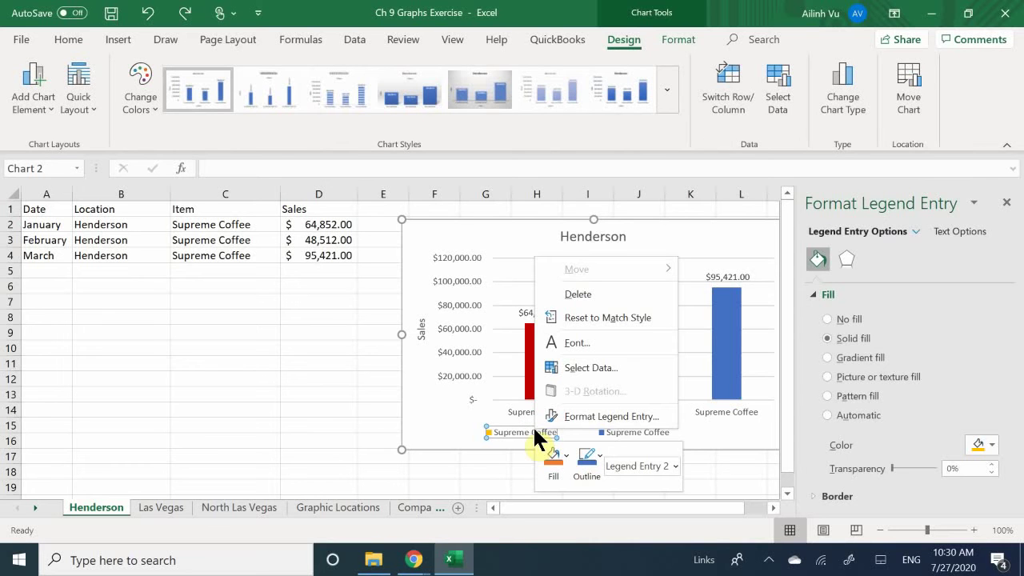
click(579, 295)
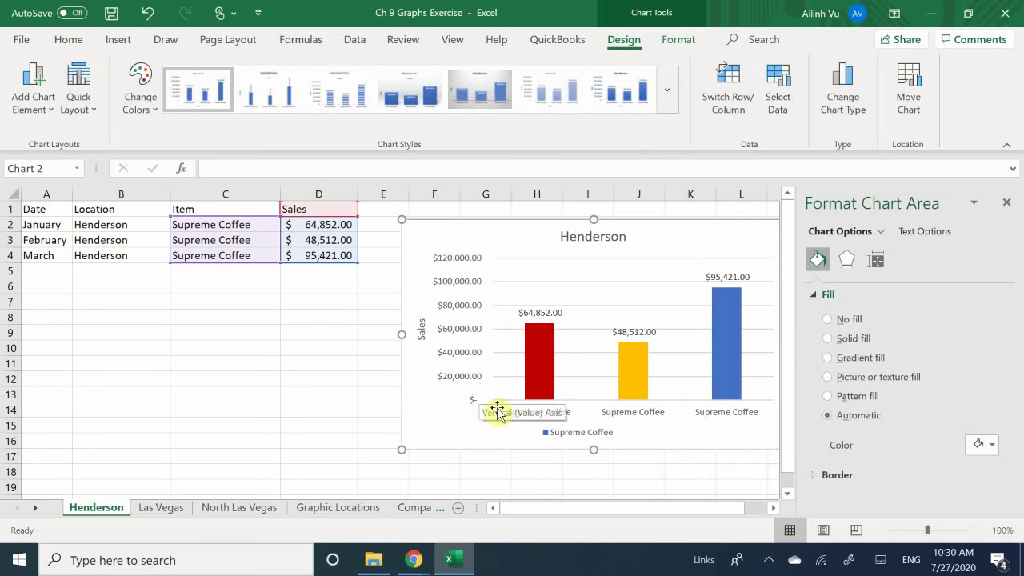
Delete the whole legend from the Henderson chart and close the formatting options.
click(571, 433)
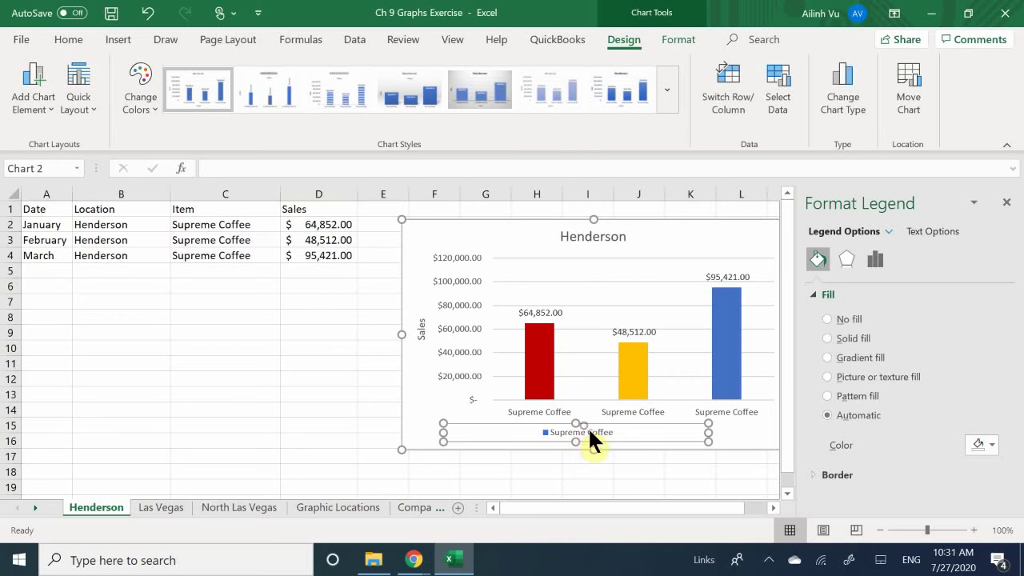
click(584, 429)
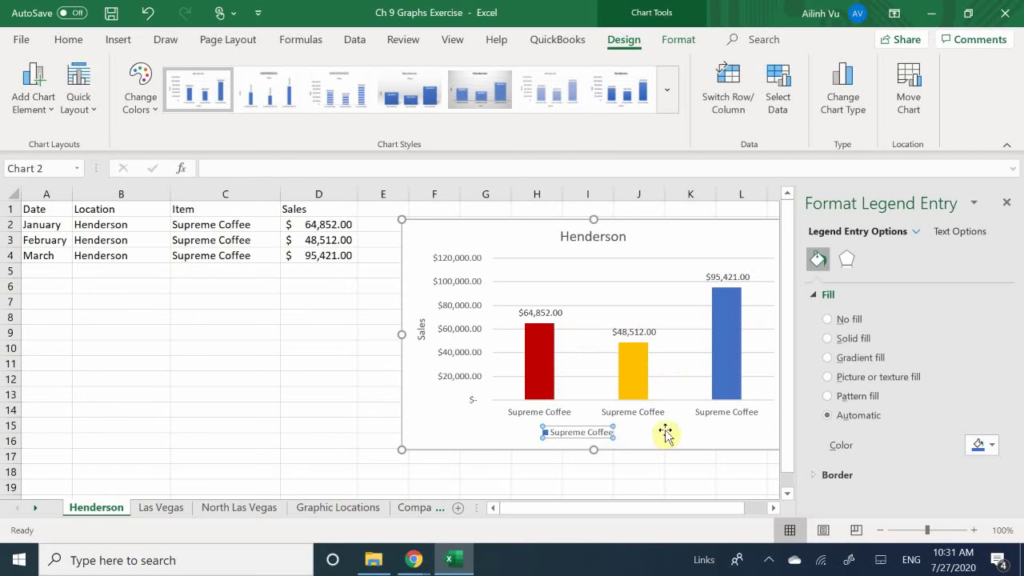
click(589, 431)
drag(594, 434, 626, 433)
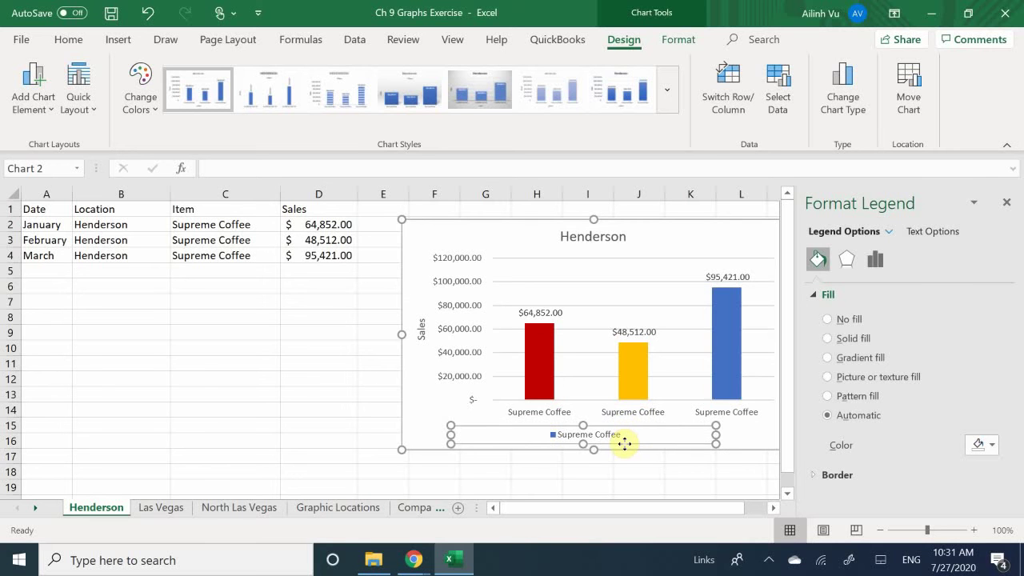
key(Delete)
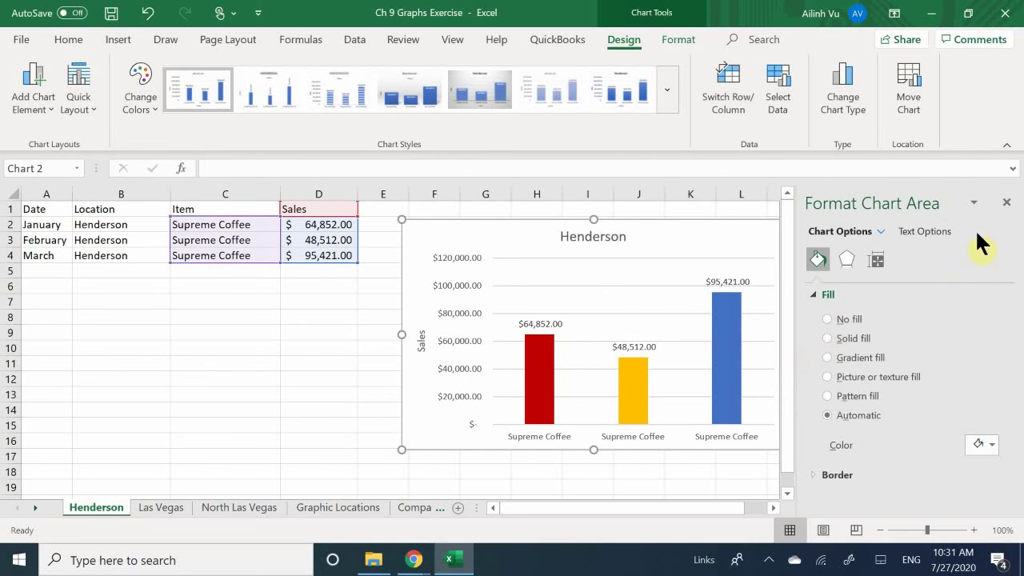
click(1007, 201)
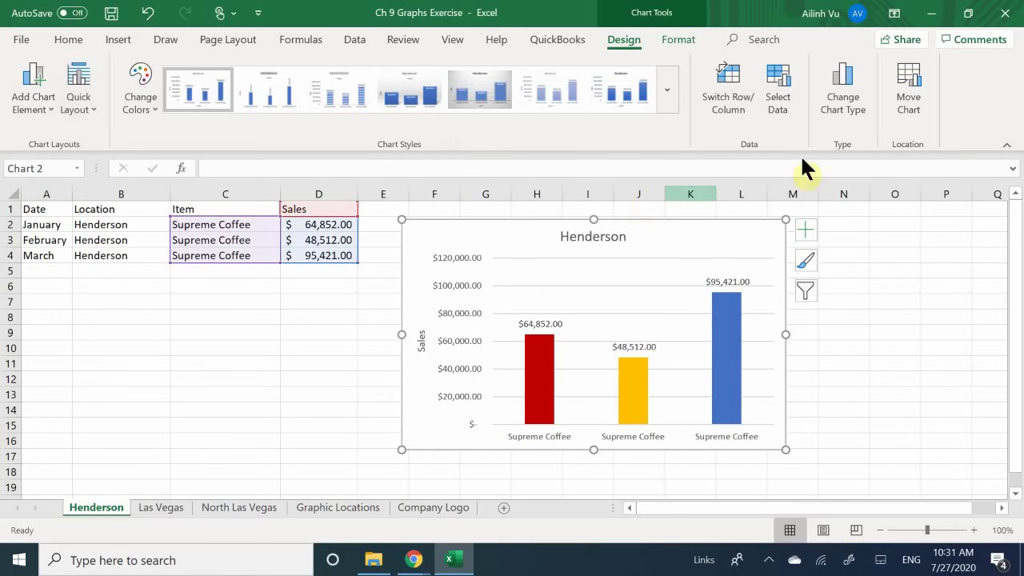
Add the legend back to the Henderson chart and open the data source selection from its first entry.
click(805, 230)
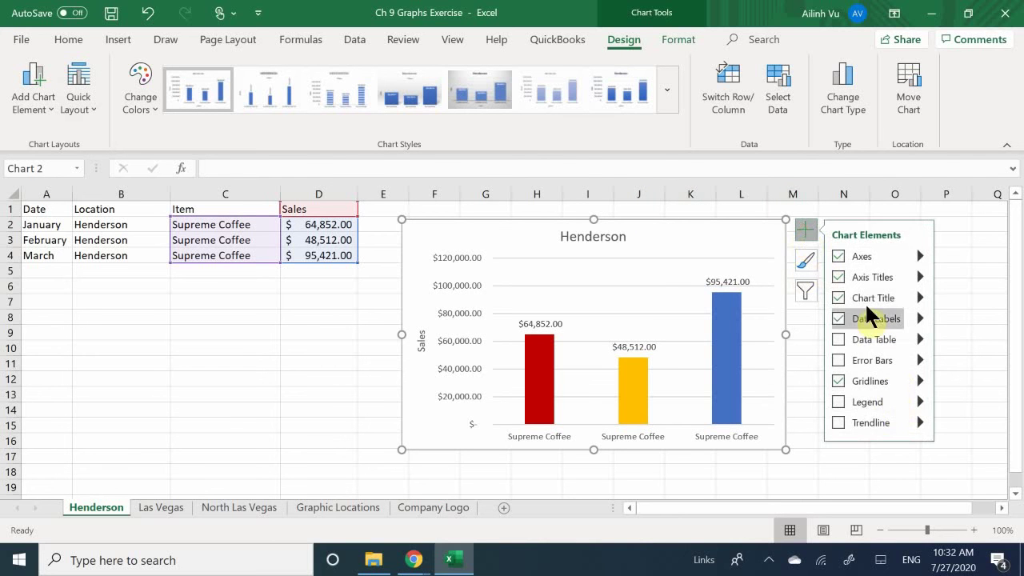
click(868, 405)
click(742, 325)
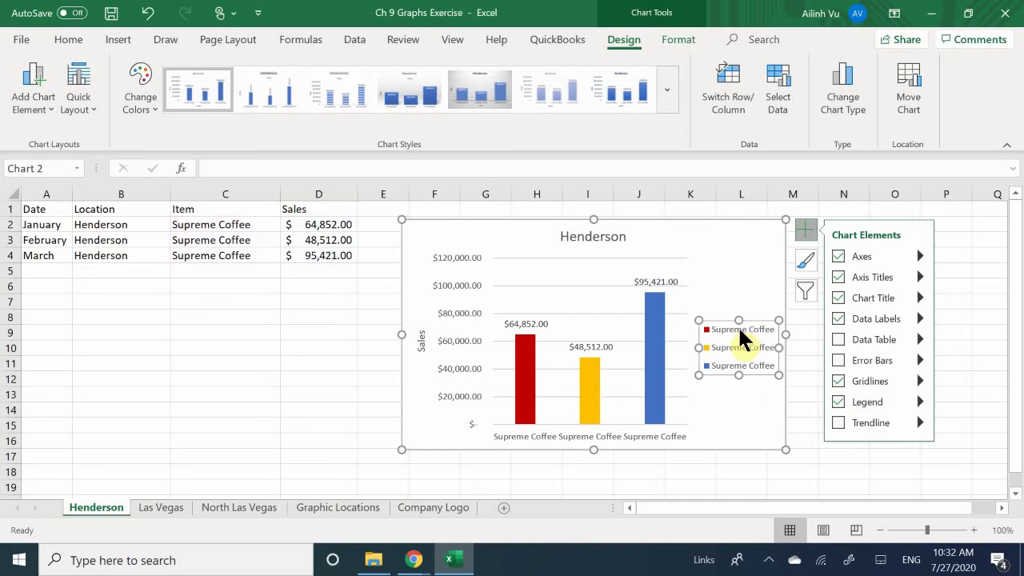
double_click(743, 328)
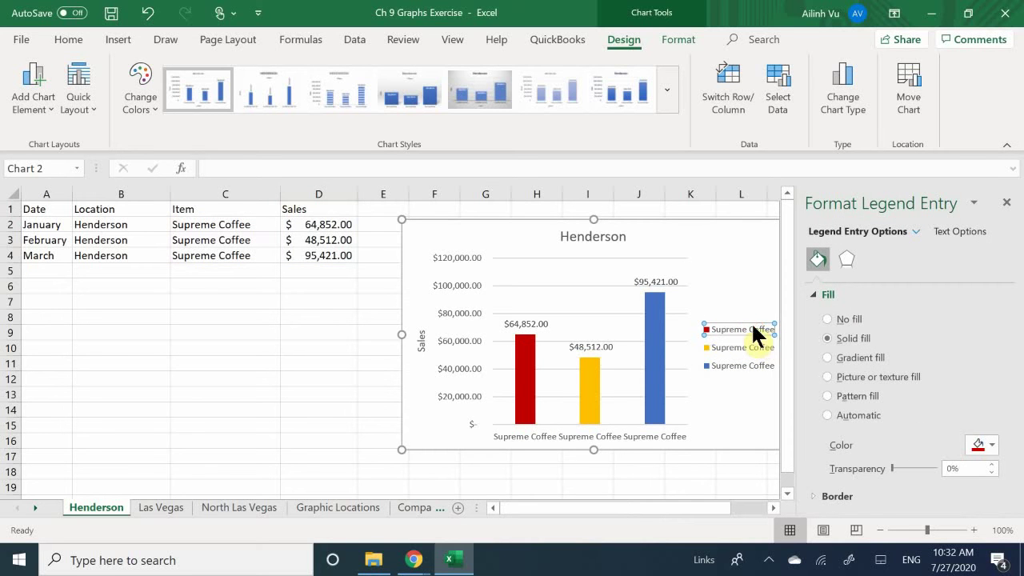
right_click(752, 325)
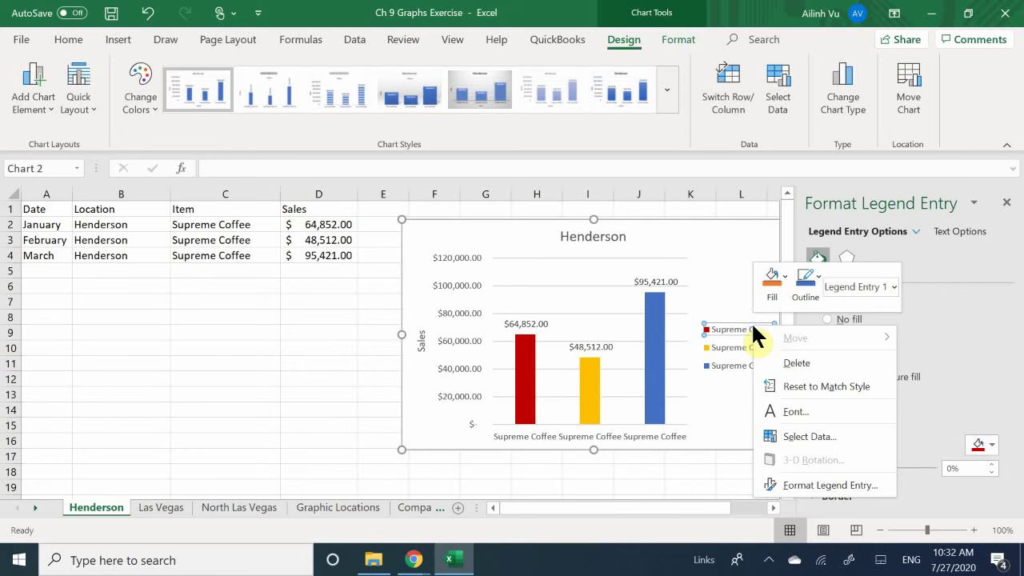
click(806, 437)
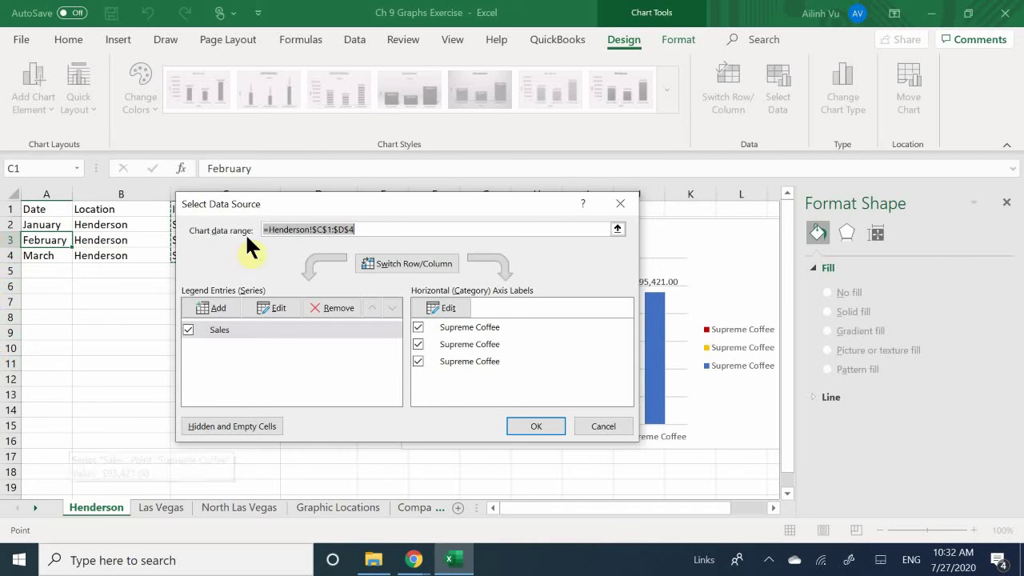
Try to relabel the first Supreme Coffee category by setting the horizontal axis label range to cell A2.
click(472, 328)
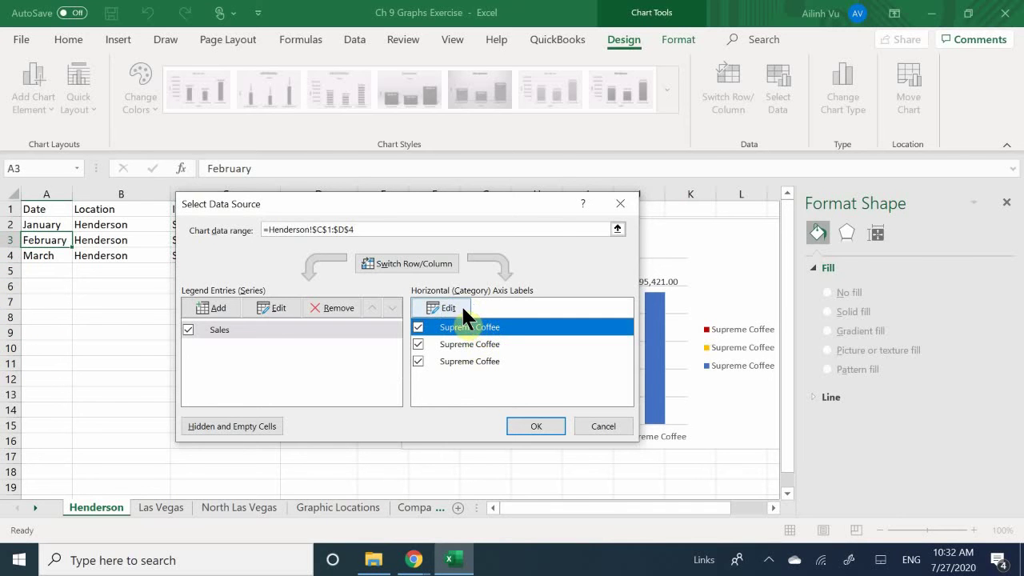
click(444, 308)
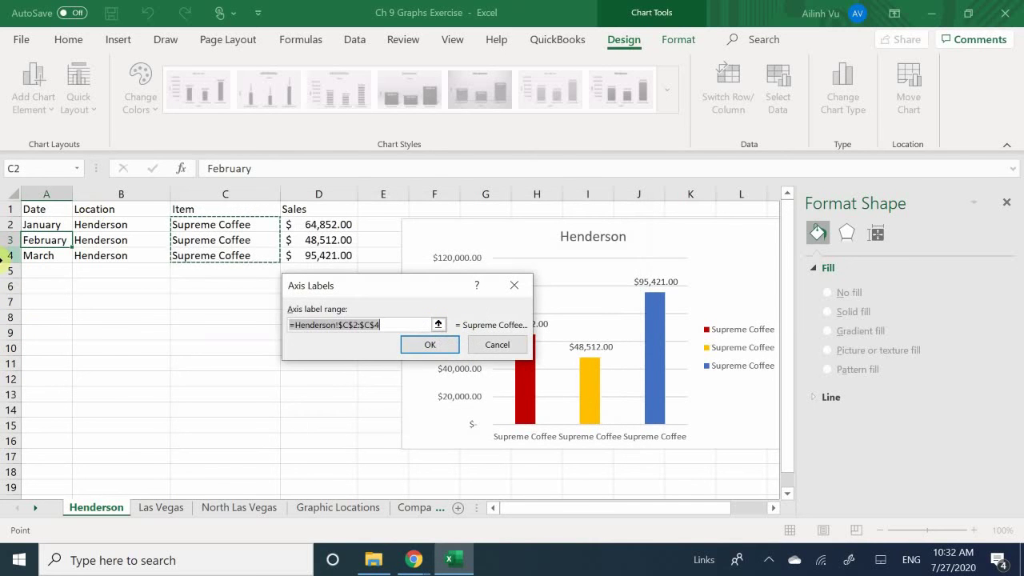
click(48, 227)
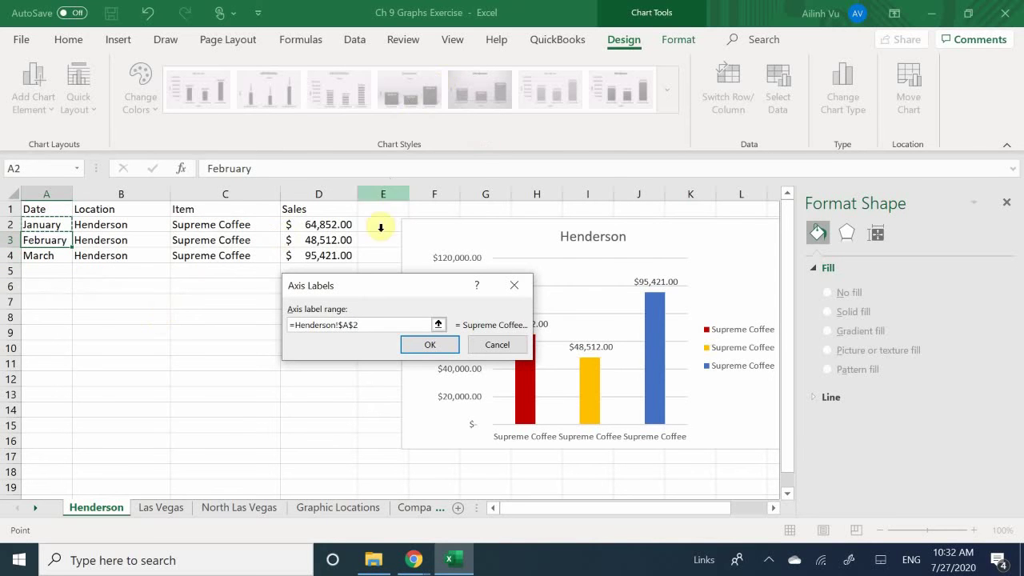
click(416, 340)
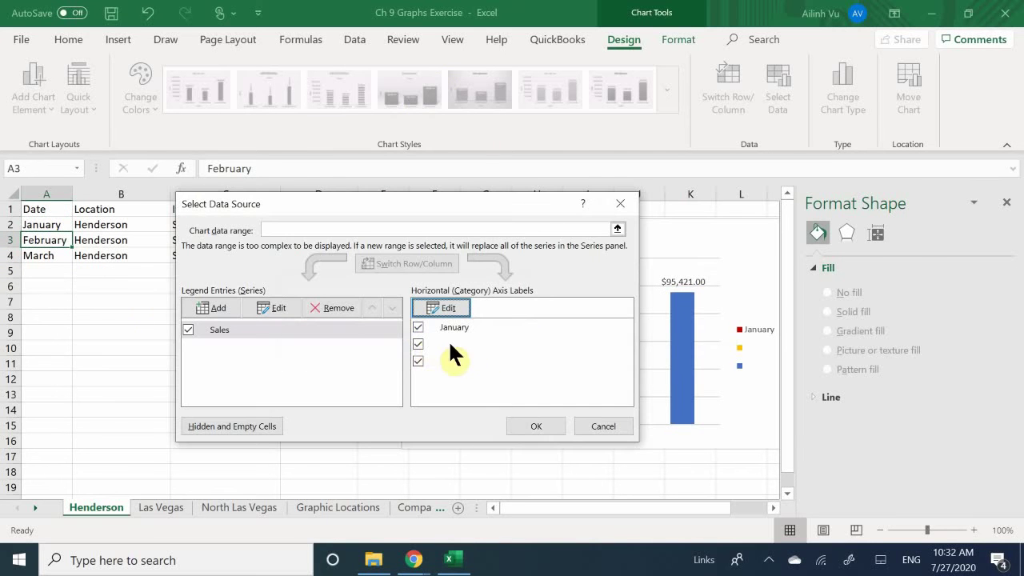
Try to fill the second category's label by setting the horizontal axis label range to cell A3.
click(436, 345)
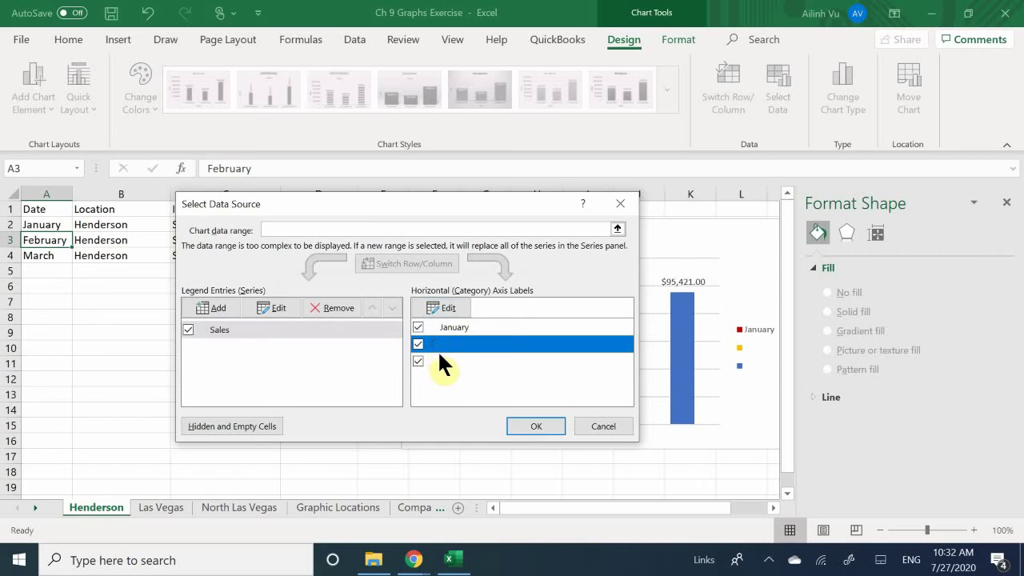
click(451, 305)
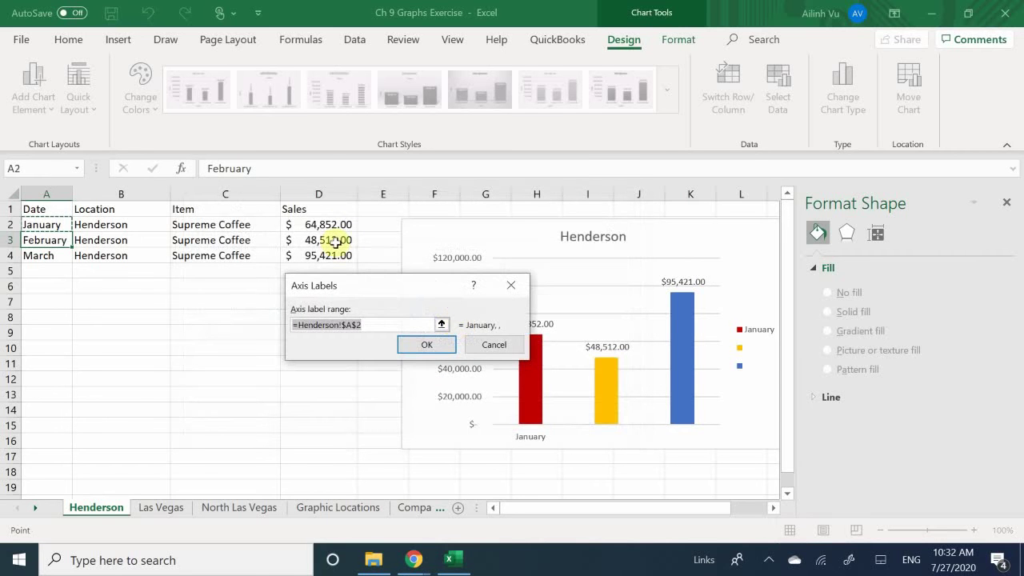
click(54, 240)
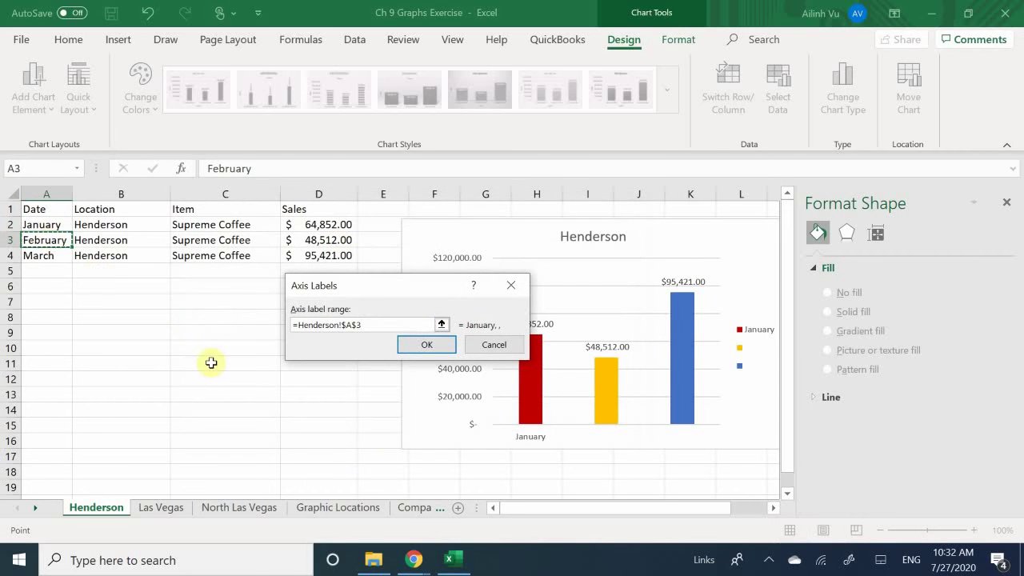
click(417, 344)
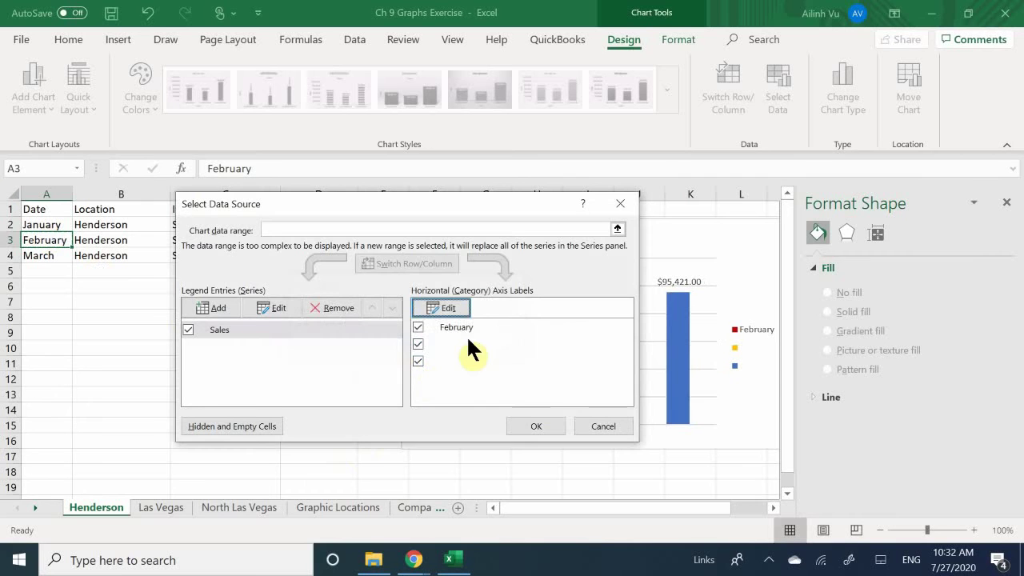
Set the horizontal axis label range to the months in A2:A4 and apply the data source change.
click(462, 344)
click(471, 328)
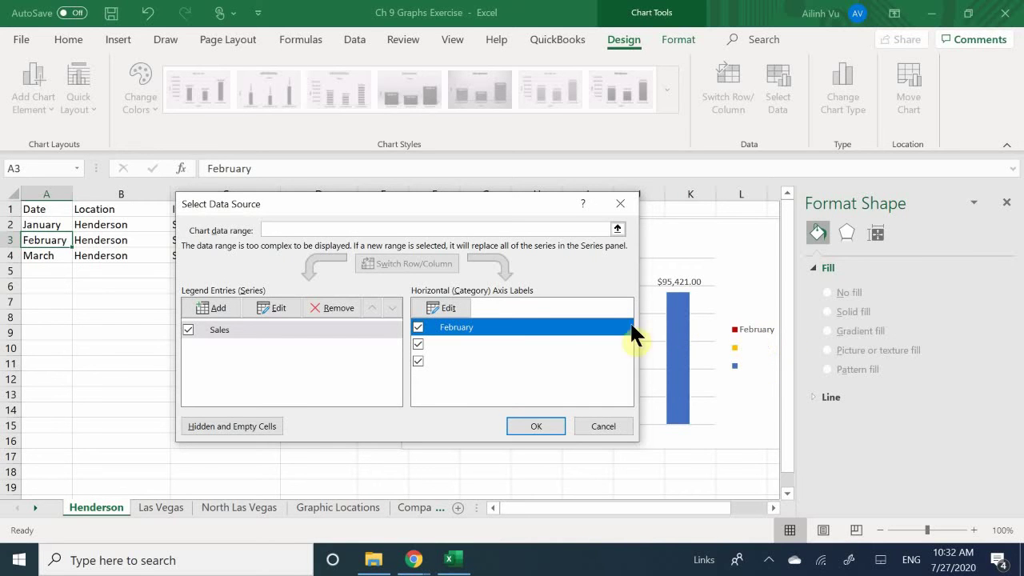
click(464, 346)
click(455, 327)
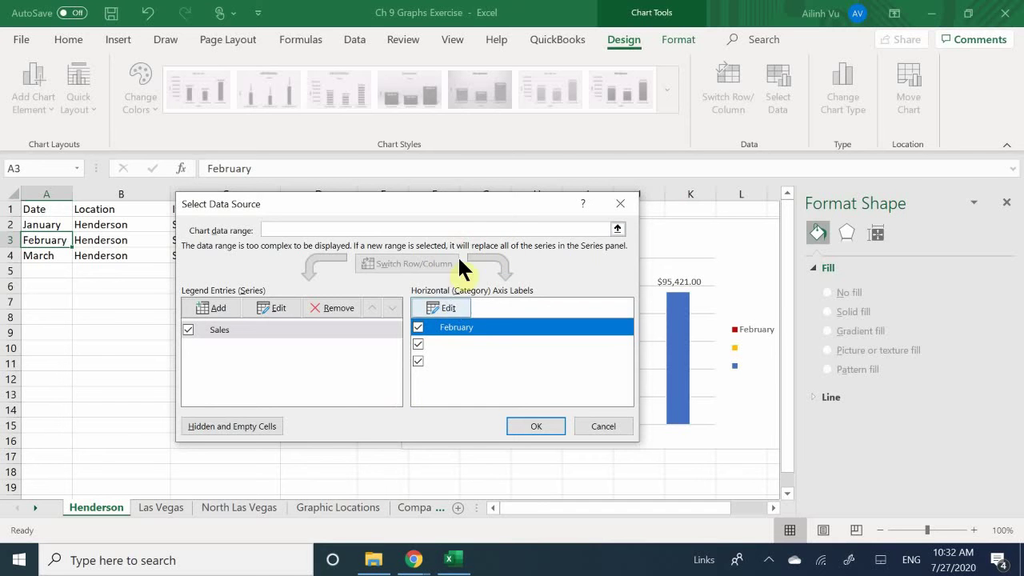
click(433, 304)
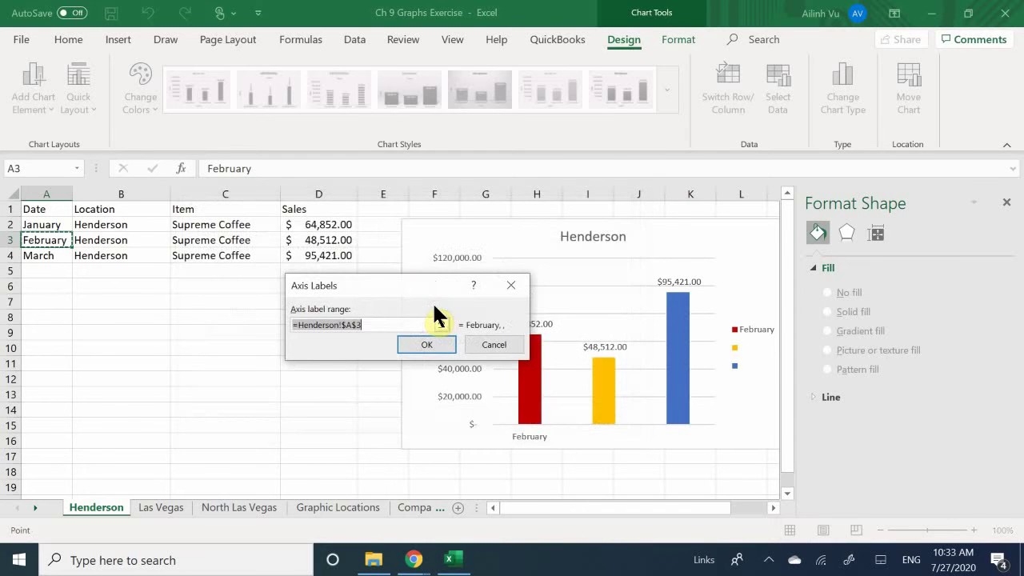
click(44, 225)
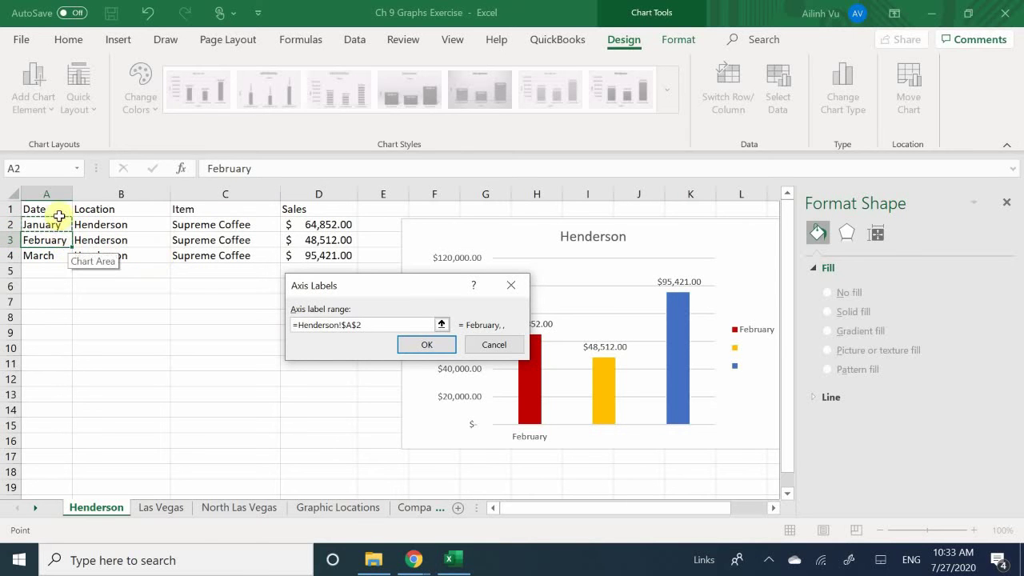
drag(51, 228, 39, 256)
click(418, 343)
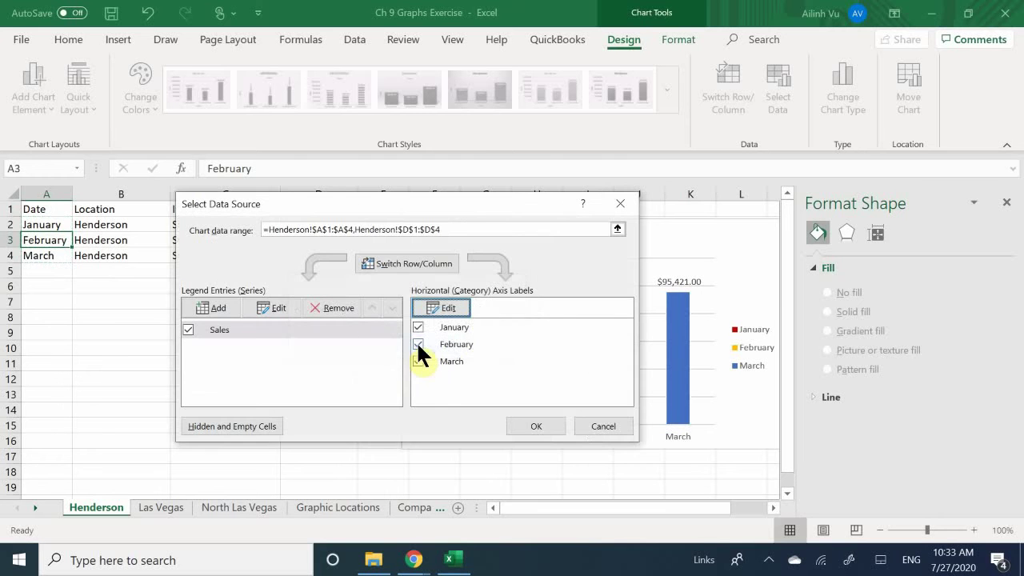
click(528, 424)
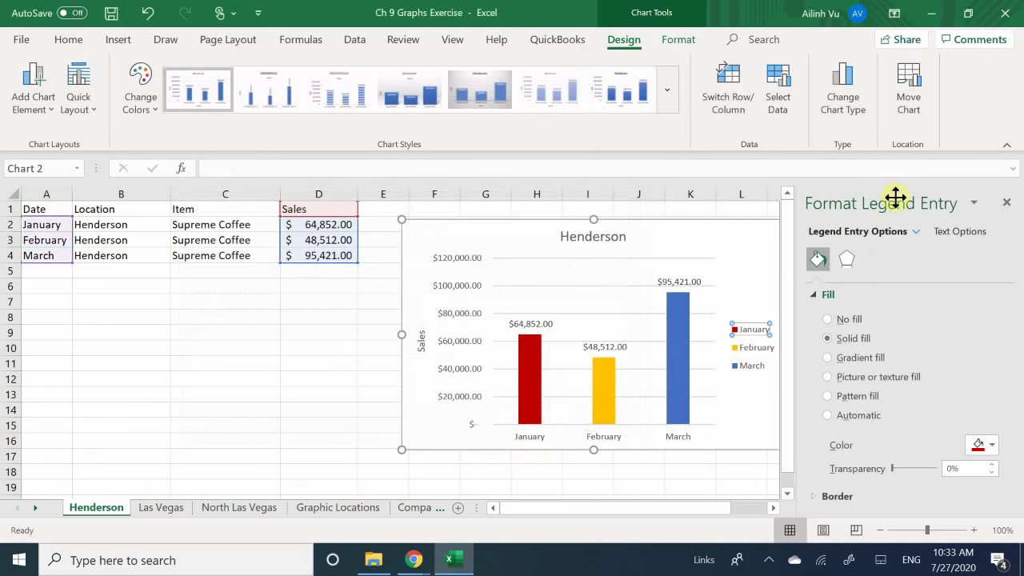
Review the chart's month legend entries, title, sales axis title and columns, then close the formatting options.
click(764, 331)
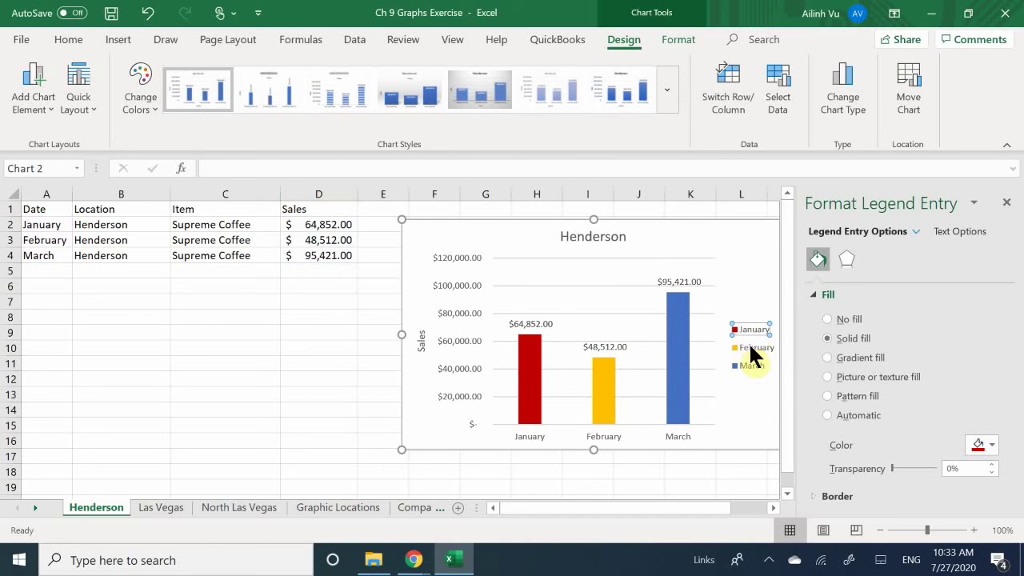
click(752, 347)
click(750, 365)
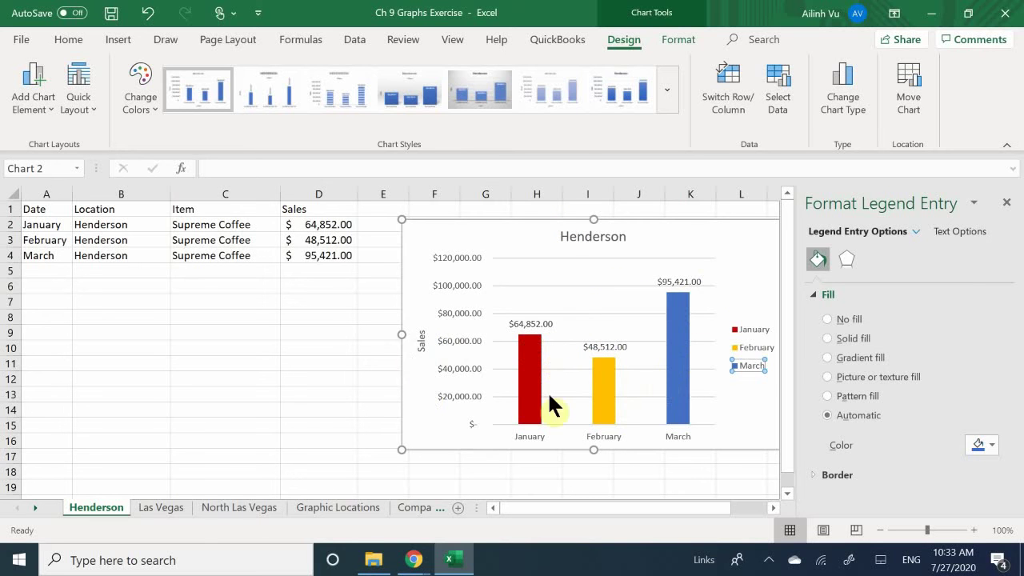
mouse_move(692, 364)
click(600, 244)
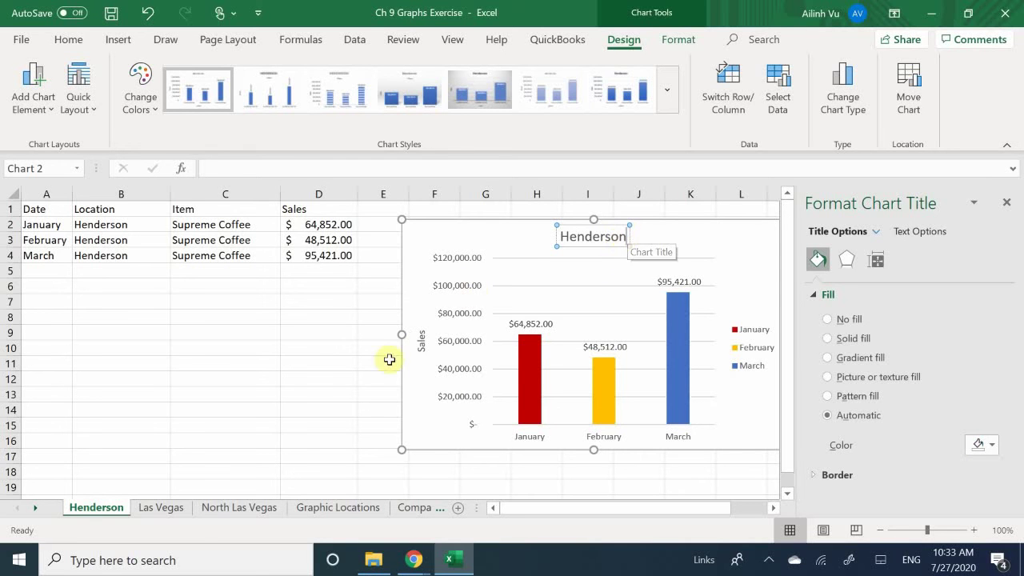
click(425, 354)
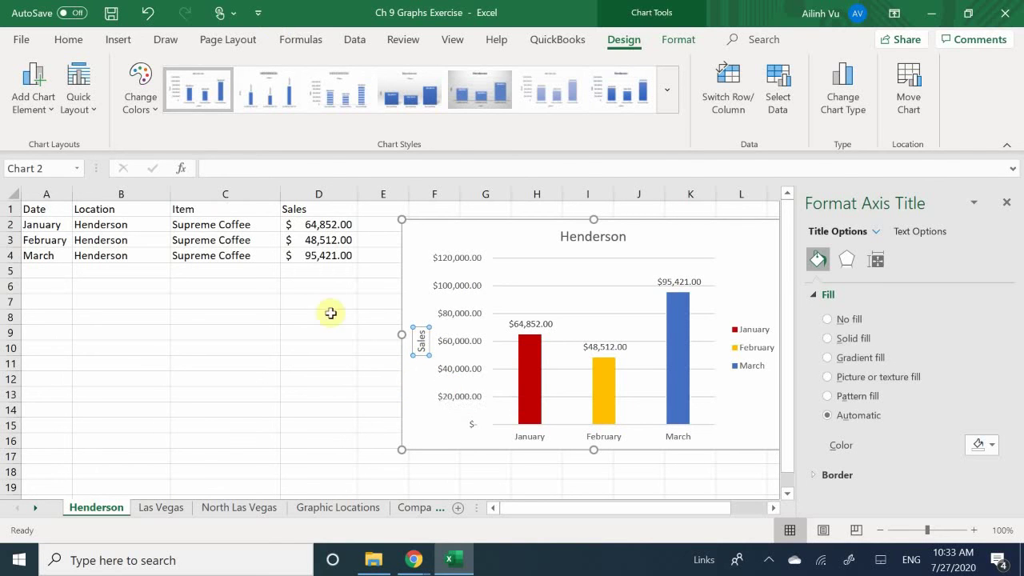
click(529, 370)
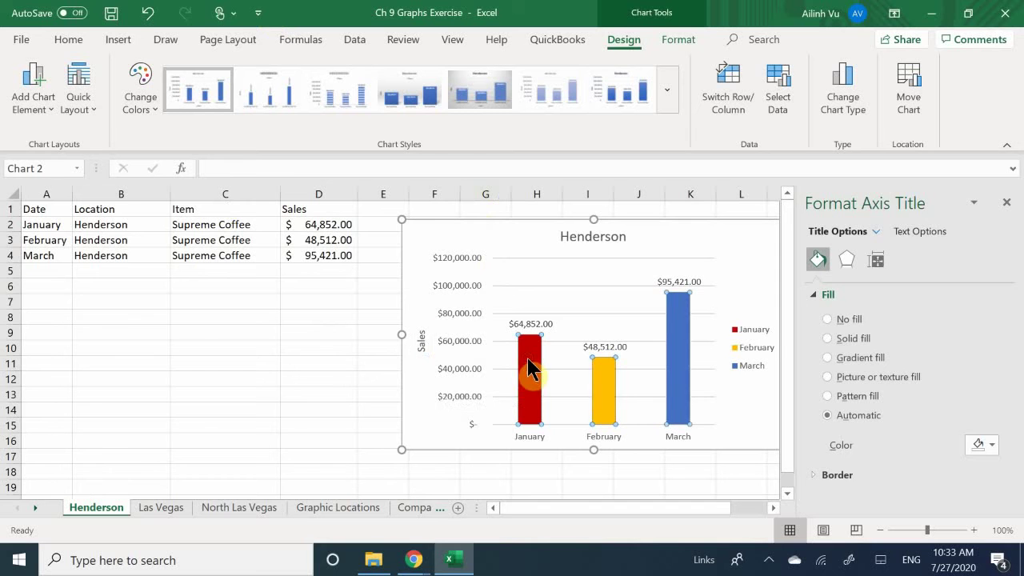
click(599, 384)
click(673, 383)
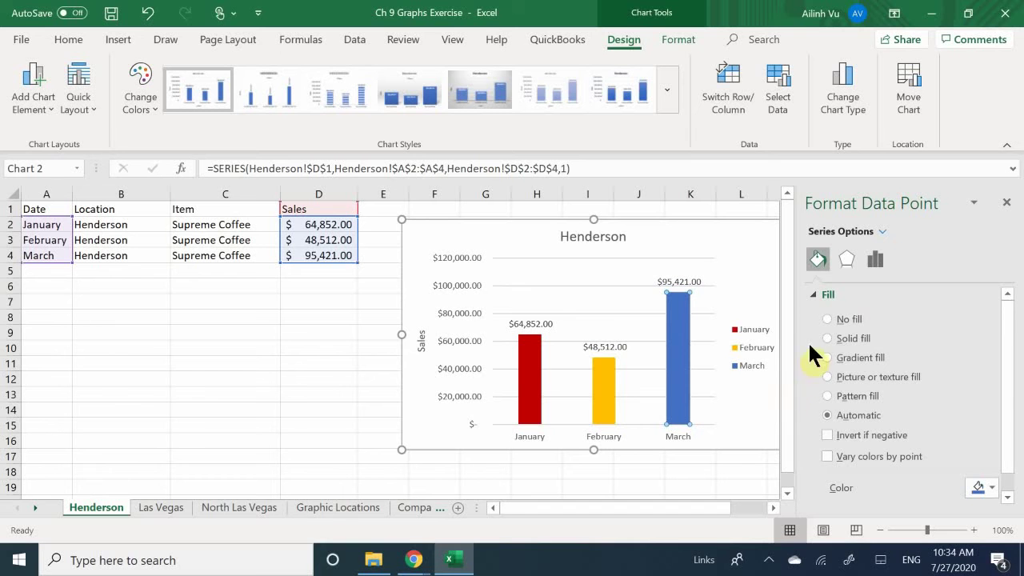
click(1006, 204)
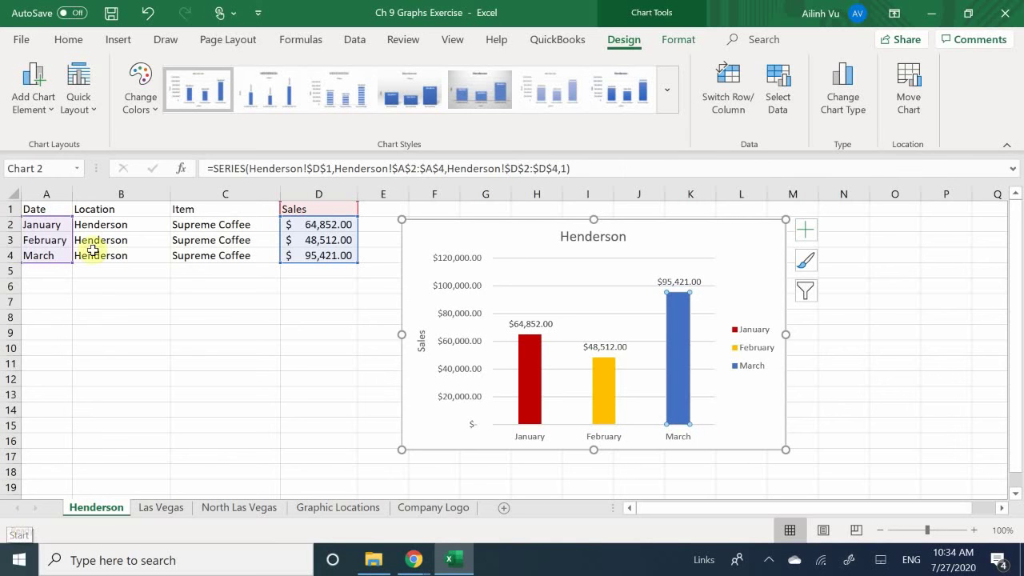
Examine the sales and profits data on the Las Vegas sheet.
click(152, 511)
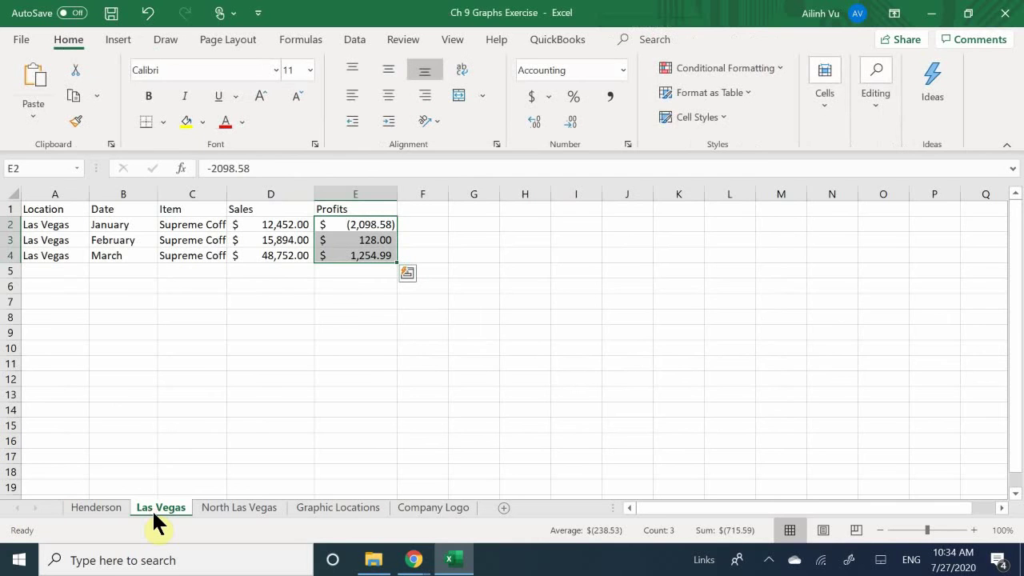
click(98, 510)
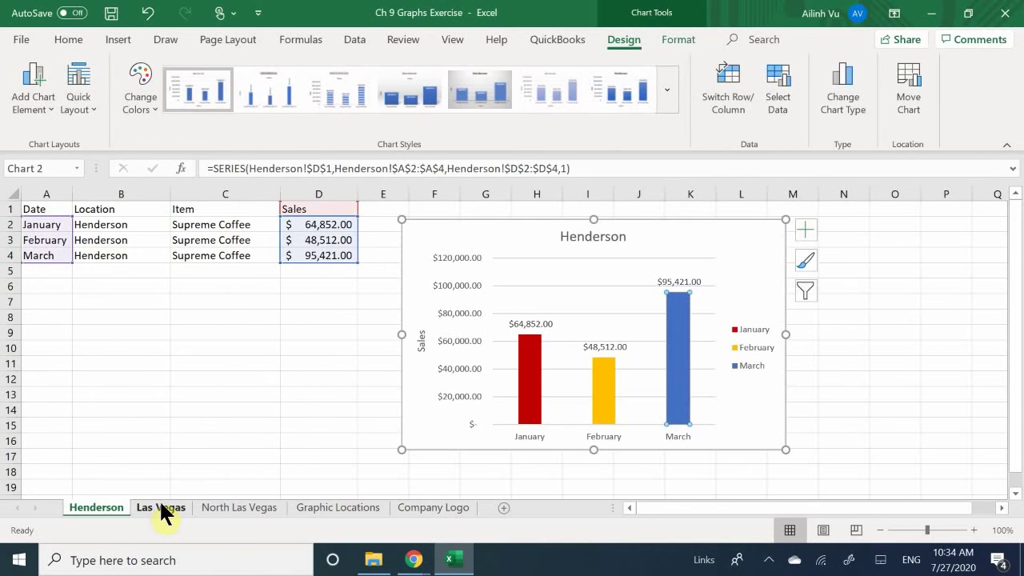
click(161, 509)
click(367, 322)
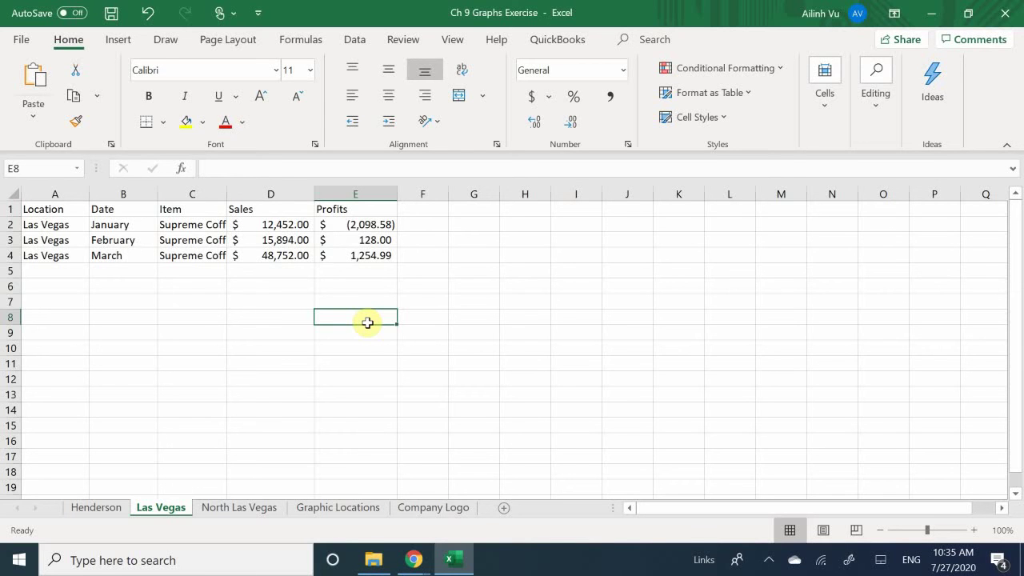
Return to the Henderson sheet and add a trendline to its column chart.
click(113, 513)
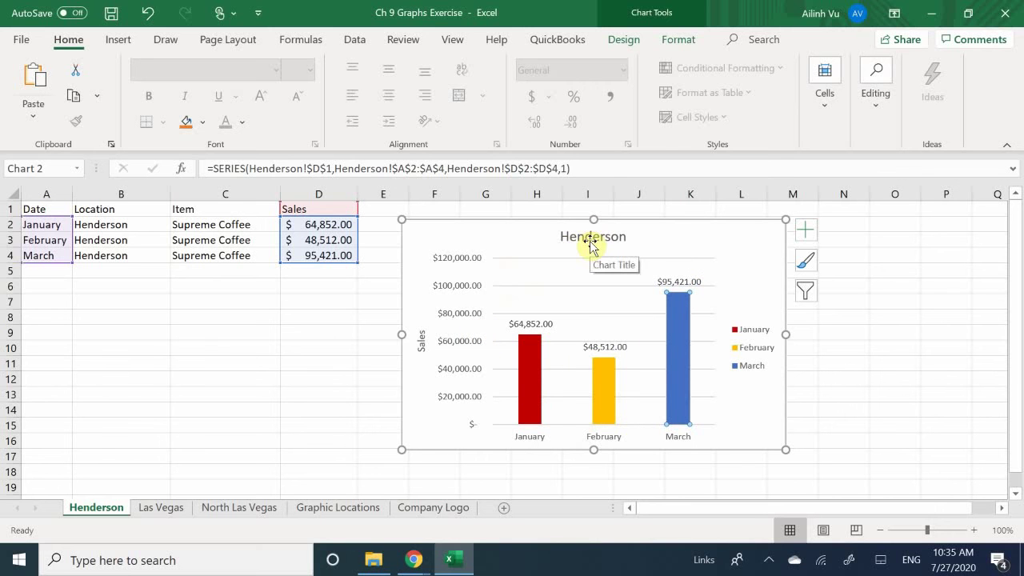
click(800, 231)
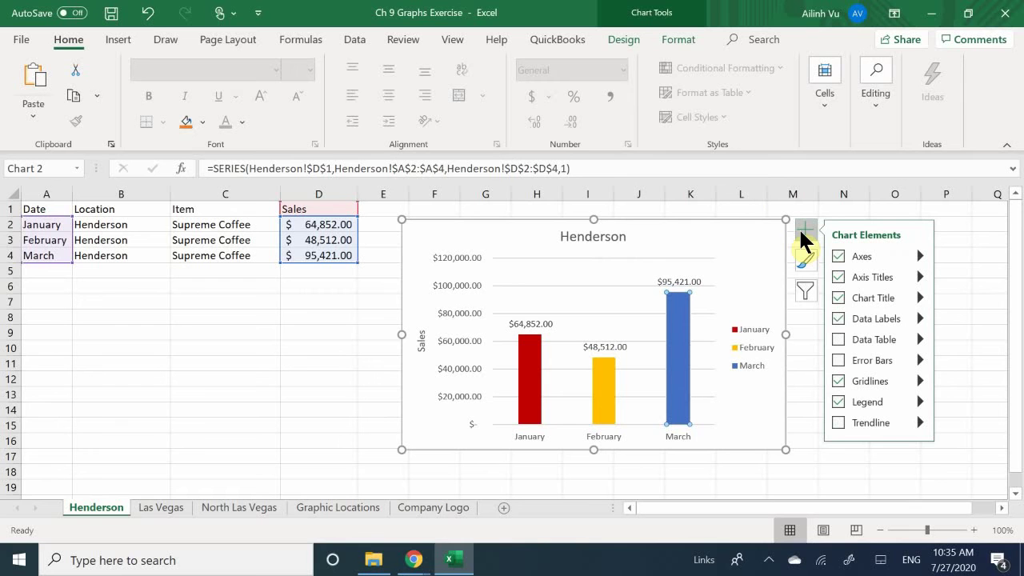
click(859, 421)
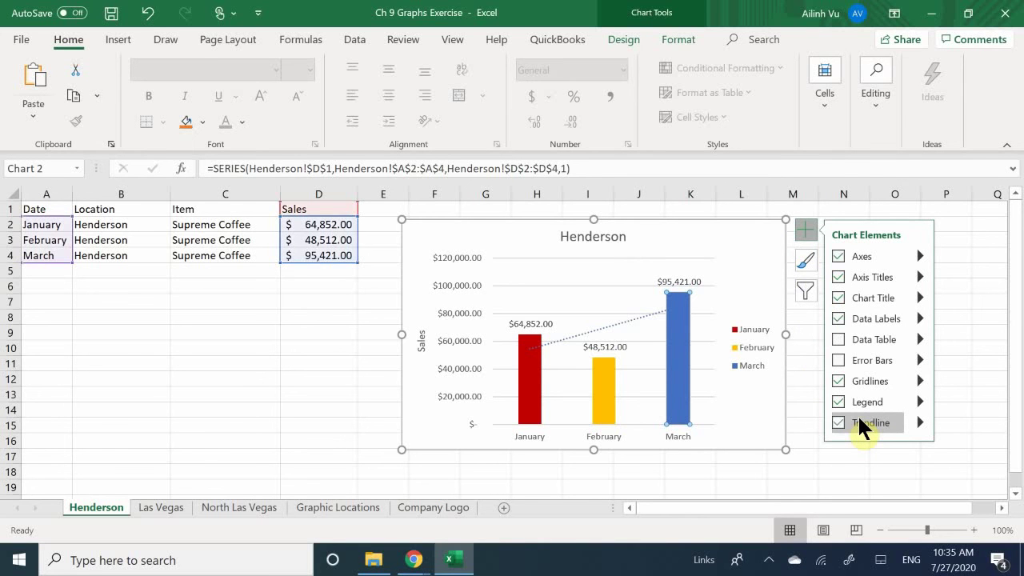
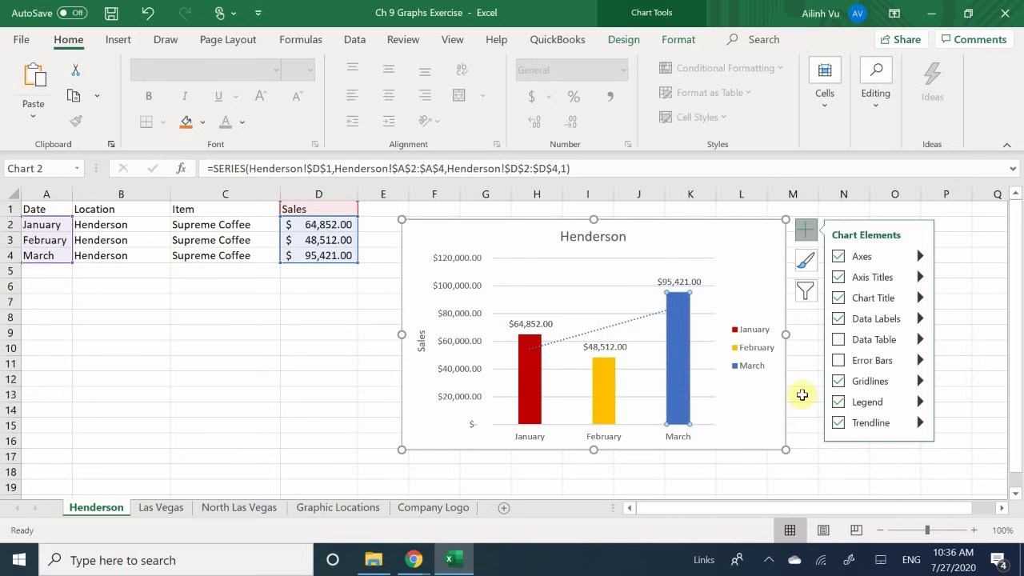
Remove the trendline and the gridlines from the Henderson chart.
click(836, 422)
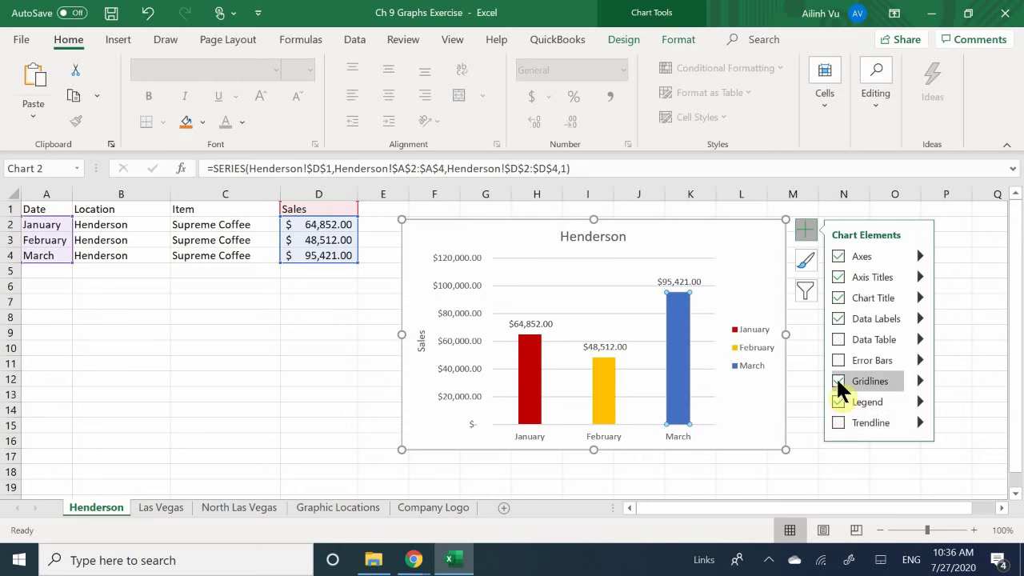
click(837, 381)
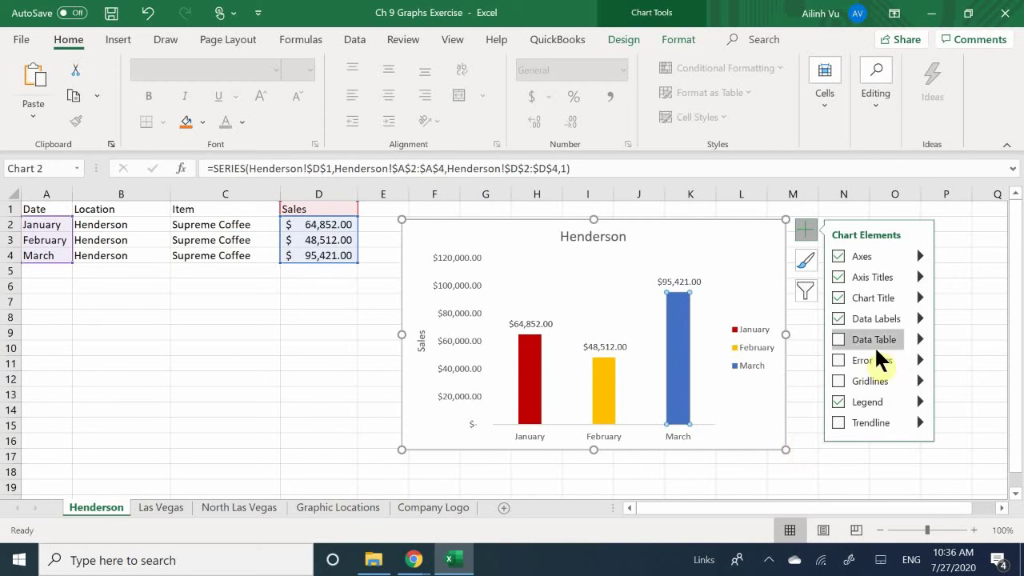
Add a trendline to the Henderson chart and check the January to March profits on the Las Vegas sheet.
click(840, 422)
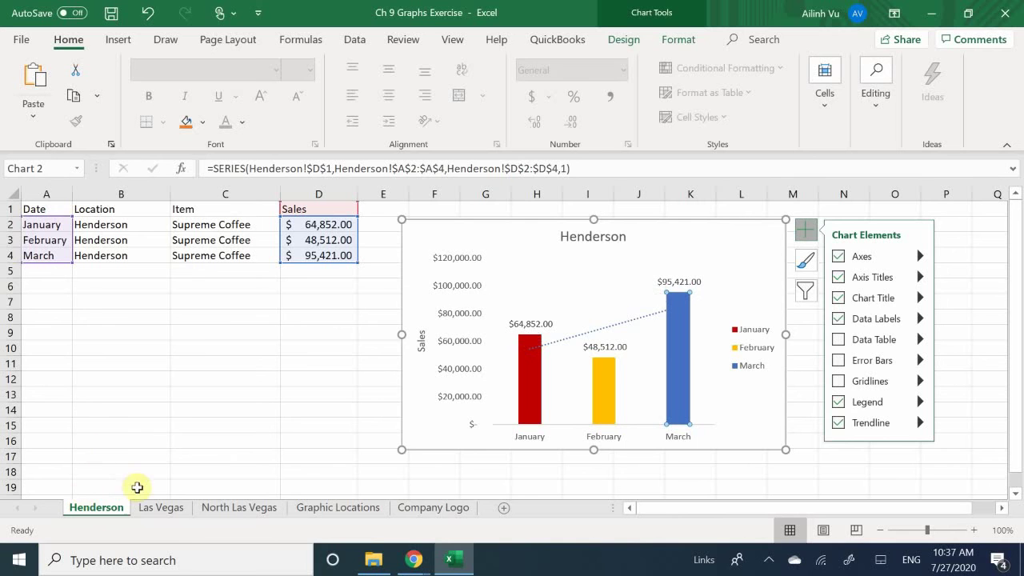
click(160, 509)
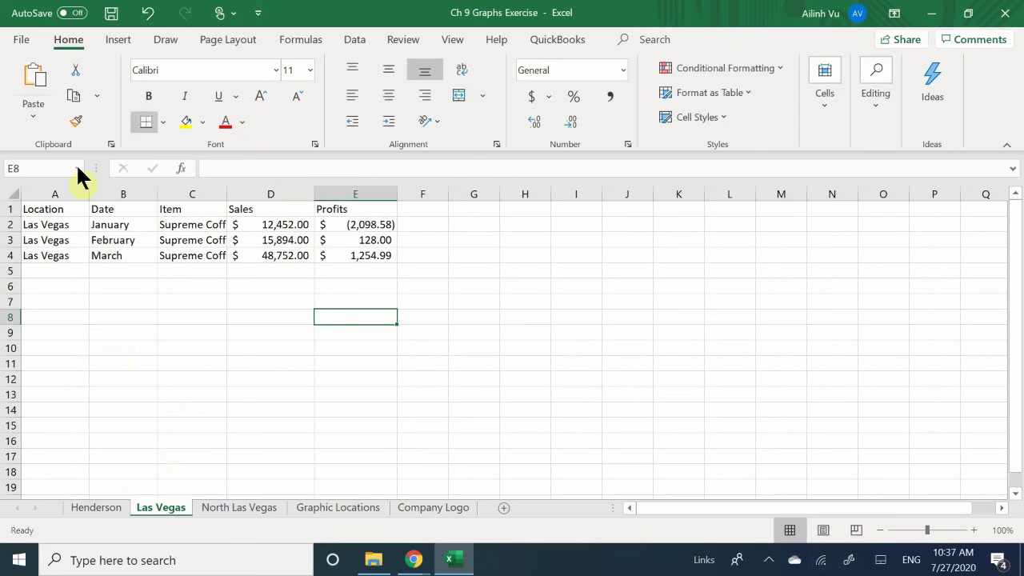
click(192, 291)
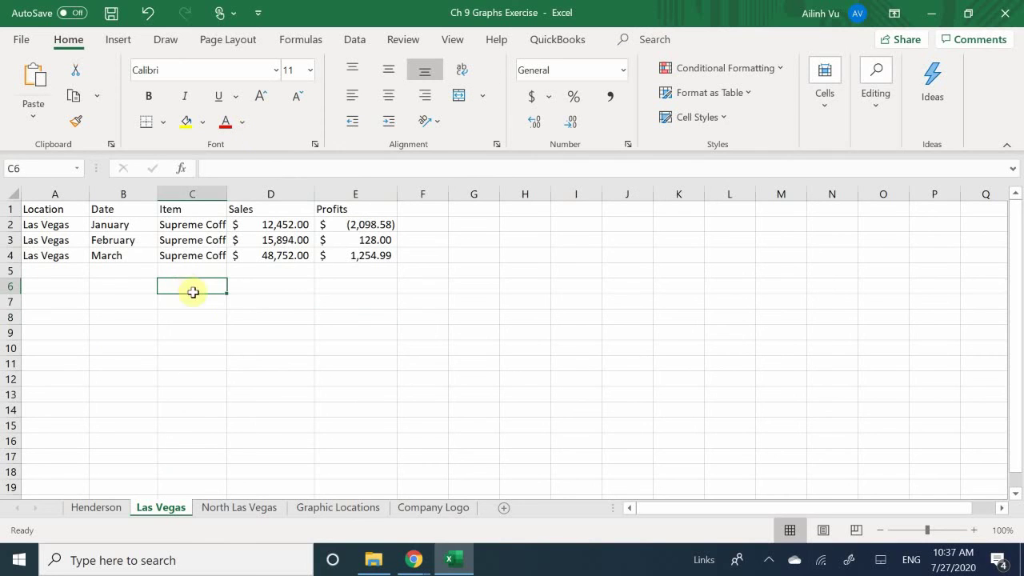
click(297, 291)
click(354, 224)
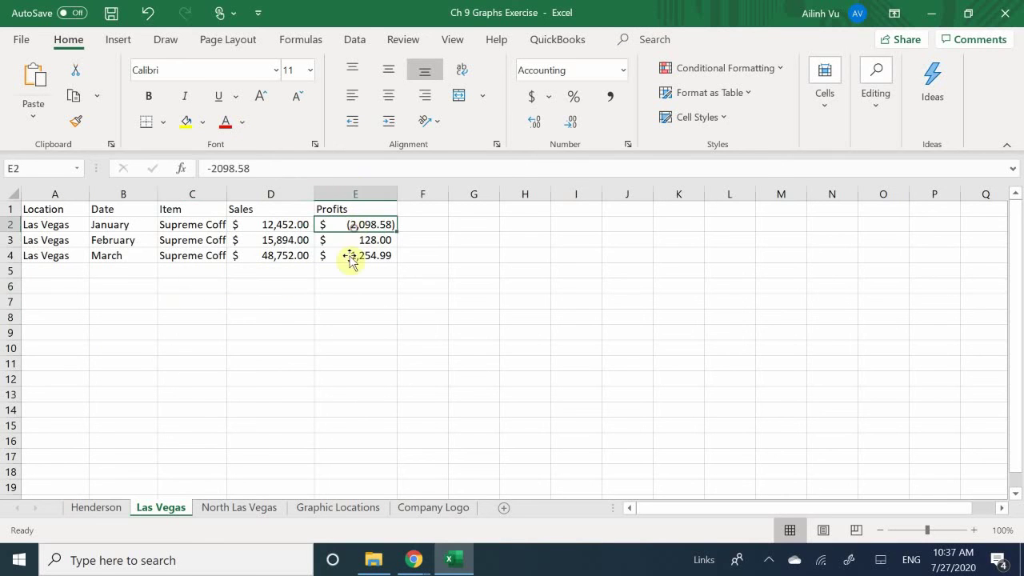
click(365, 239)
click(368, 258)
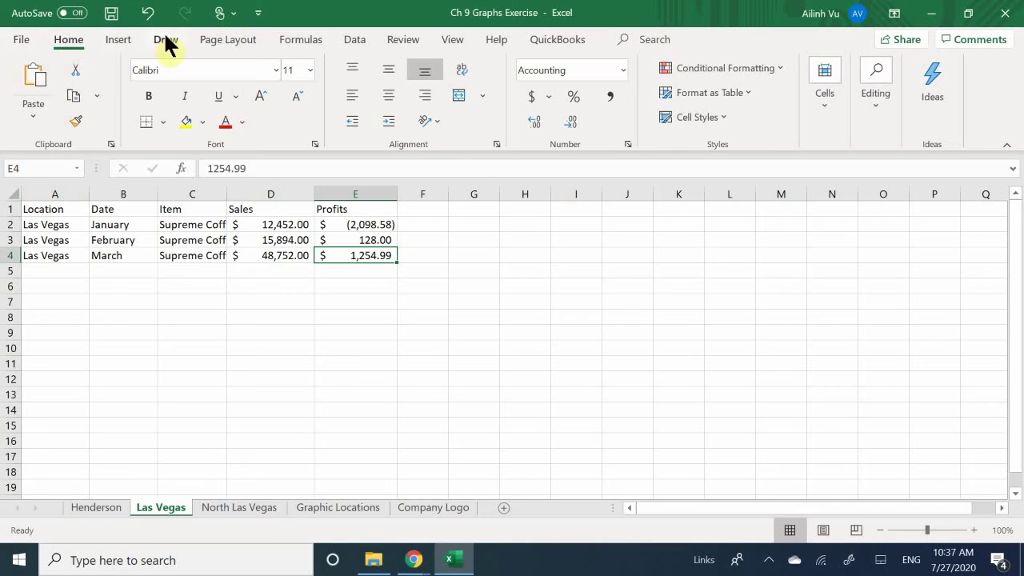
click(117, 42)
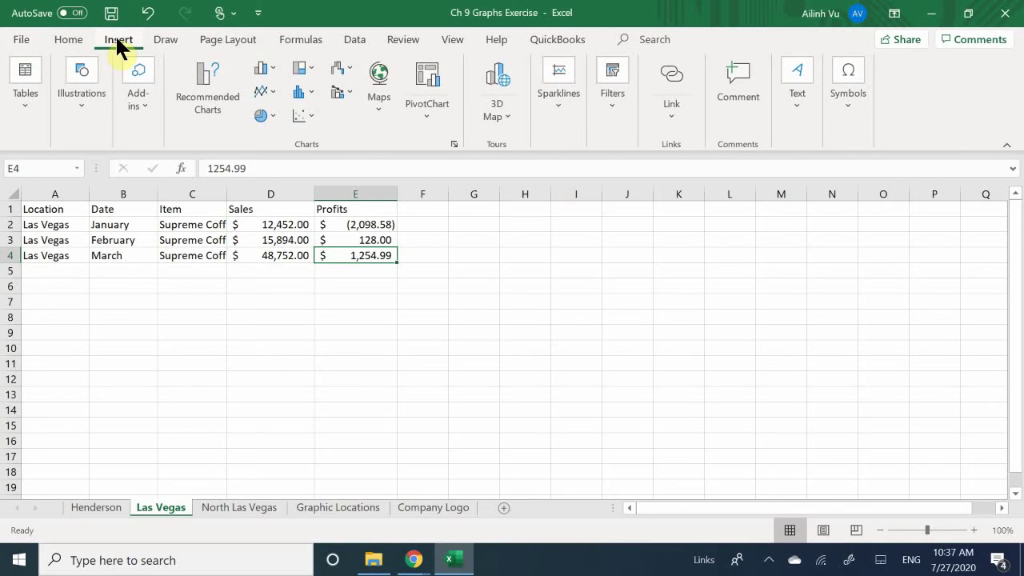
click(339, 96)
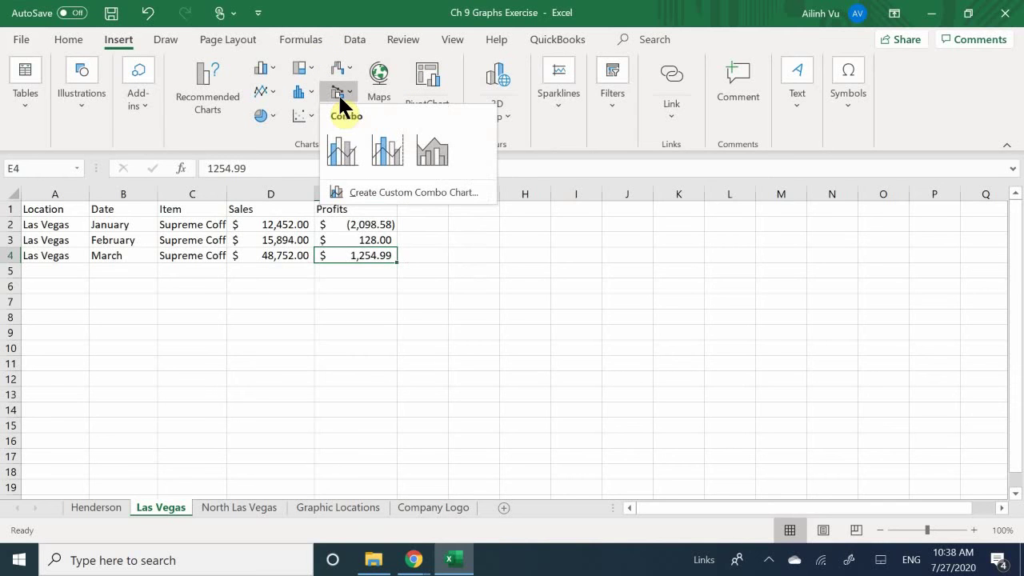
click(344, 156)
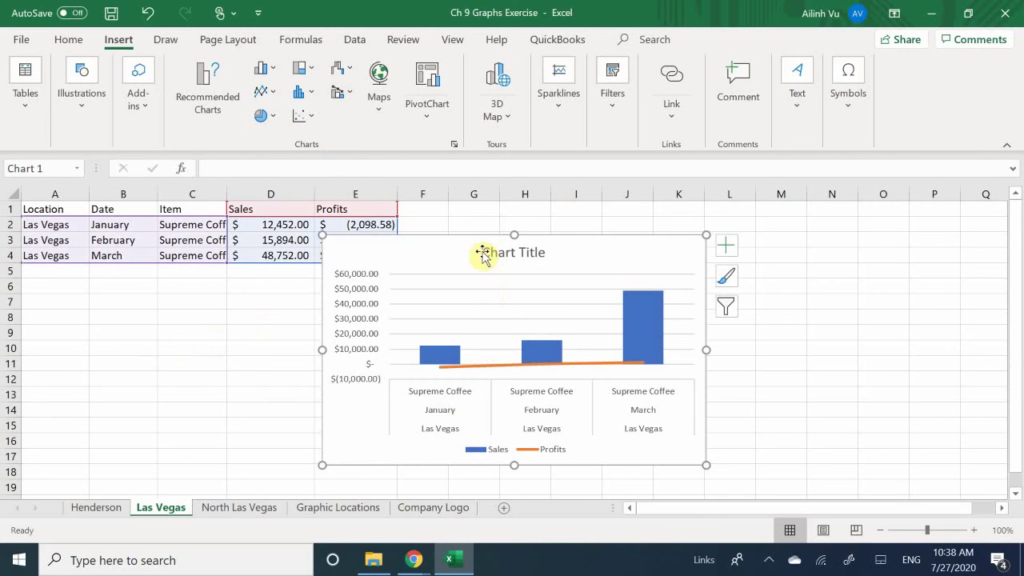
drag(482, 254, 547, 261)
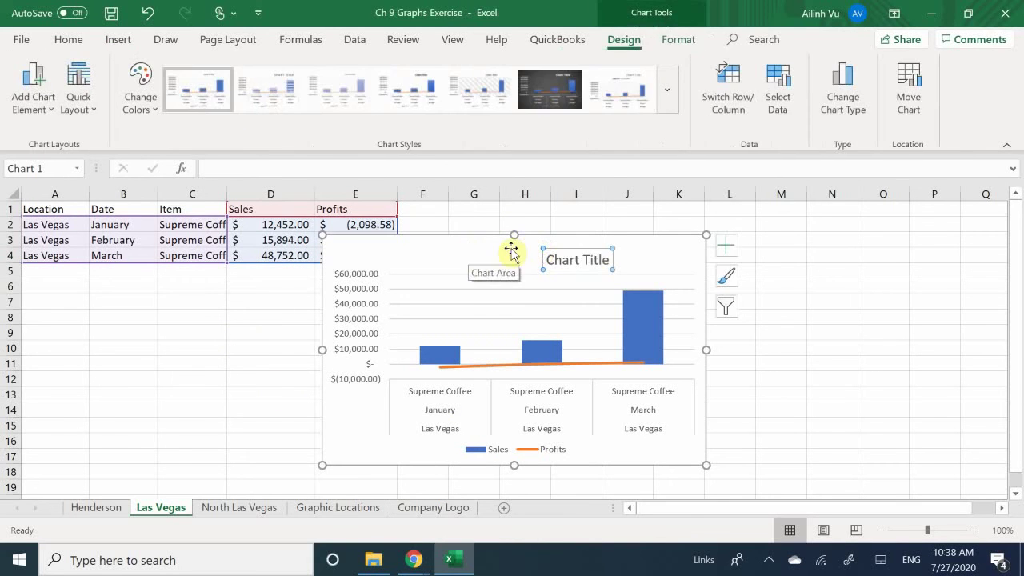
mouse_move(654, 298)
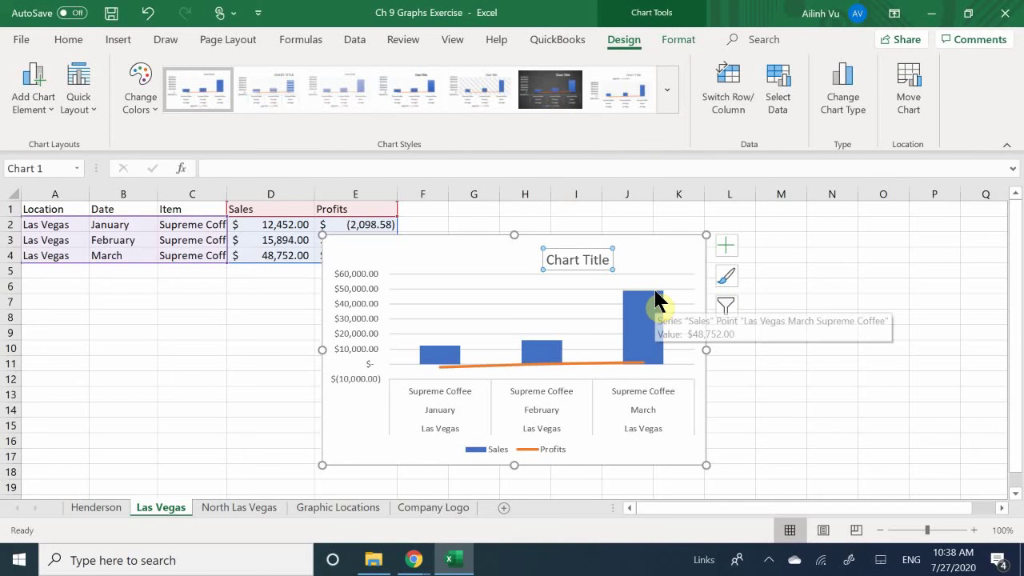
key(Delete)
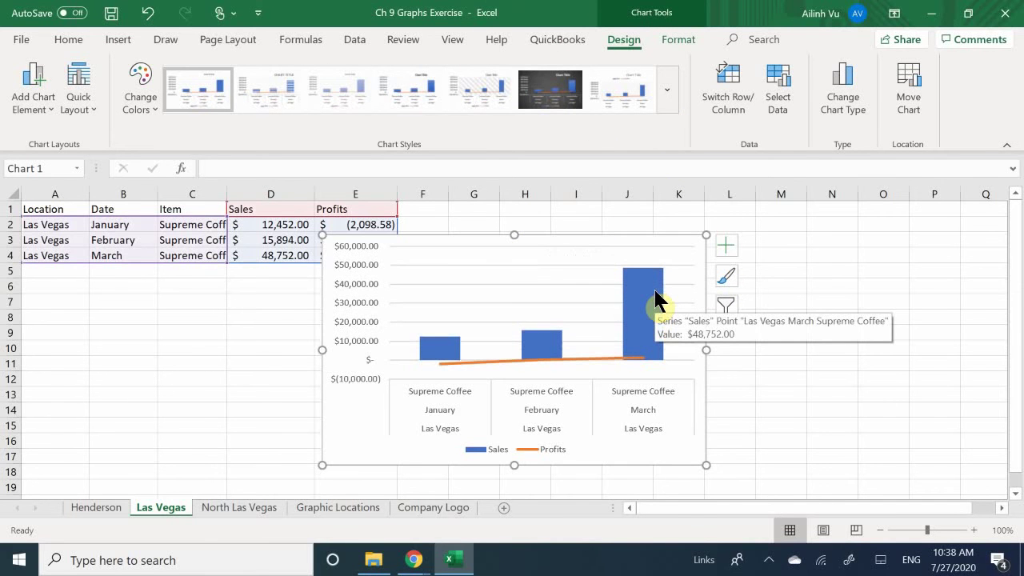
drag(436, 262, 453, 303)
drag(427, 251, 551, 222)
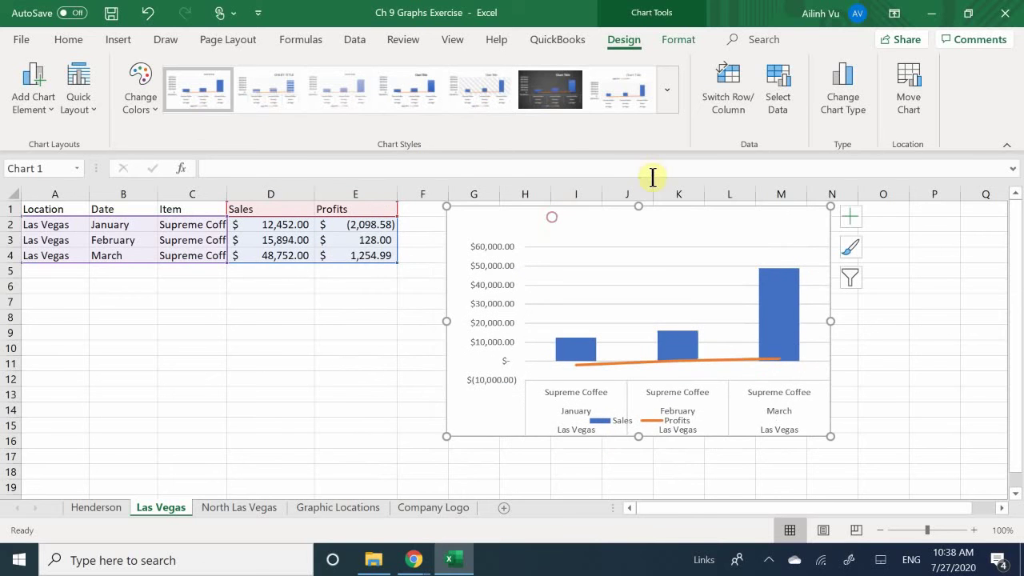
key(Delete)
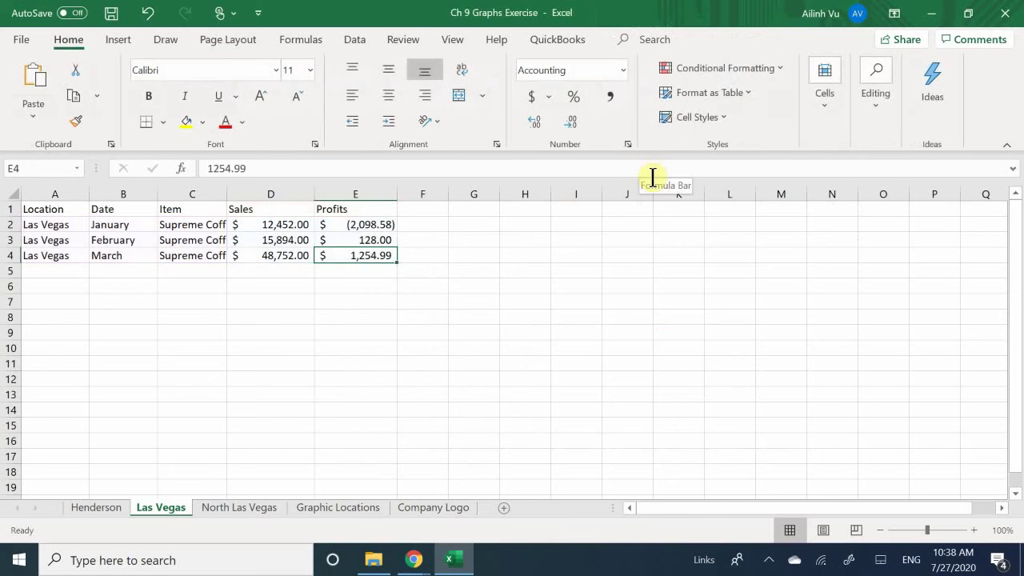
Insert a clustered column and line combo chart from B1:E4 and place it beside the Las Vegas data.
click(144, 347)
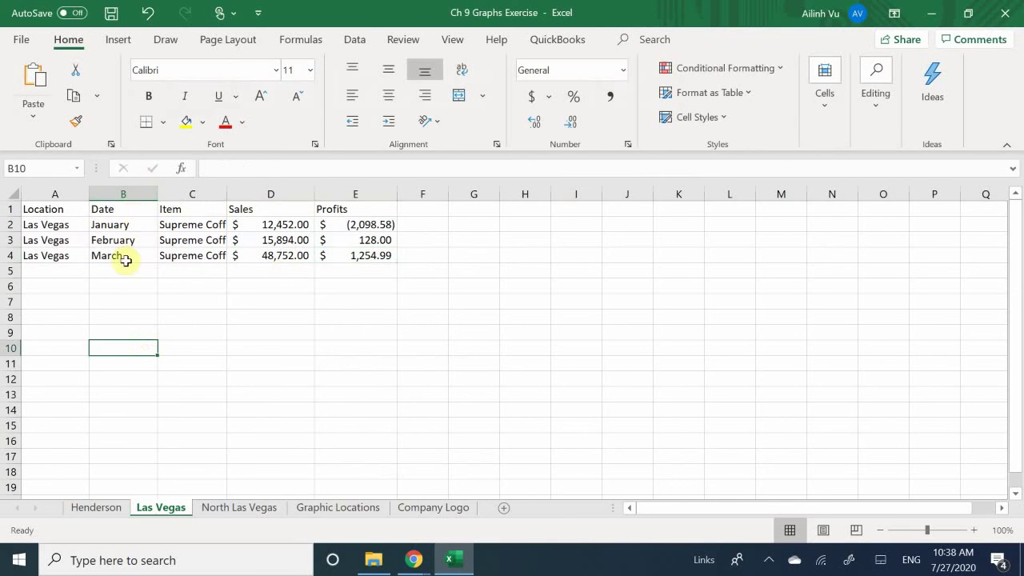
click(144, 209)
drag(145, 209, 349, 257)
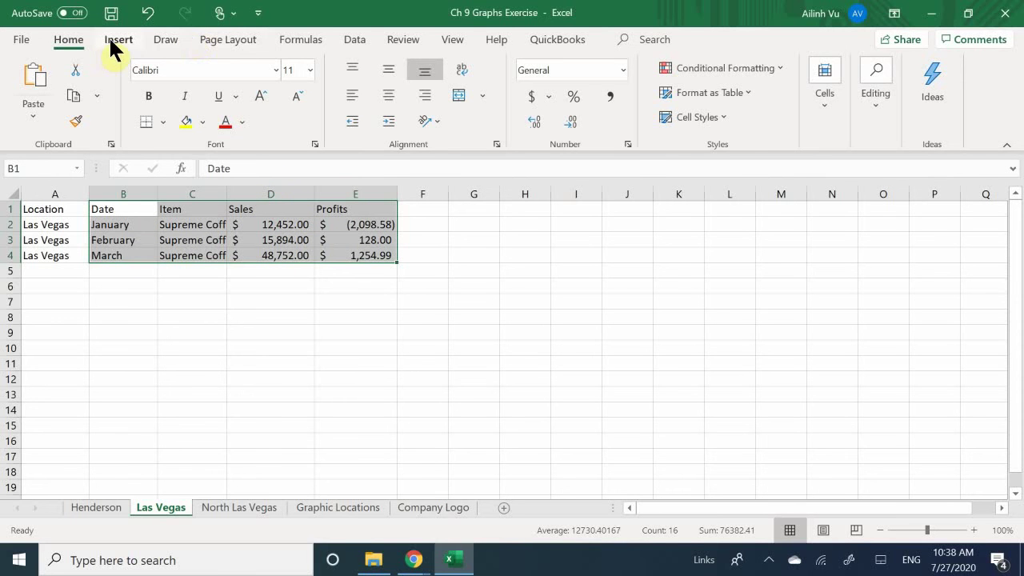
click(132, 37)
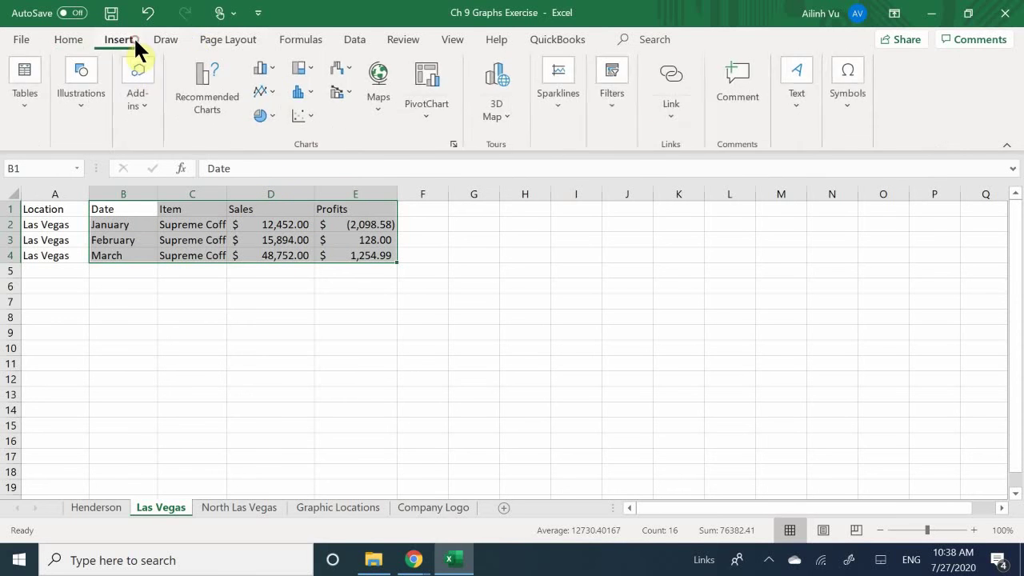
click(346, 93)
click(341, 164)
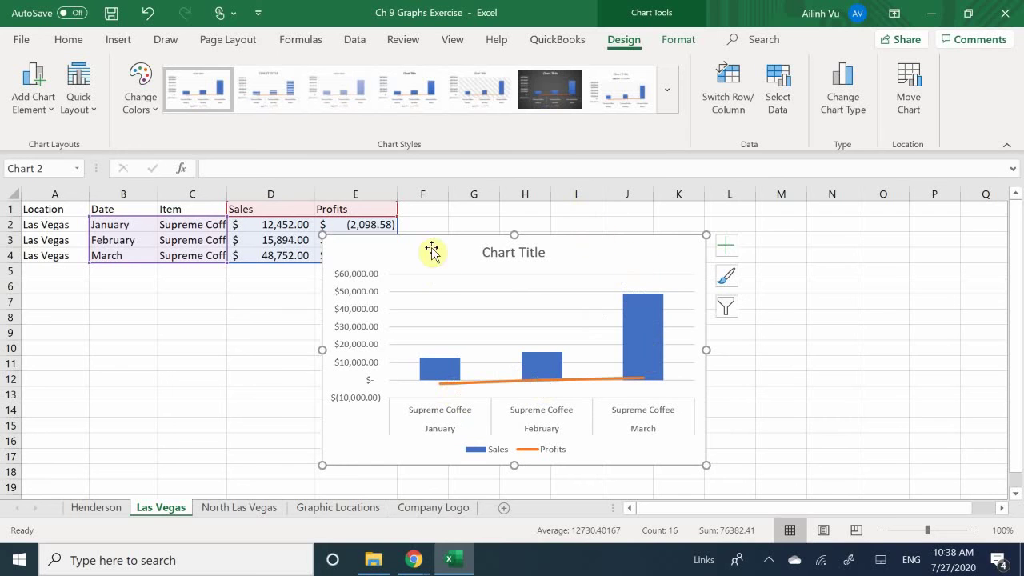
drag(431, 248, 539, 227)
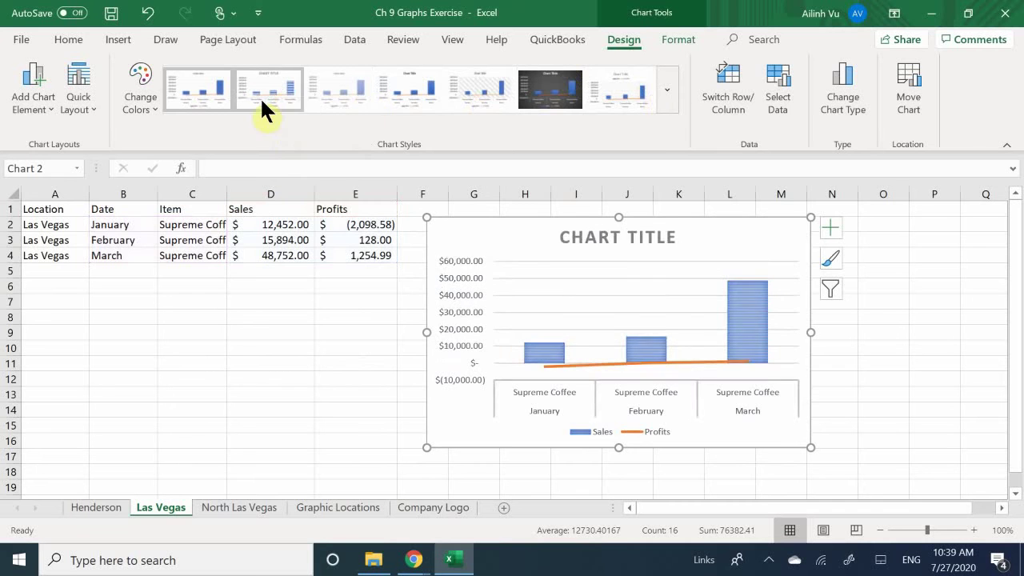
Try switching the combo chart's rows and columns, and undo the switch.
click(710, 101)
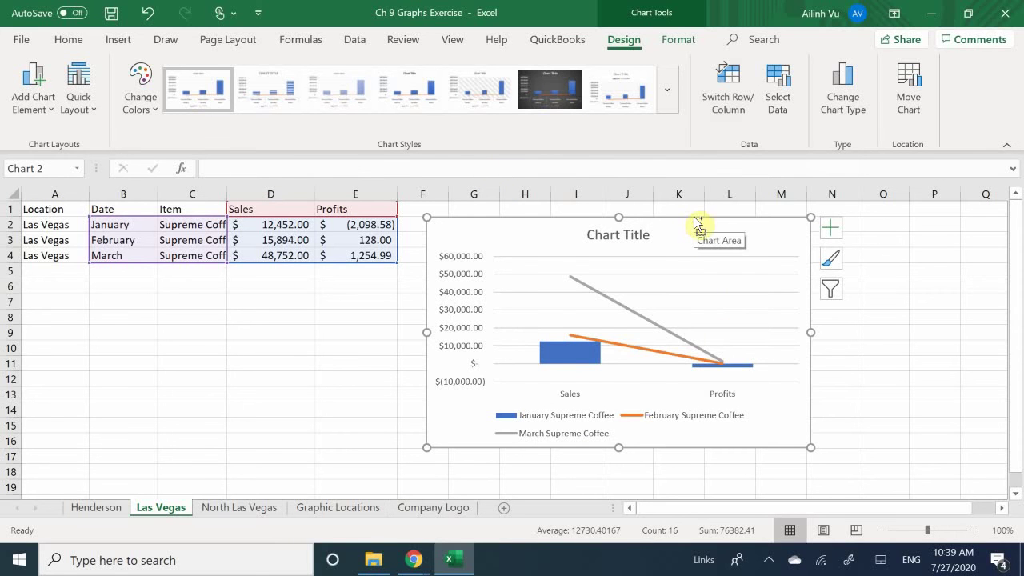
key(ctrl+z)
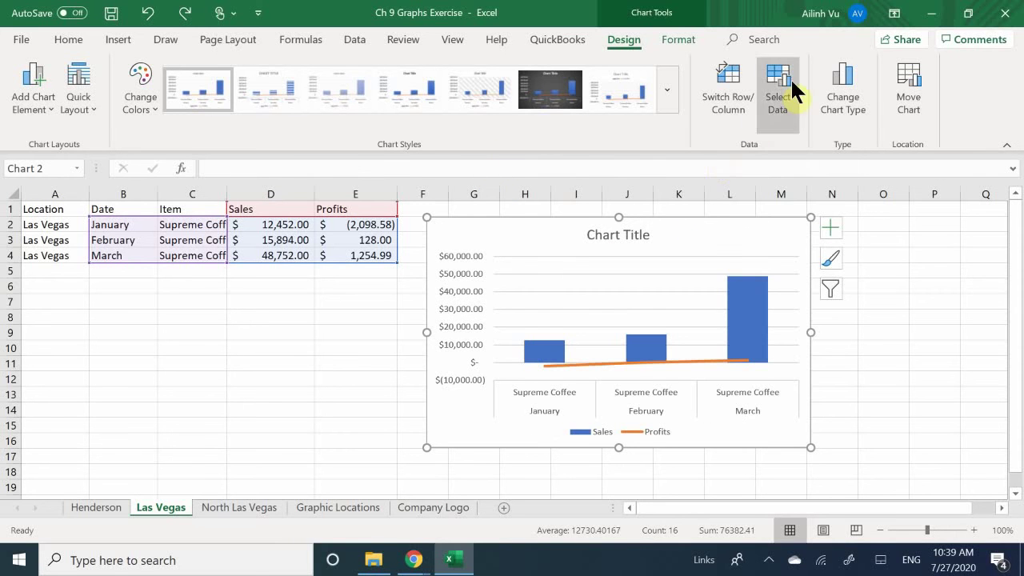
Compare the combo chart variants and change the chart type to Clustered Column - Line on Secondary Axis.
click(833, 113)
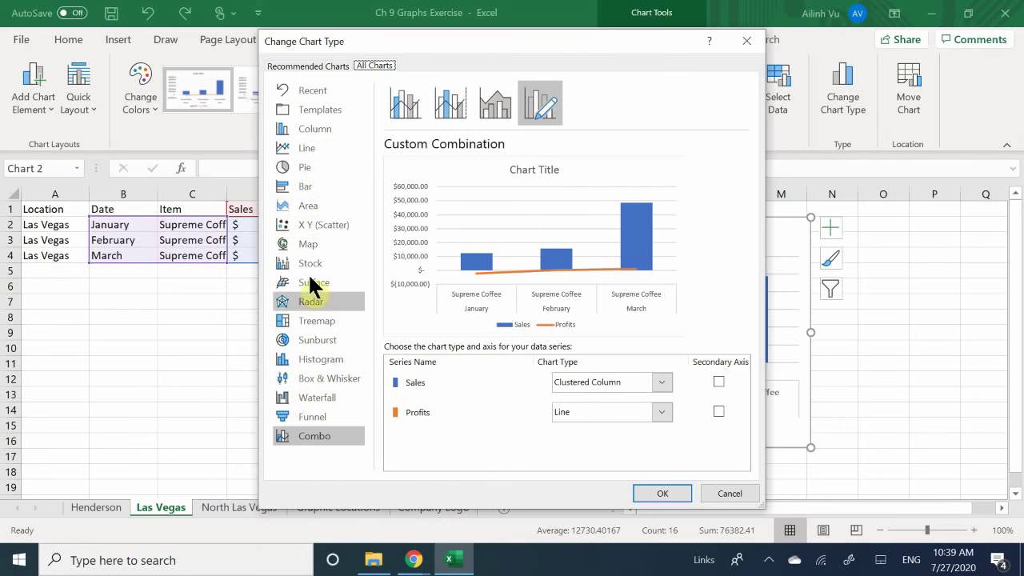
click(309, 432)
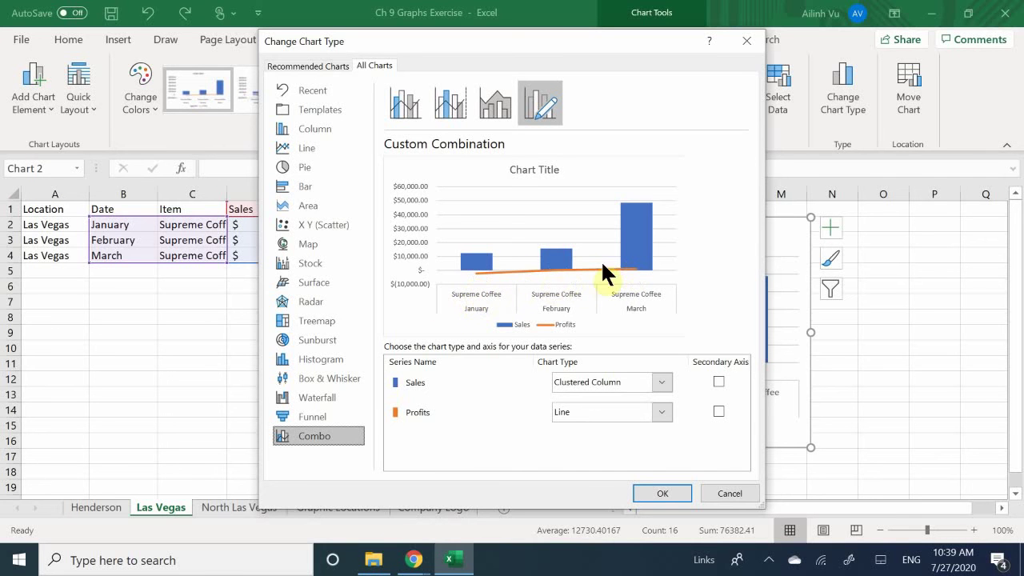
click(454, 104)
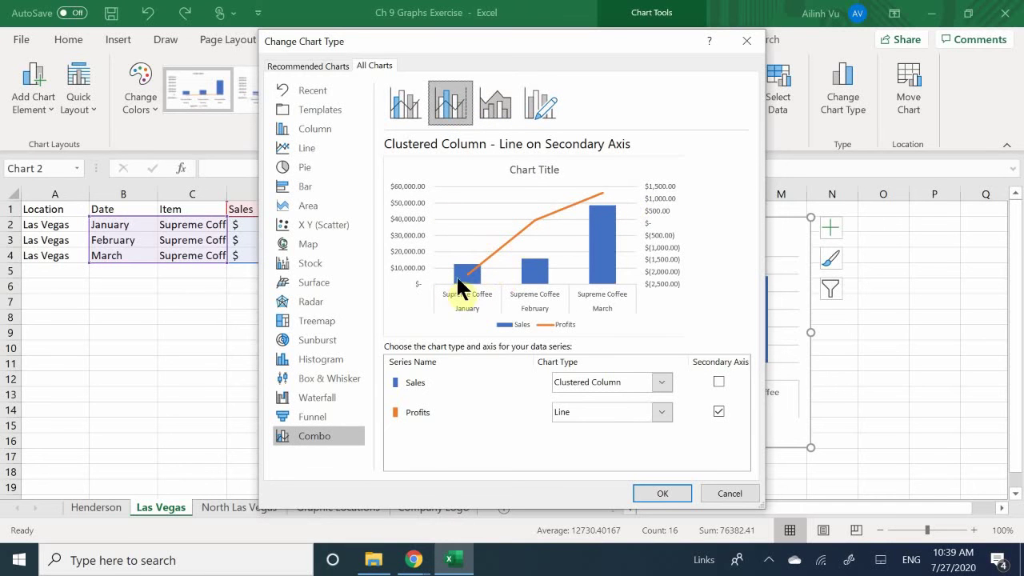
click(496, 107)
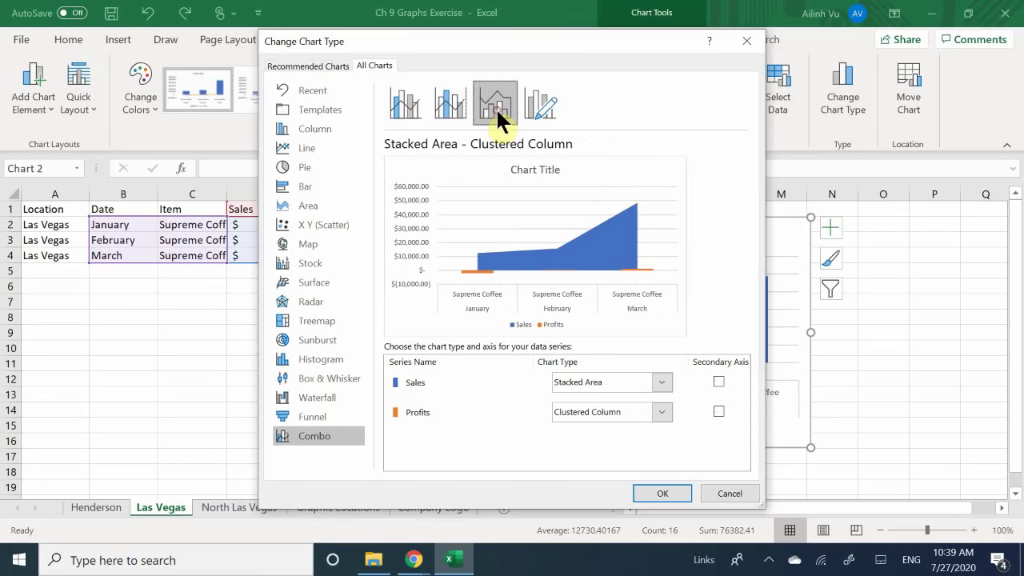
click(547, 89)
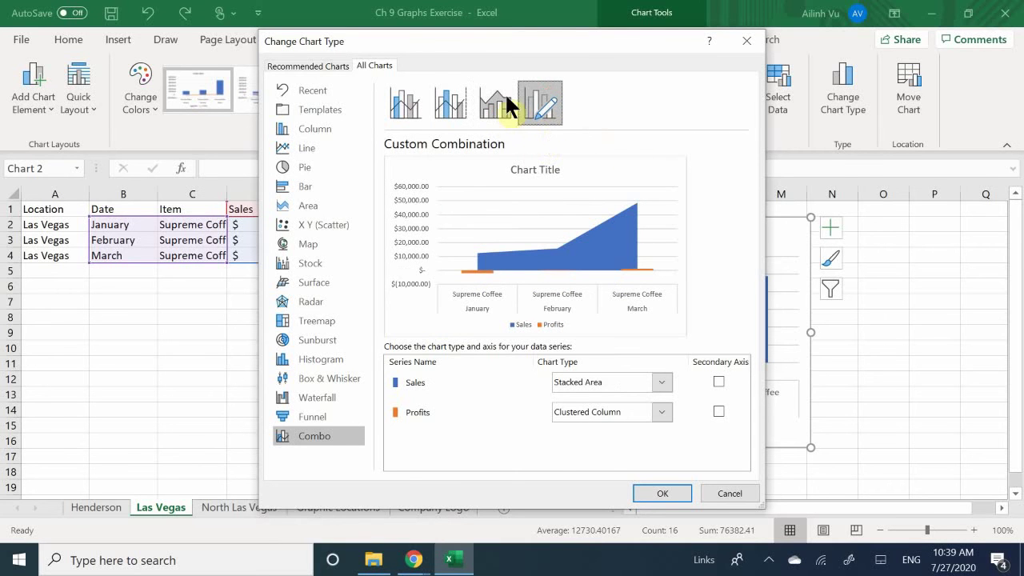
click(449, 103)
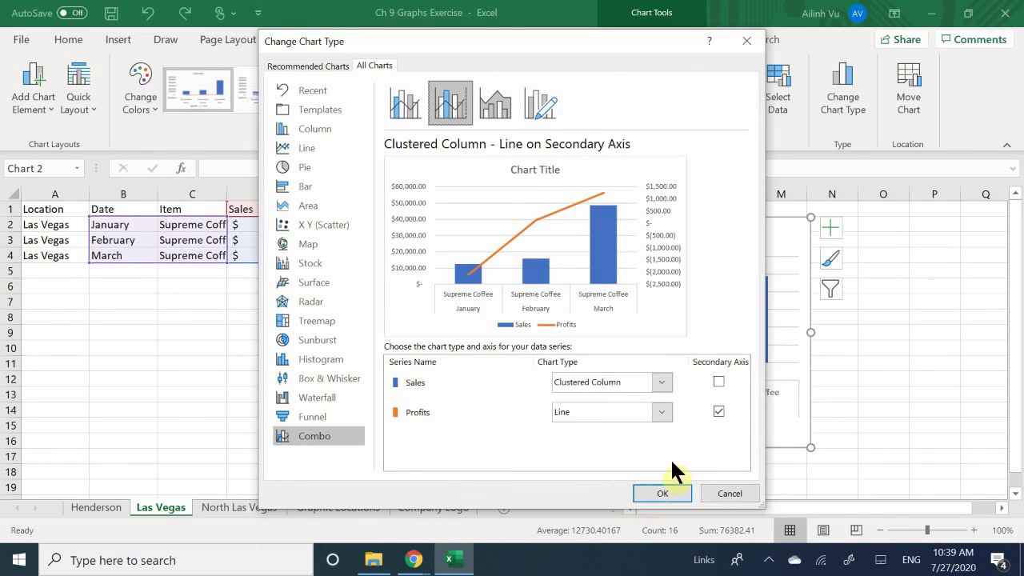
click(657, 494)
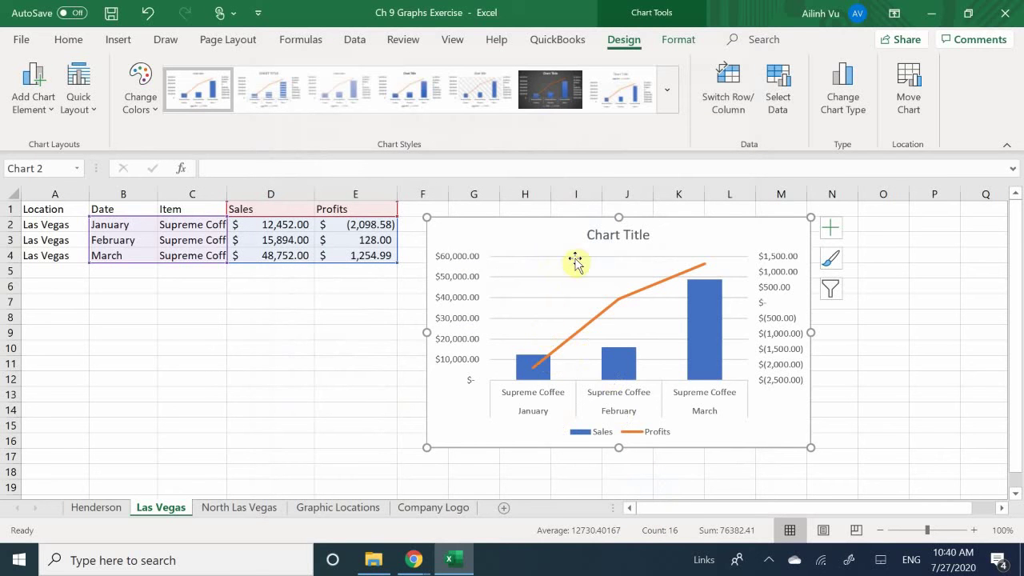
Replace the combo chart's placeholder title with "Las Vegas".
click(628, 230)
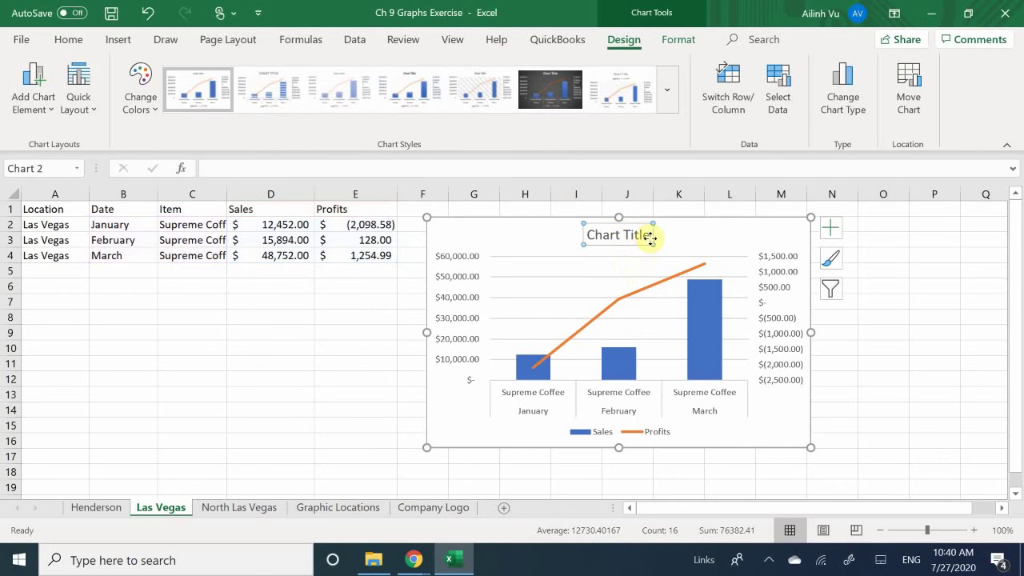
click(628, 233)
drag(628, 233, 584, 236)
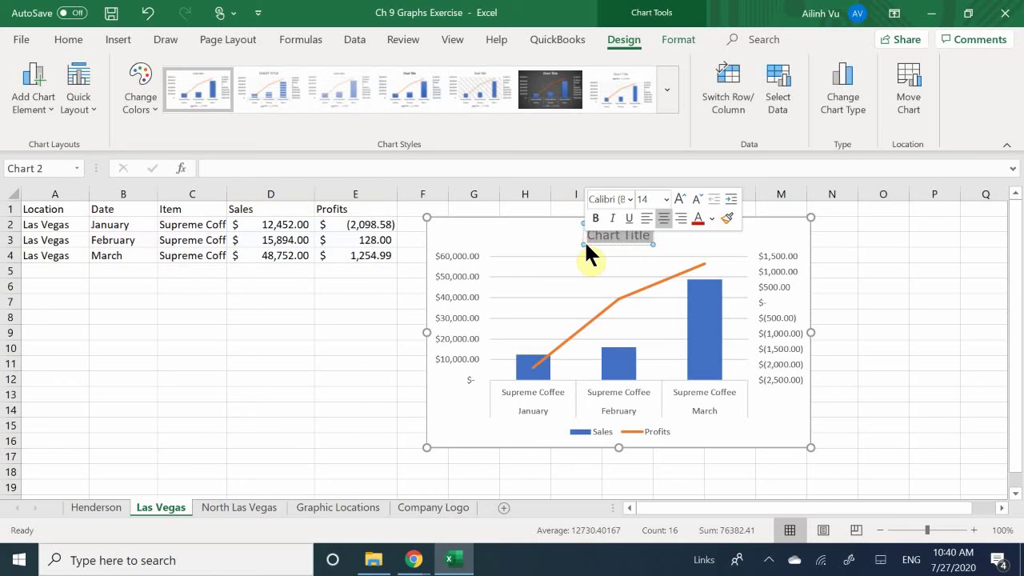
text(Ka)
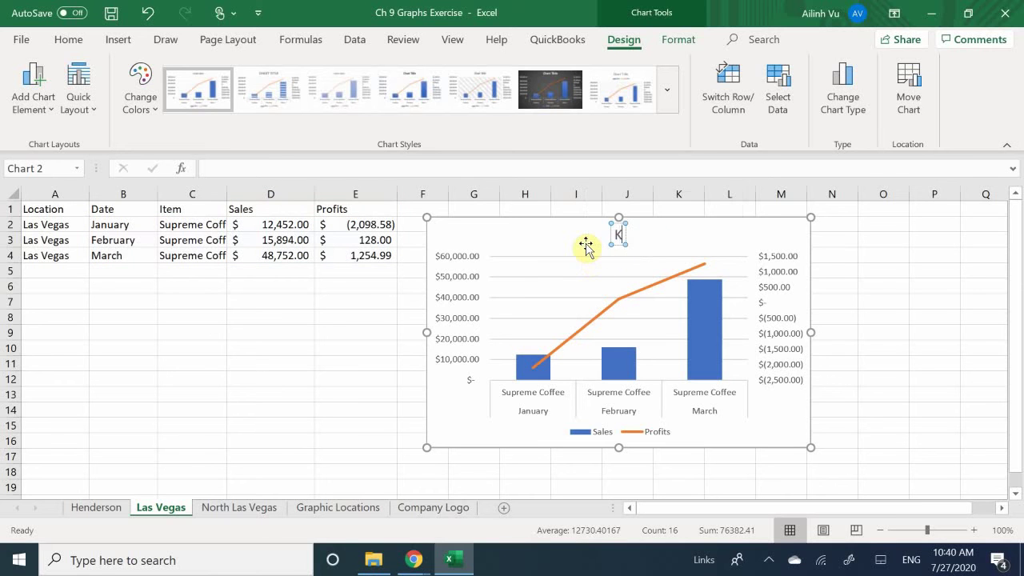
key(BackSpace)
key(BackSpace)
text(La)
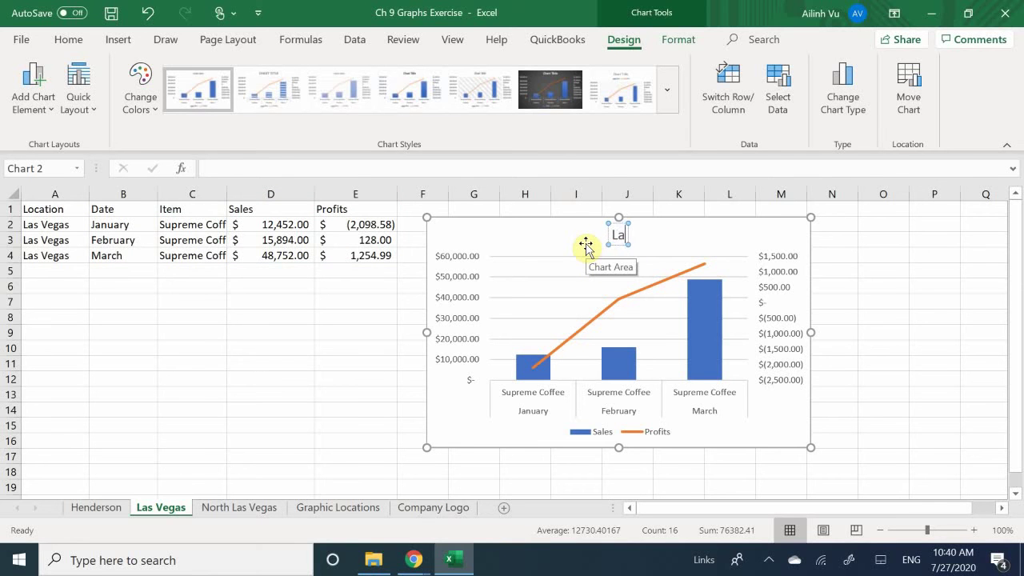
text(s Vegas)
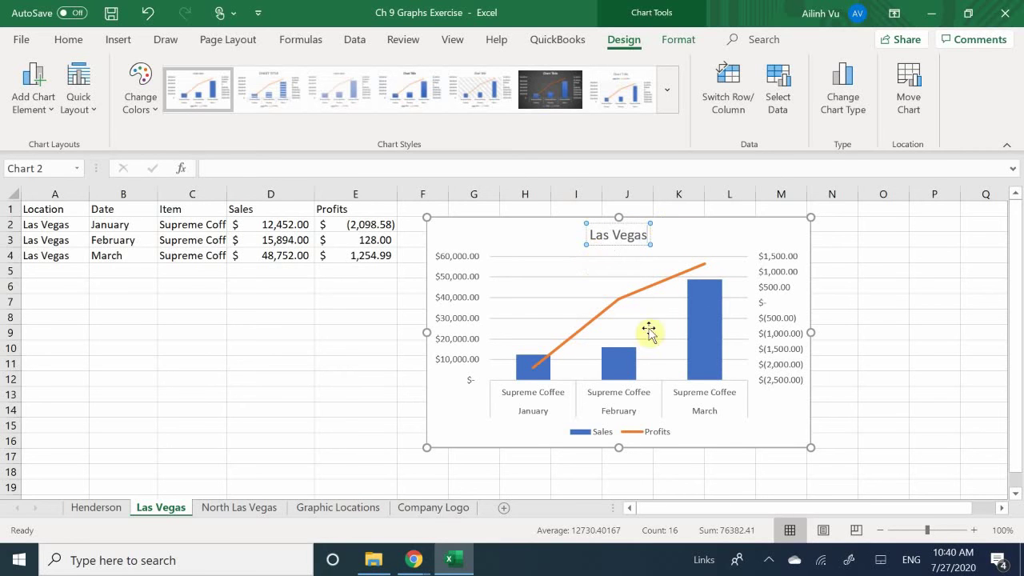
Remove the legend from the Las Vegas combo chart.
click(352, 269)
click(371, 238)
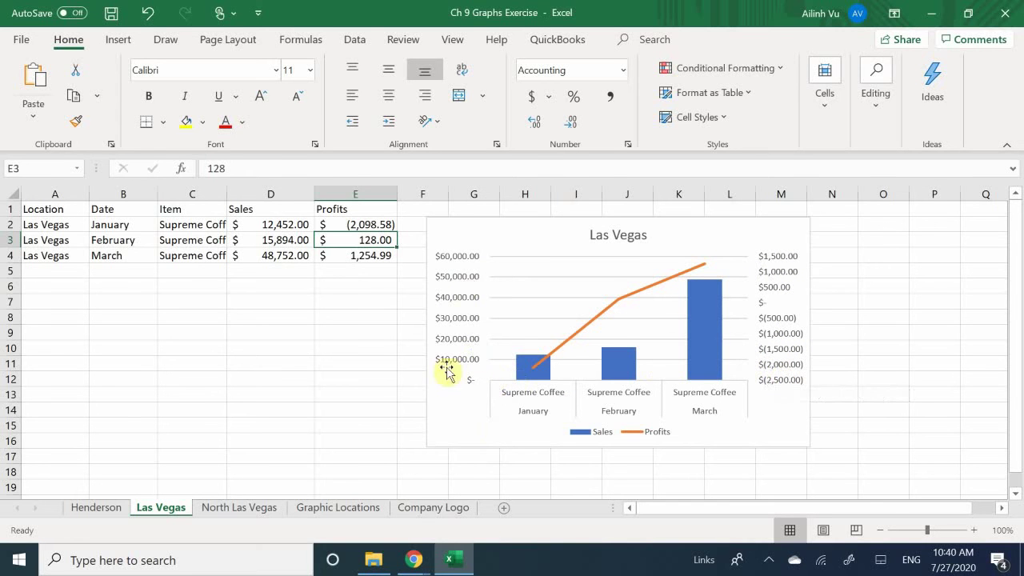
click(777, 237)
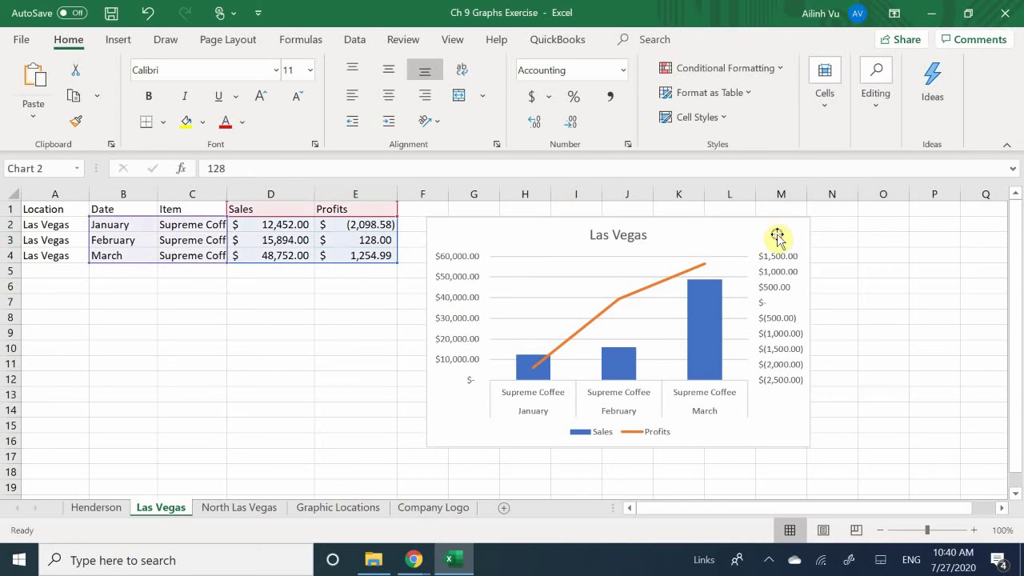
click(832, 229)
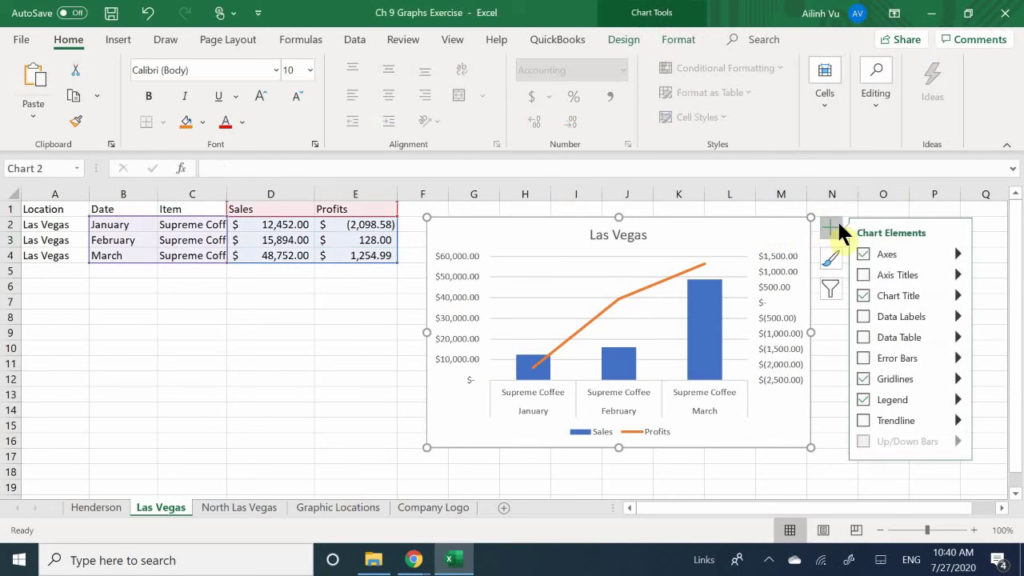
click(894, 395)
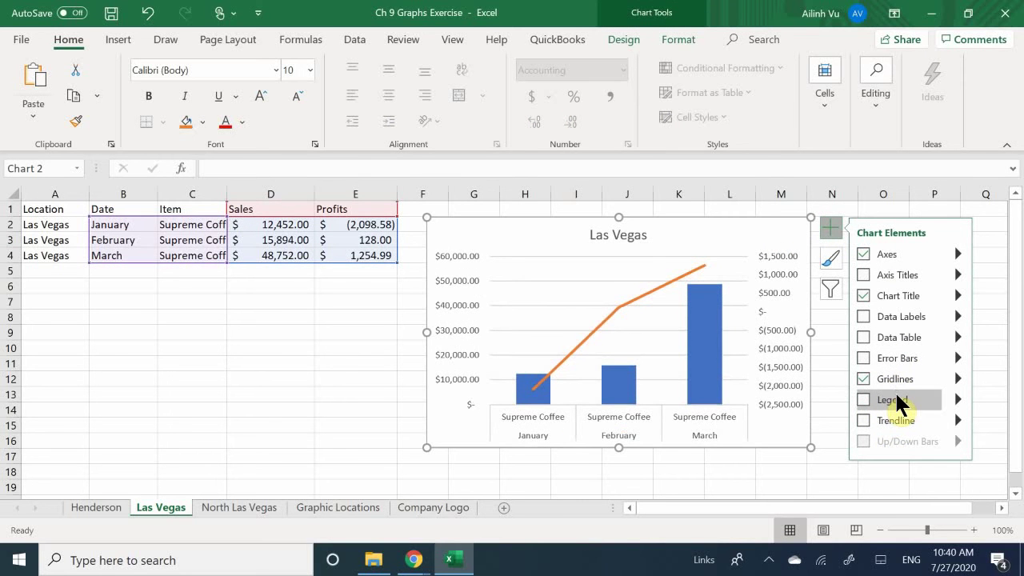
Add axis titles to the combo chart, and switch its chart title off and back on.
click(894, 295)
click(896, 275)
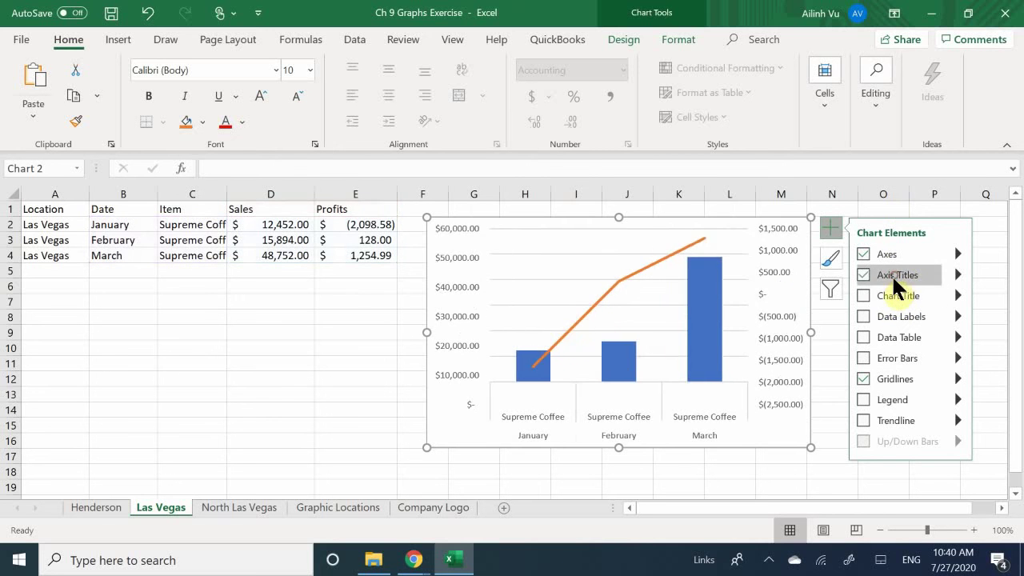
click(864, 295)
click(864, 294)
click(863, 295)
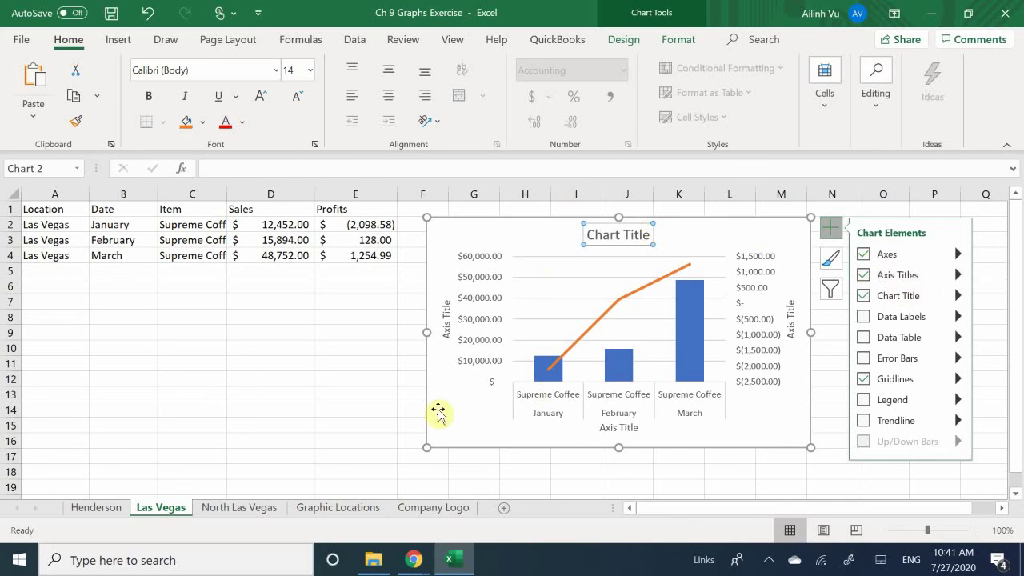
Clear the restored placeholder chart title and re-enter "Las Vegas" as the combo chart's title.
click(624, 235)
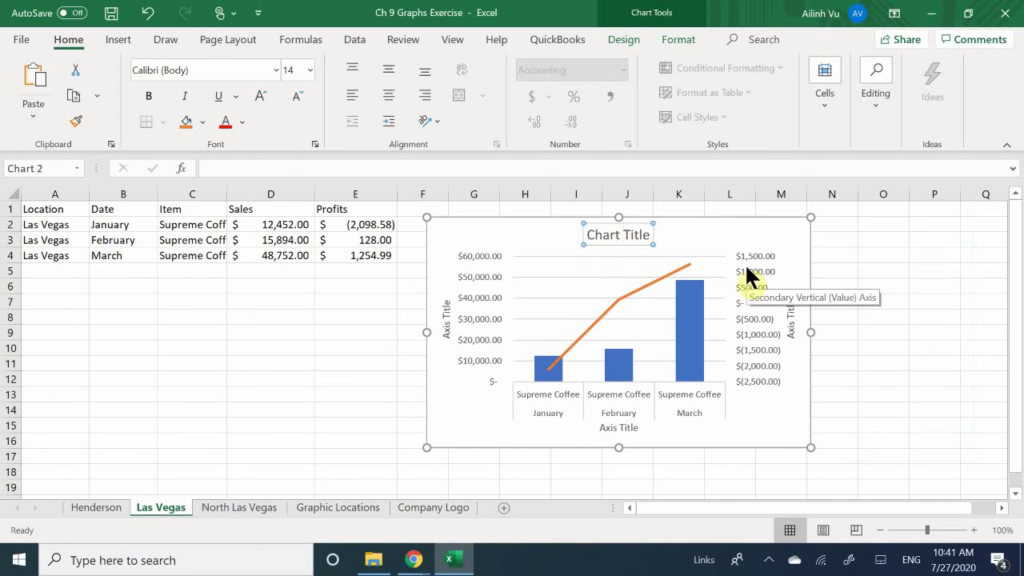
key(Right)
key(Right)
key(Right)
key(Right)
key(BackSpace)
key(BackSpace)
key(BackSpace)
key(BackSpace)
key(BackSpace)
key(BackSpace)
key(BackSpace)
key(BackSpace)
key(BackSpace)
key(BackSpace)
key(BackSpace)
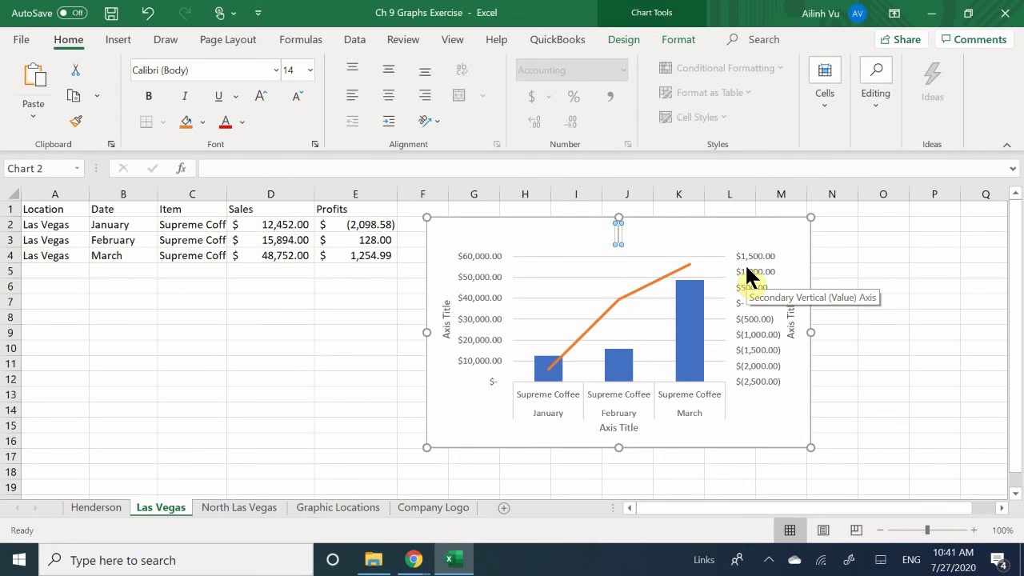
text(Las V)
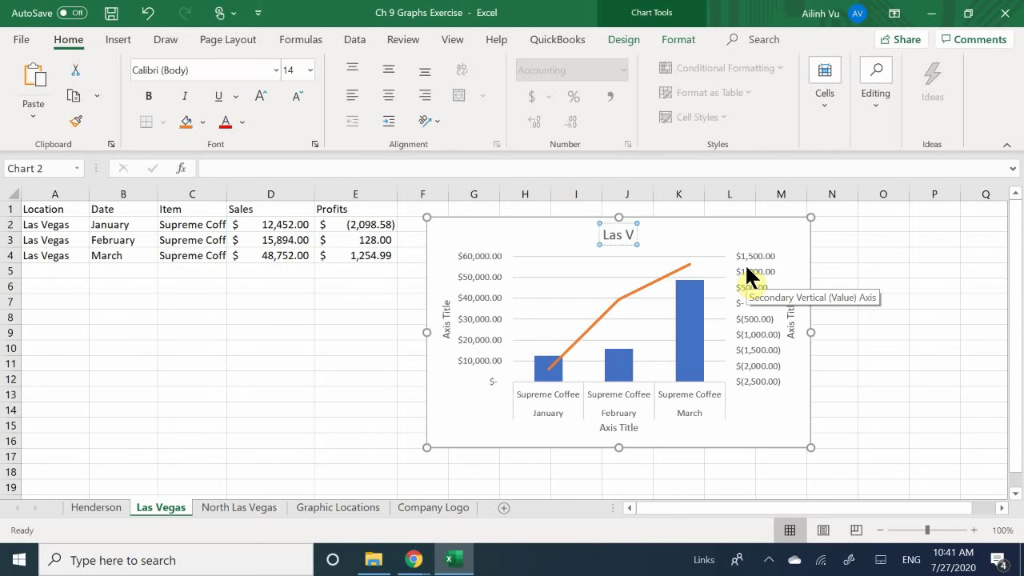
text(egas)
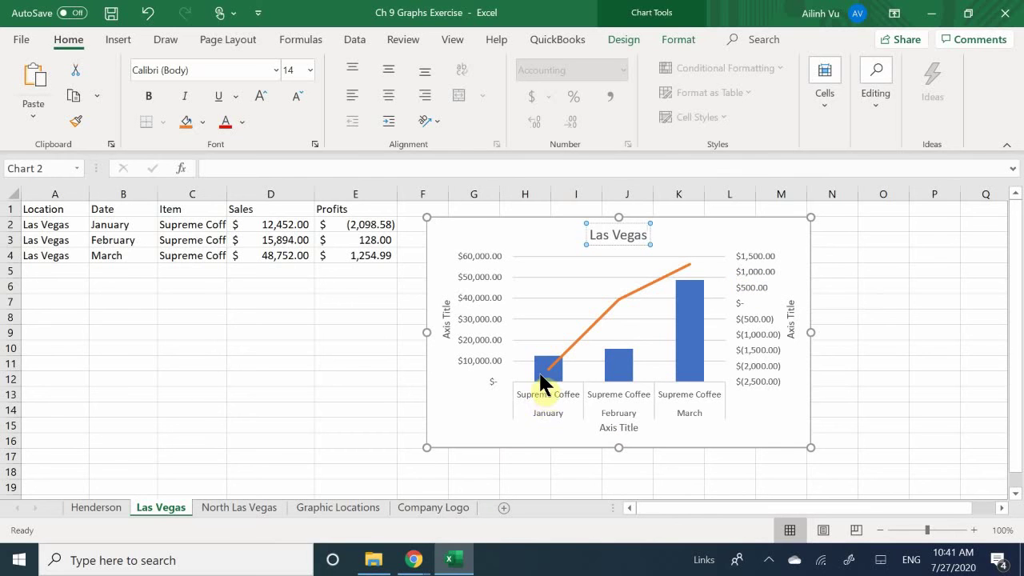
mouse_move(551, 373)
mouse_move(612, 388)
click(443, 309)
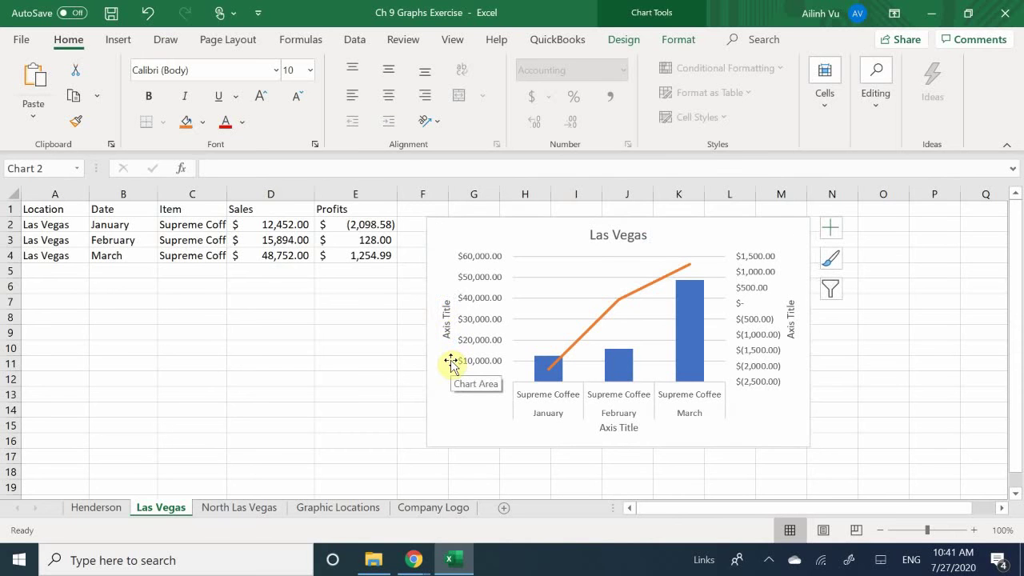
key(Delete)
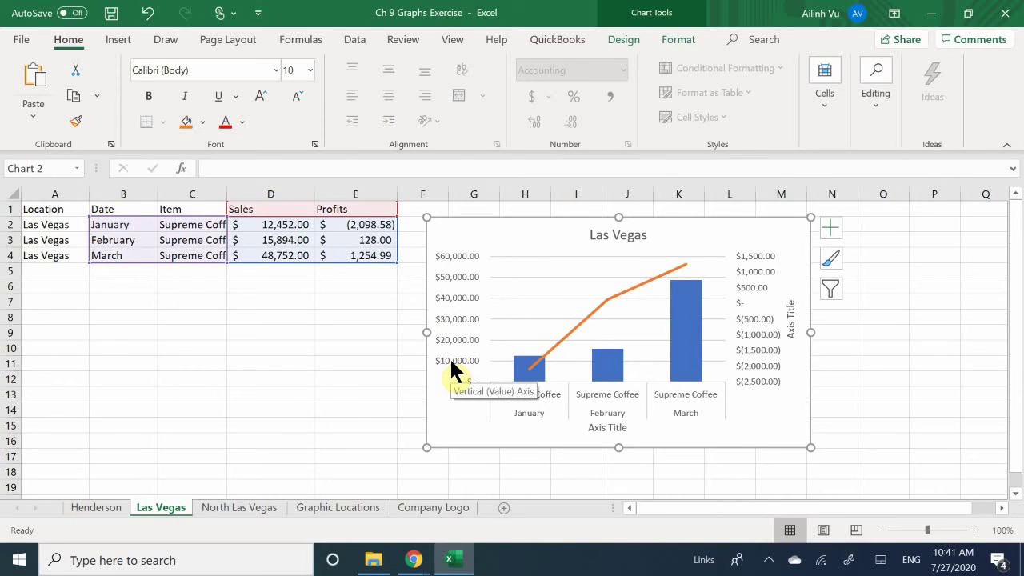
key(ctrl+z)
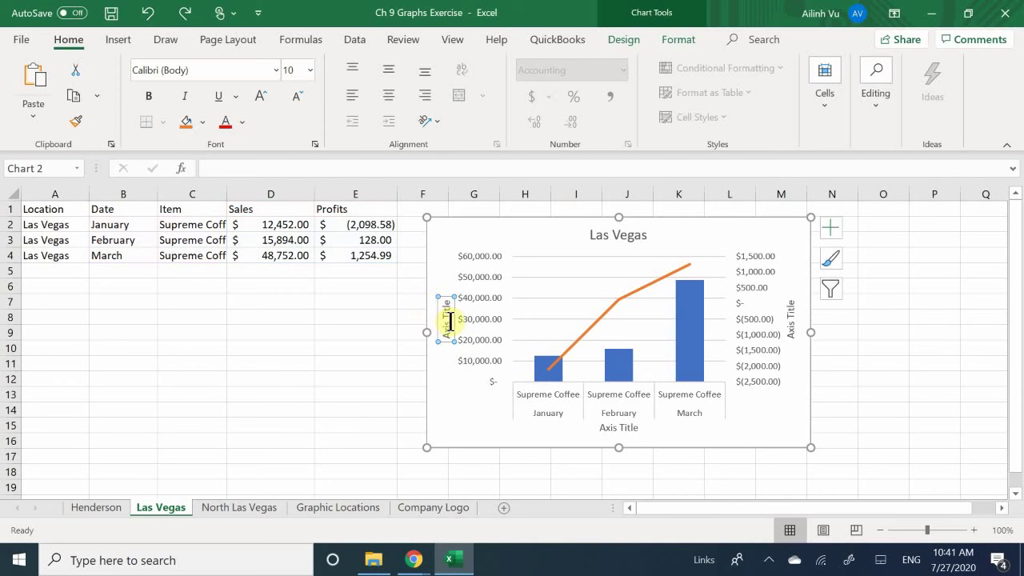
Replace the primary vertical axis title of the Las Vegas chart with "Sales".
double_click(451, 322)
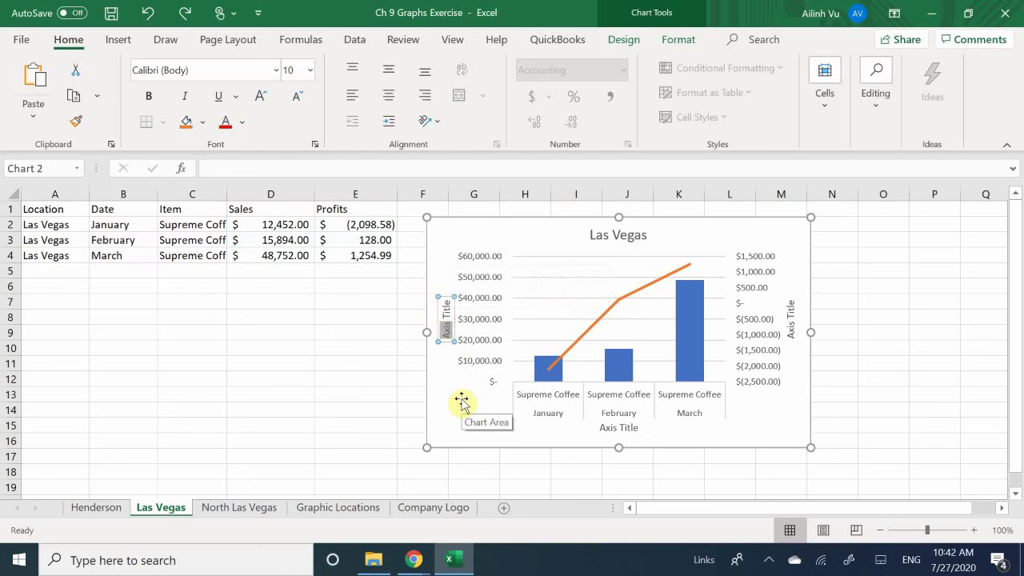
key(Delete)
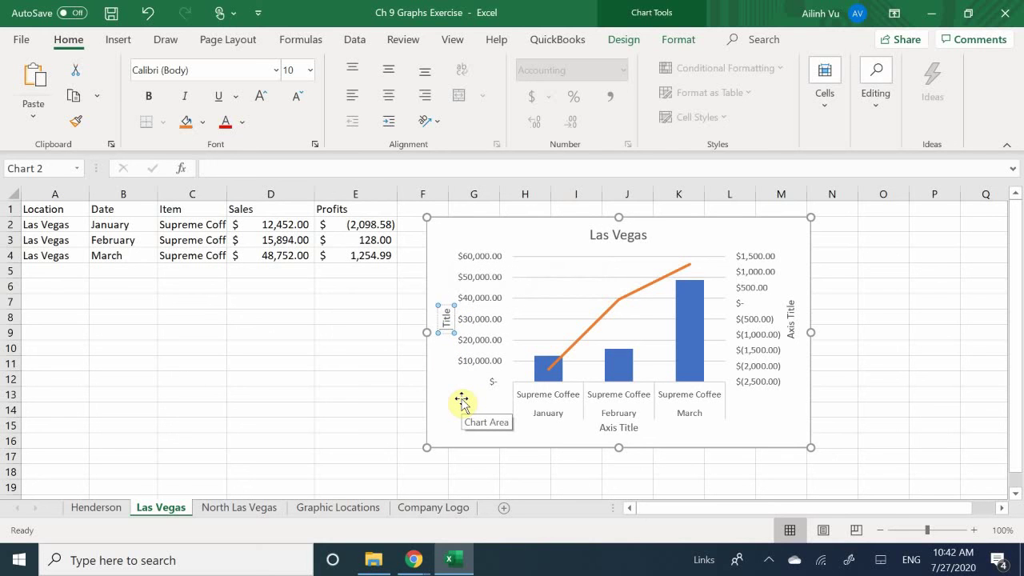
text(Sales)
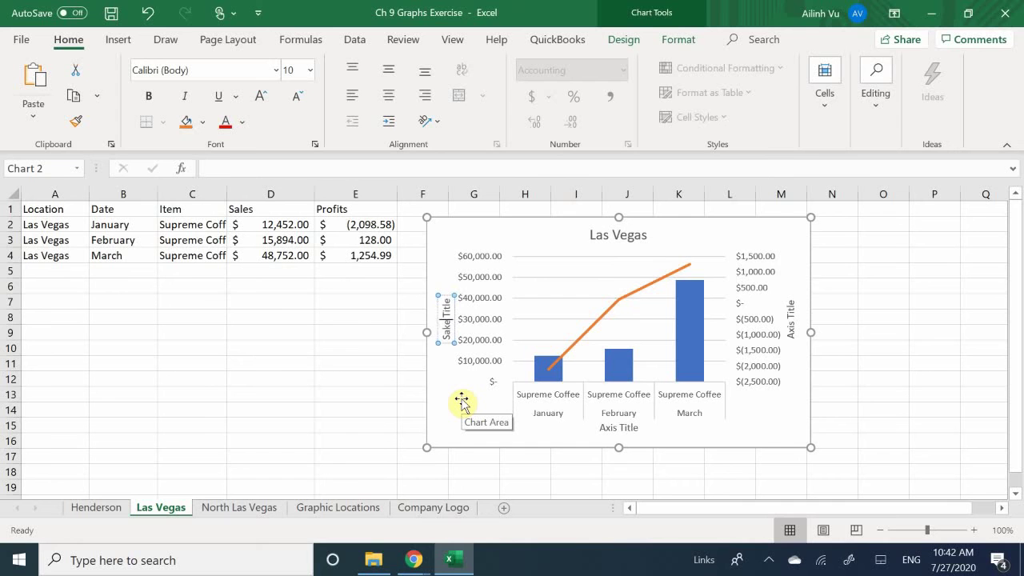
key(BackSpace)
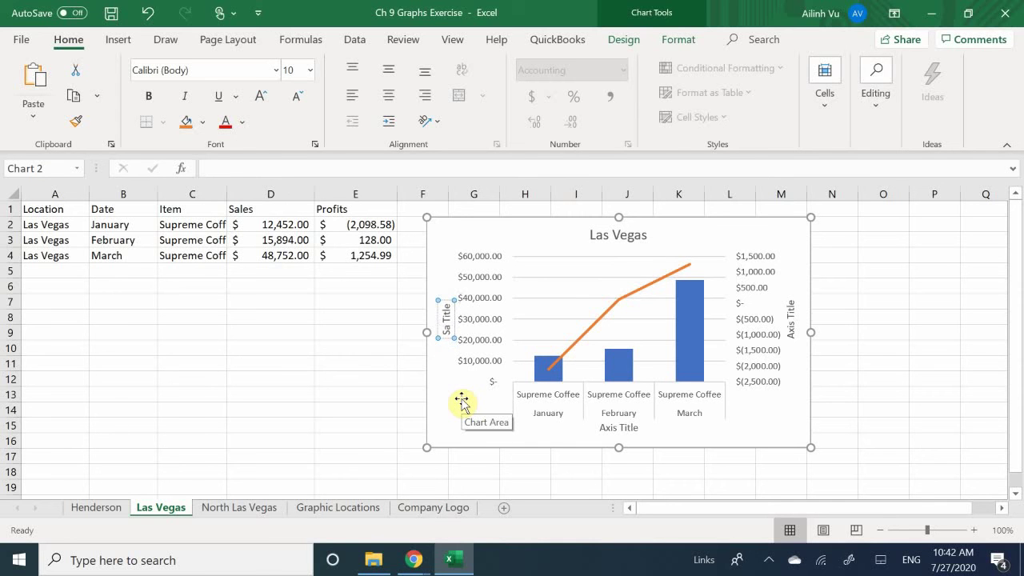
text(les)
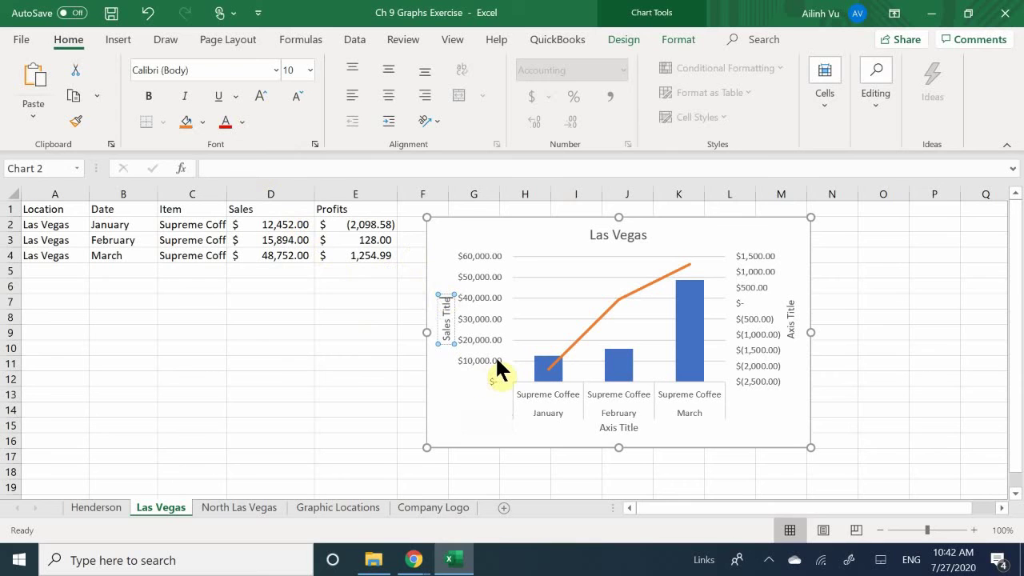
key(BackSpace)
key(BackSpace)
key(BackSpace)
key(BackSpace)
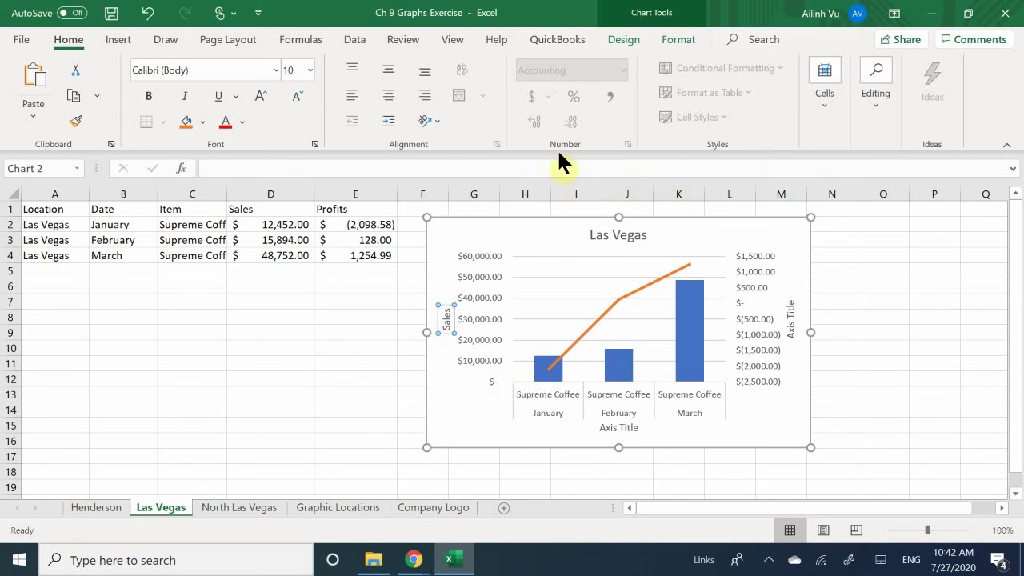
Replace the secondary vertical axis title of the Las Vegas chart with "Profits".
click(791, 312)
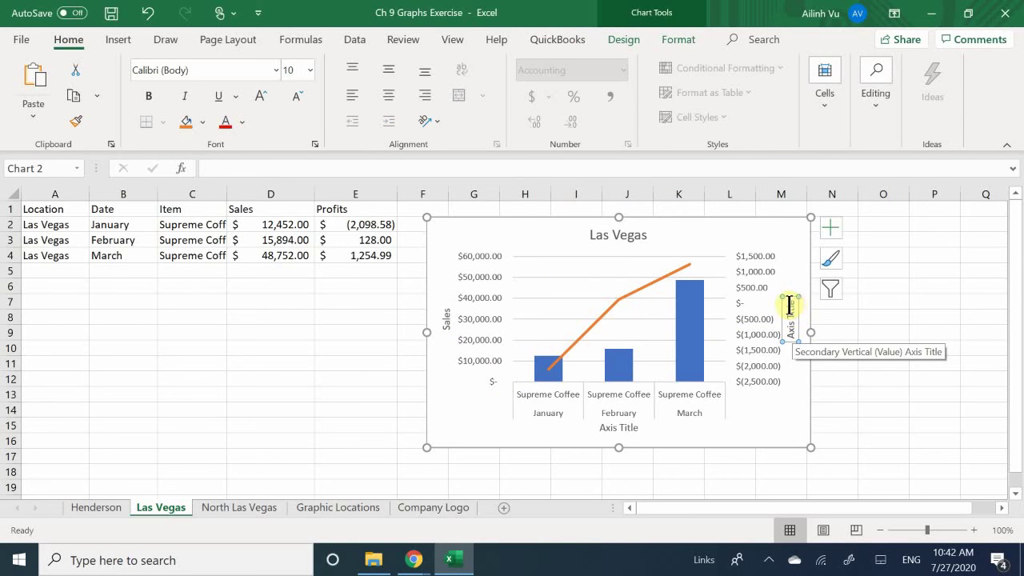
click(790, 304)
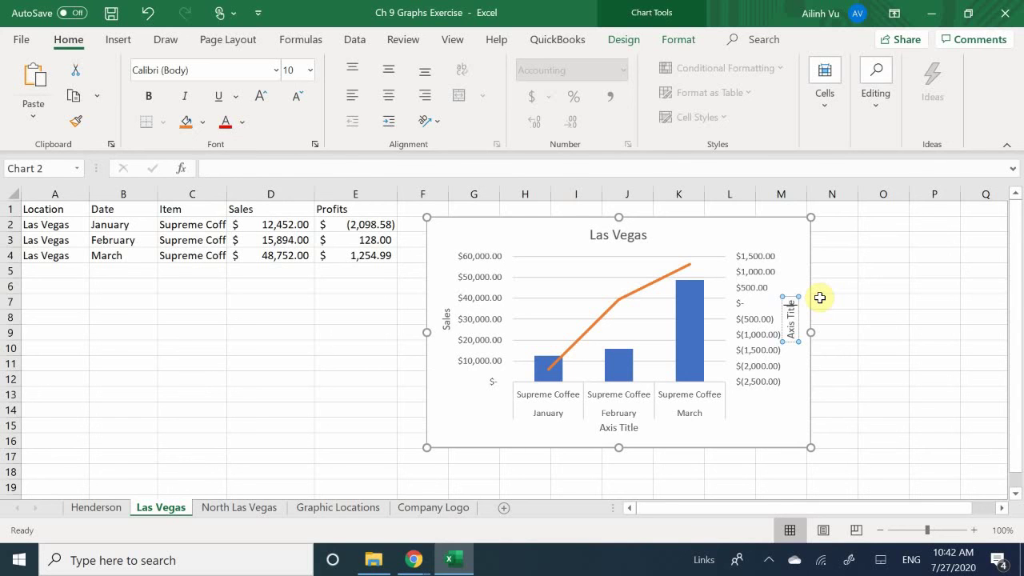
key(BackSpace)
key(BackSpace)
key(BackSpace)
key(BackSpace)
key(BackSpace)
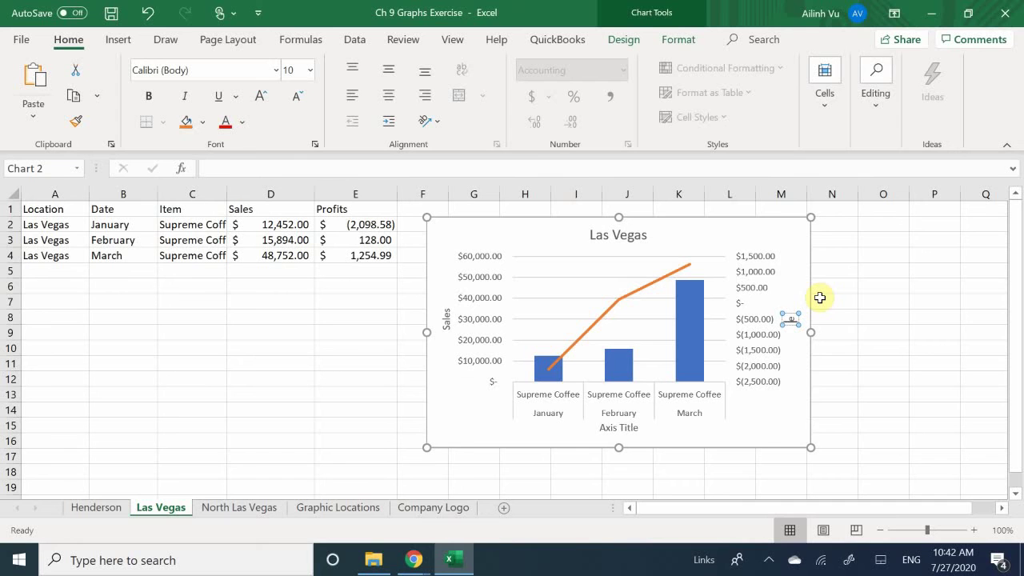
text(rofits)
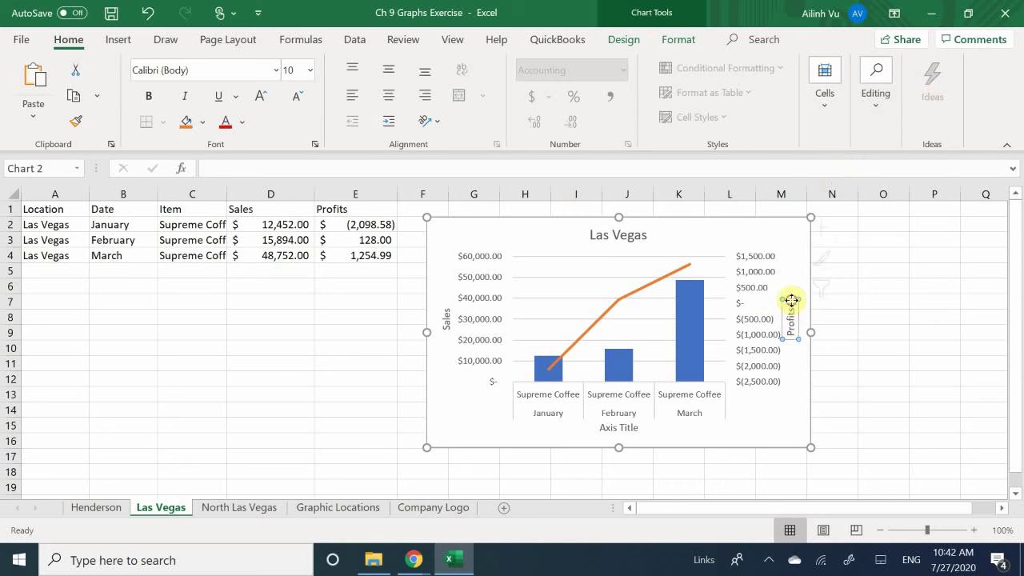
click(791, 328)
click(793, 324)
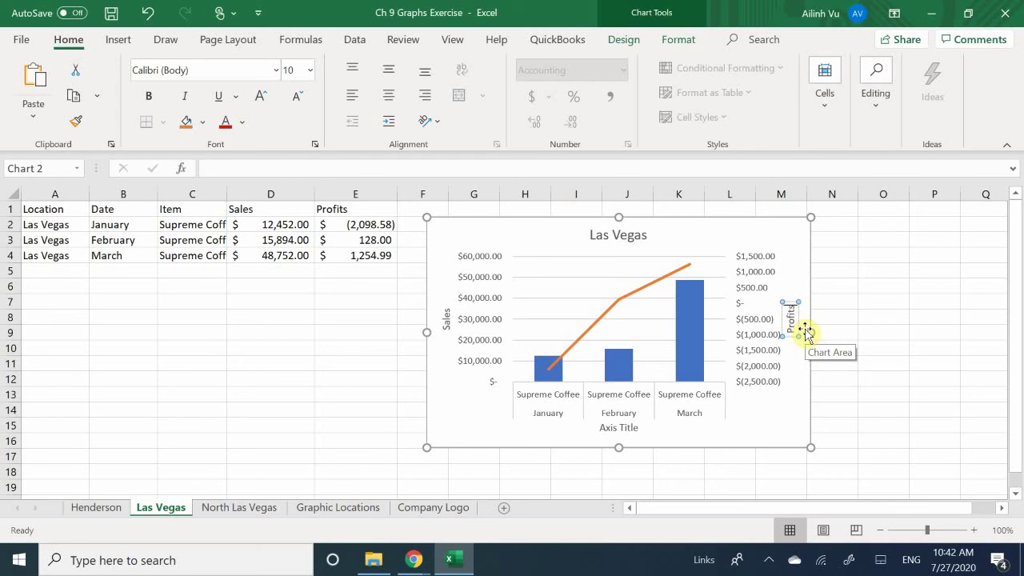
click(789, 282)
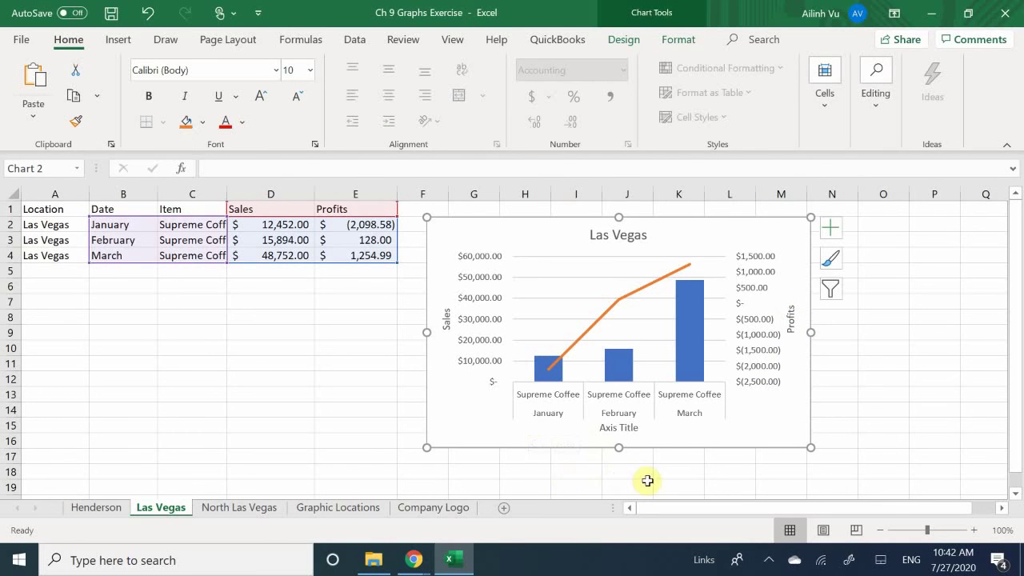
Delete the horizontal axis title below the months in the Las Vegas chart and deselect the chart.
click(621, 433)
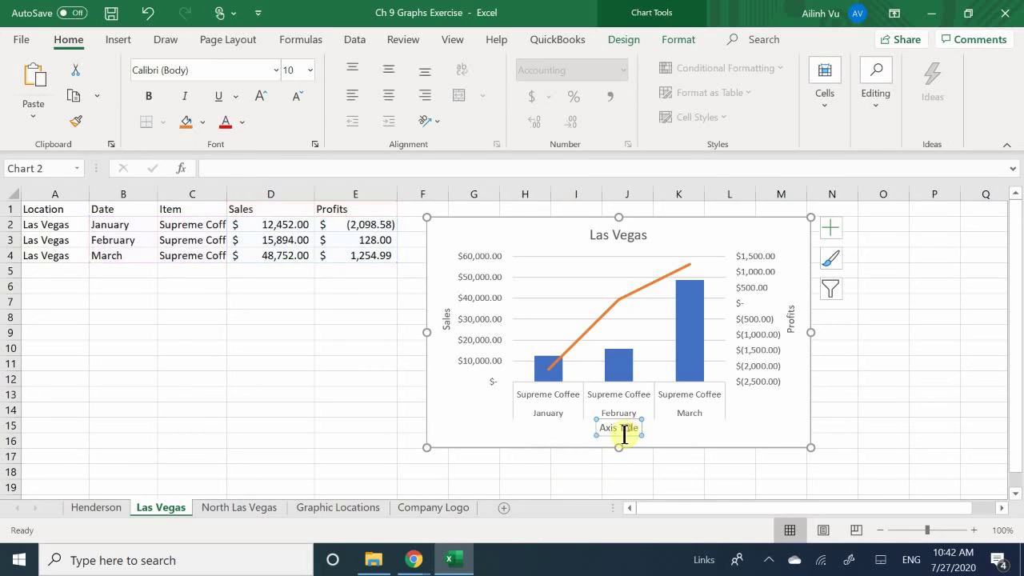
drag(619, 441, 616, 450)
key(Delete)
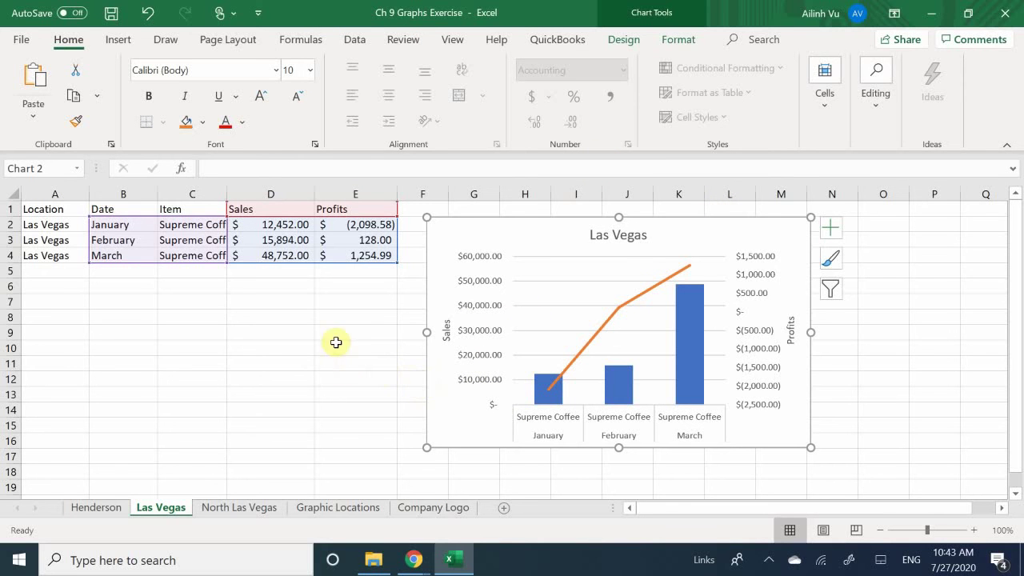
click(344, 321)
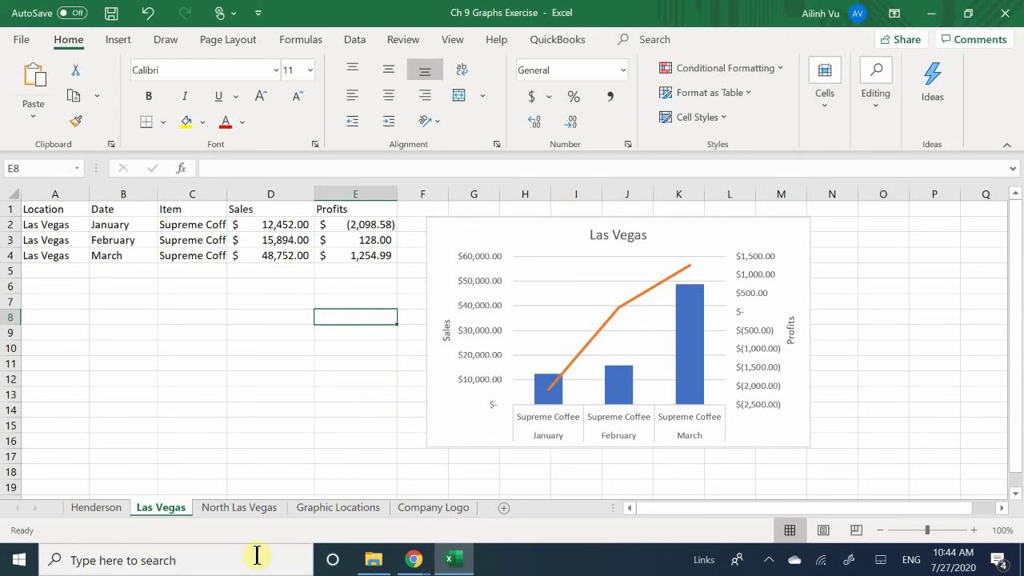
On the North Las Vegas sheet, insert a line sparkline in G2 from the sales data in D2:D4.
click(224, 512)
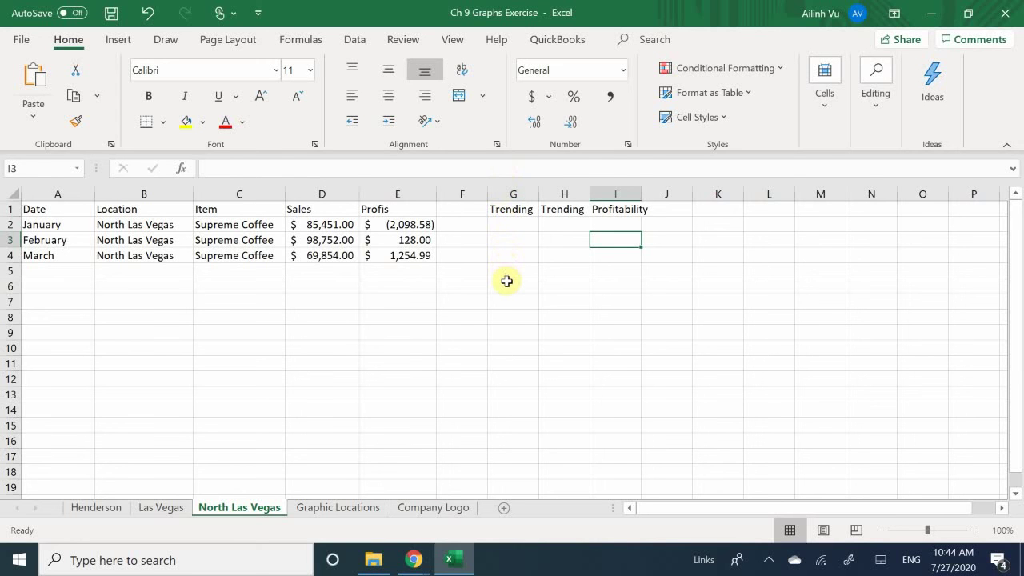
click(512, 224)
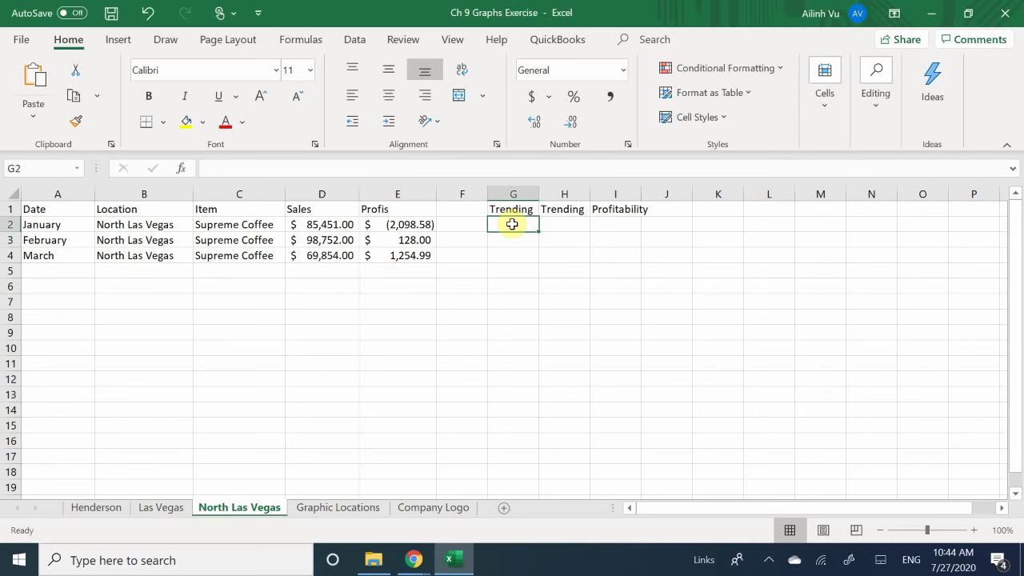
click(507, 282)
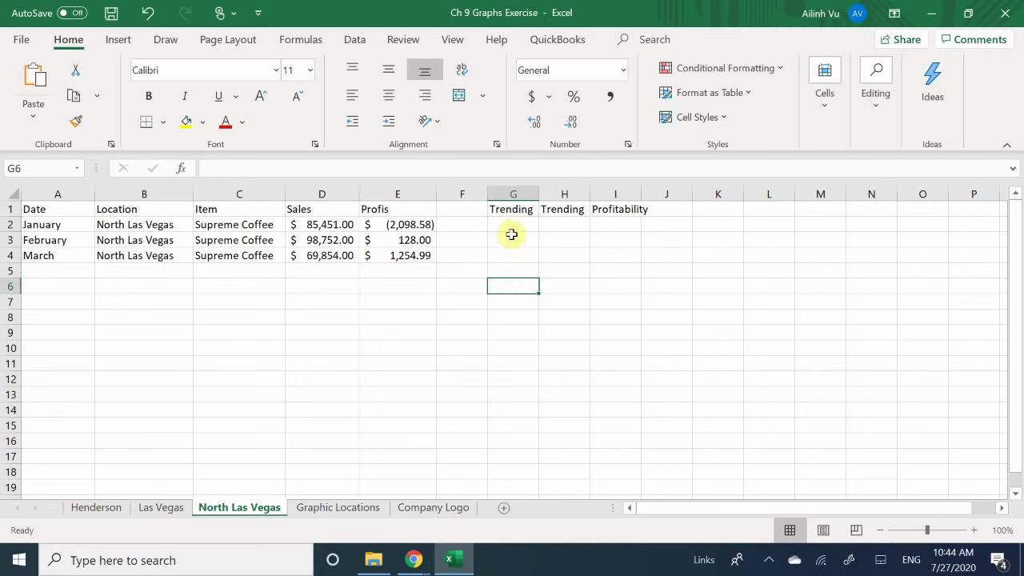
click(512, 231)
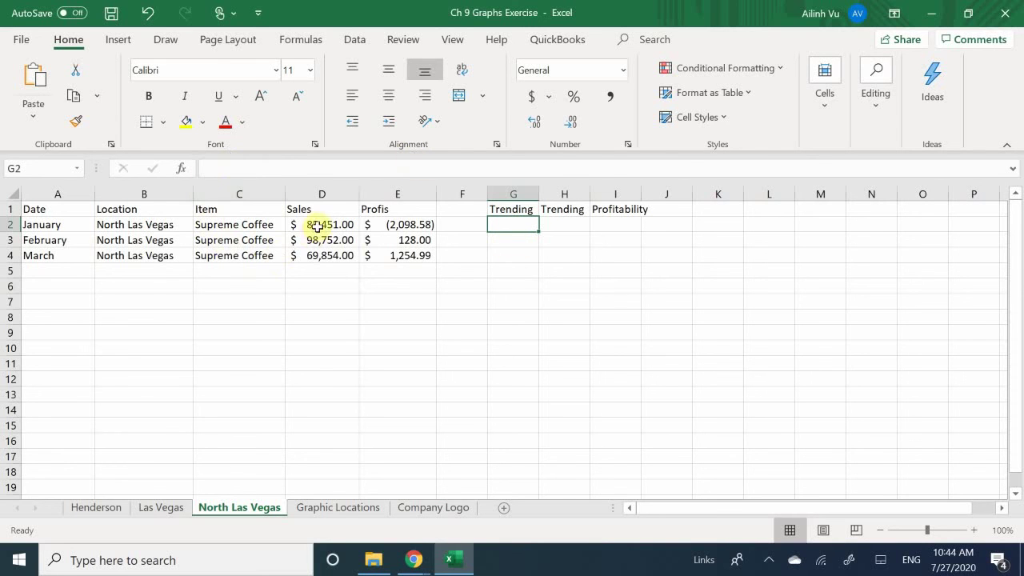
drag(316, 224, 321, 255)
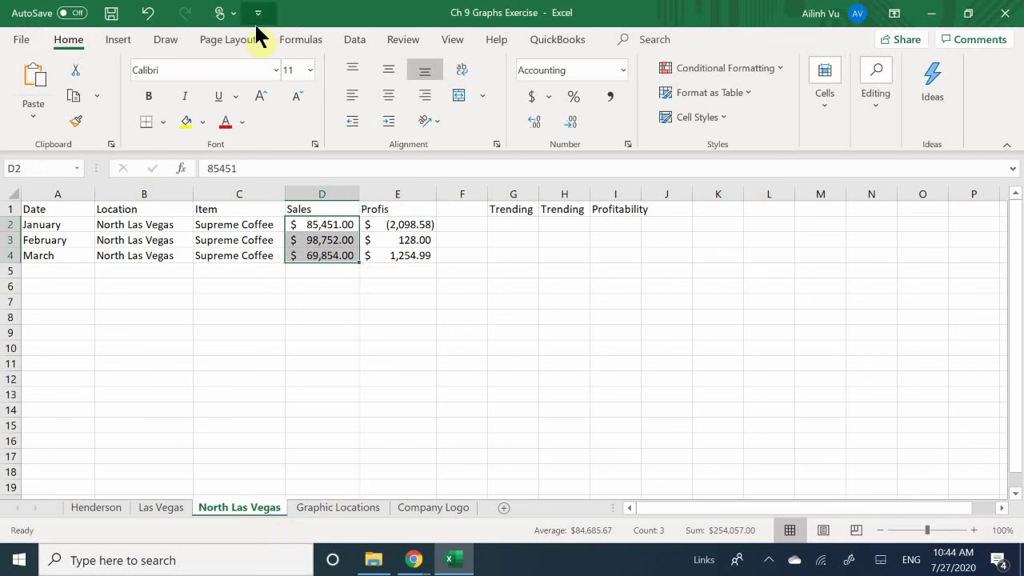
click(106, 37)
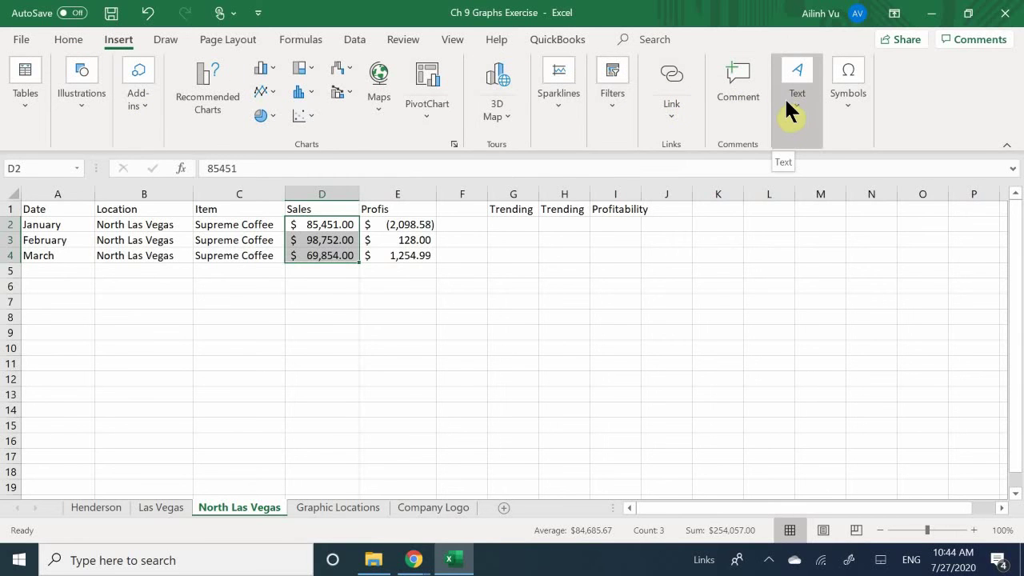
click(554, 110)
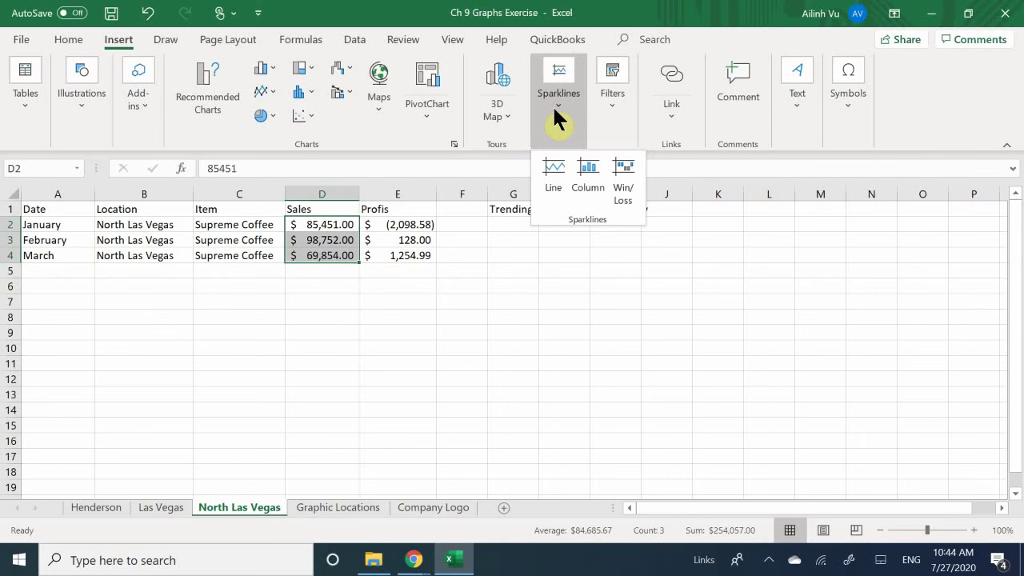
click(556, 184)
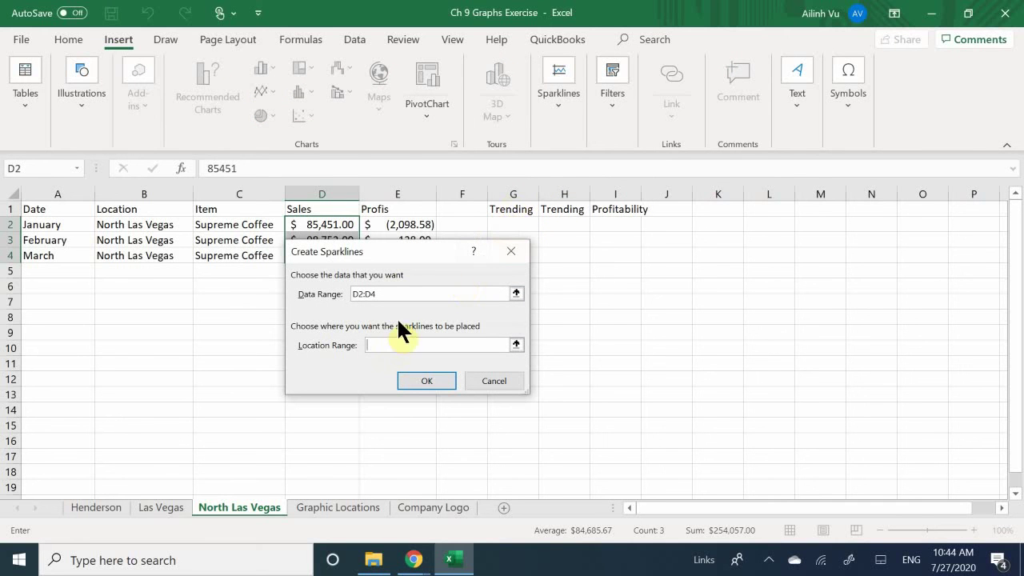
click(502, 224)
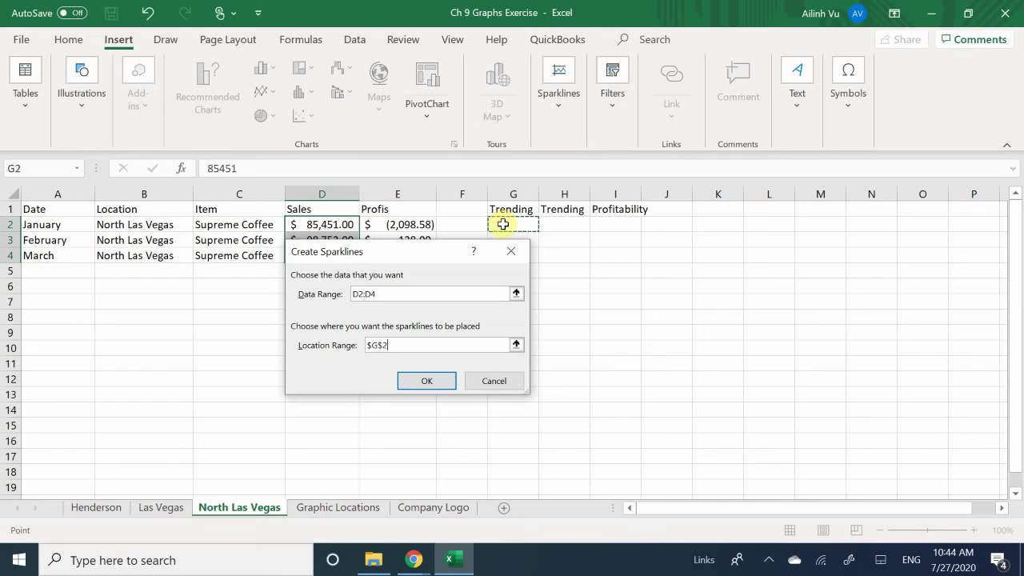
click(419, 381)
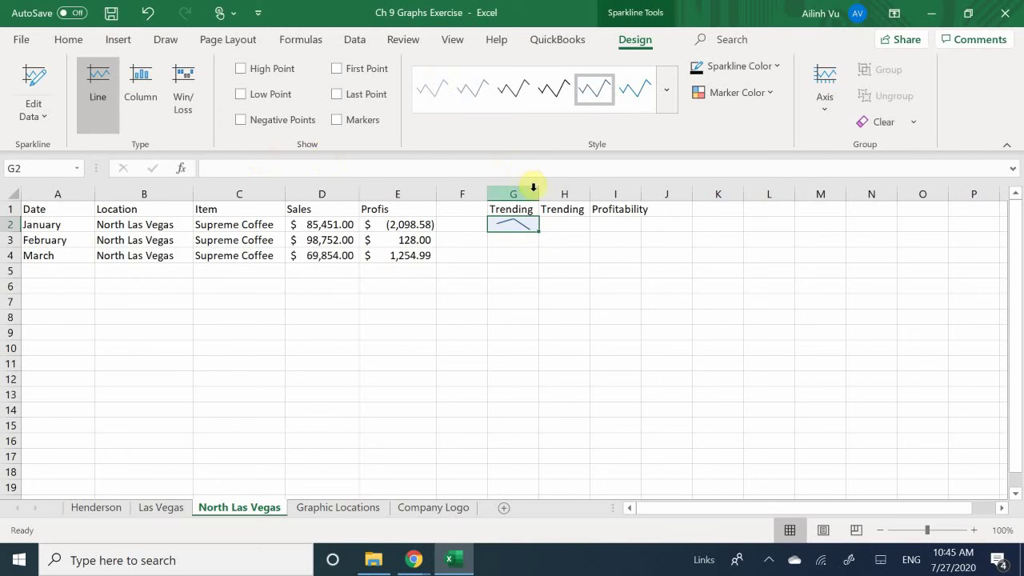
Widen the two Trending columns, G and H, and make rows 2 to 4 about twice as tall.
click(560, 197)
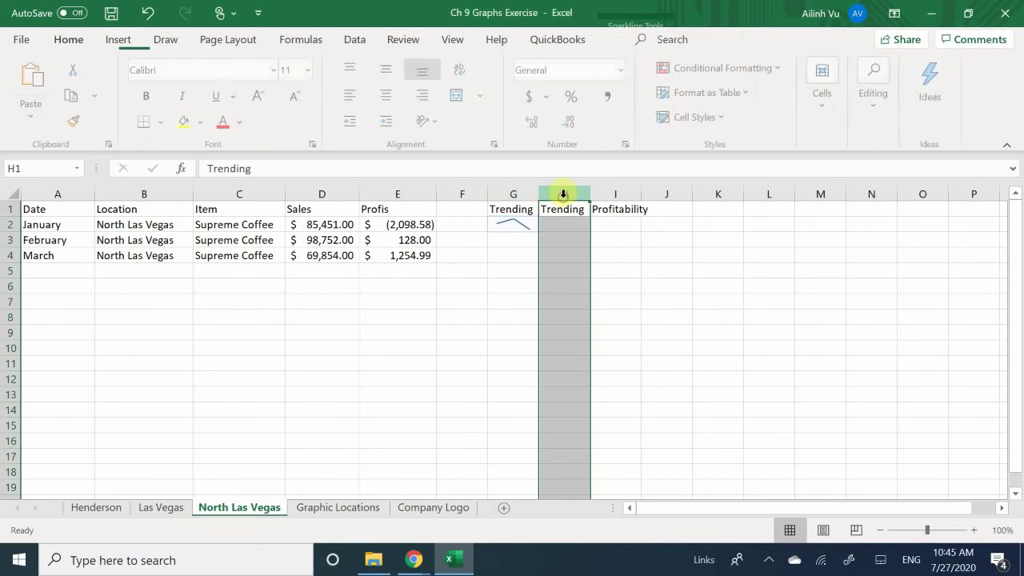
drag(539, 193, 572, 198)
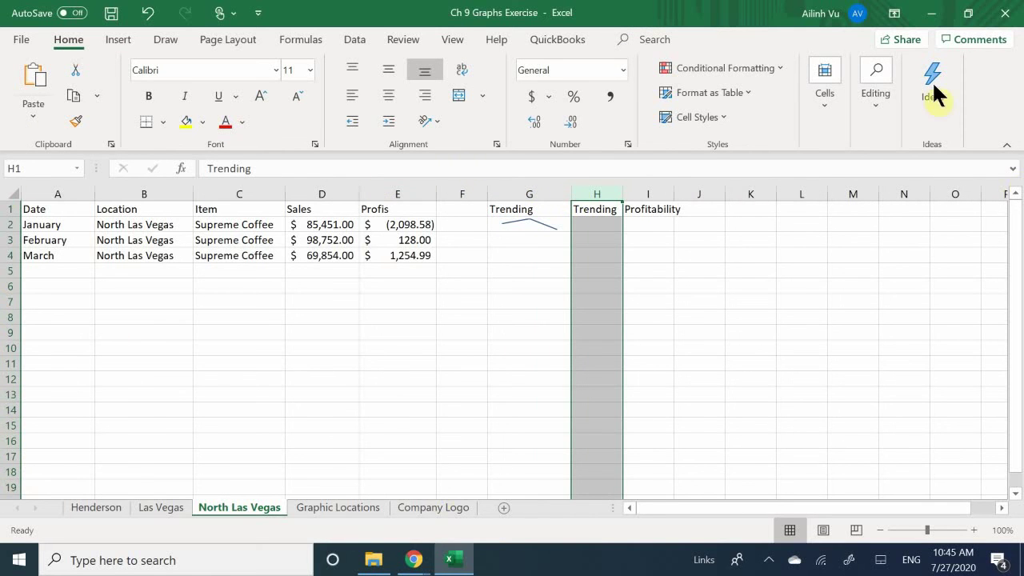
mouse_move(13, 229)
mouse_down()
mouse_move(11, 256)
mouse_move(14, 231)
mouse_move(15, 247)
mouse_up()
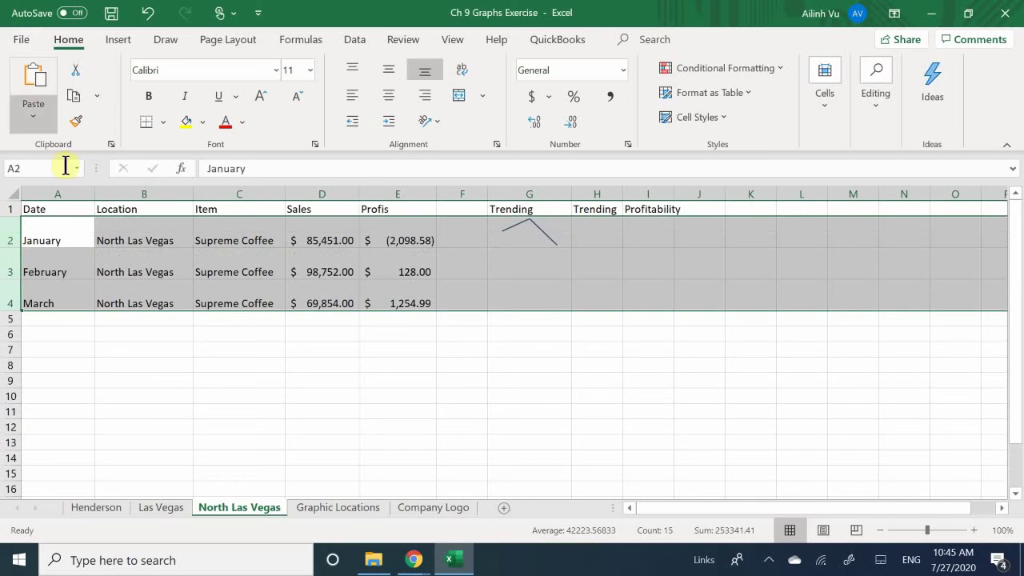
click(552, 250)
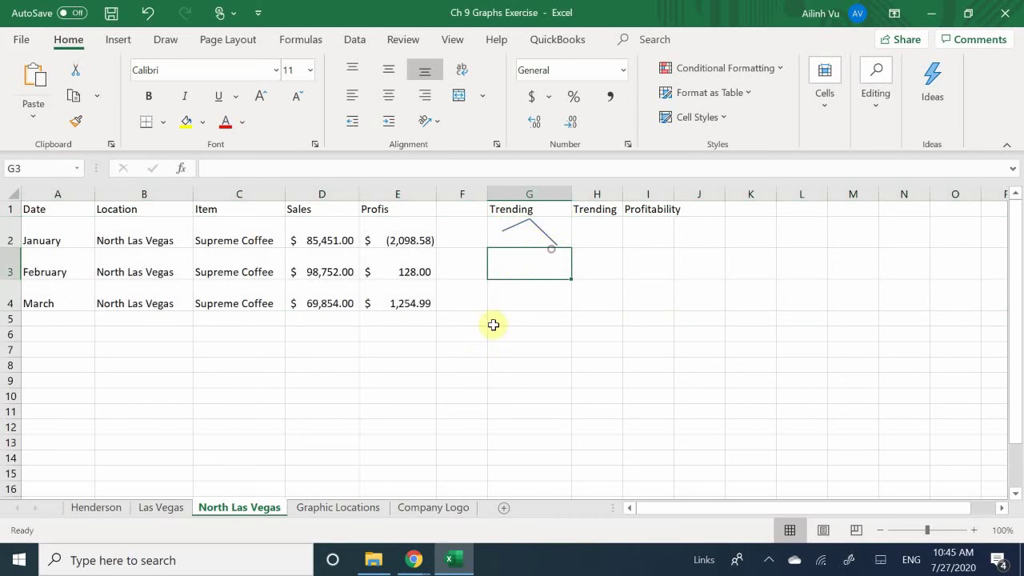
click(535, 236)
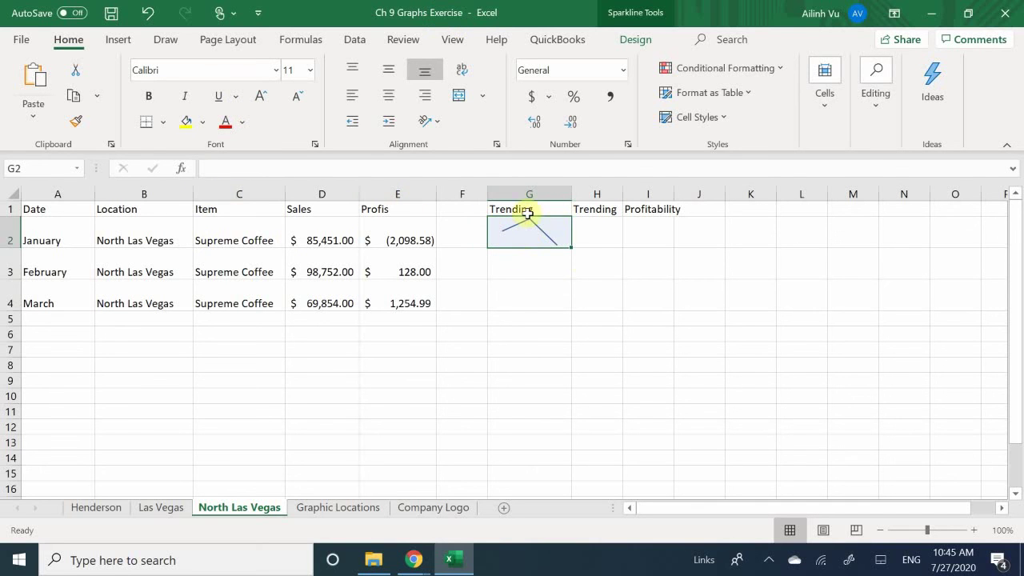
click(613, 236)
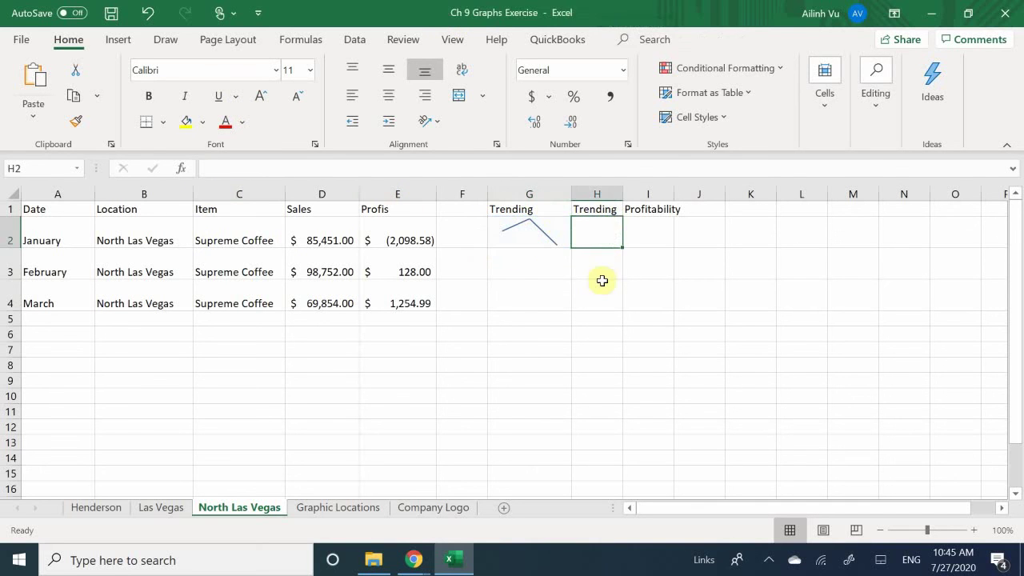
drag(623, 193, 648, 194)
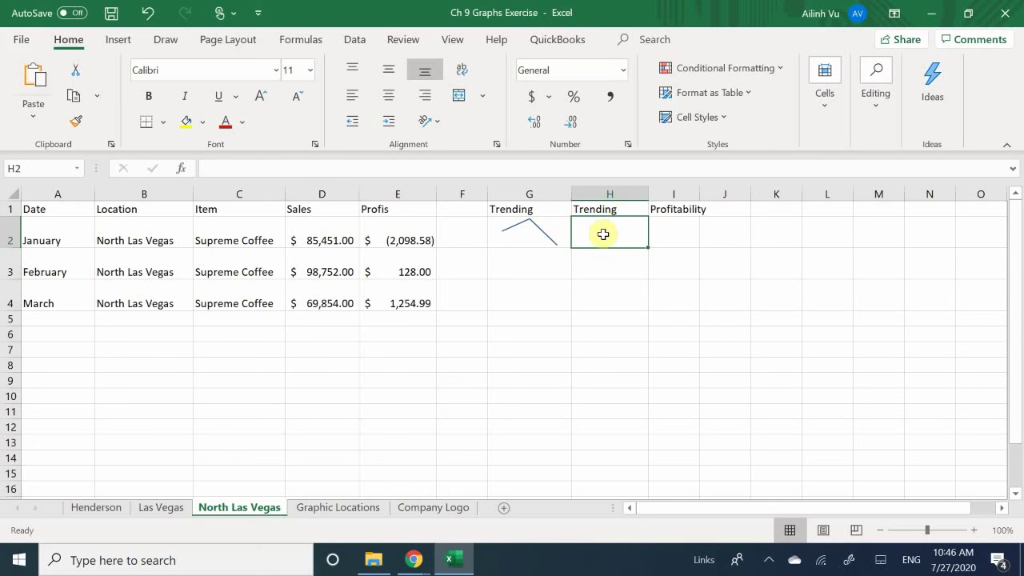
Insert a column sparkline in H2 from the sales data in D2:D4.
drag(315, 235, 322, 299)
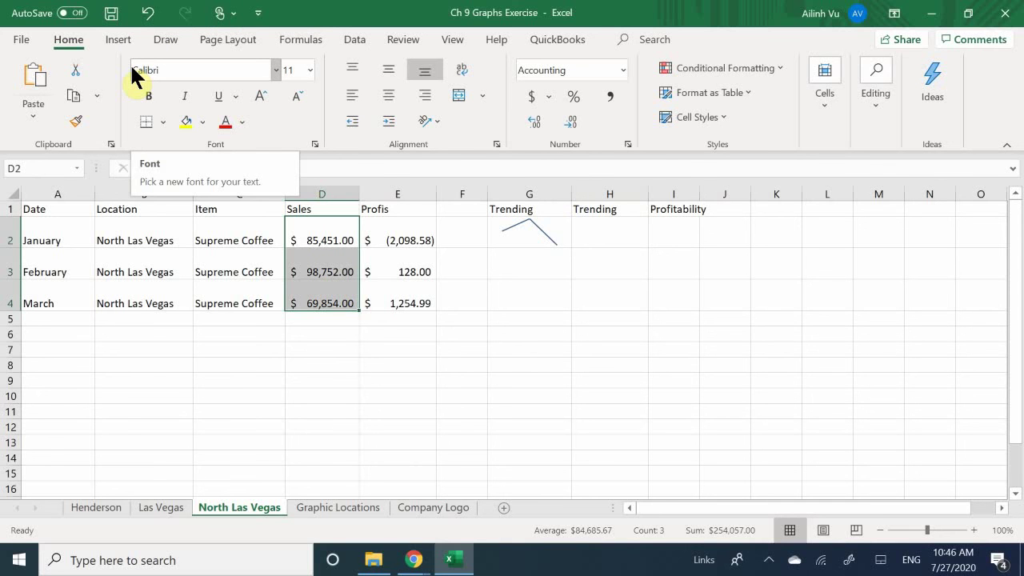
click(116, 39)
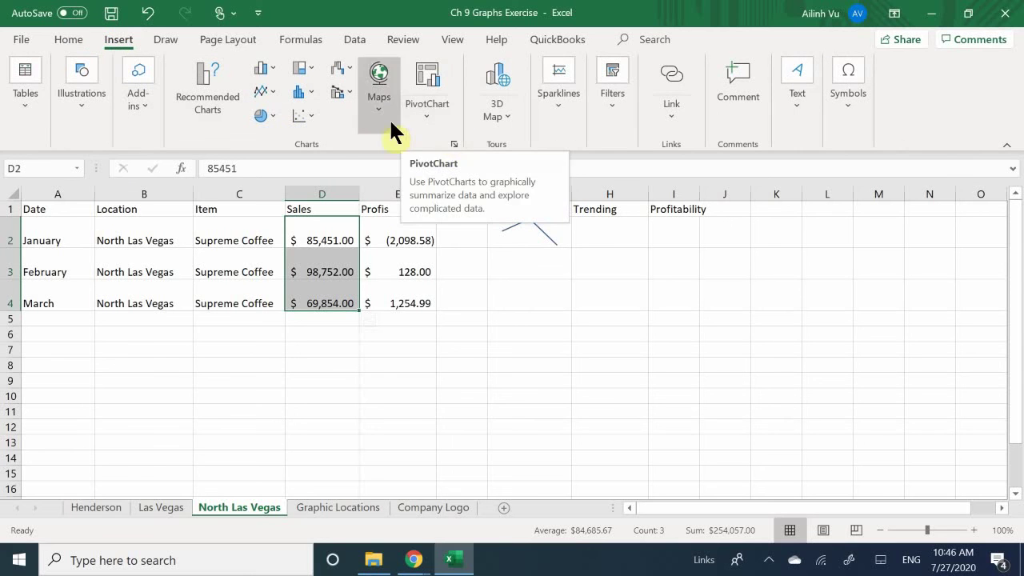
click(557, 100)
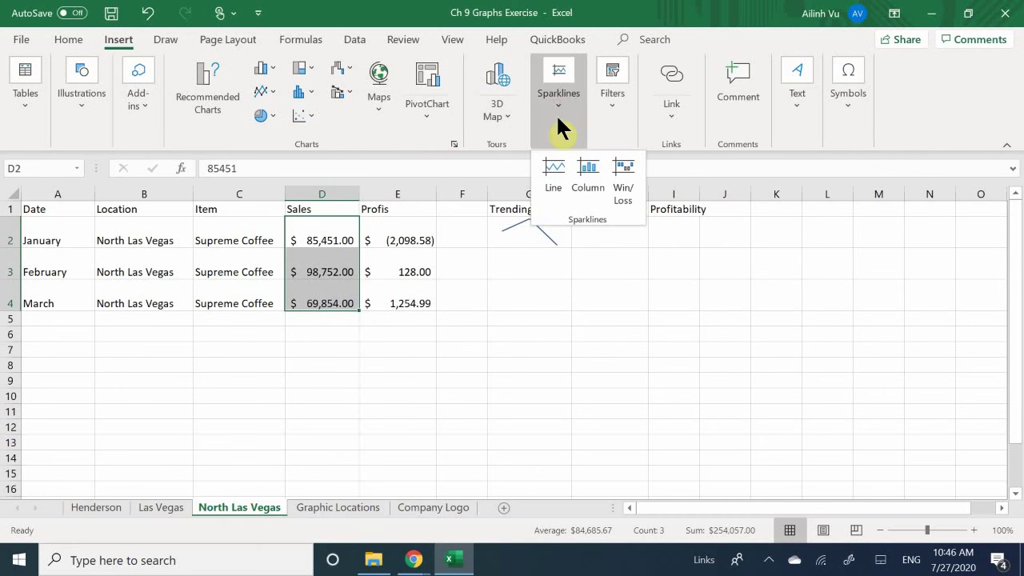
click(587, 180)
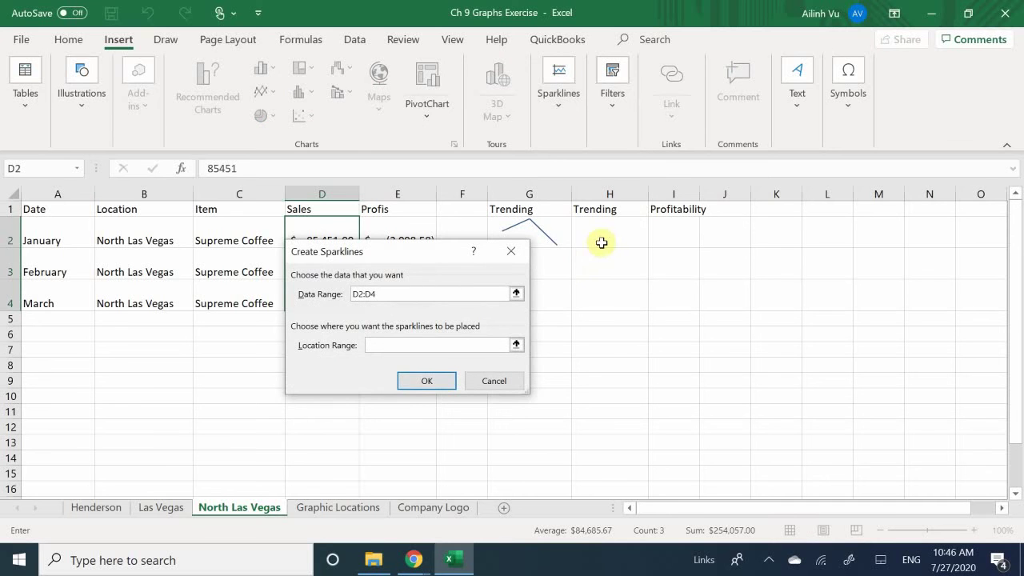
click(605, 234)
click(422, 378)
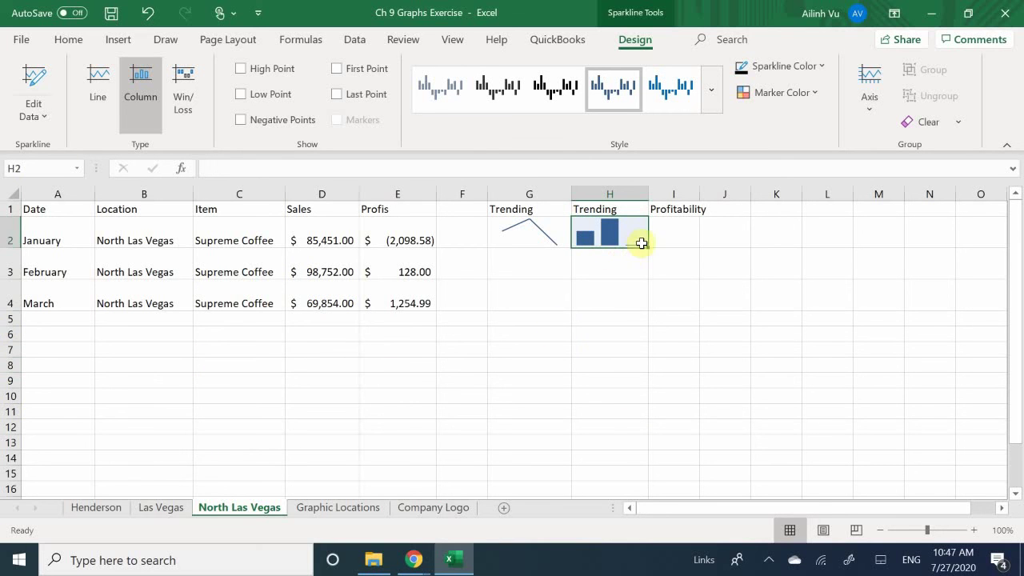
Insert a win/loss sparkline in the Profitability cell I2 from the profit data in E2:E4.
click(670, 232)
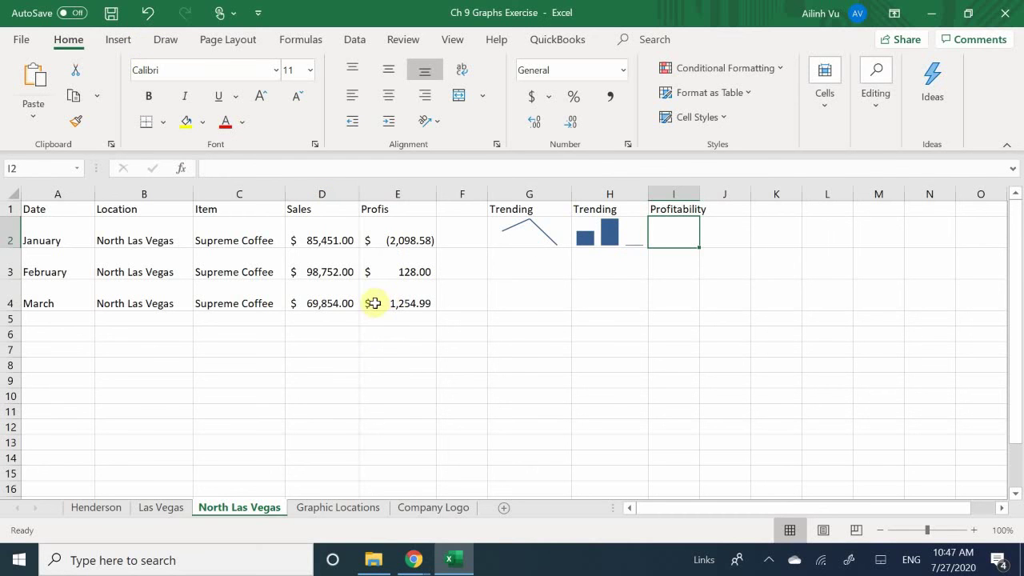
click(431, 225)
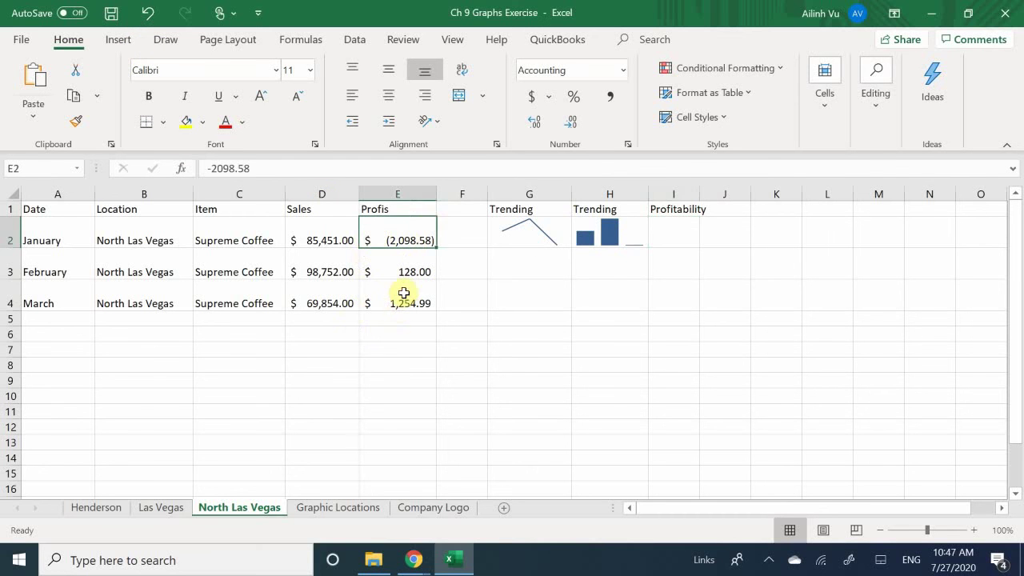
drag(403, 292, 411, 263)
click(415, 234)
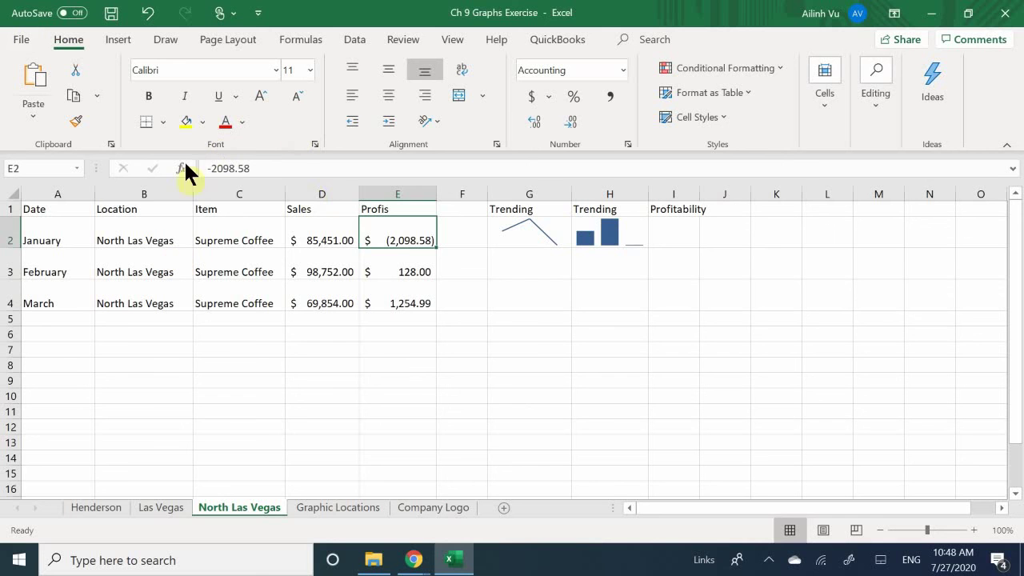
drag(389, 230, 384, 300)
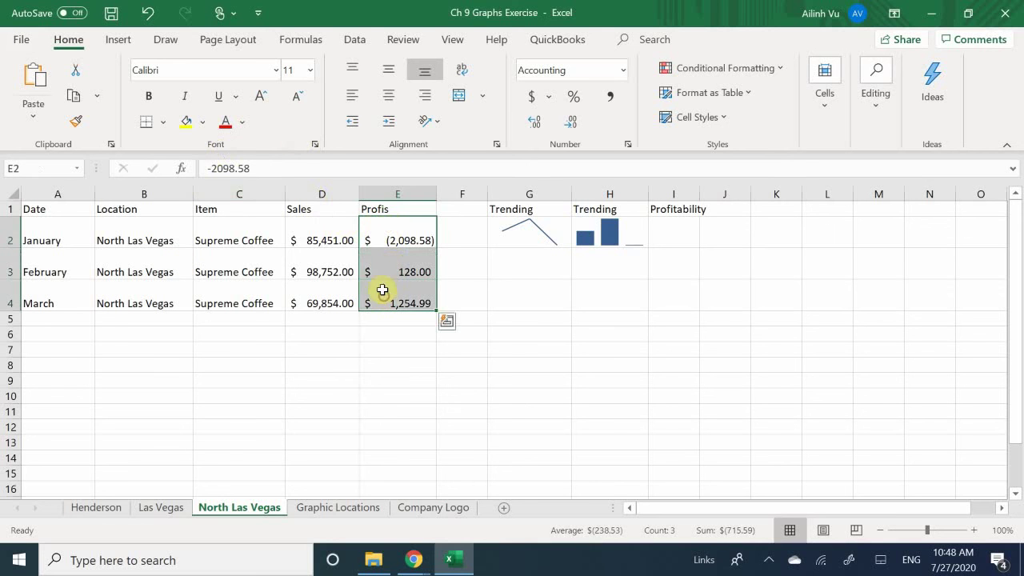
click(135, 37)
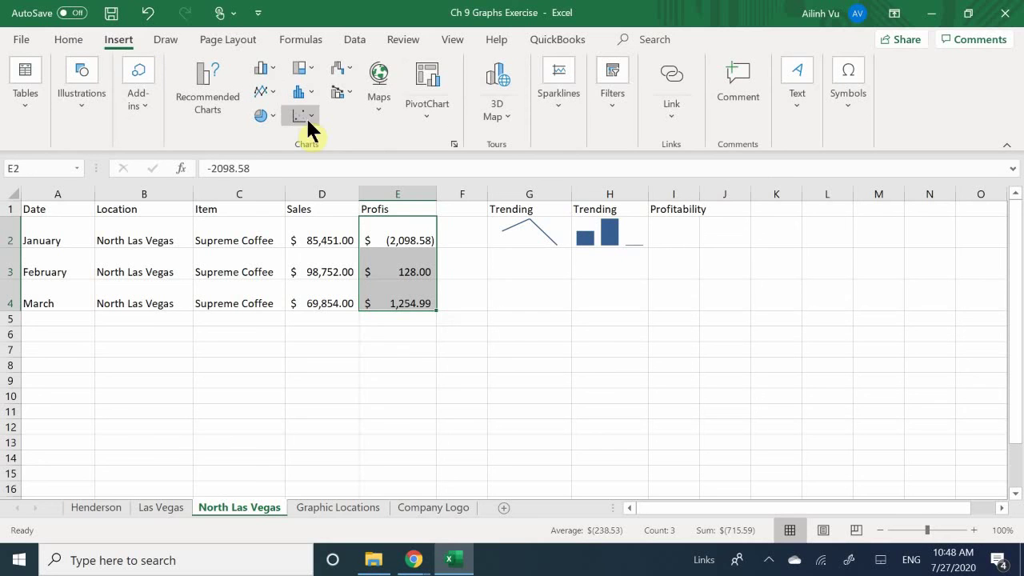
click(553, 102)
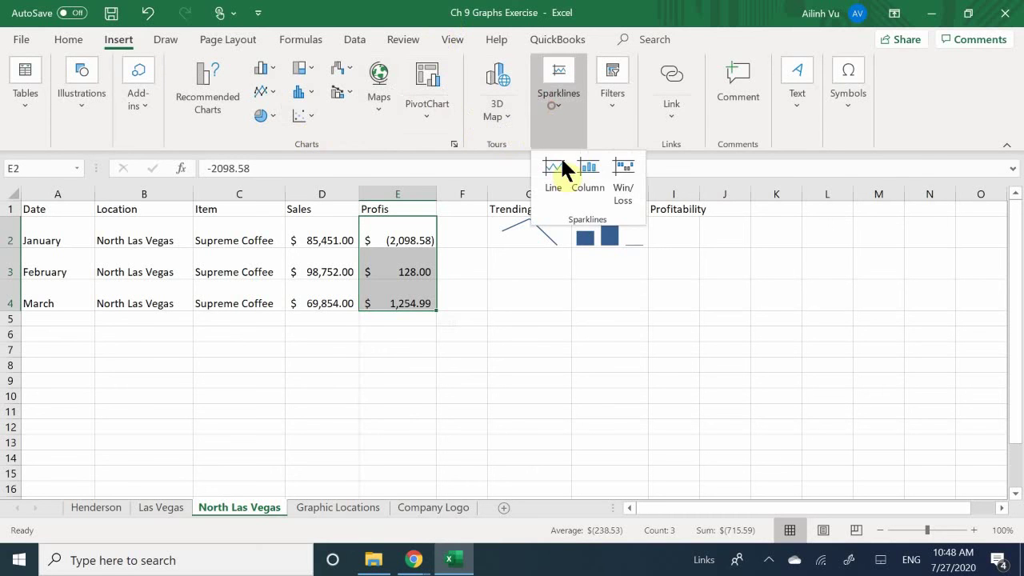
click(625, 193)
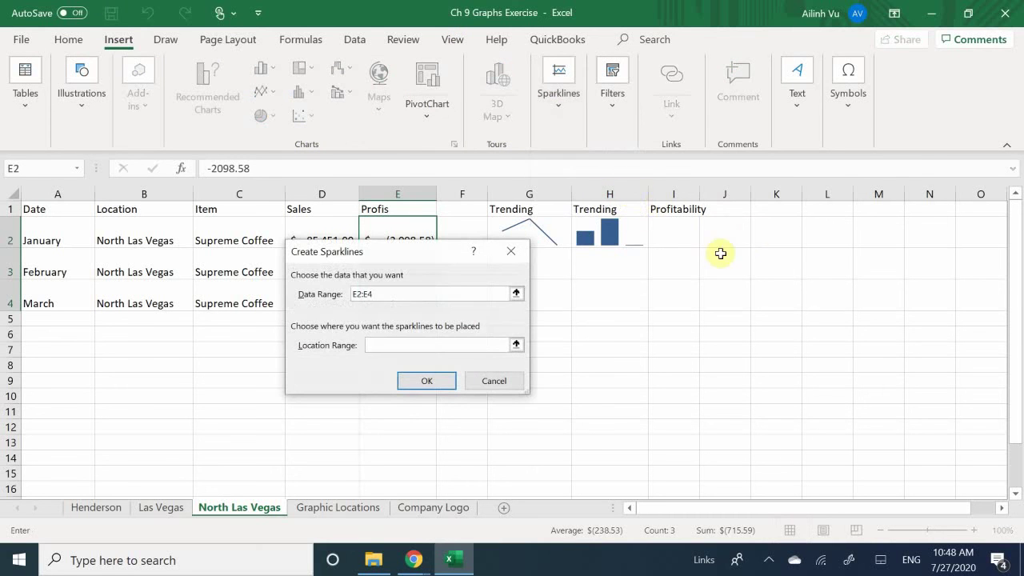
click(676, 232)
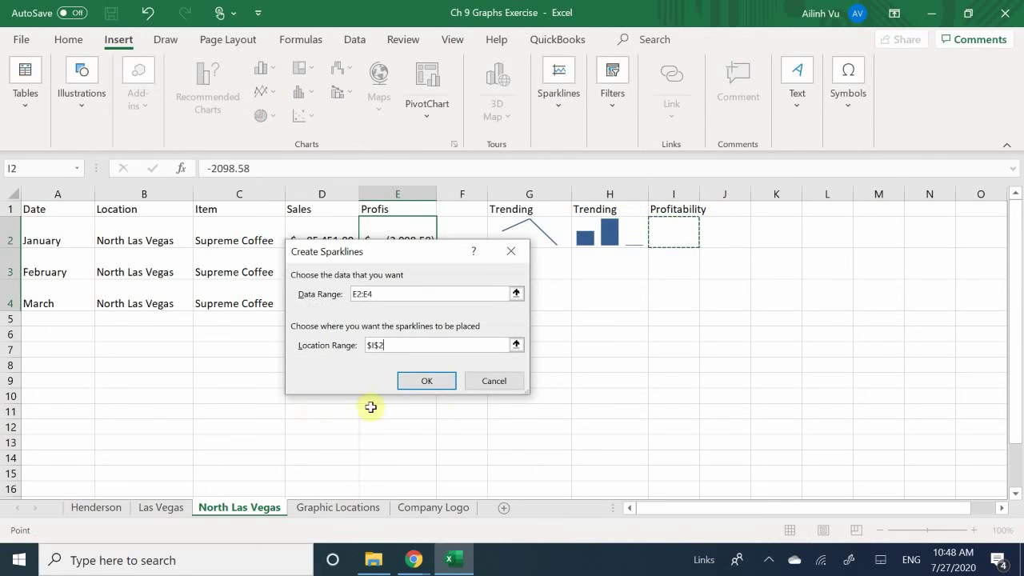
click(425, 381)
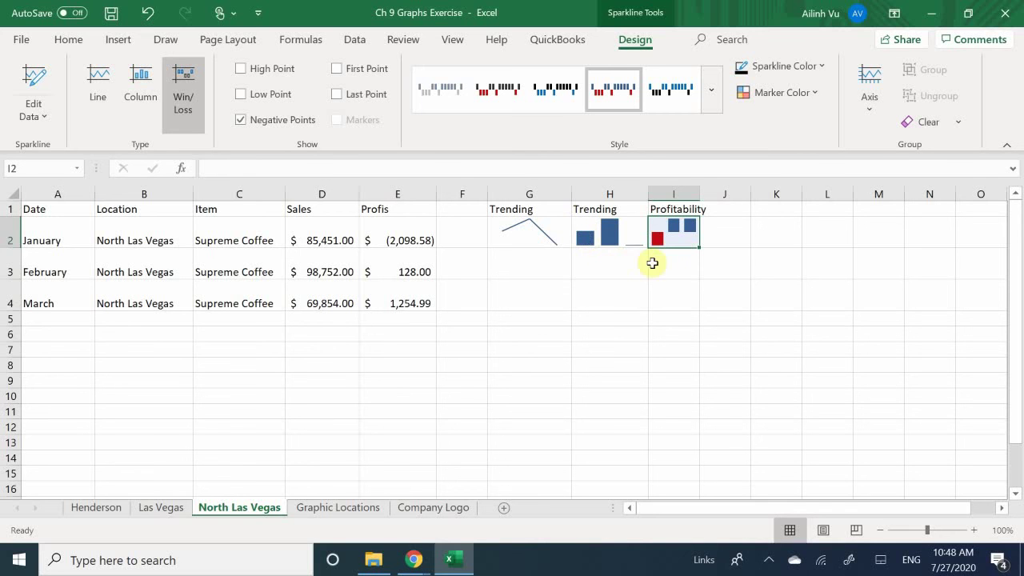
click(696, 261)
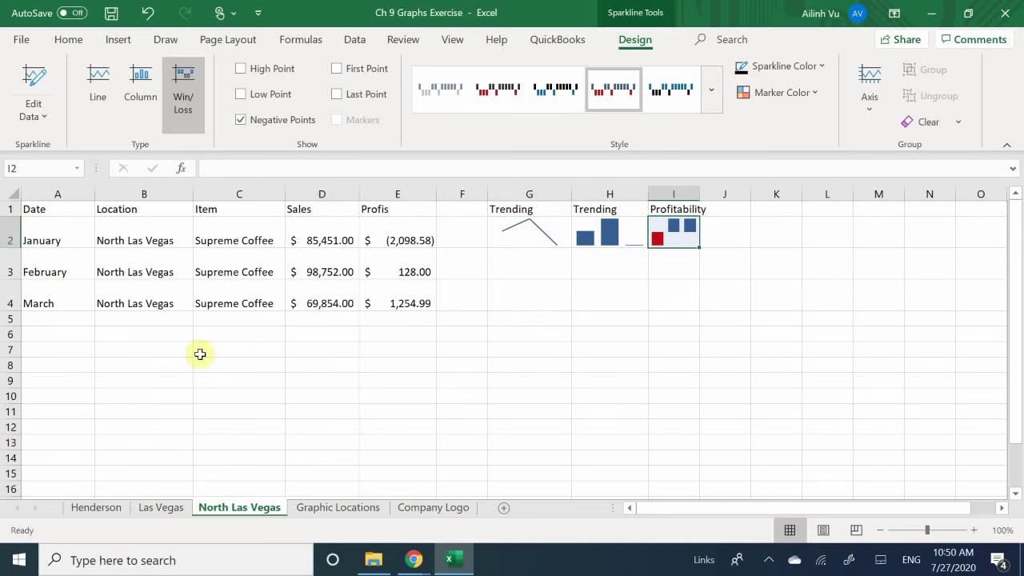
On the Graphic Locations sheet, search online pictures for "Coffe Mug" and insert the orange steaming coffee cup image.
click(315, 514)
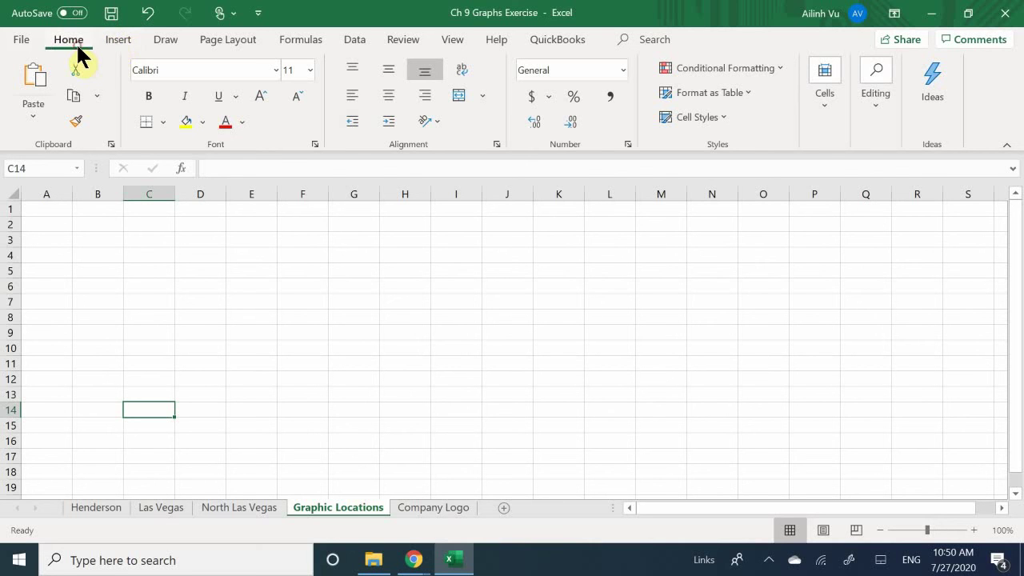
click(120, 38)
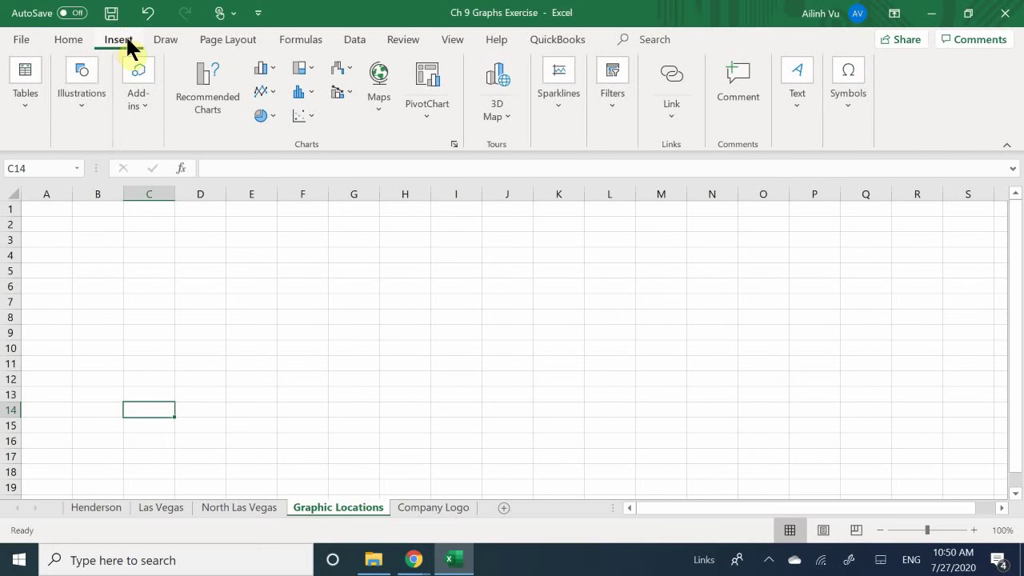
click(86, 112)
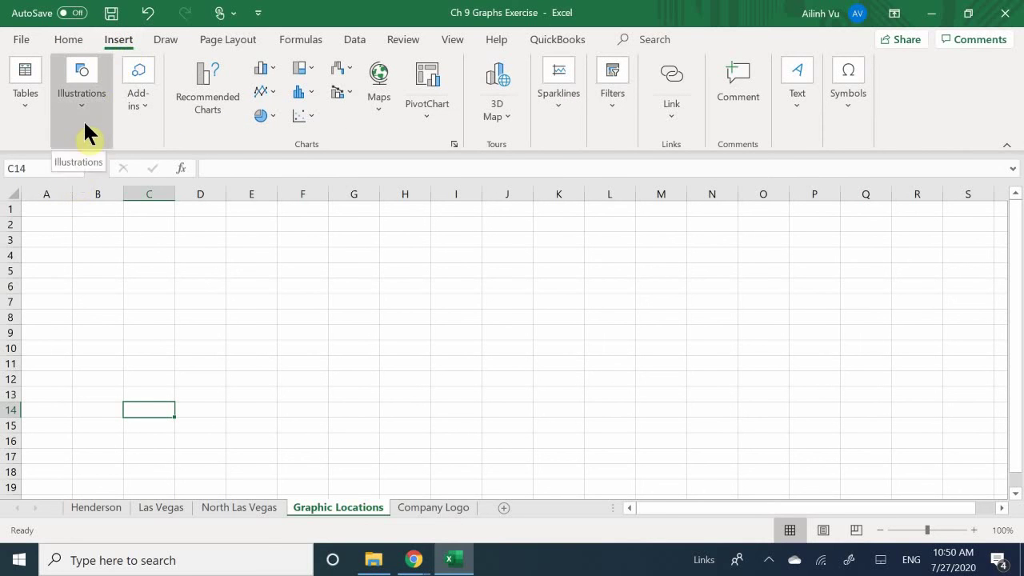
click(83, 119)
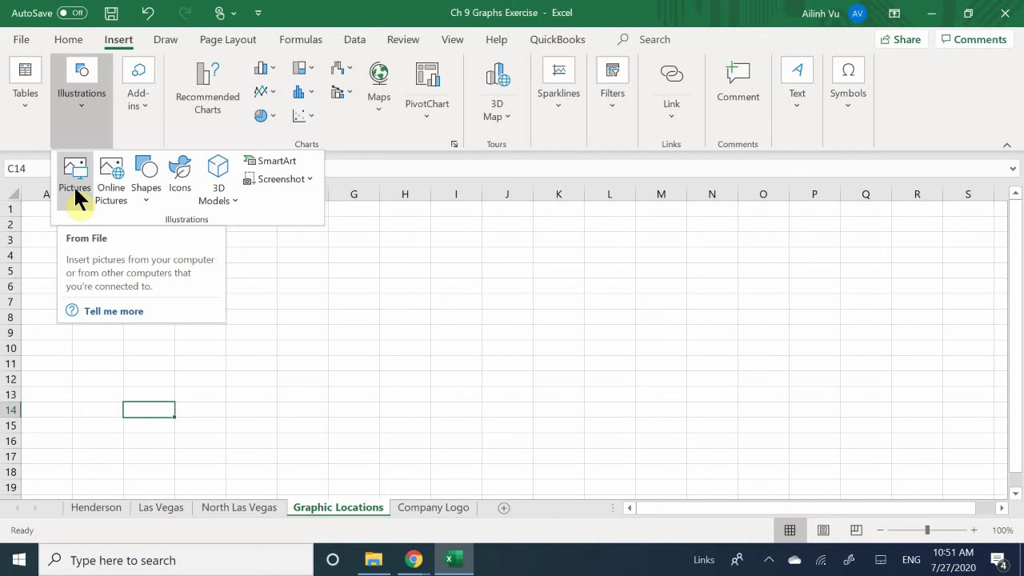
click(105, 178)
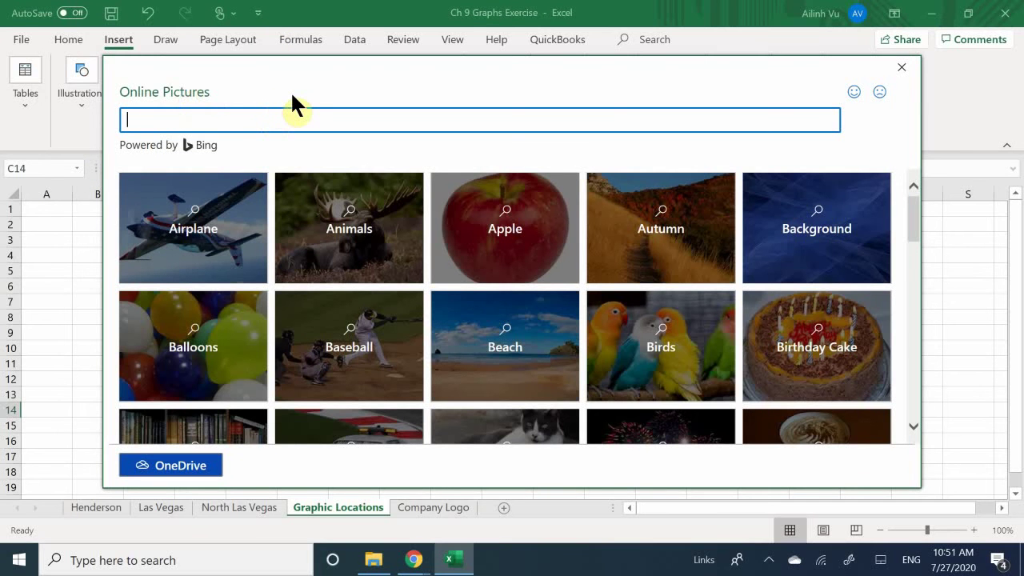
text(Coffe Mug)
key(Return)
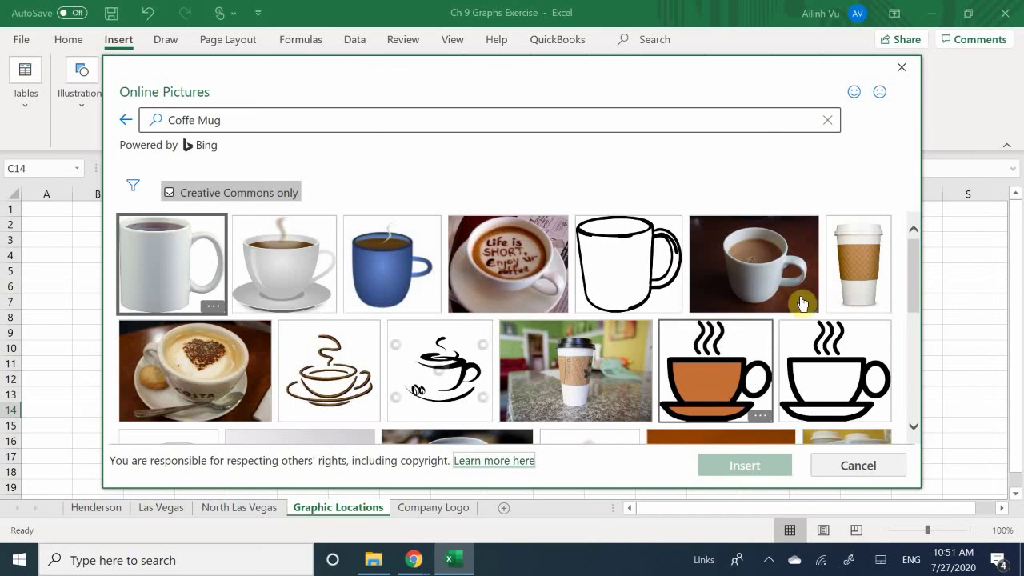
click(705, 371)
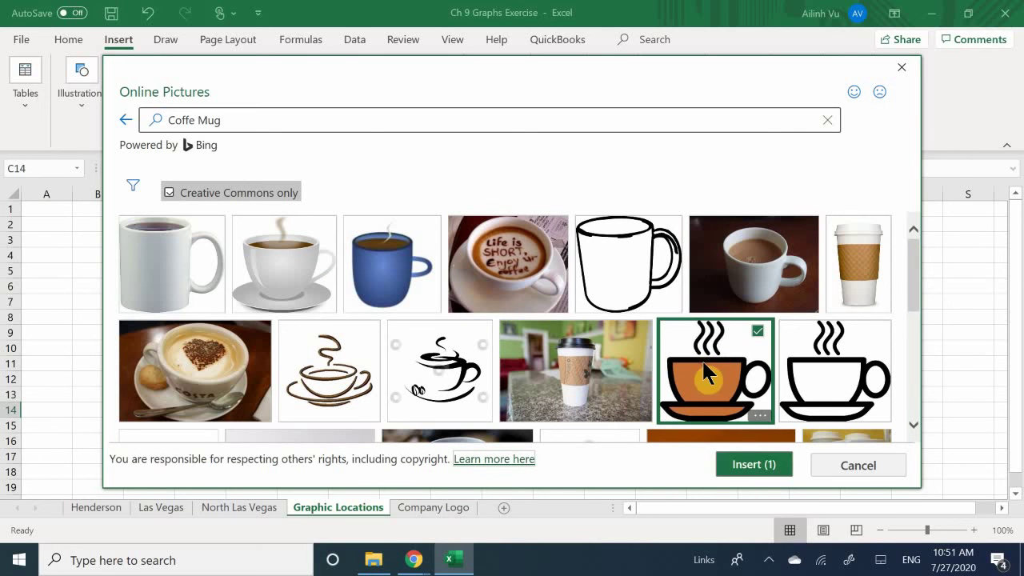
key(Return)
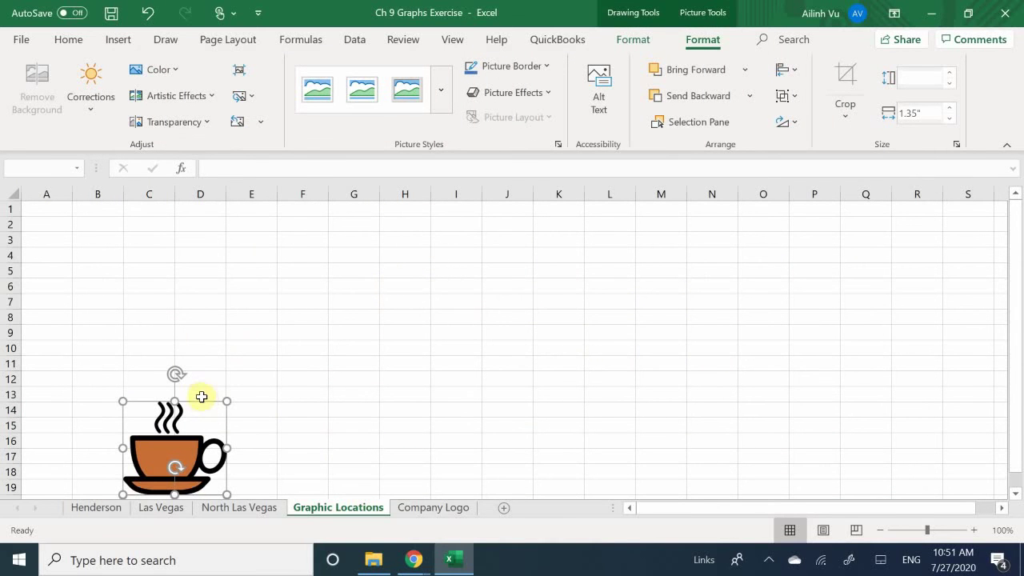
Reposition the coffee cup picture with its attribution text, shrink it to about 1.01" wide, and delete both.
drag(197, 401, 131, 221)
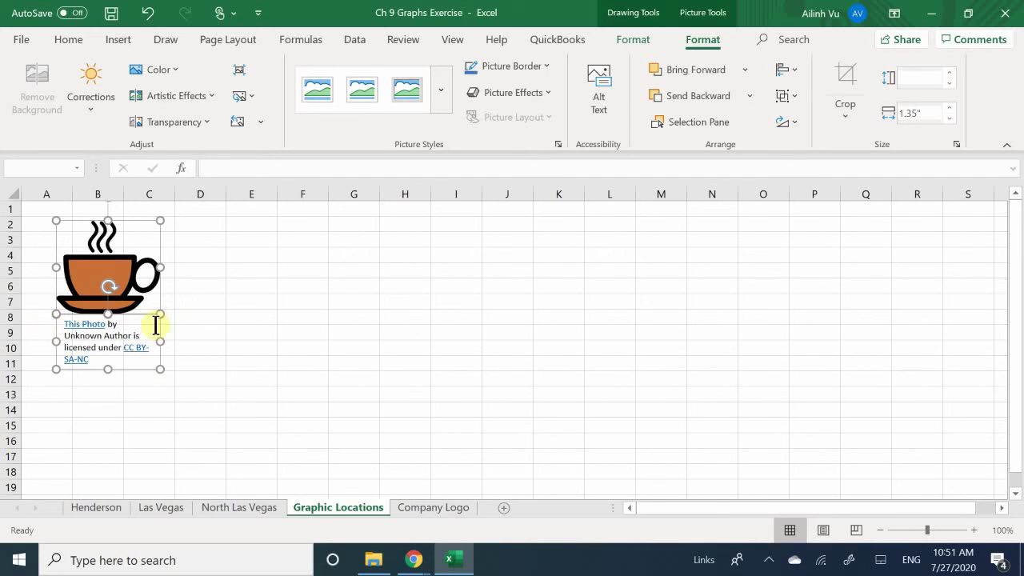
drag(159, 317, 138, 344)
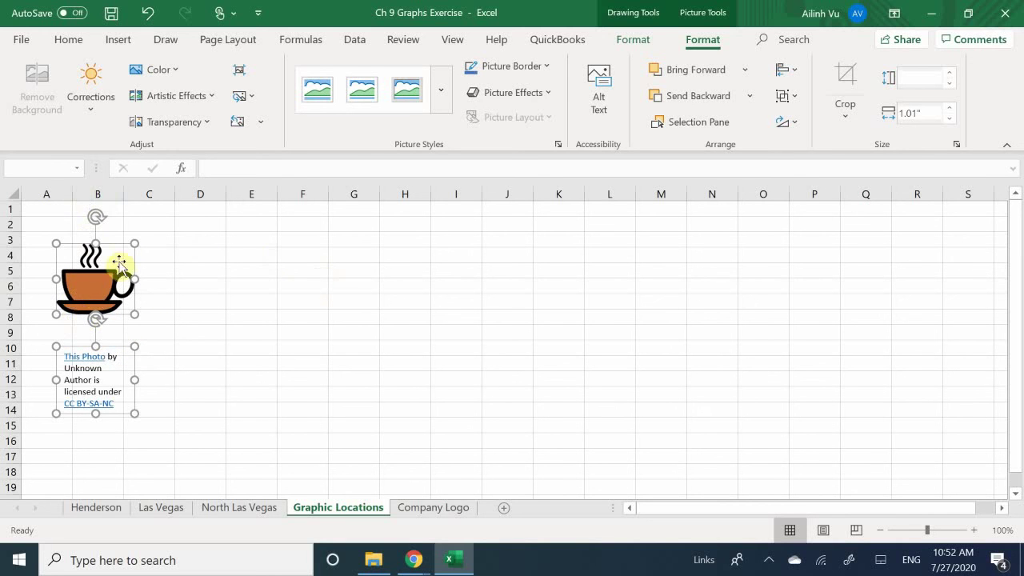
drag(120, 241, 267, 224)
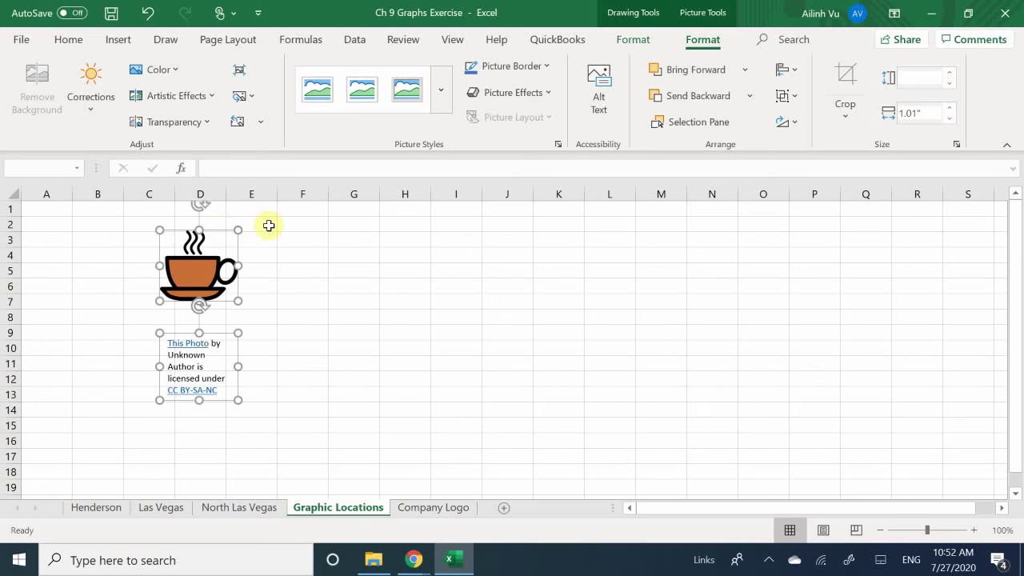
key(Delete)
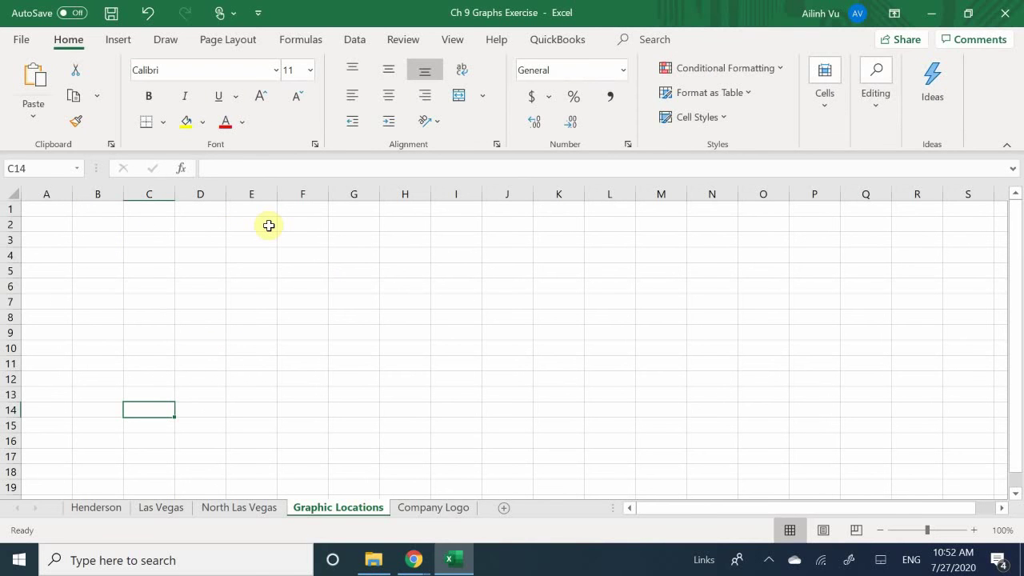
Open the SmartArt graphic gallery for the Graphic Locations sheet.
click(106, 38)
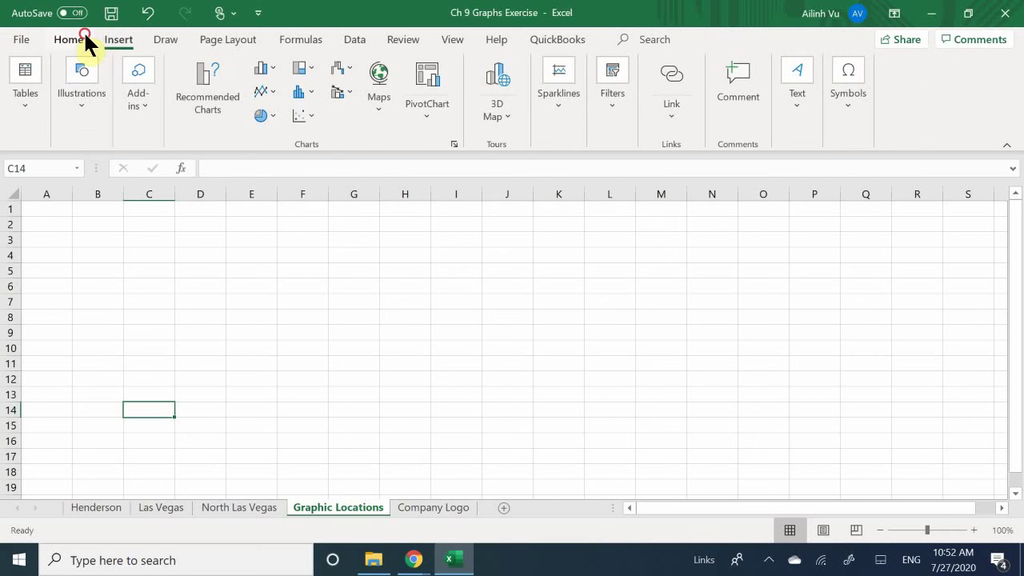
click(84, 32)
click(108, 38)
click(72, 112)
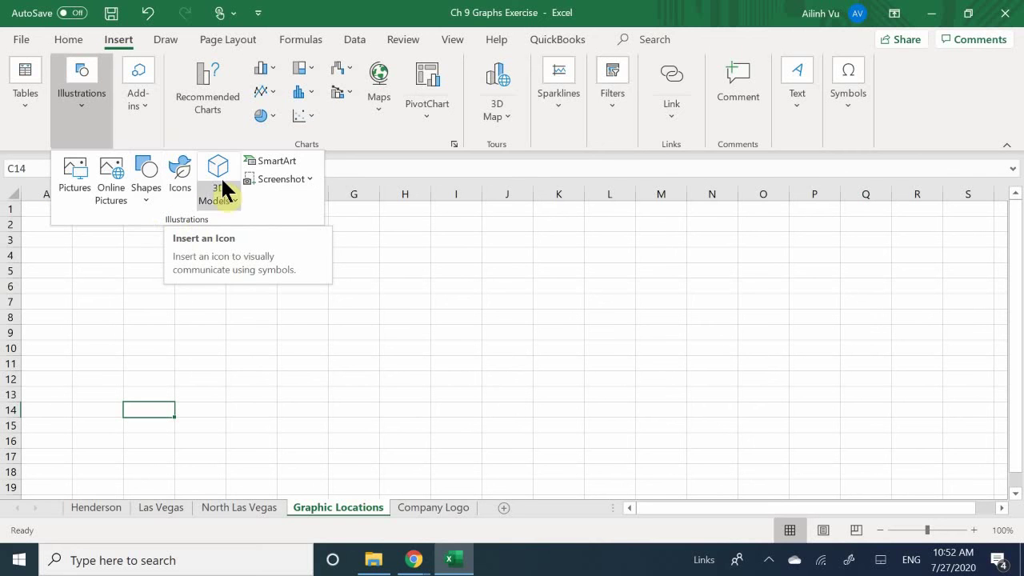
click(270, 160)
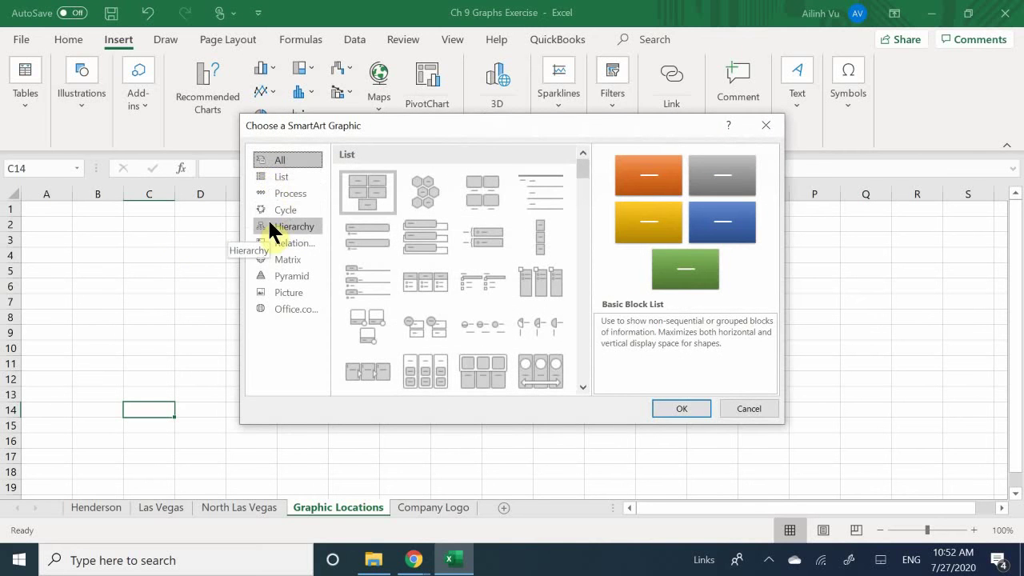
drag(389, 120, 434, 128)
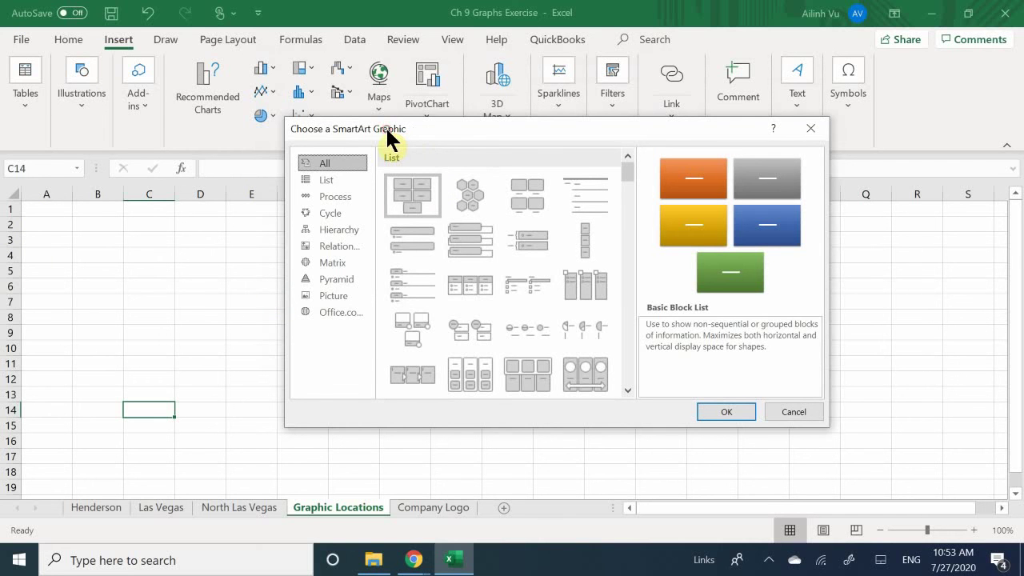
drag(385, 129, 357, 146)
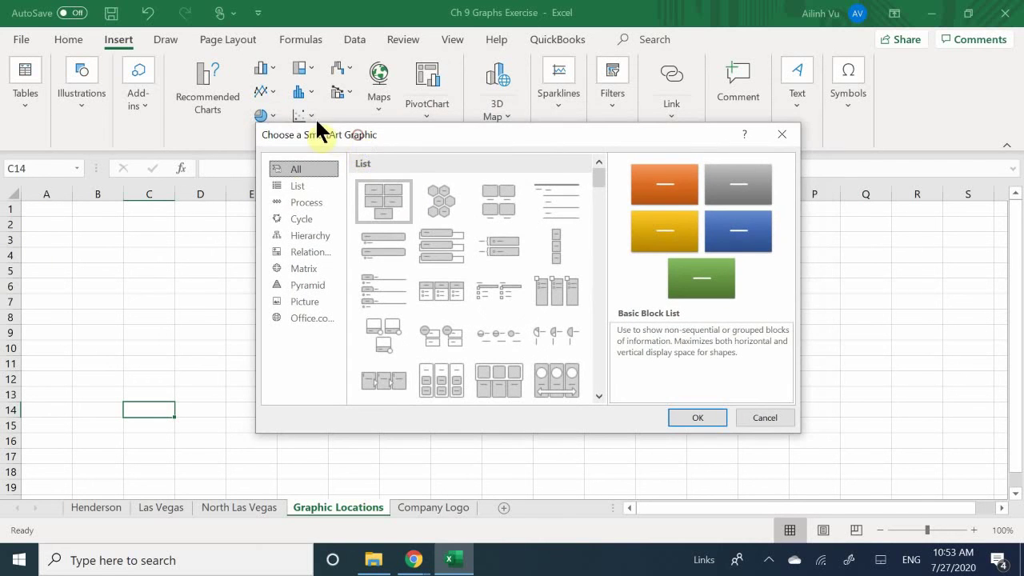
Examine the SmartArt layouts in the List, Process, Cycle, Hierarchy, Relationship, Matrix, Pyramid and Picture categories.
click(300, 187)
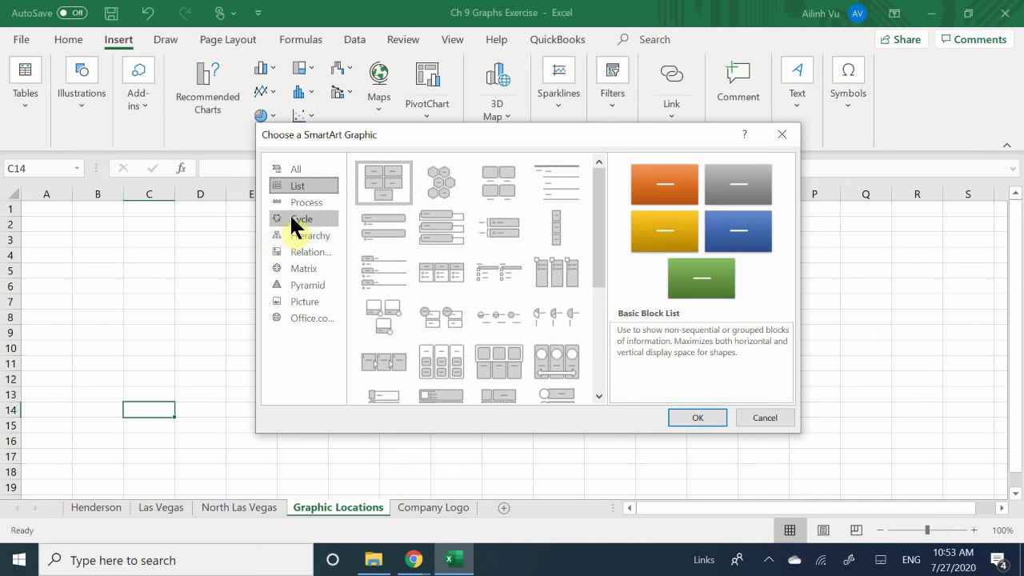
click(331, 210)
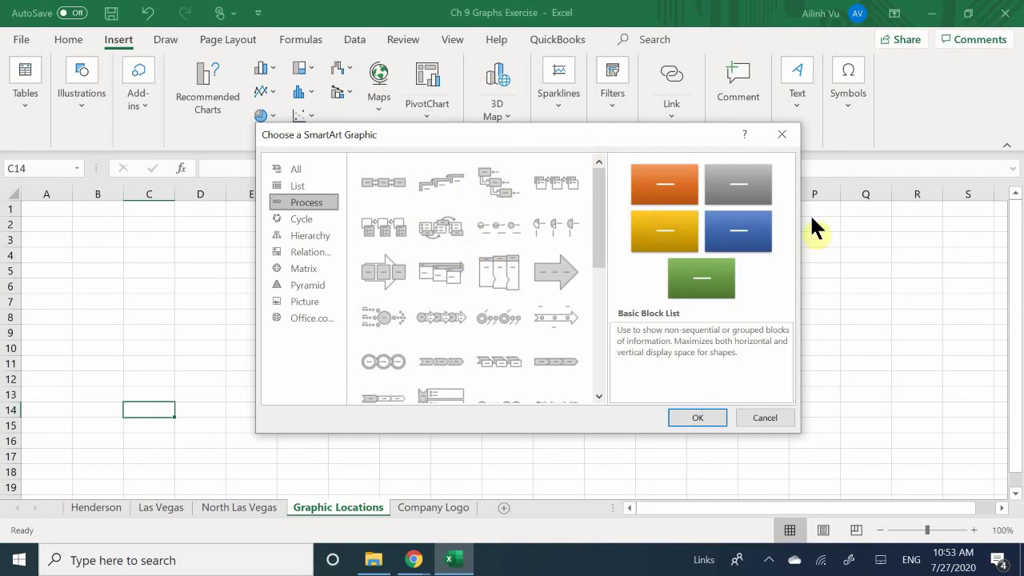
click(315, 216)
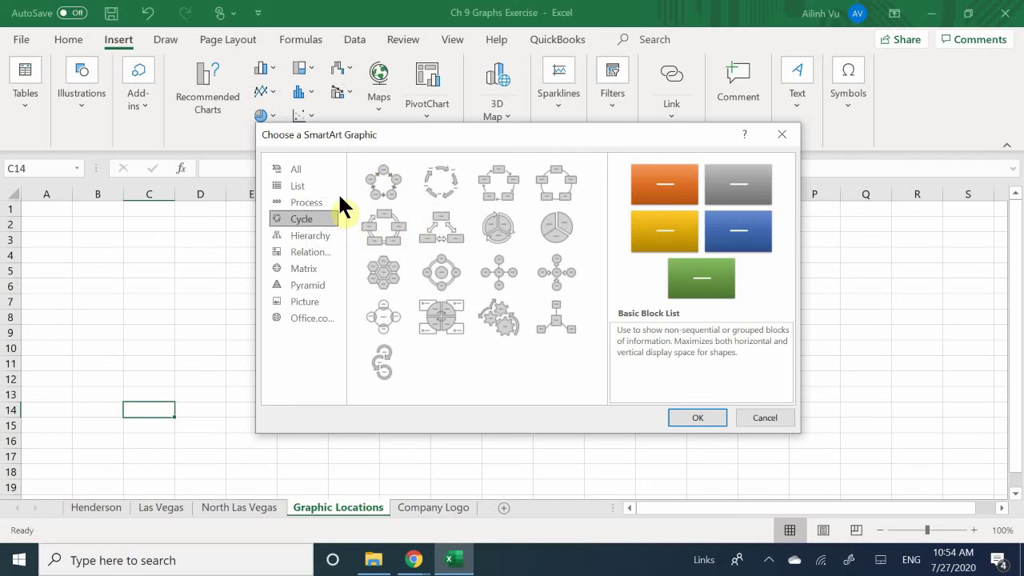
click(371, 226)
click(308, 235)
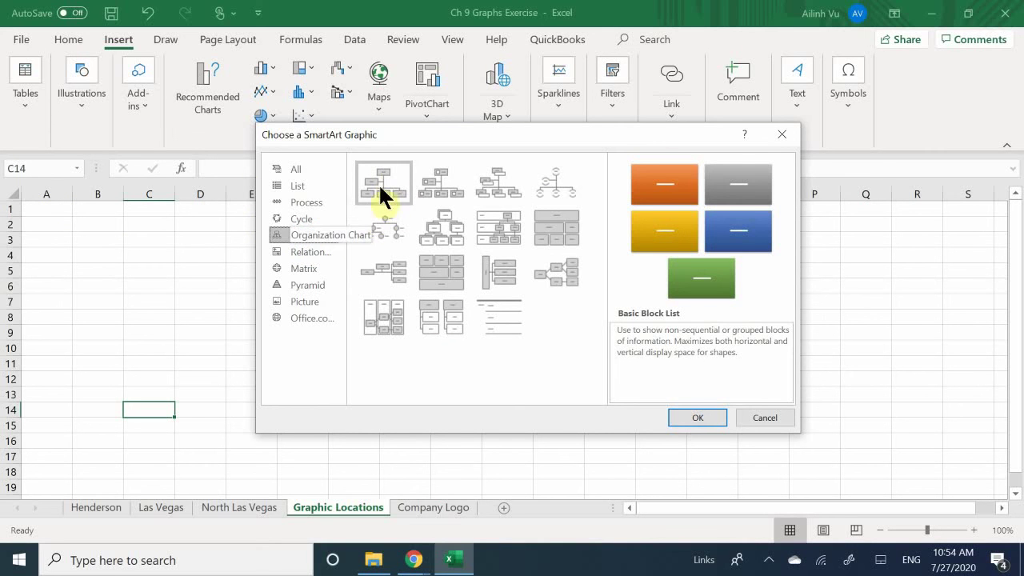
click(323, 250)
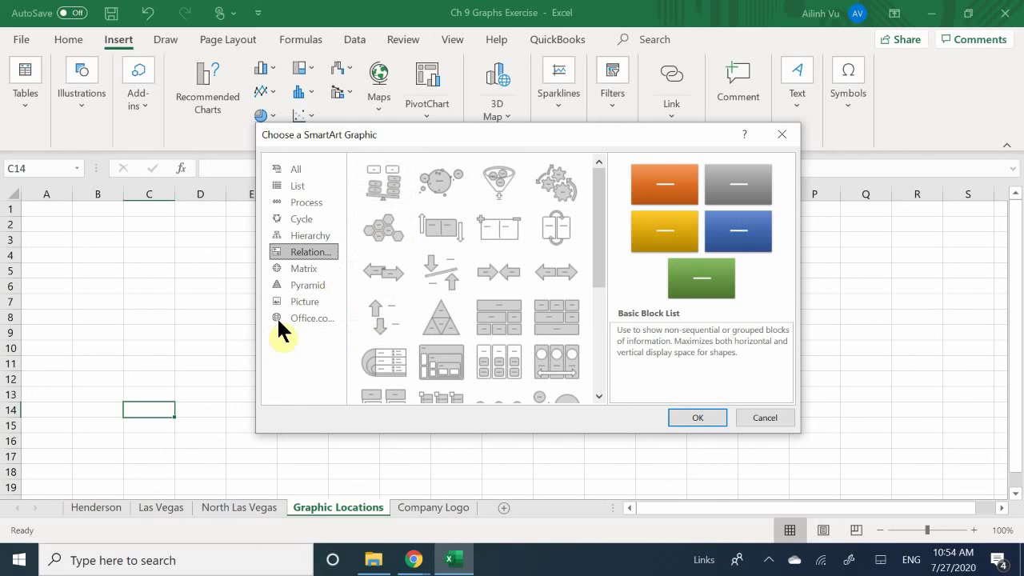
click(309, 287)
click(306, 301)
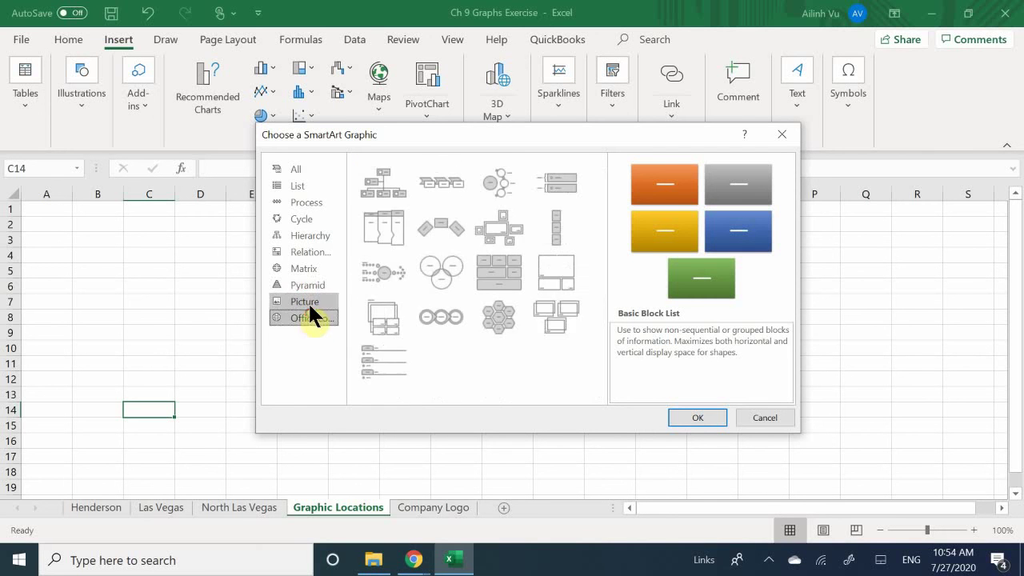
click(306, 253)
click(304, 268)
click(305, 301)
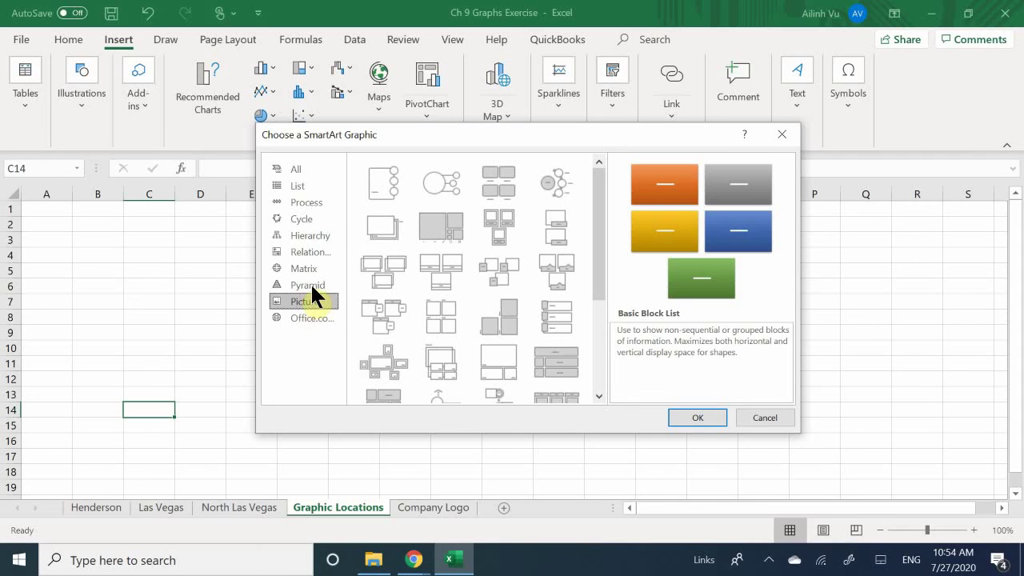
Insert the Organization Chart layout from the Hierarchy category as a SmartArt graphic.
click(309, 236)
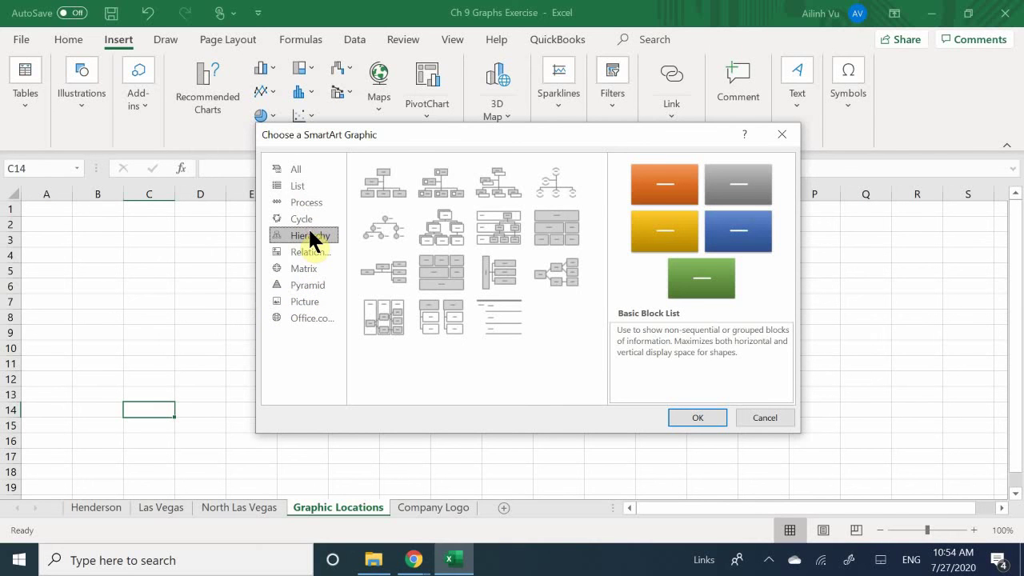
click(376, 180)
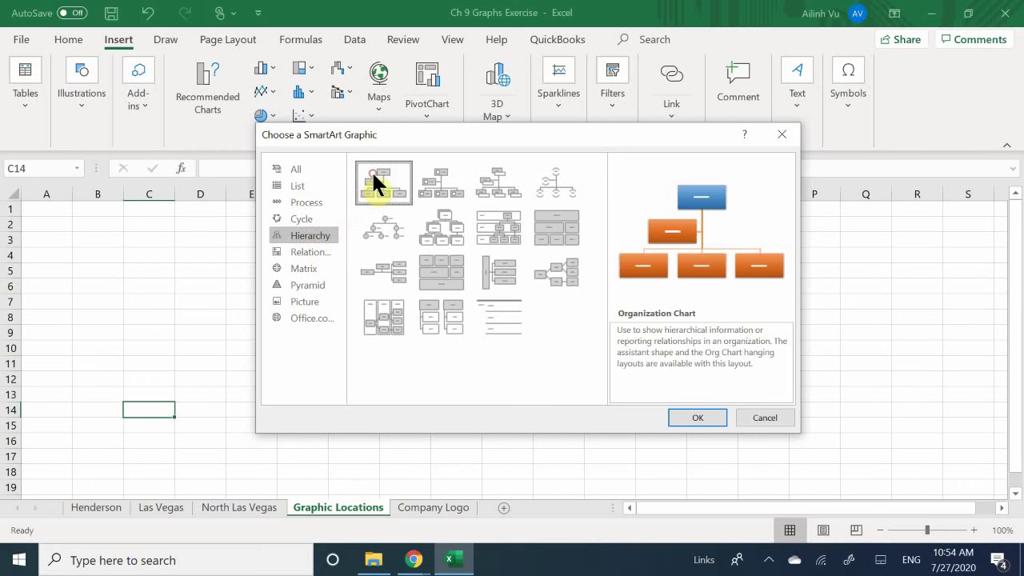
double_click(375, 181)
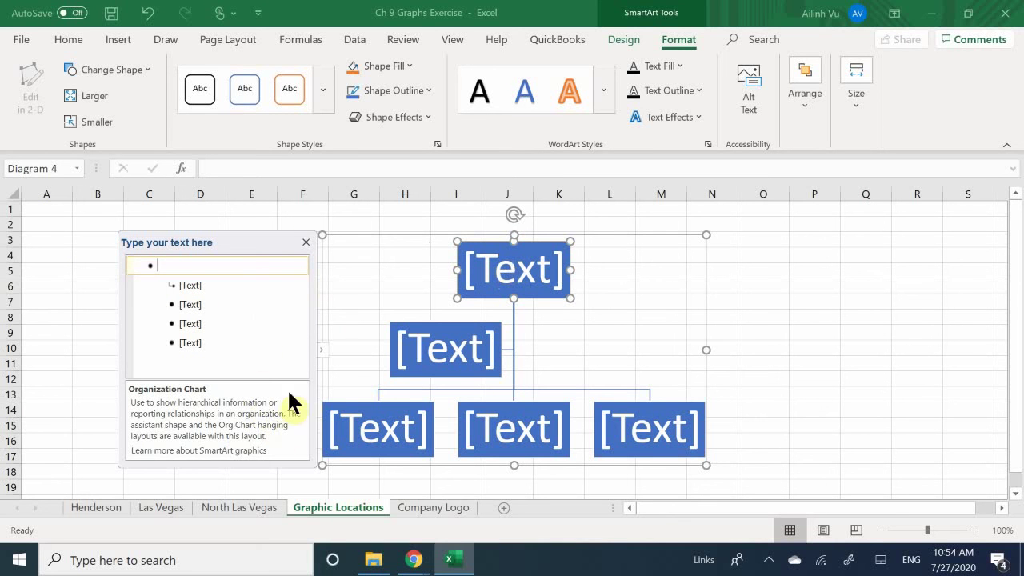
click(200, 285)
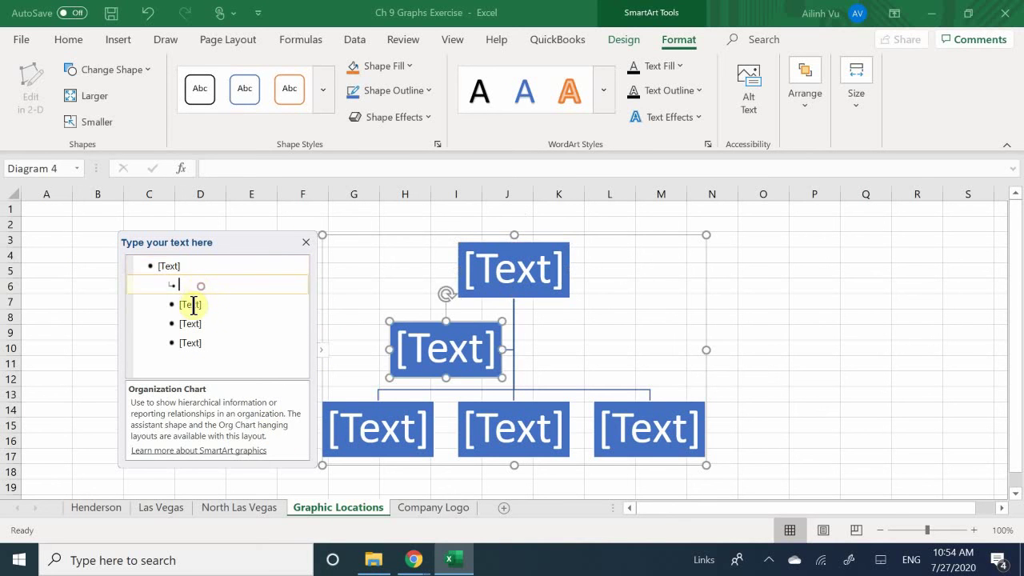
click(192, 304)
click(190, 325)
click(178, 356)
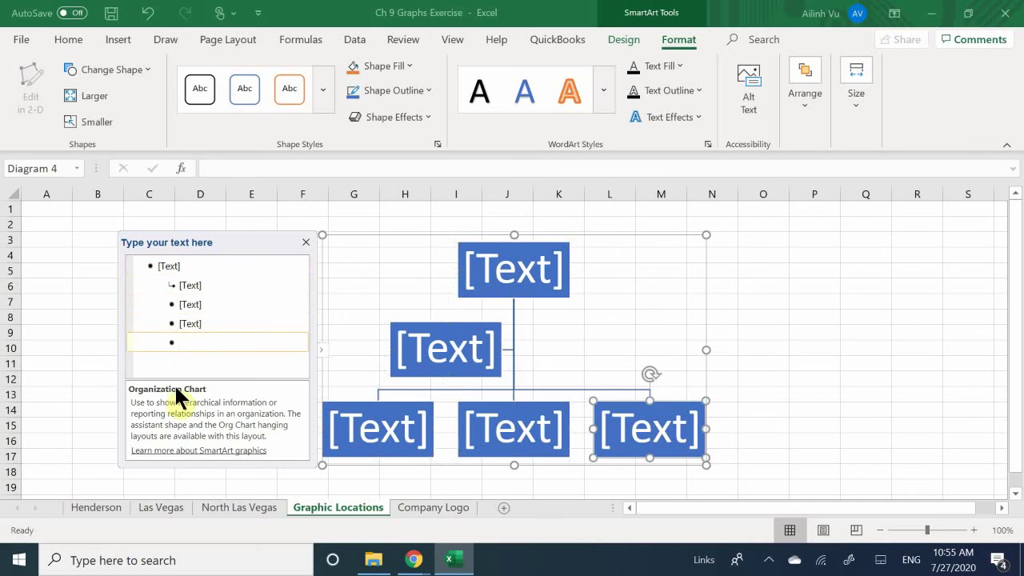
click(204, 320)
click(210, 266)
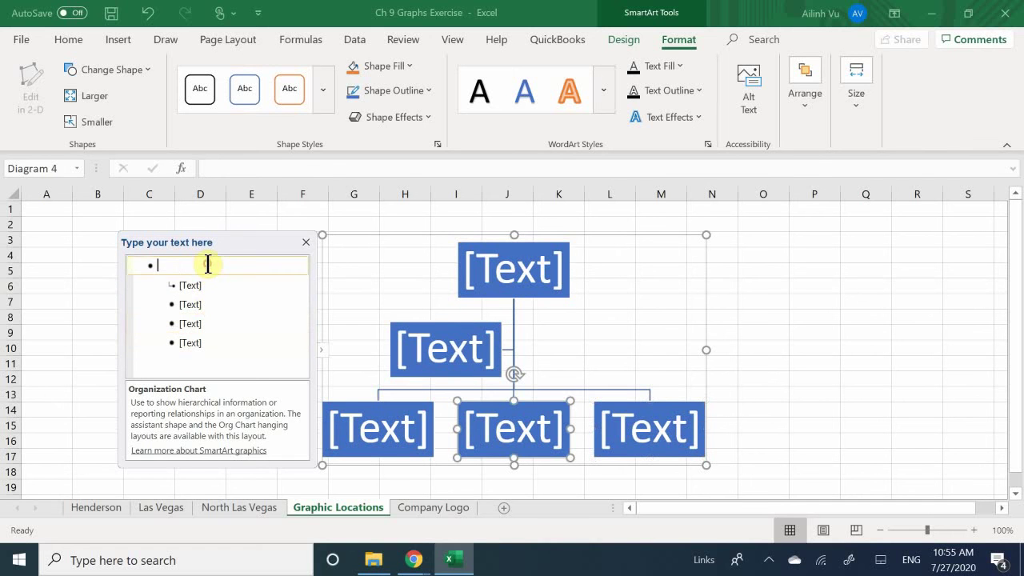
Label the top box of the organization chart "Coffee Cafe".
click(547, 288)
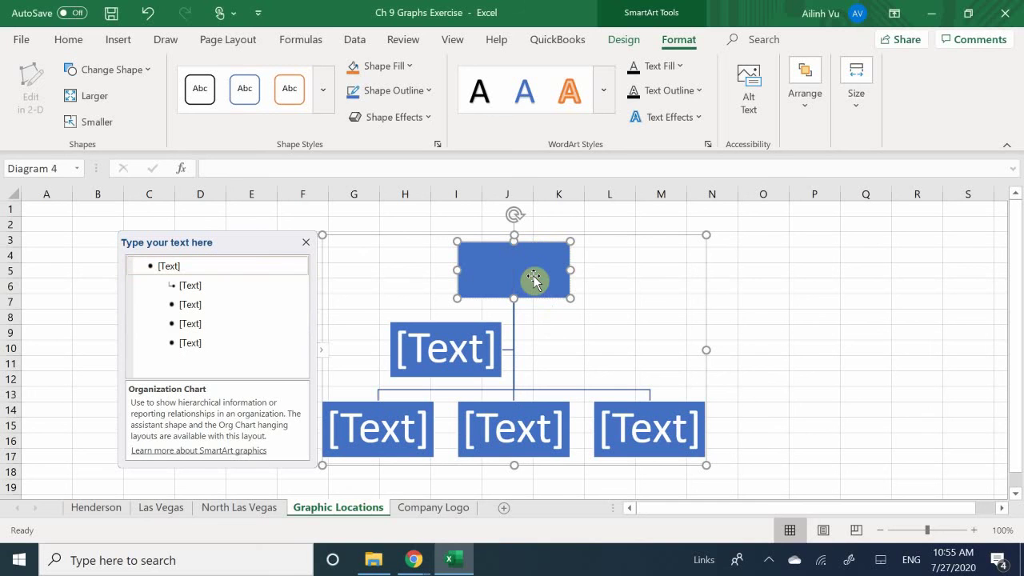
text(Coff)
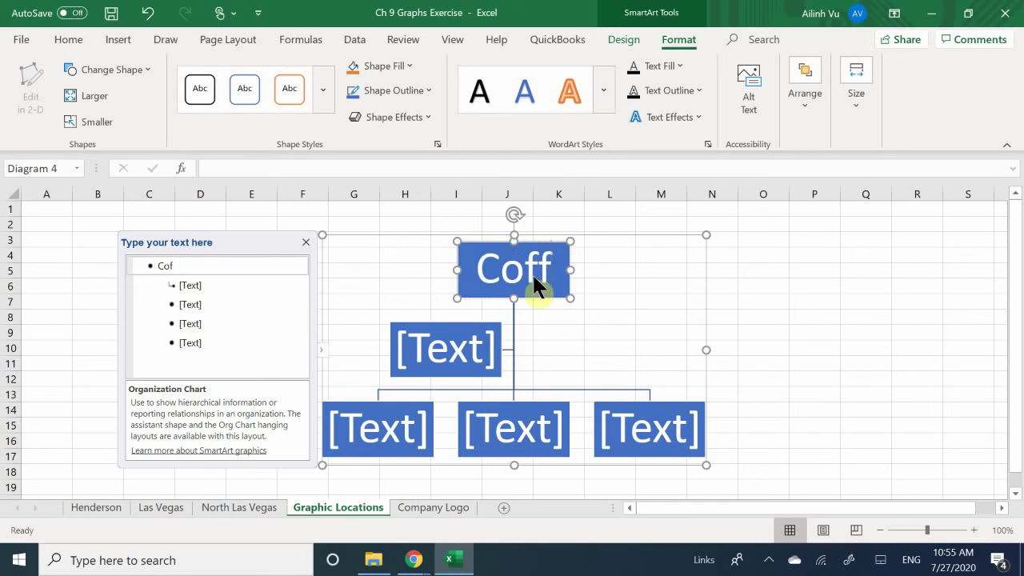
key(BackSpace)
key(BackSpace)
key(BackSpace)
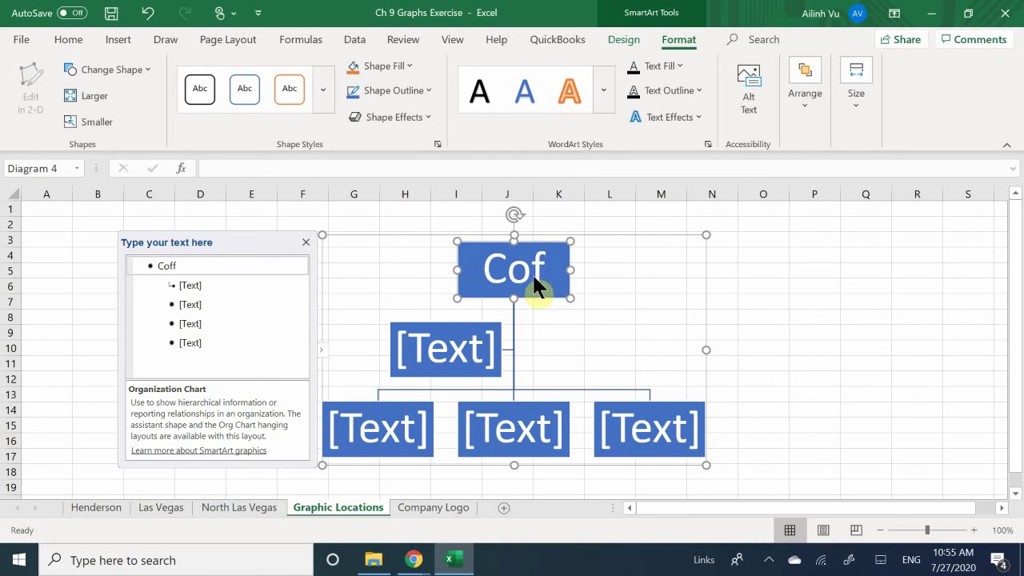
text(offee)
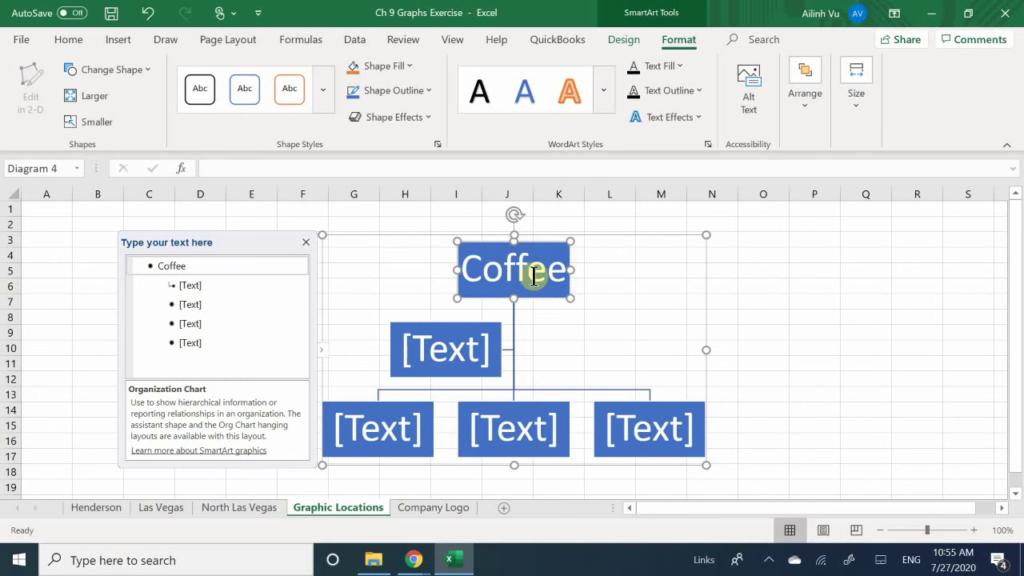
text(Cafe)
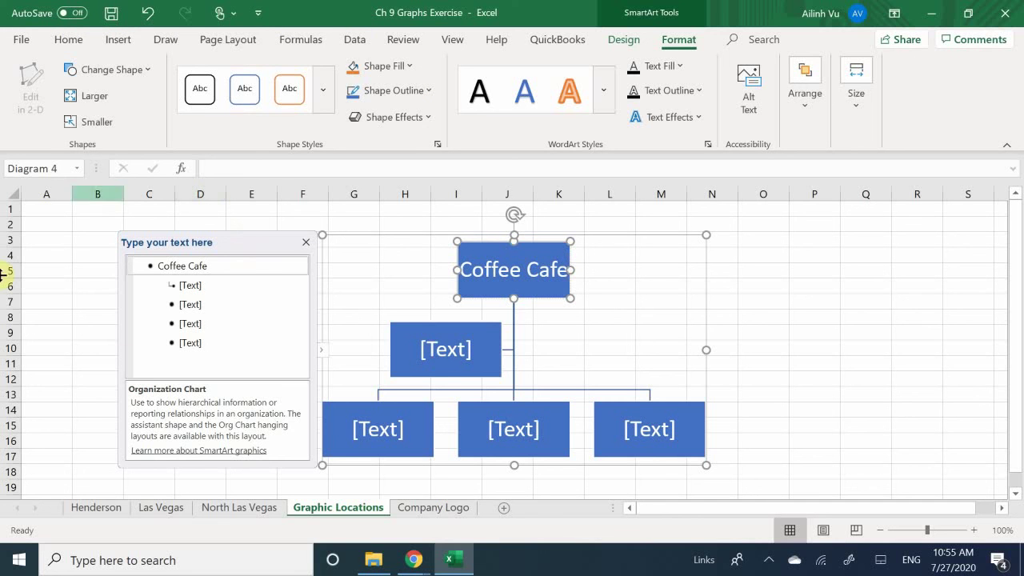
Delete the assistant box between the Coffee Cafe box and the three lower boxes.
click(458, 351)
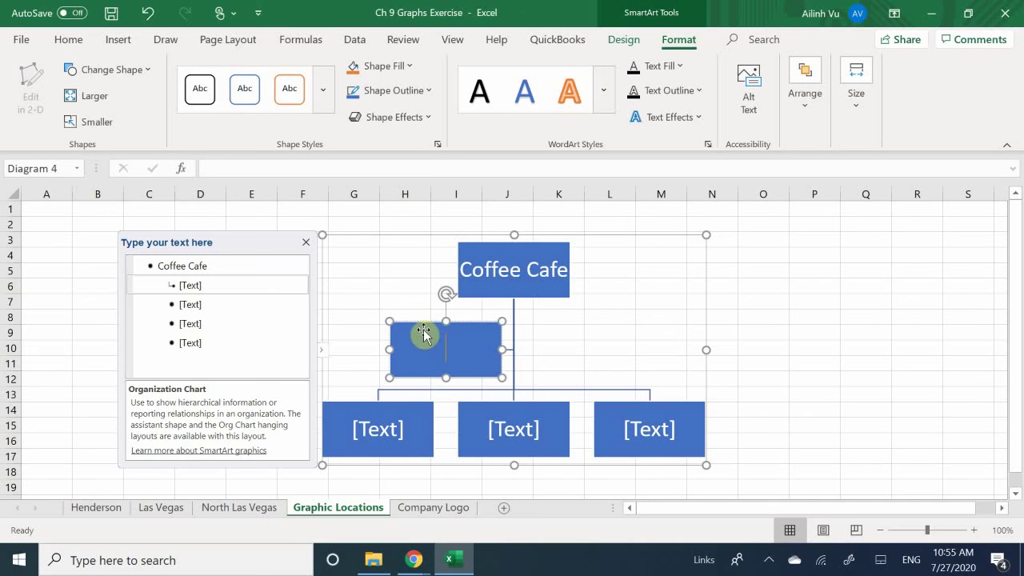
right_click(428, 346)
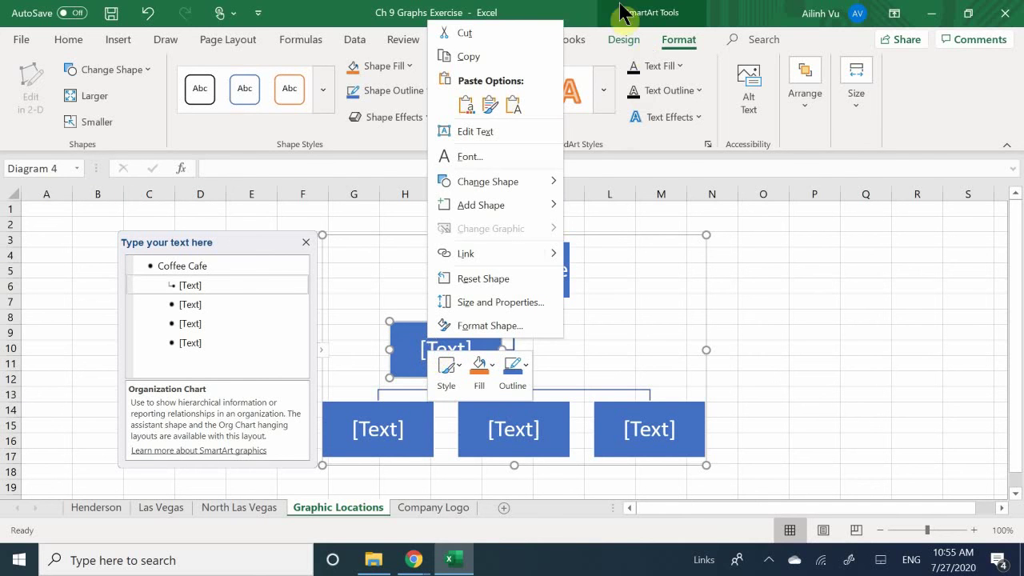
click(498, 99)
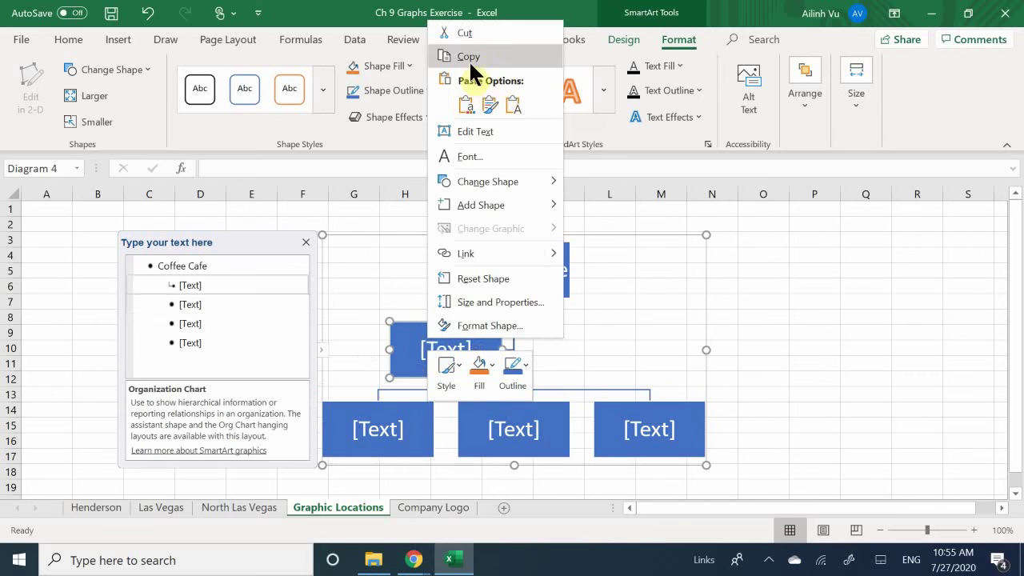
click(402, 344)
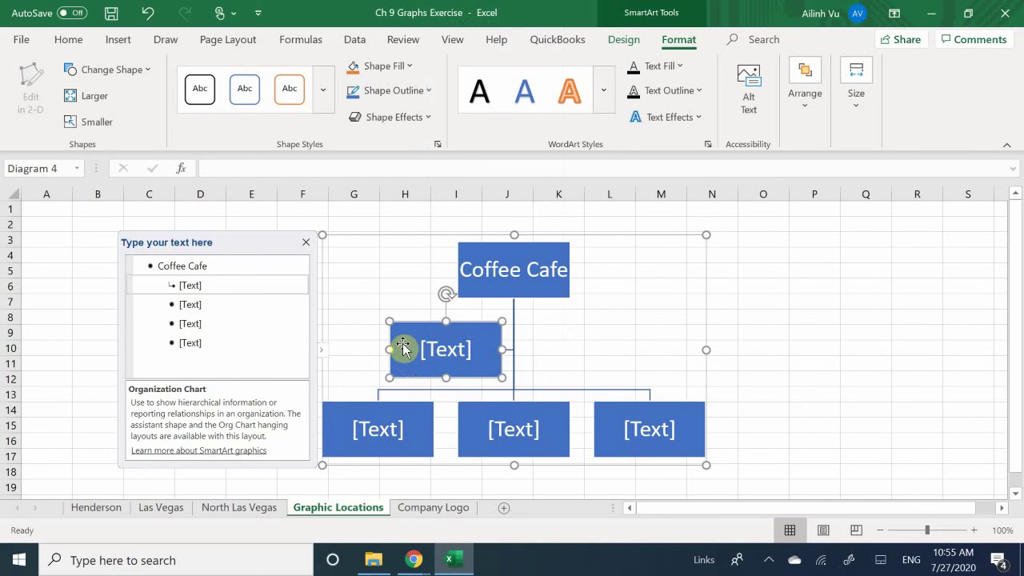
key(Delete)
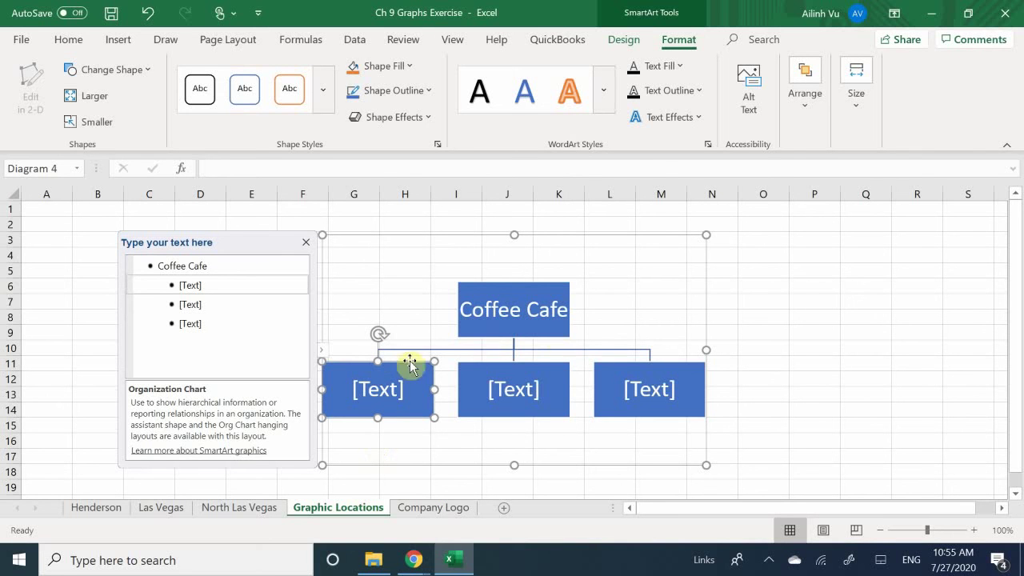
Add a shape above the rightmost lower box of the organization chart, and remove the extra box again.
scroll(667, 319, down, 1)
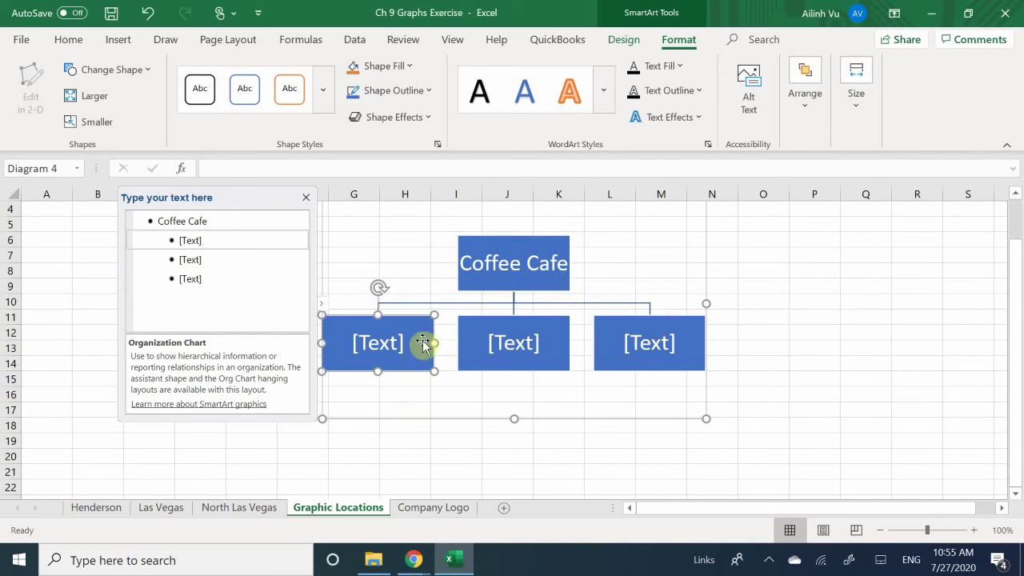
click(615, 343)
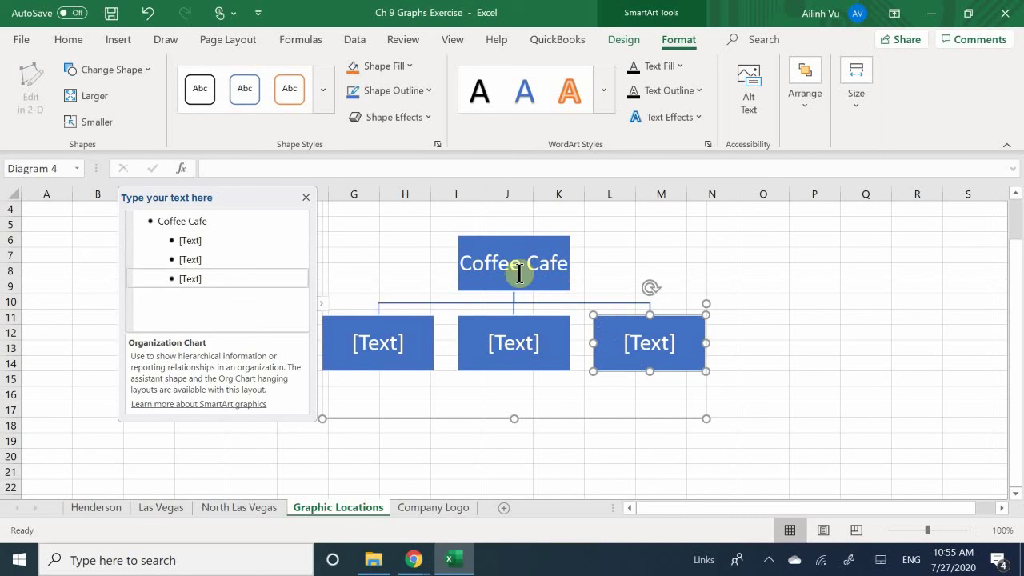
right_click(605, 333)
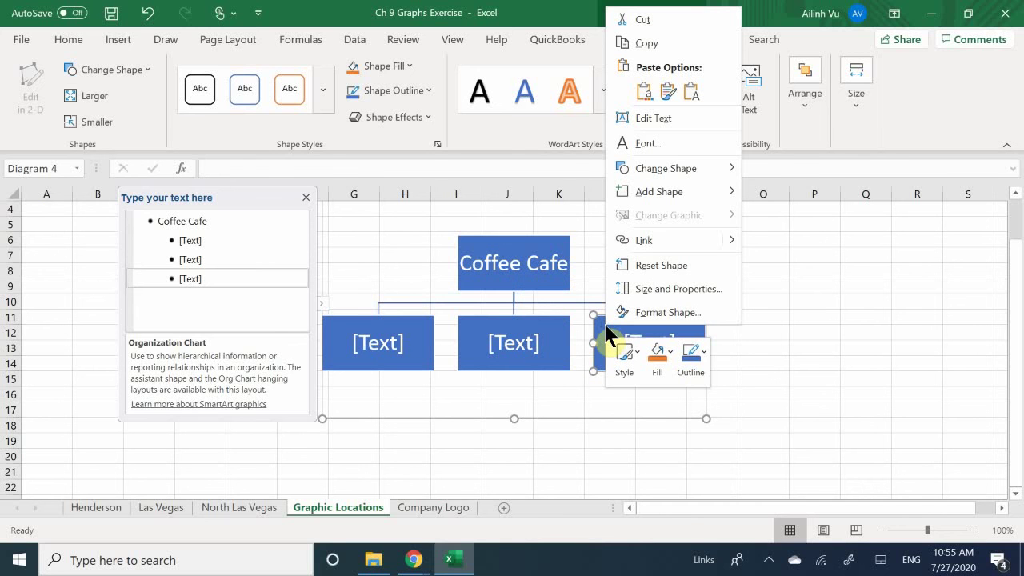
mouse_move(648, 193)
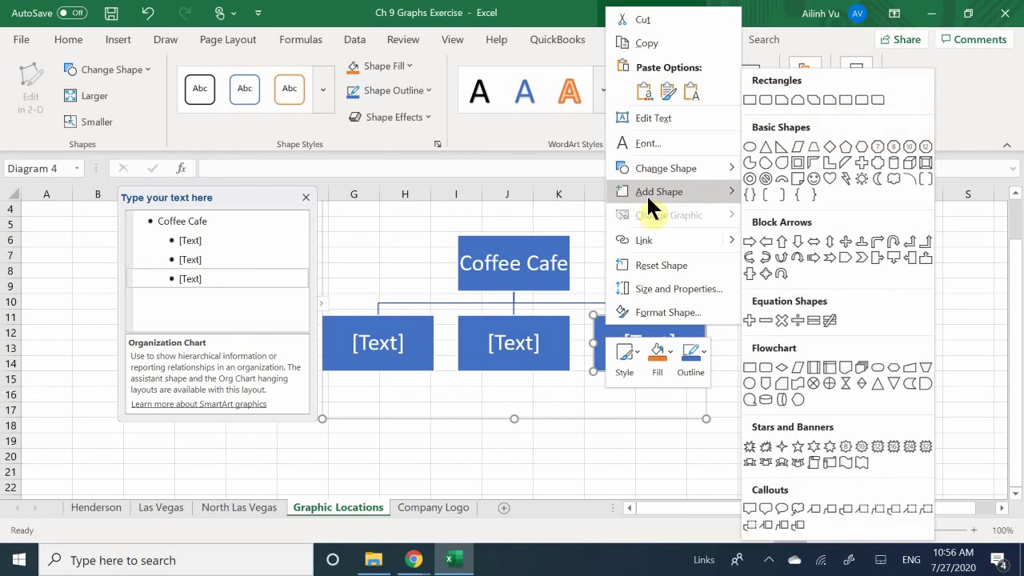
mouse_move(700, 193)
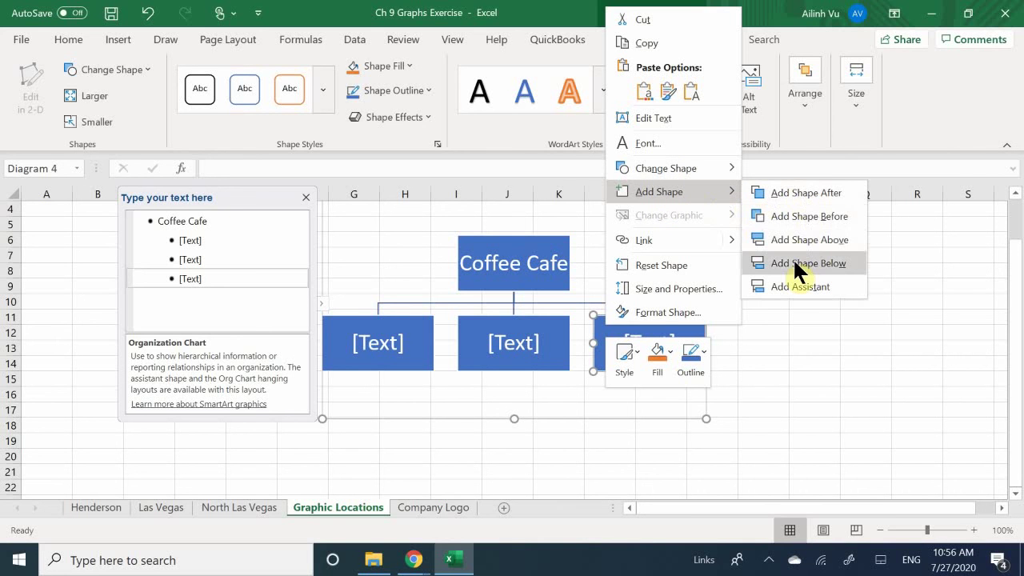
click(845, 240)
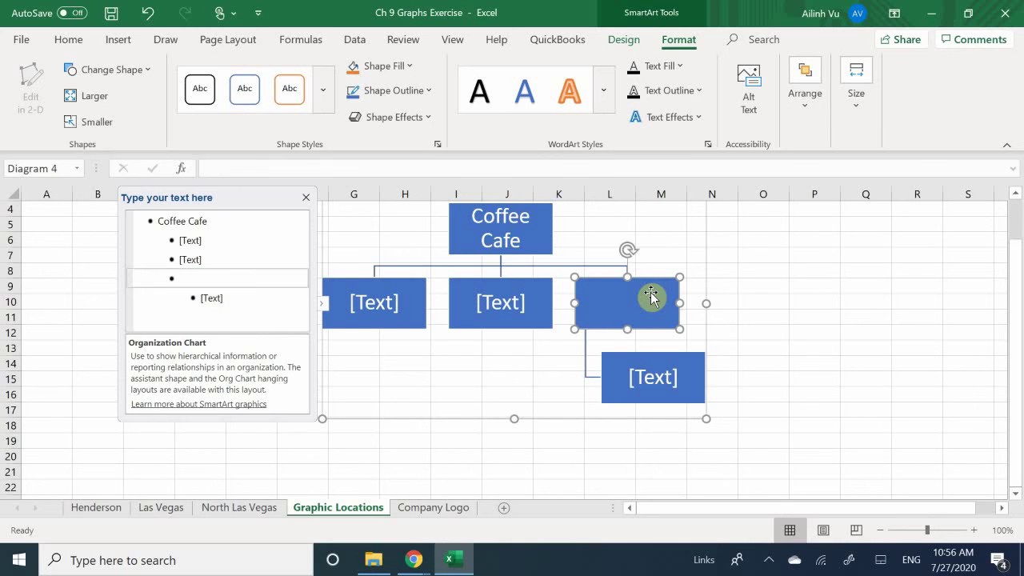
key(BackSpace)
text(\)
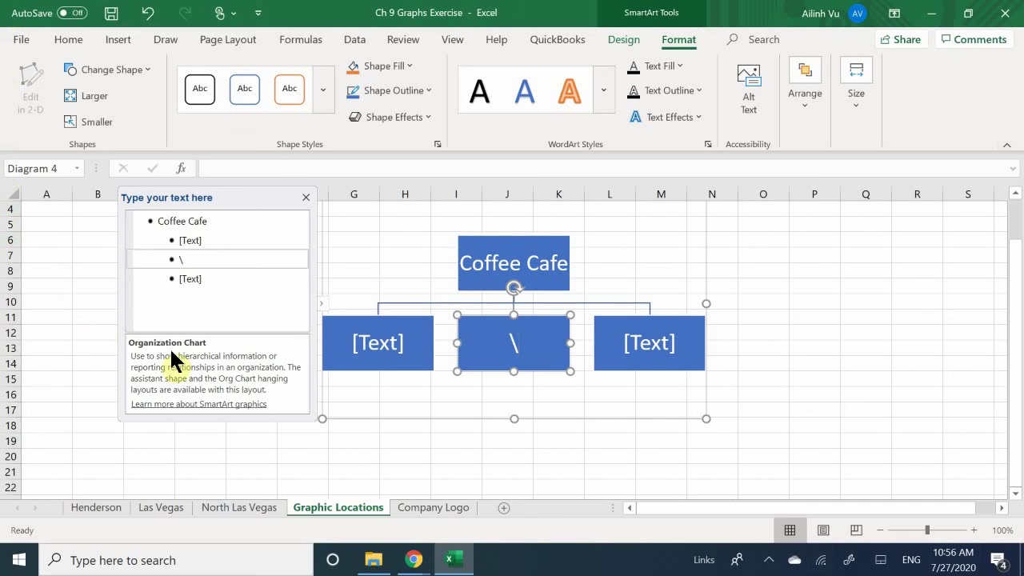
Move the text pane clear of the chart and label the leftmost lower box "North Las Vegas".
click(199, 259)
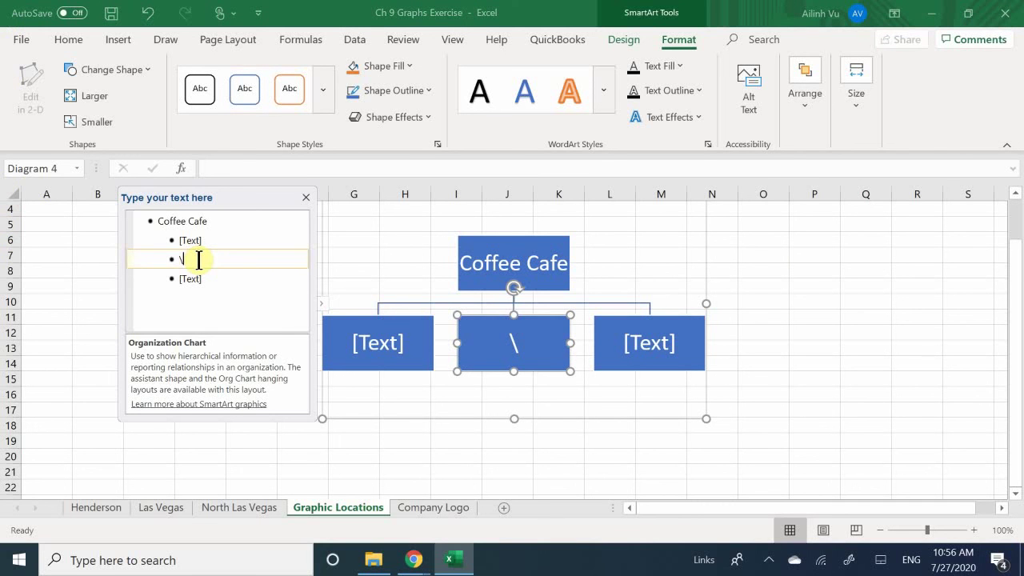
click(211, 240)
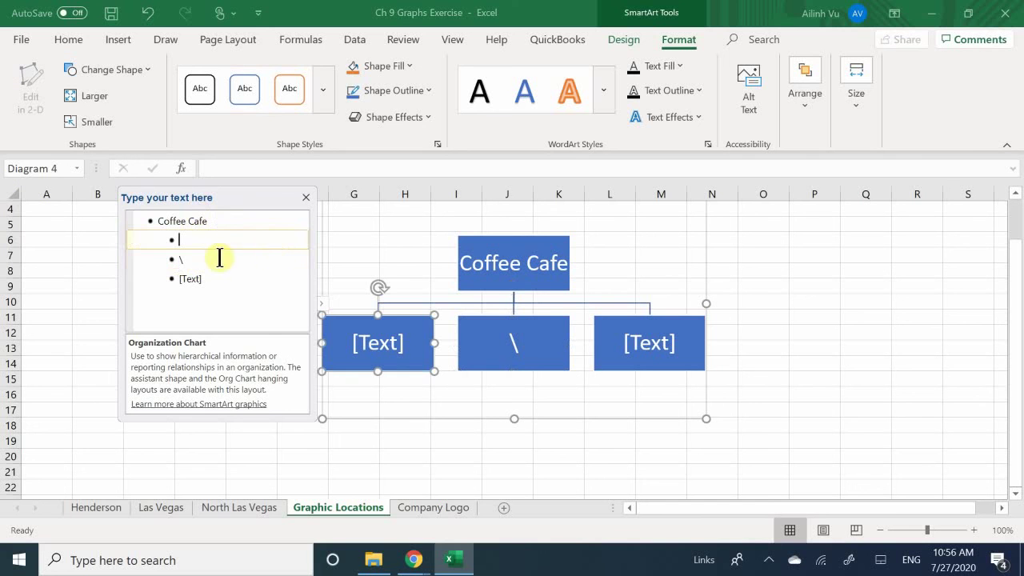
click(219, 258)
click(216, 277)
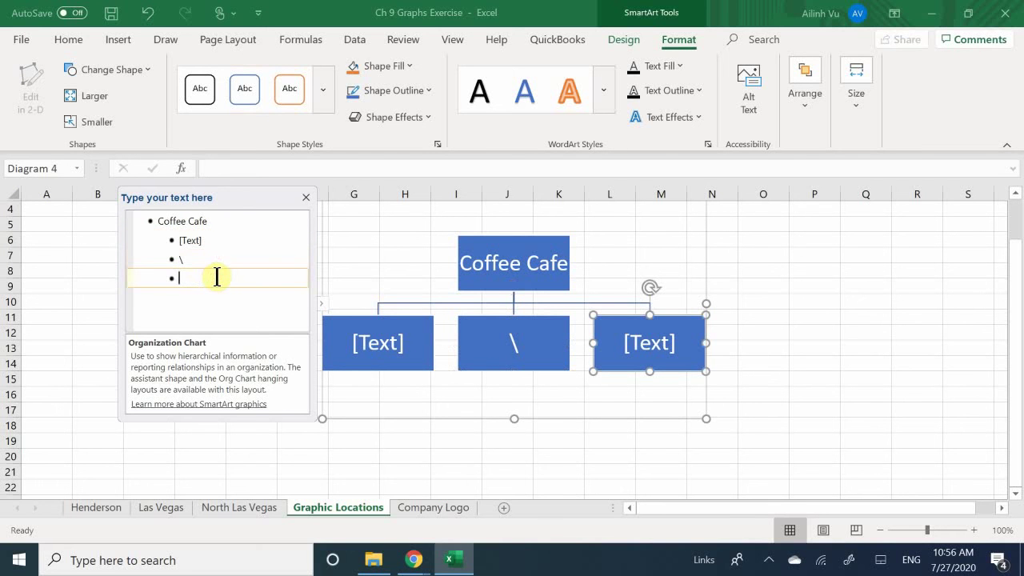
drag(234, 200, 151, 192)
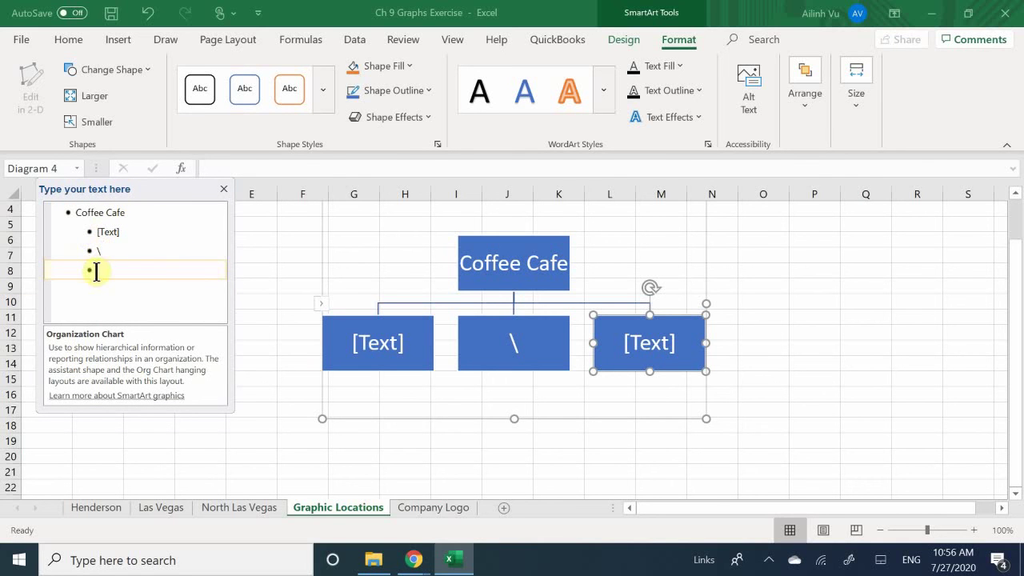
click(398, 340)
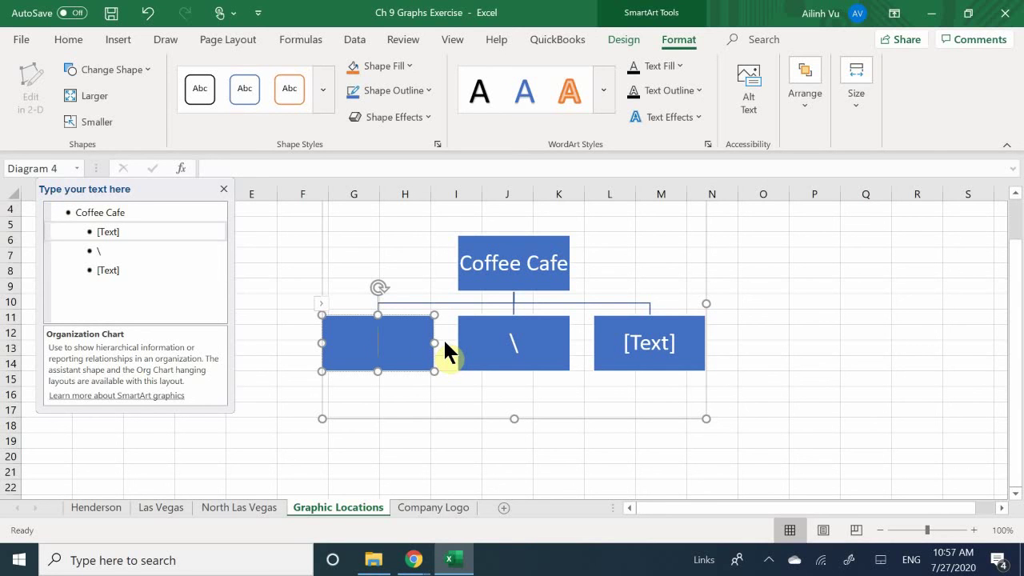
text(North Las Vegas)
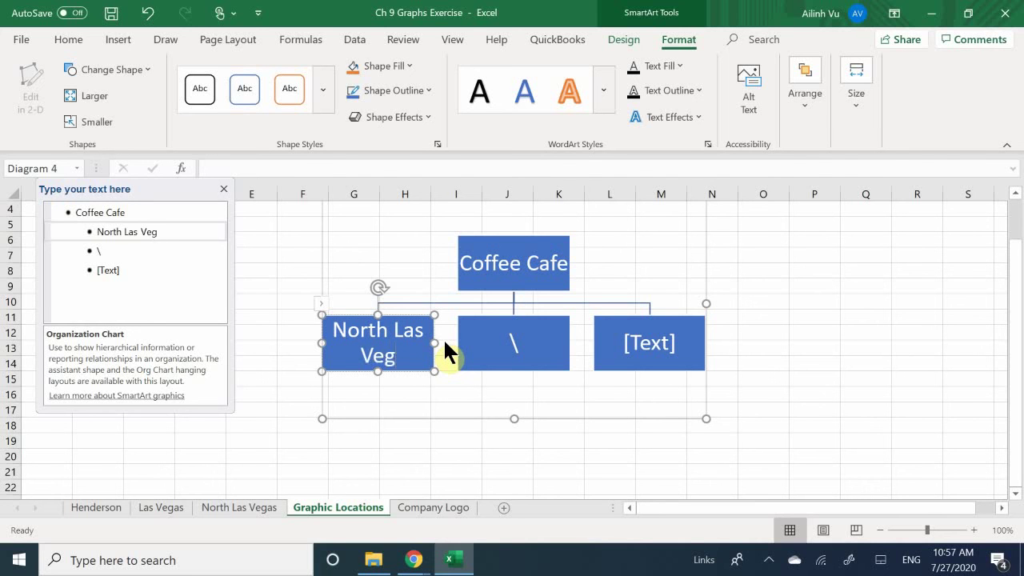
Replace the stray character in the middle lower box with the label "Henderson".
click(521, 344)
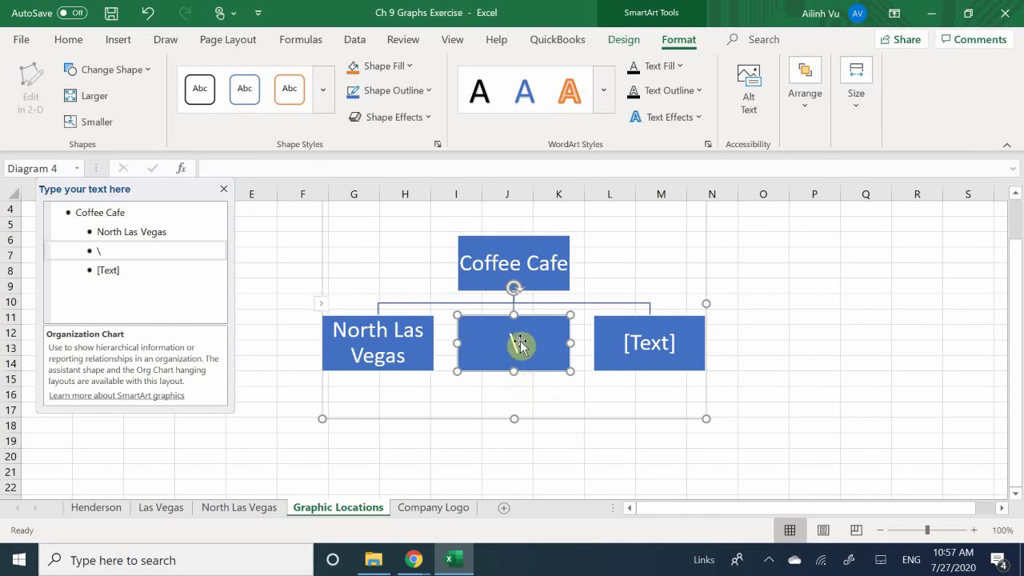
click(536, 356)
text(H)
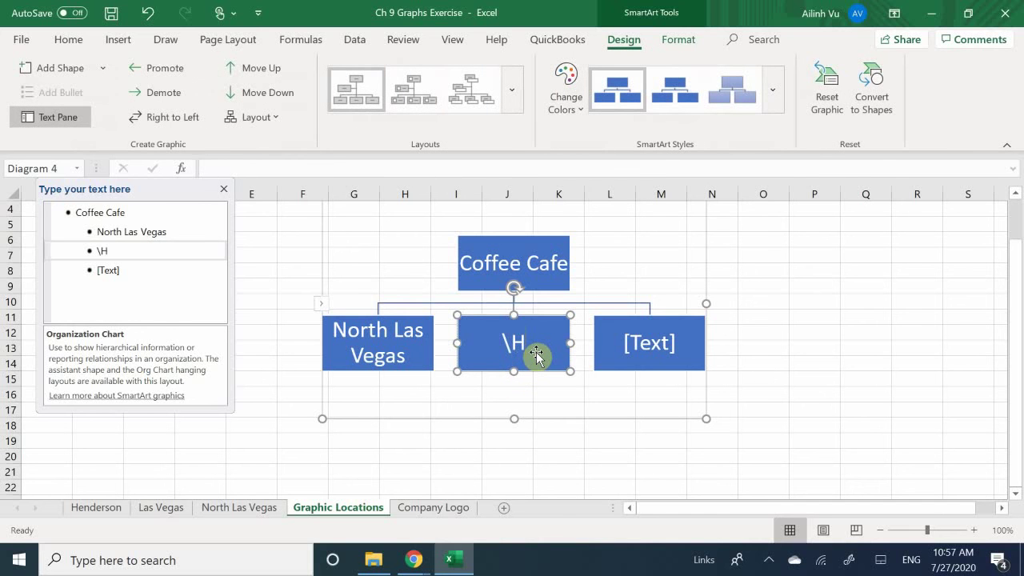
key(BackSpace)
key(BackSpace)
text(Henderson)
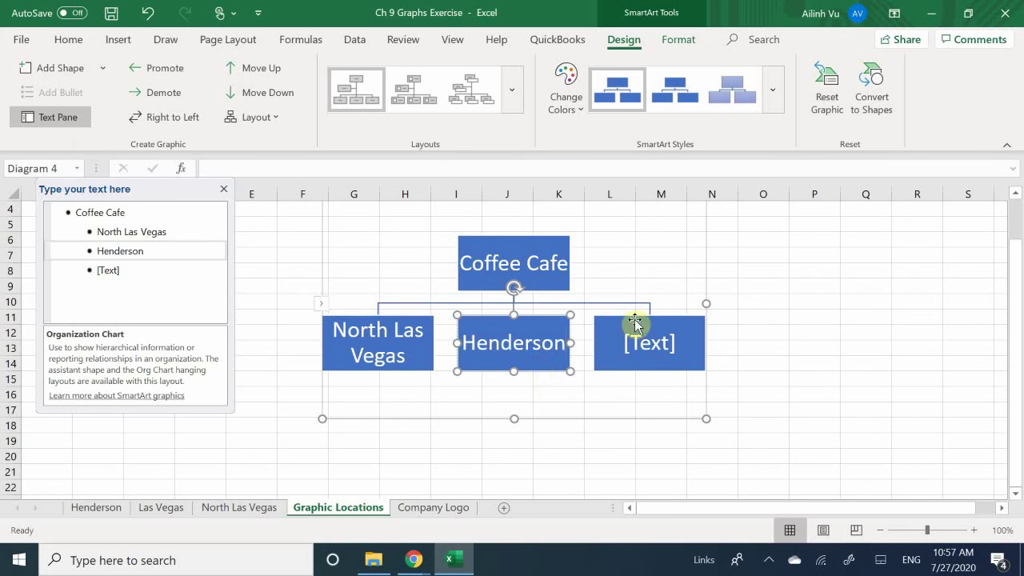
Label the rightmost lower box of the organization chart "Las Vegas".
click(650, 343)
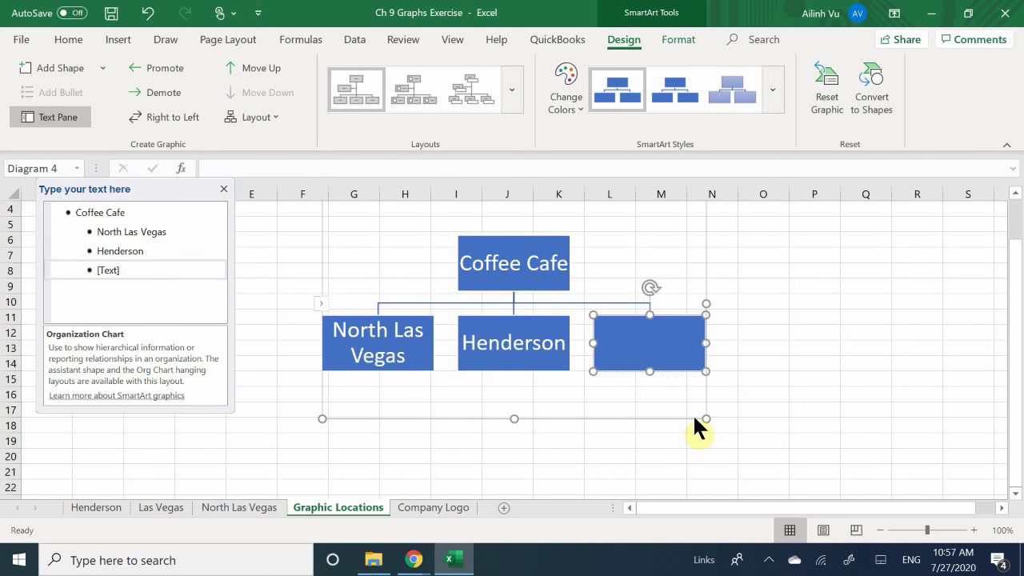
text(Las Vegas)
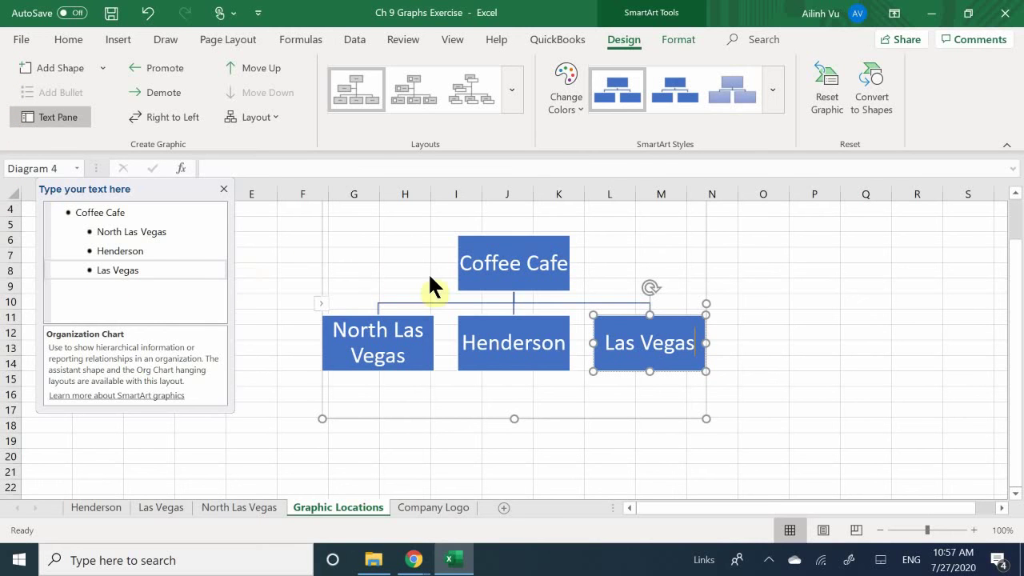
click(484, 374)
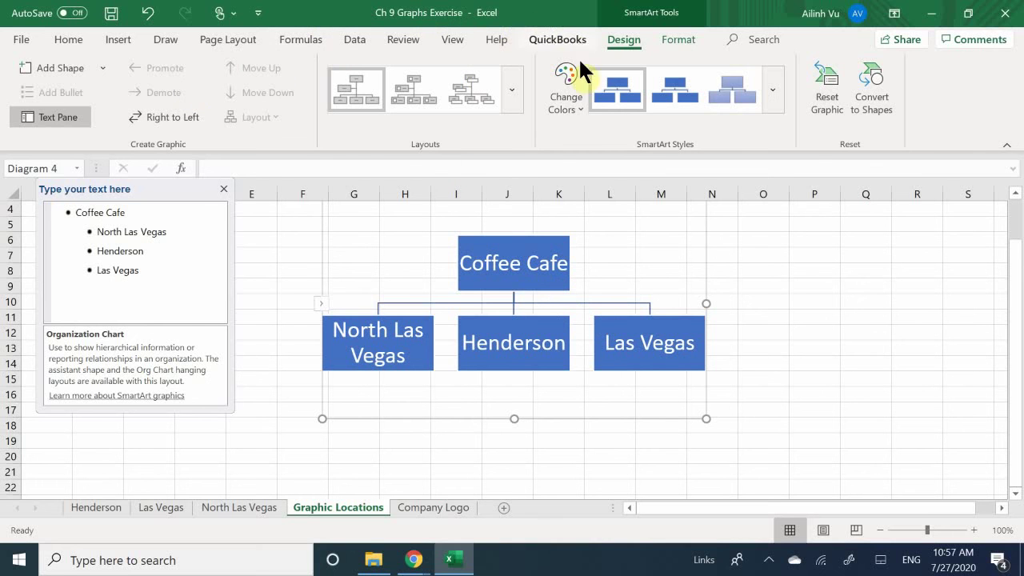
Recolor the organization chart with the dark blue-gray fill from the Primary Theme Colors, and browse the other color sets without applying one.
click(565, 127)
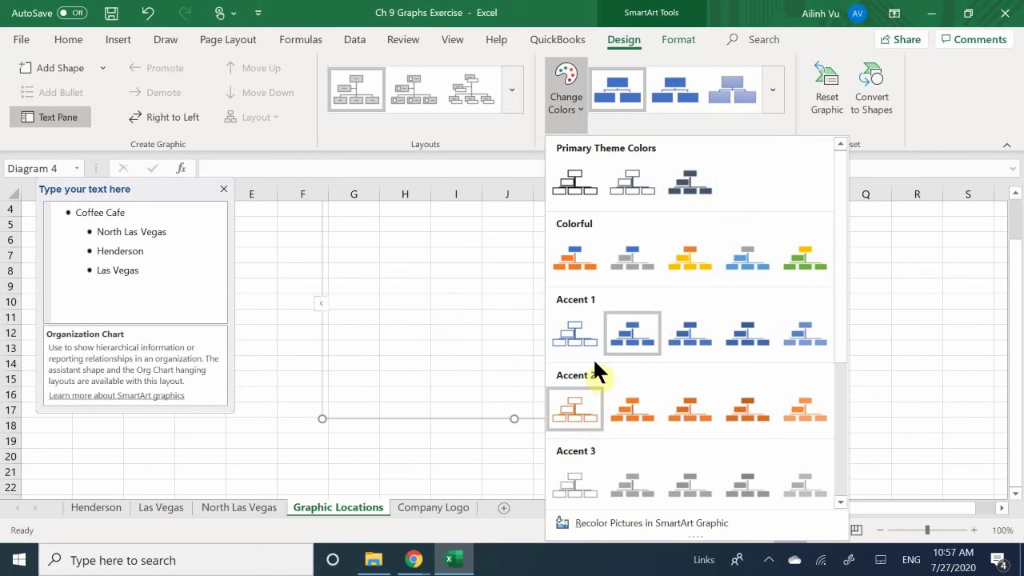
click(676, 186)
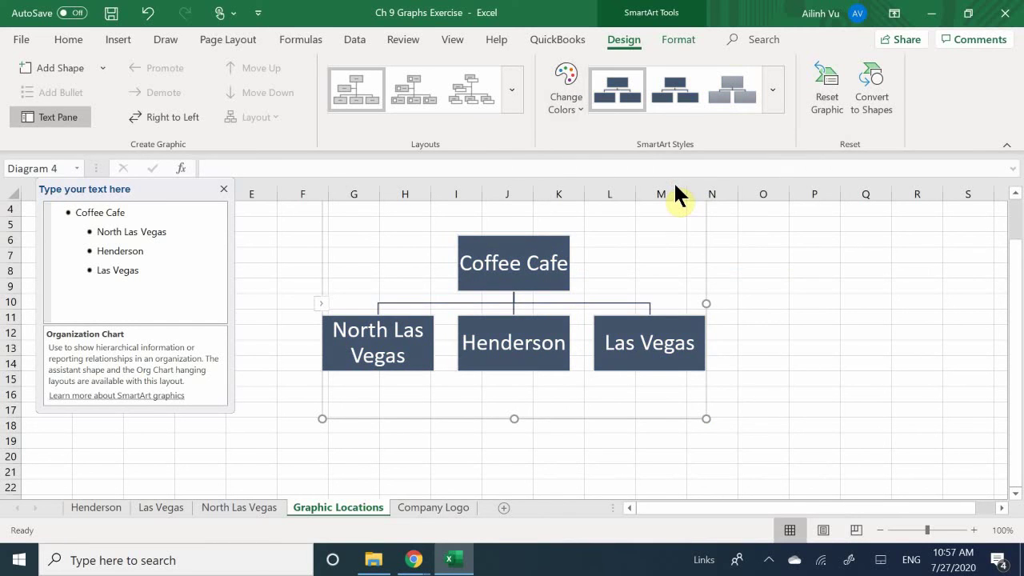
click(574, 120)
scroll(632, 256, down, 3)
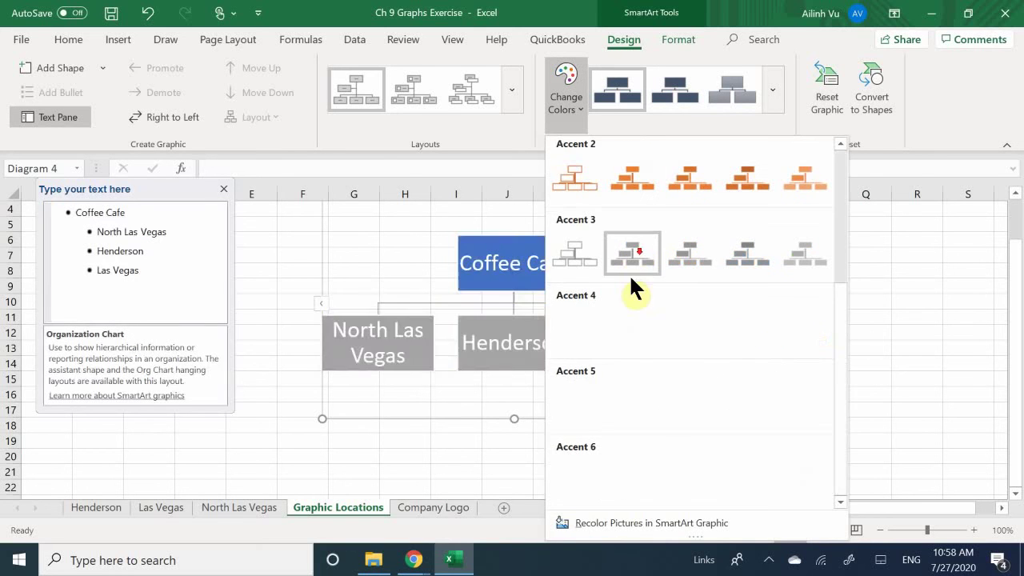
scroll(608, 276, up, 3)
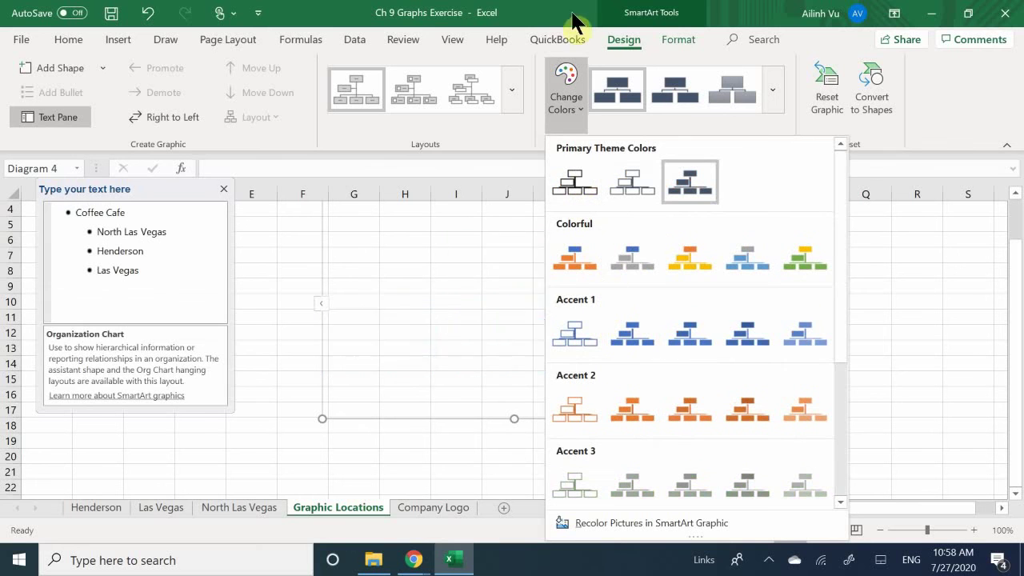
click(562, 112)
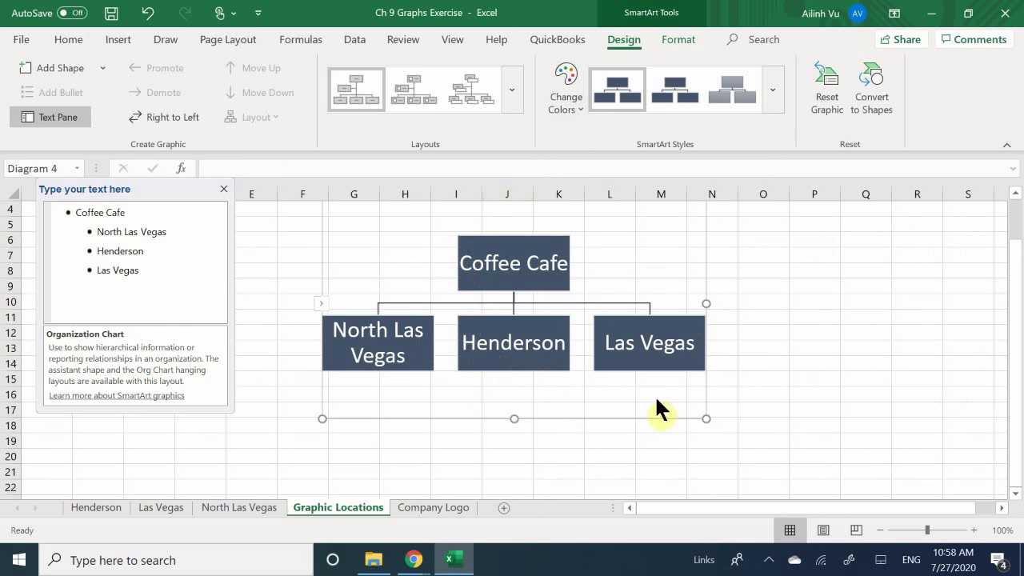
Open the Format Shape settings of the Las Vegas box to examine its fill options, and close them again.
double_click(665, 333)
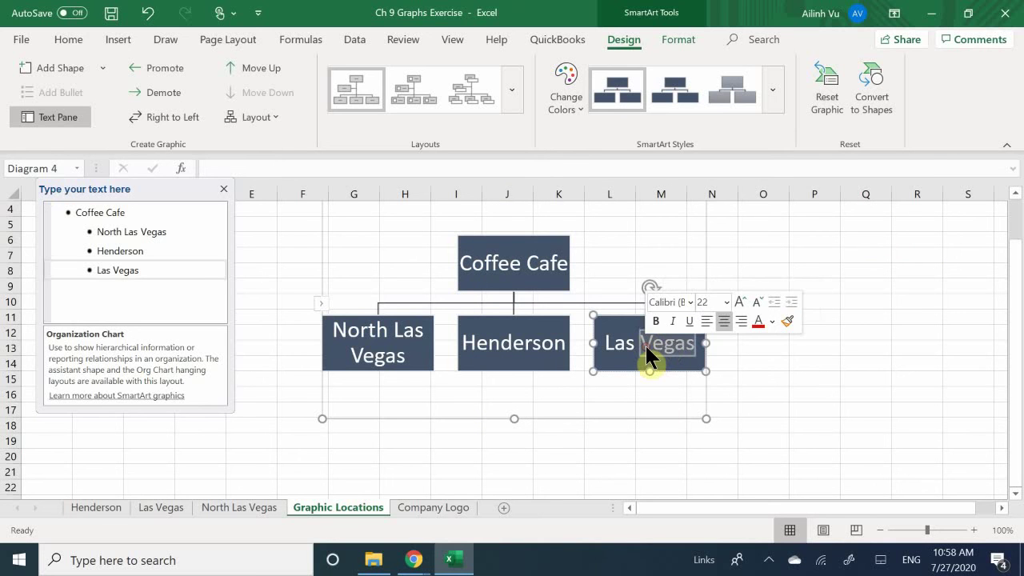
click(625, 363)
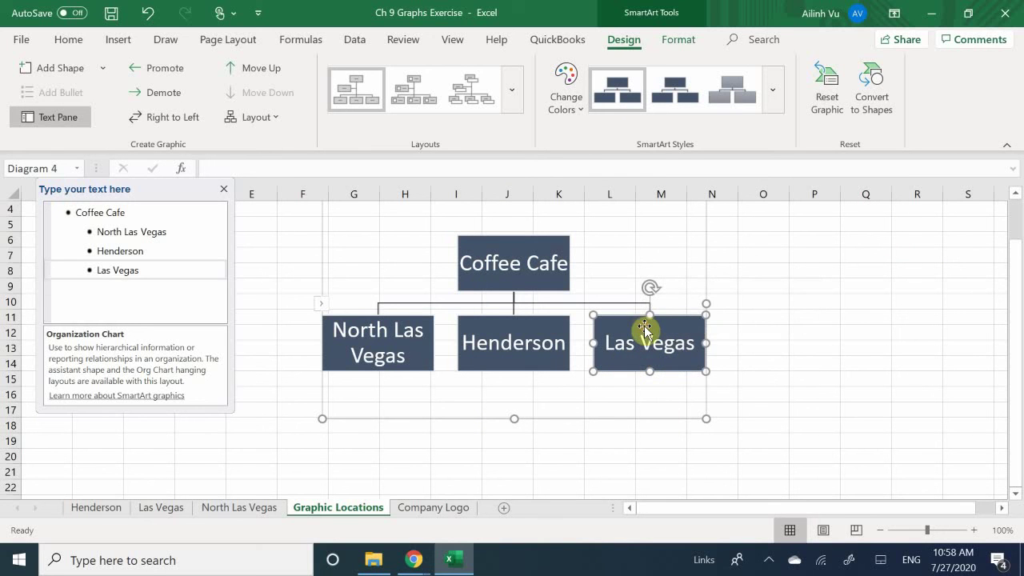
right_click(646, 333)
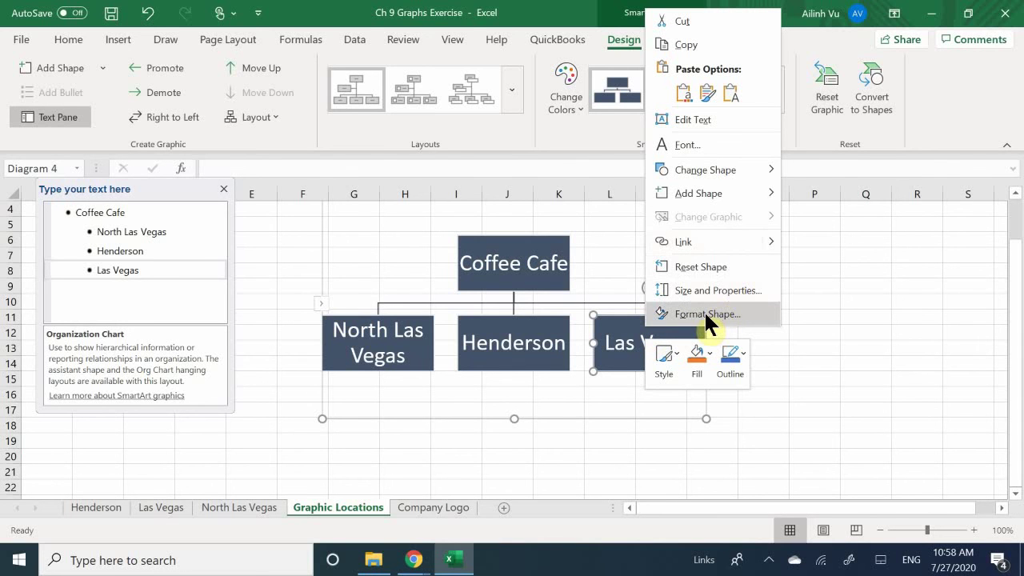
key(Escape)
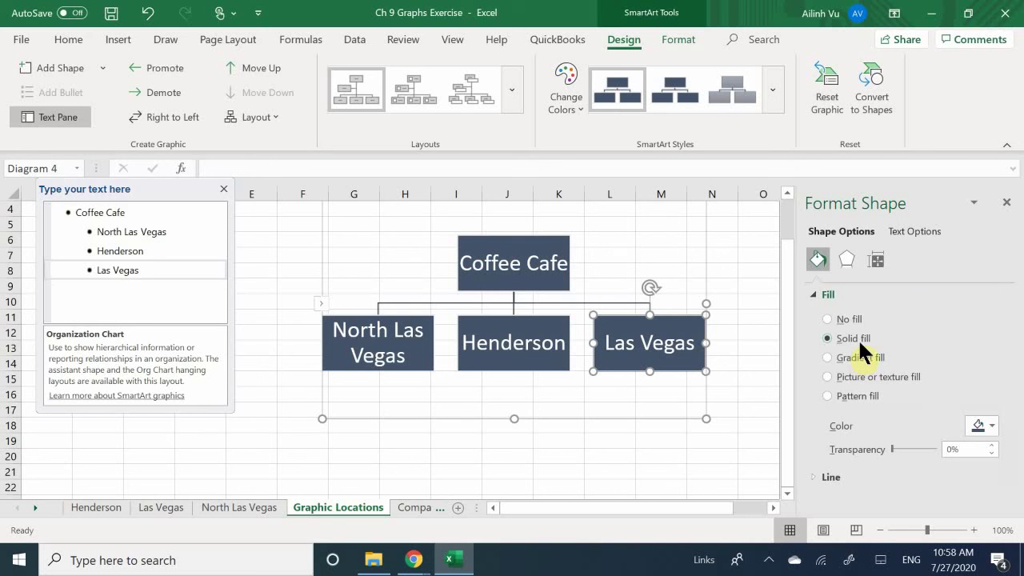
click(1007, 202)
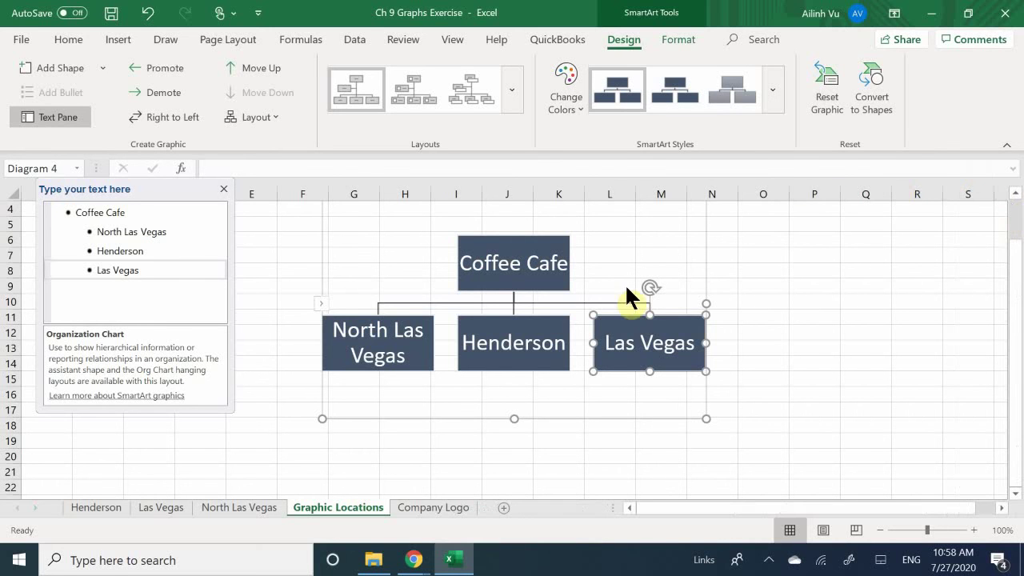
click(514, 258)
click(617, 331)
click(516, 258)
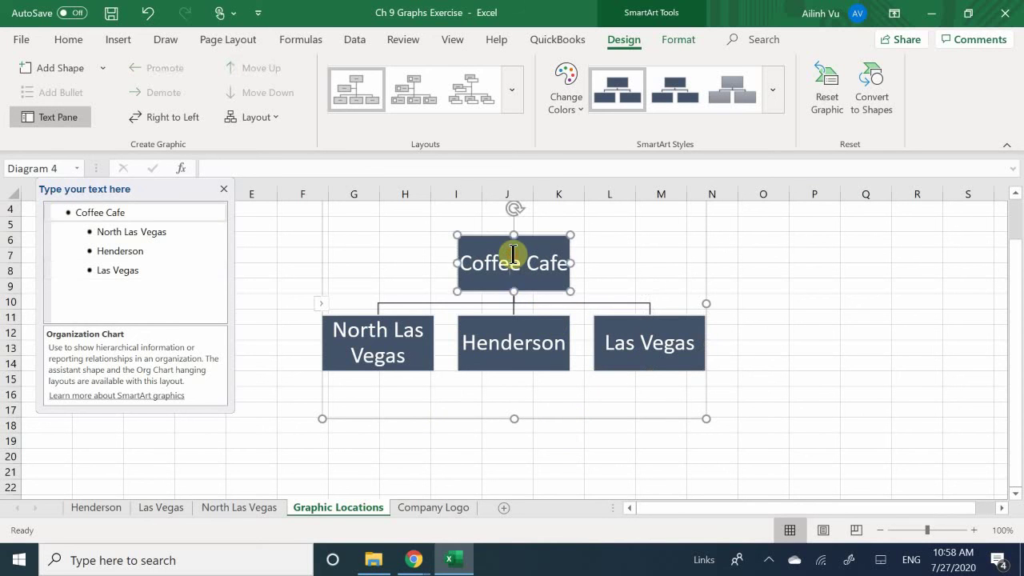
click(517, 344)
click(617, 336)
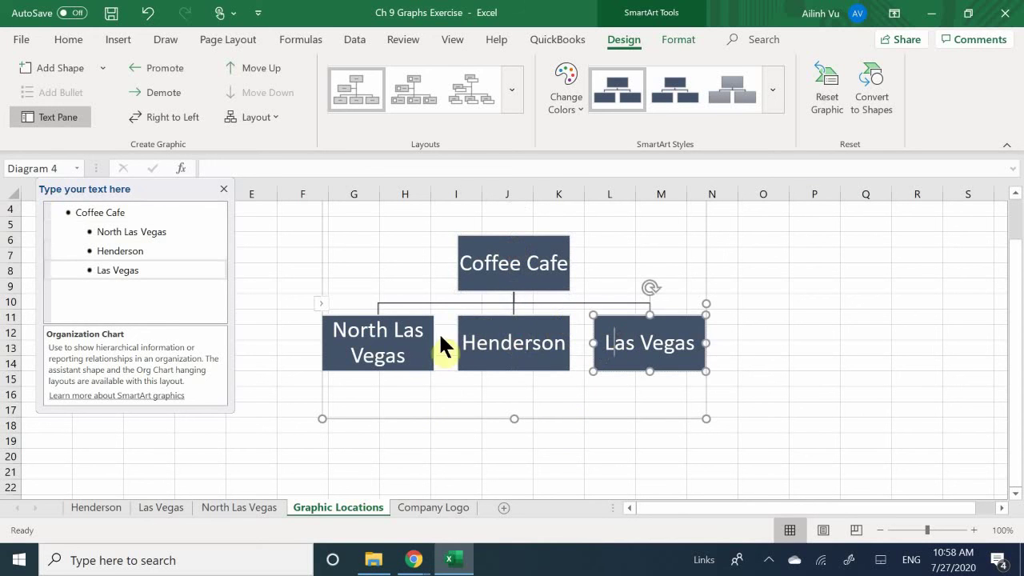
click(384, 336)
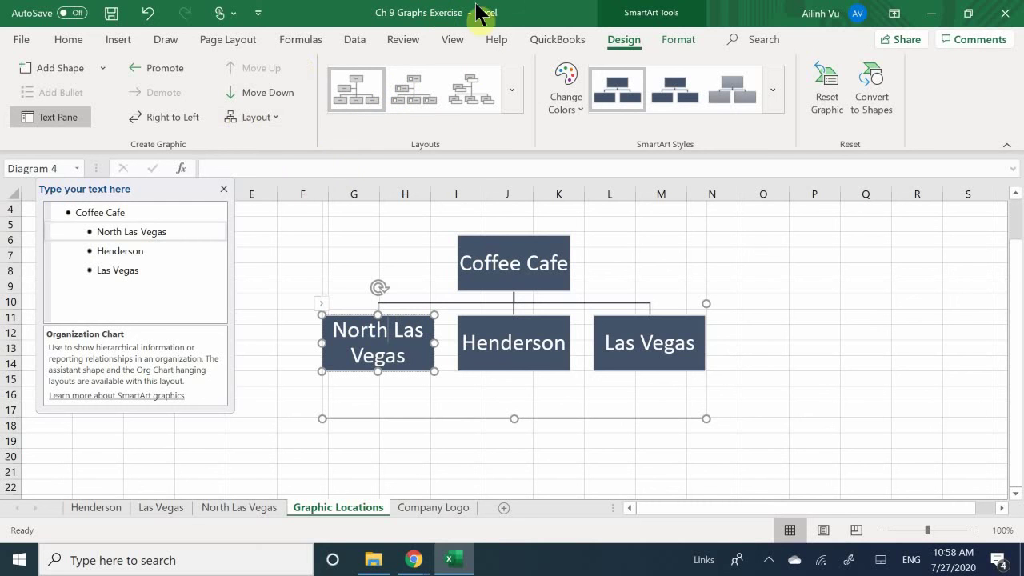
Change the SmartArt layout to Hierarchy and close the text pane.
click(511, 92)
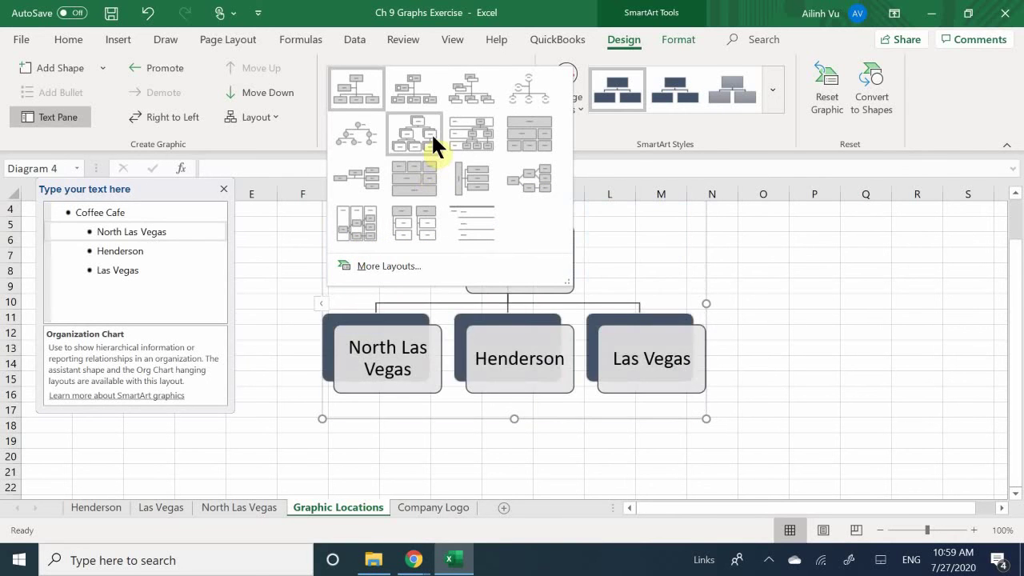
click(432, 132)
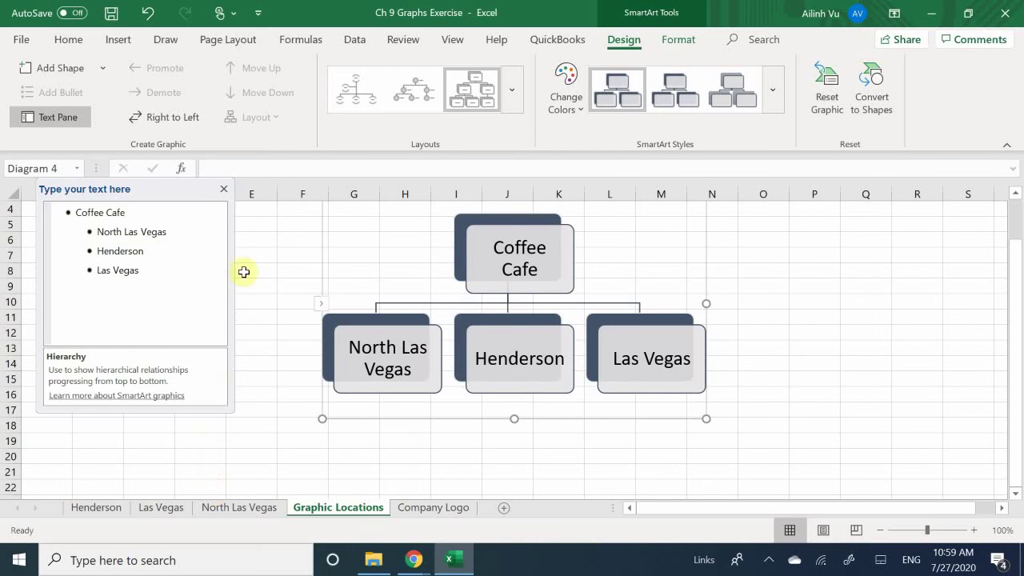
click(225, 189)
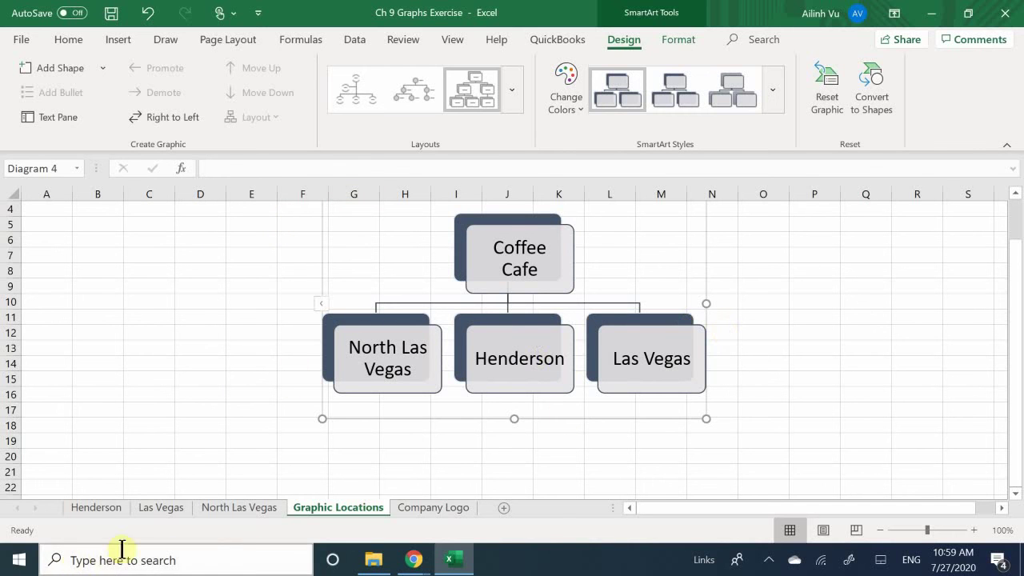
Switch to the Company Logo sheet and examine the Online Pictures search, closing it without inserting a picture.
click(403, 505)
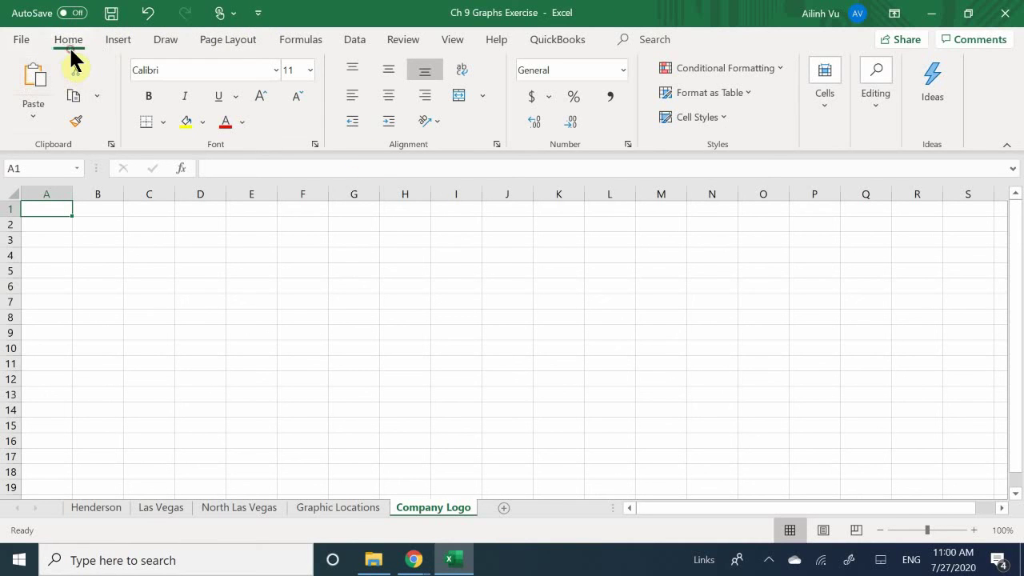
click(116, 40)
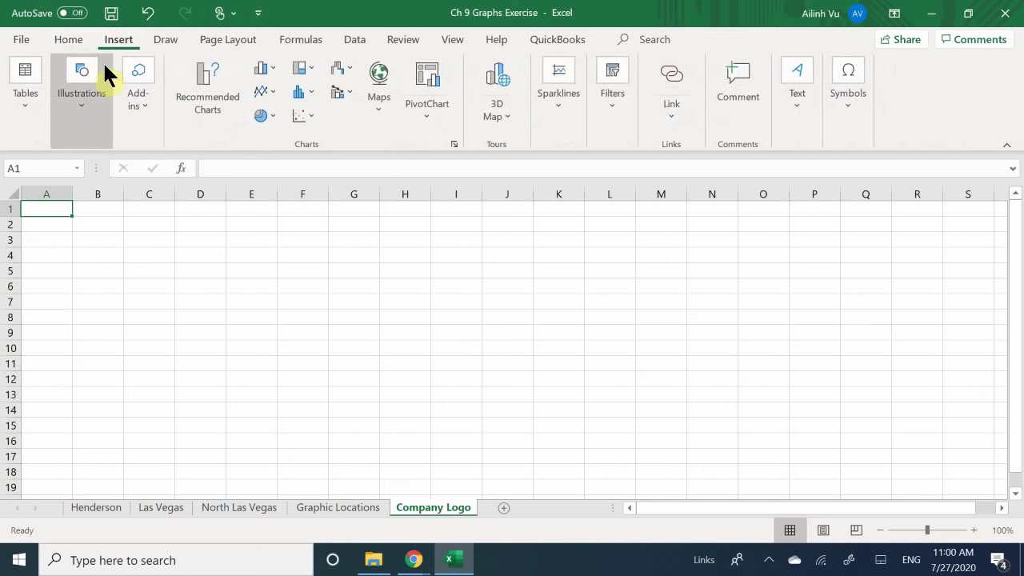
click(97, 108)
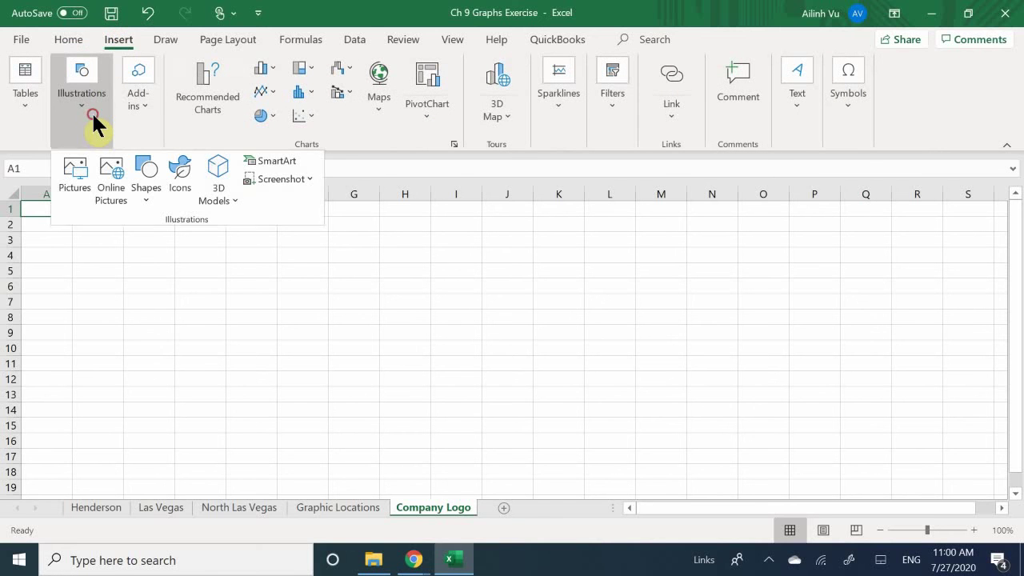
click(101, 196)
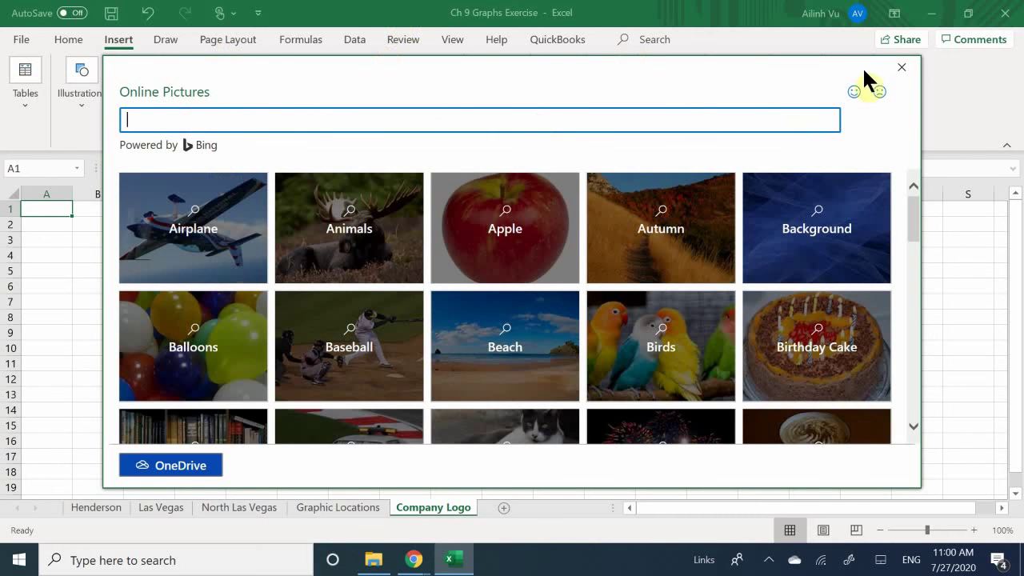
click(902, 67)
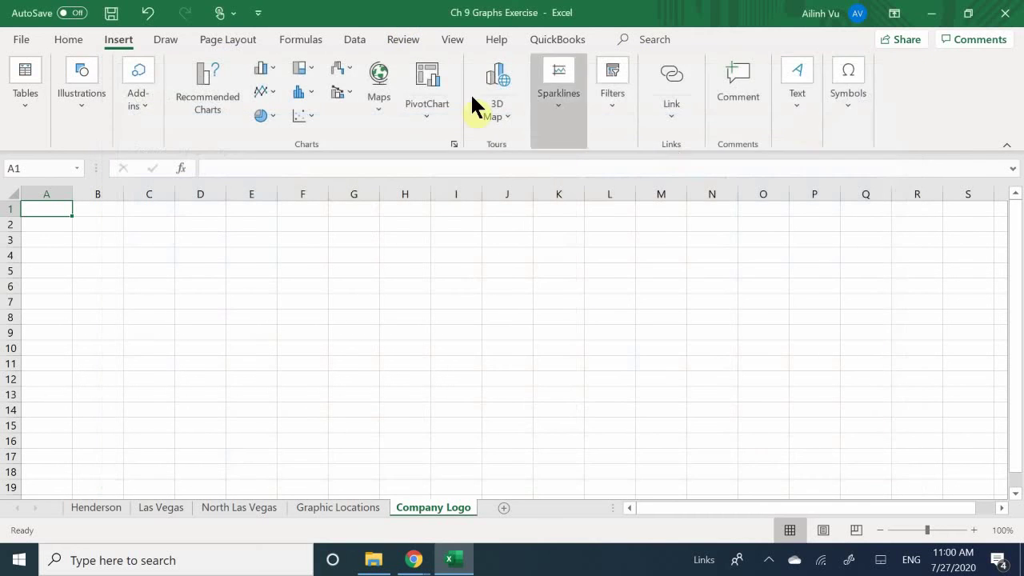
Draw a regular pentagon about 1.42" high and 1.49" wide across columns C to E, starting at row 2.
click(93, 134)
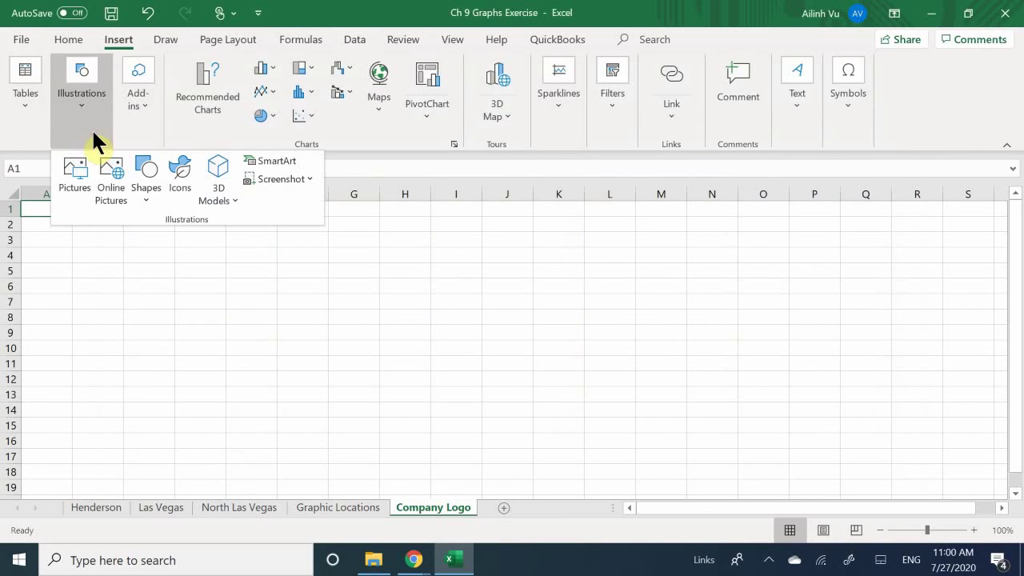
click(155, 183)
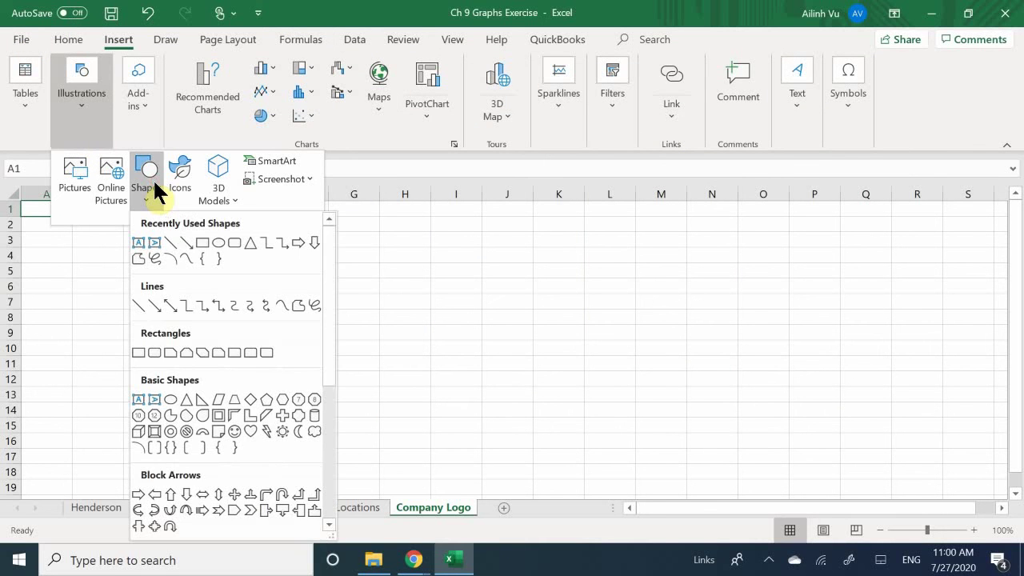
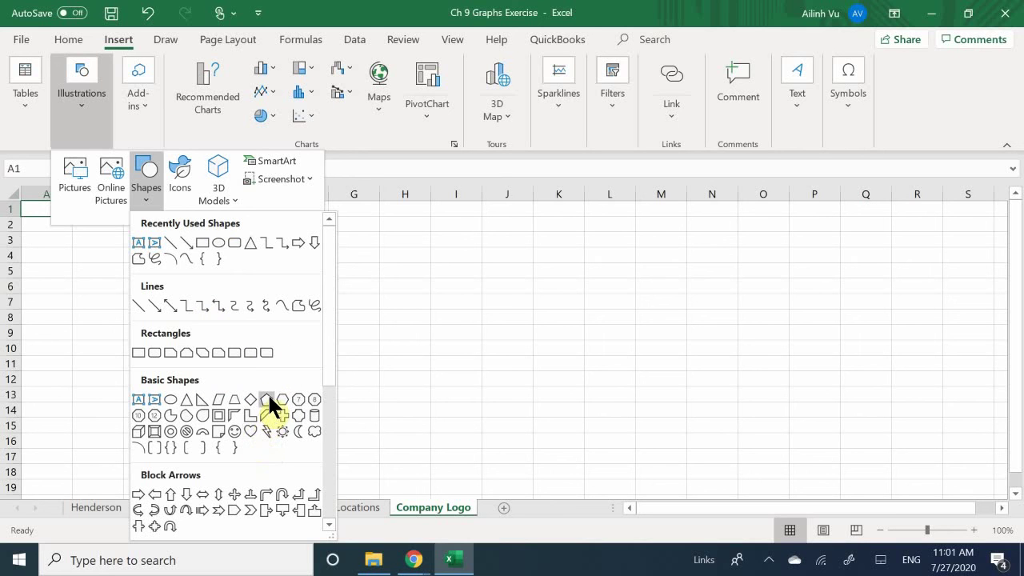
click(268, 399)
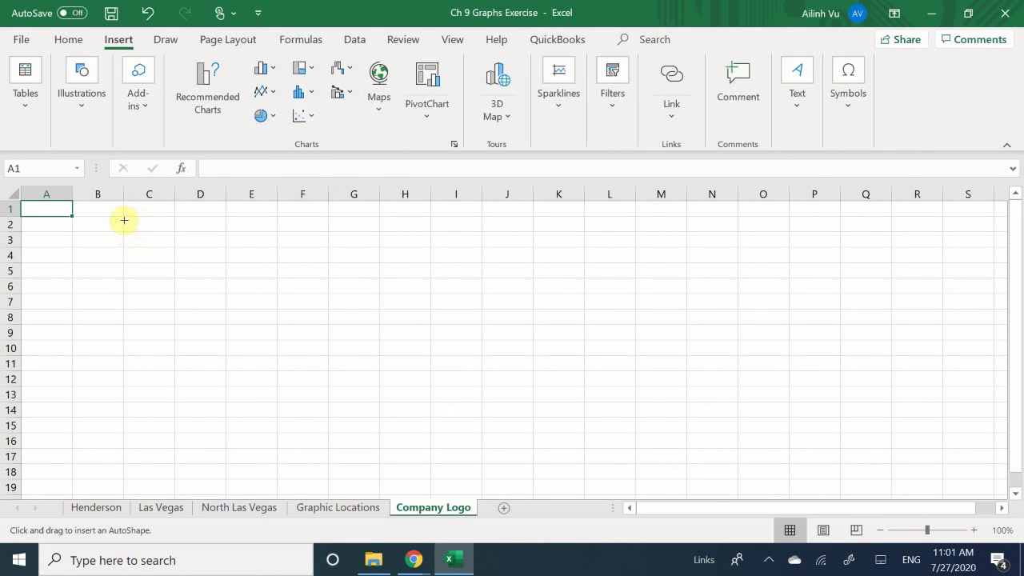
drag(129, 216, 279, 338)
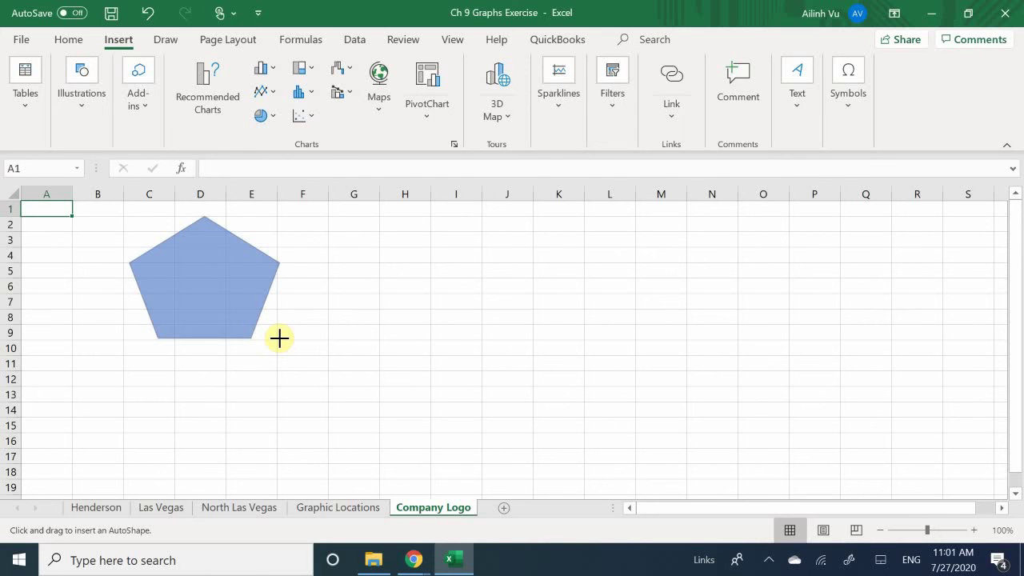
mouse_move(279, 337)
mouse_down()
mouse_move(186, 486)
mouse_move(489, 309)
mouse_move(190, 298)
mouse_move(194, 280)
mouse_move(217, 270)
mouse_move(196, 253)
mouse_up()
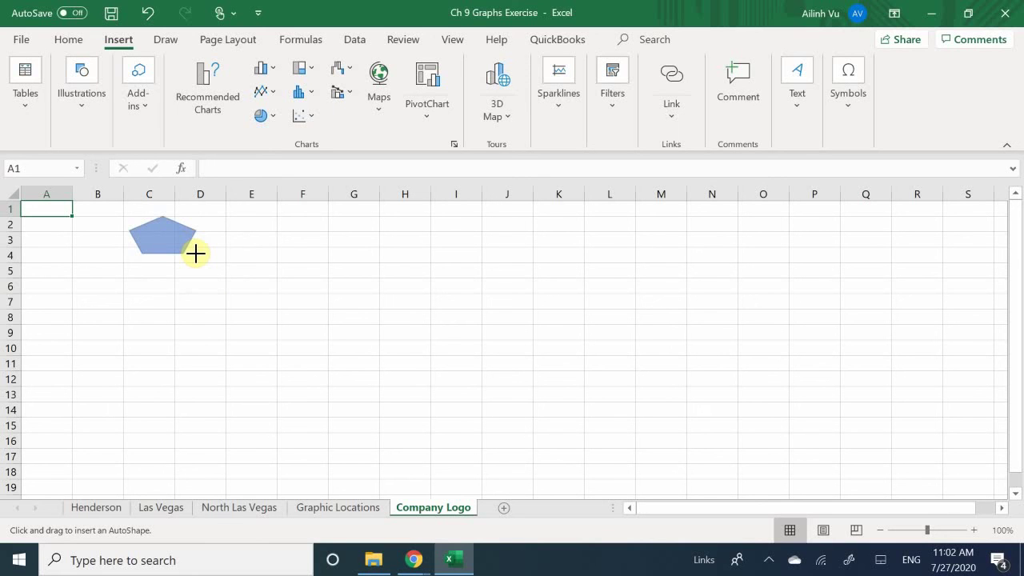
key(shift)
mouse_move(196, 253)
mouse_down()
mouse_move(258, 446)
mouse_move(123, 302)
mouse_move(201, 412)
mouse_move(128, 302)
mouse_move(147, 343)
mouse_move(139, 304)
mouse_move(187, 361)
mouse_move(221, 361)
mouse_move(262, 330)
mouse_up()
mouse_move(244, 287)
mouse_down()
mouse_move(227, 276)
mouse_move(245, 320)
mouse_up()
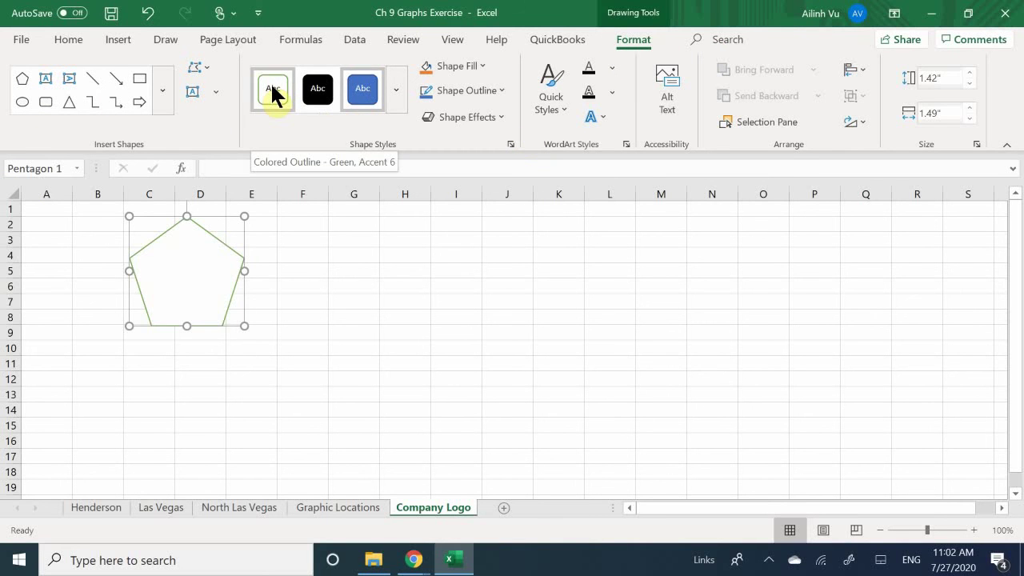
Try the solid black theme style on the pentagon, and switch it back to the solid blue style.
click(395, 94)
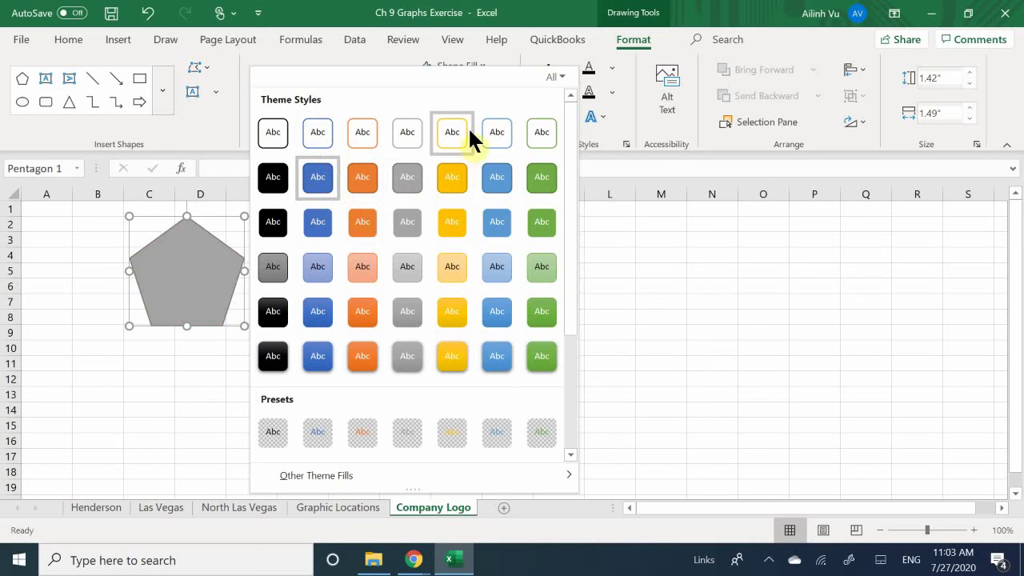
click(273, 177)
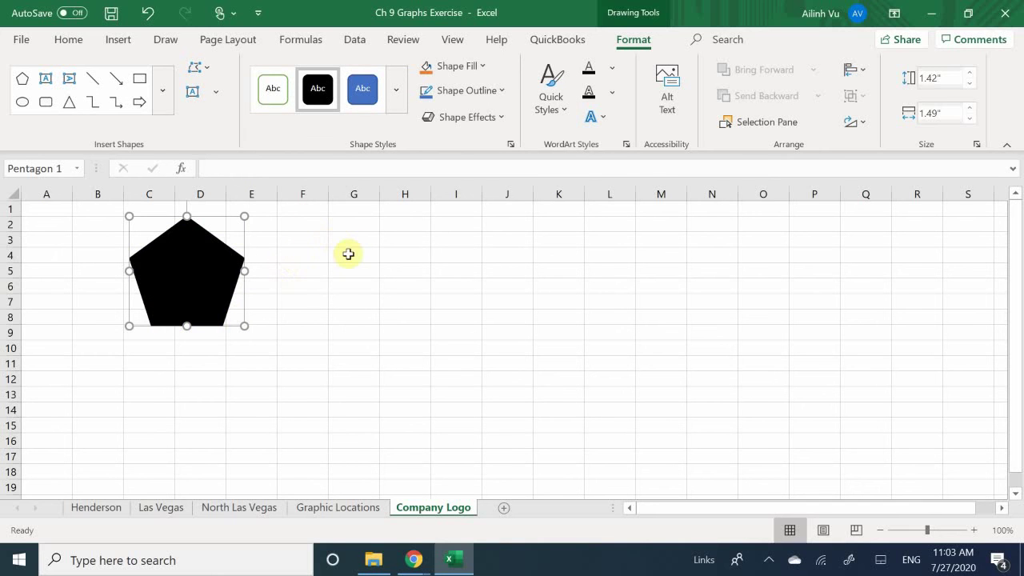
click(362, 89)
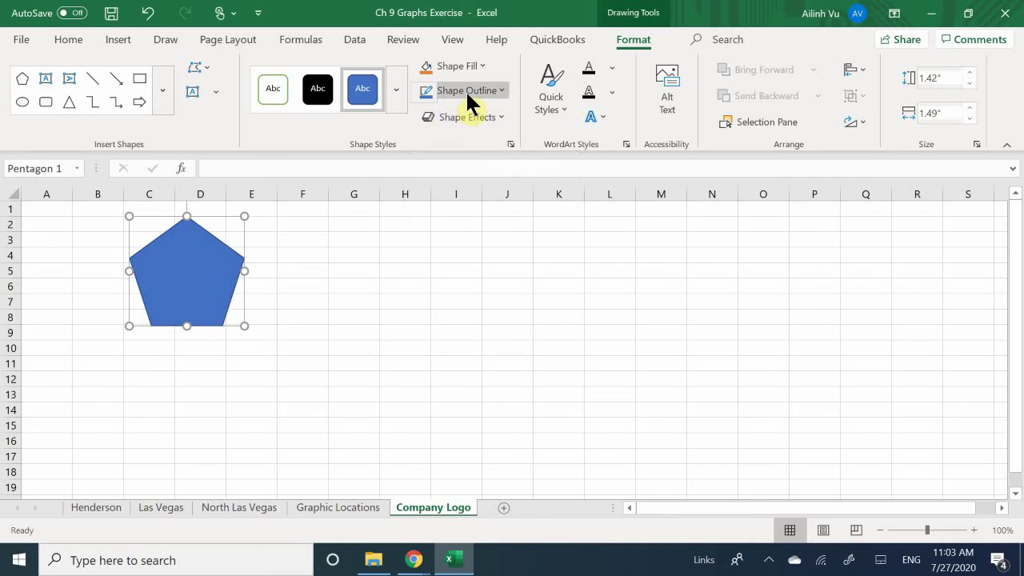
Browse the pentagon's outline and fill color choices, and apply the solid black theme style.
click(503, 89)
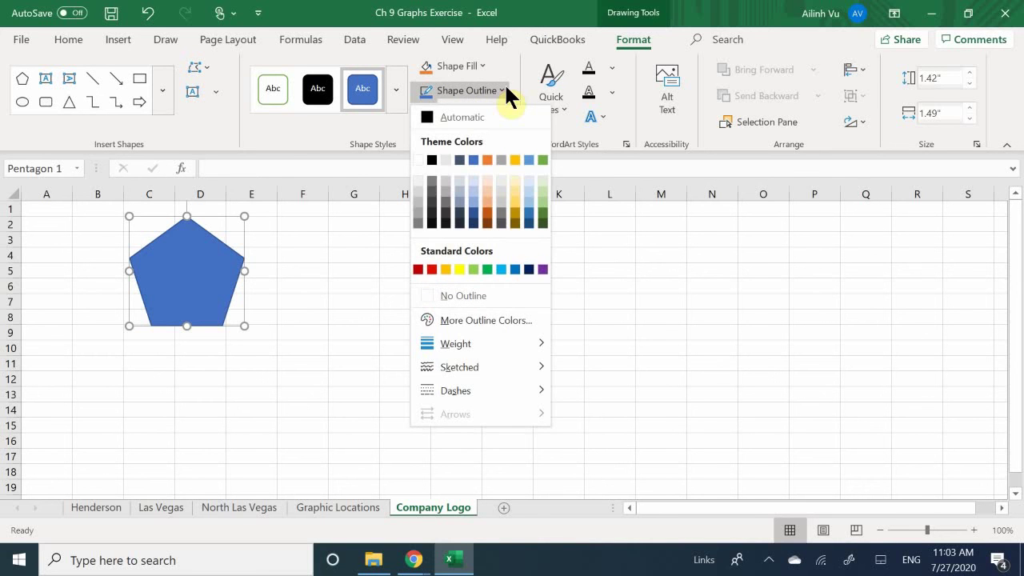
click(504, 89)
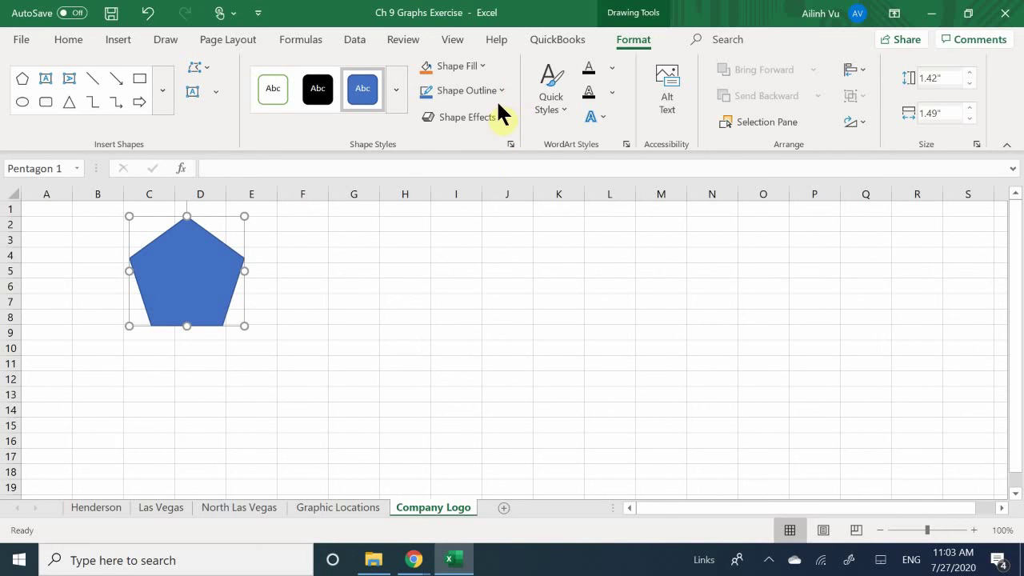
click(502, 91)
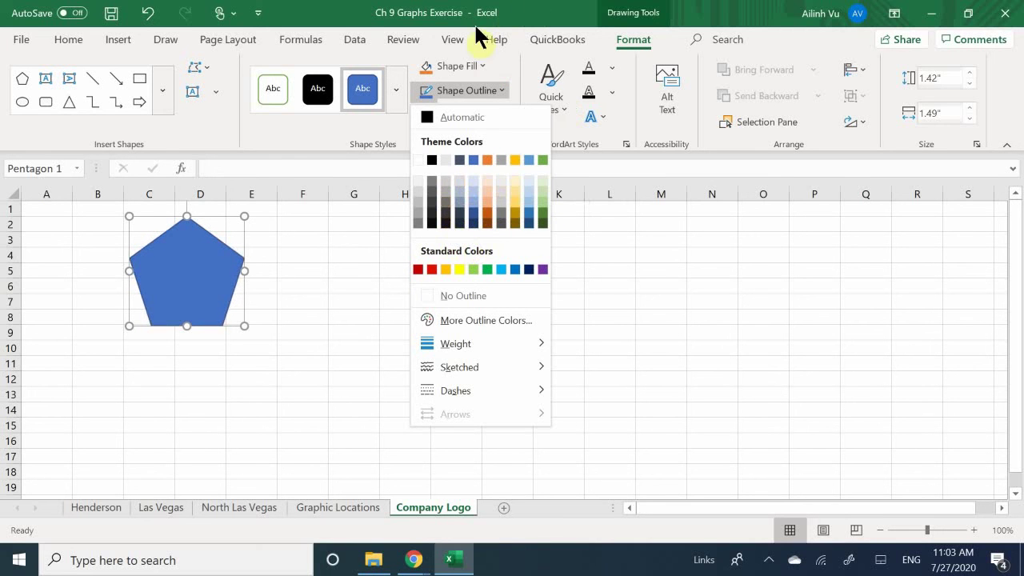
click(443, 15)
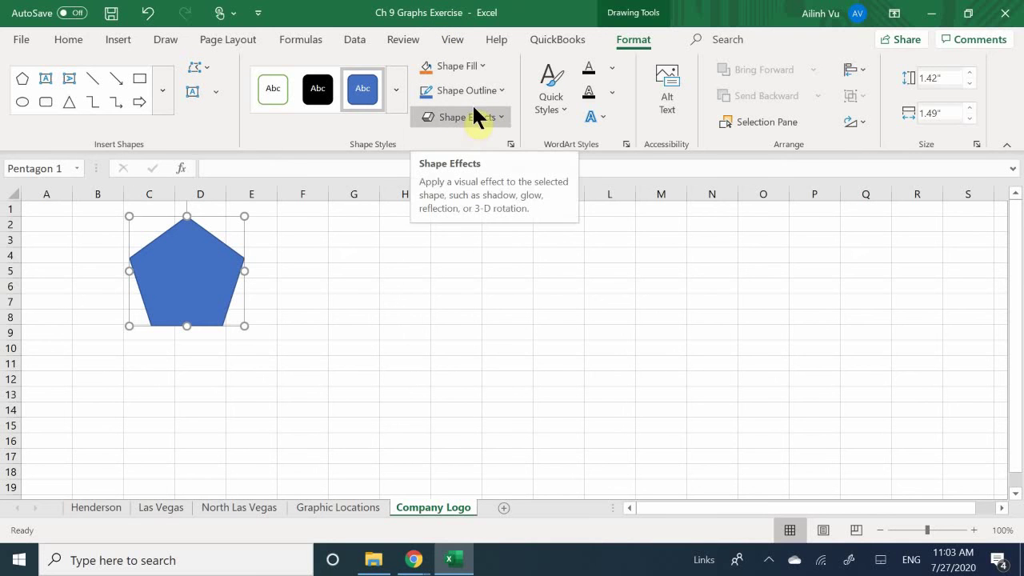
click(480, 70)
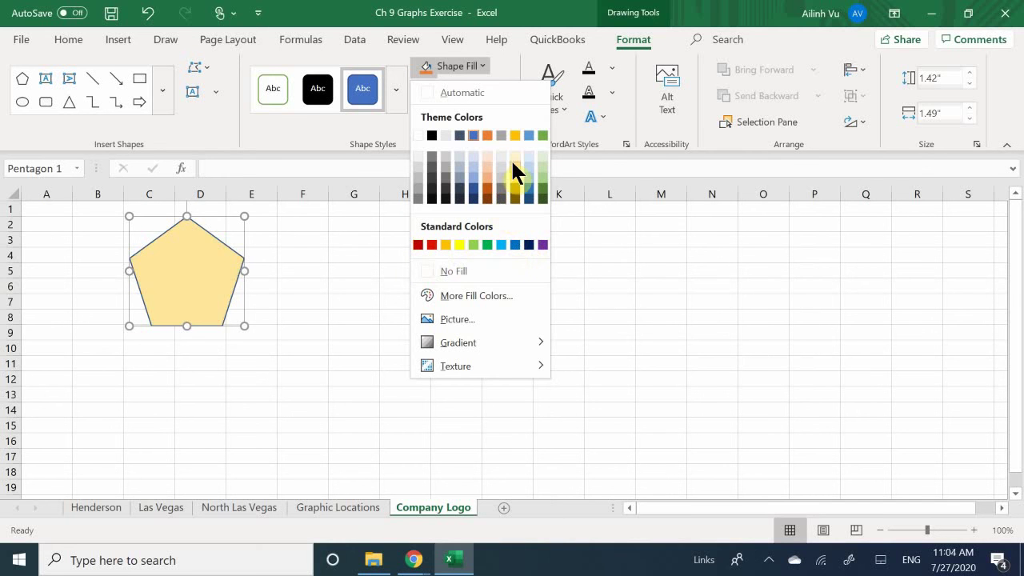
click(315, 103)
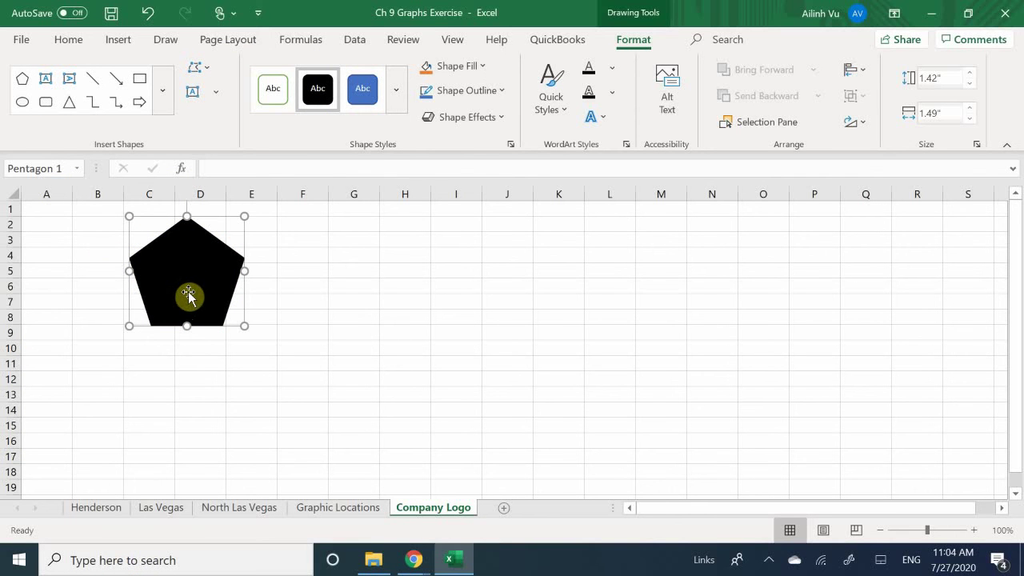
click(334, 254)
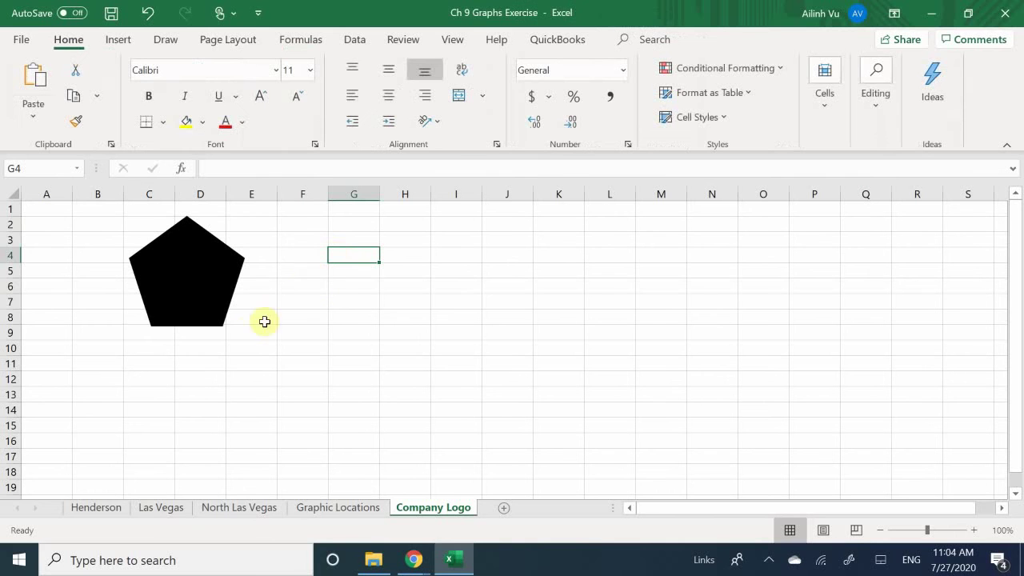
Draw a rectangle about 0.6" high and 4" wide beside the pentagon, spanning columns F to K and rows 2 to 4.
click(116, 38)
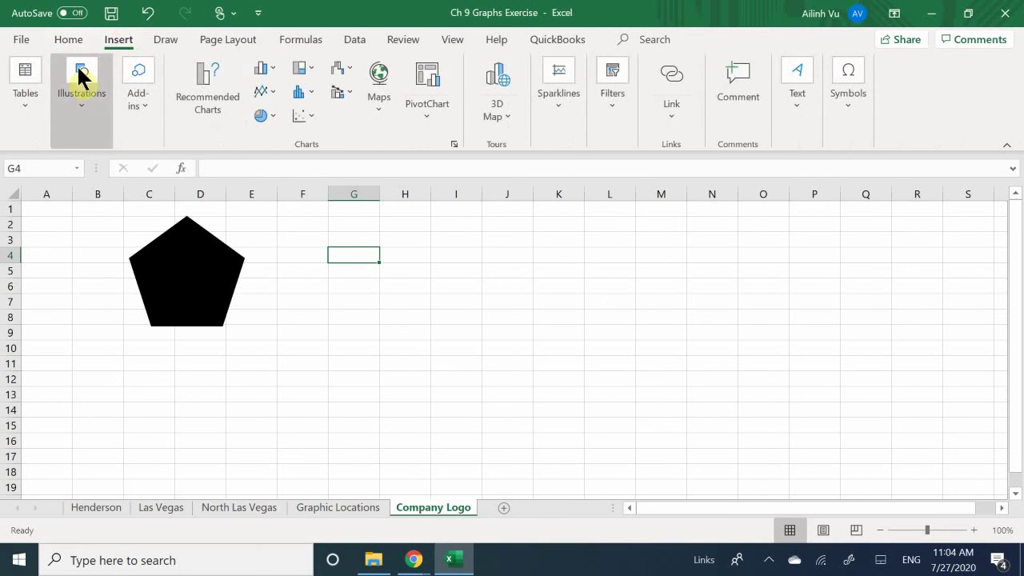
click(71, 40)
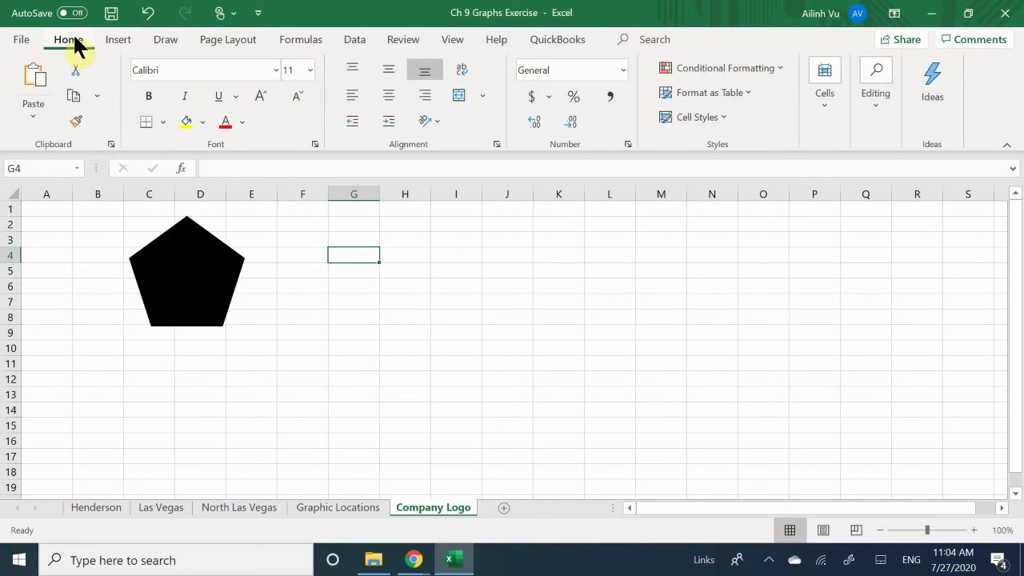
click(113, 39)
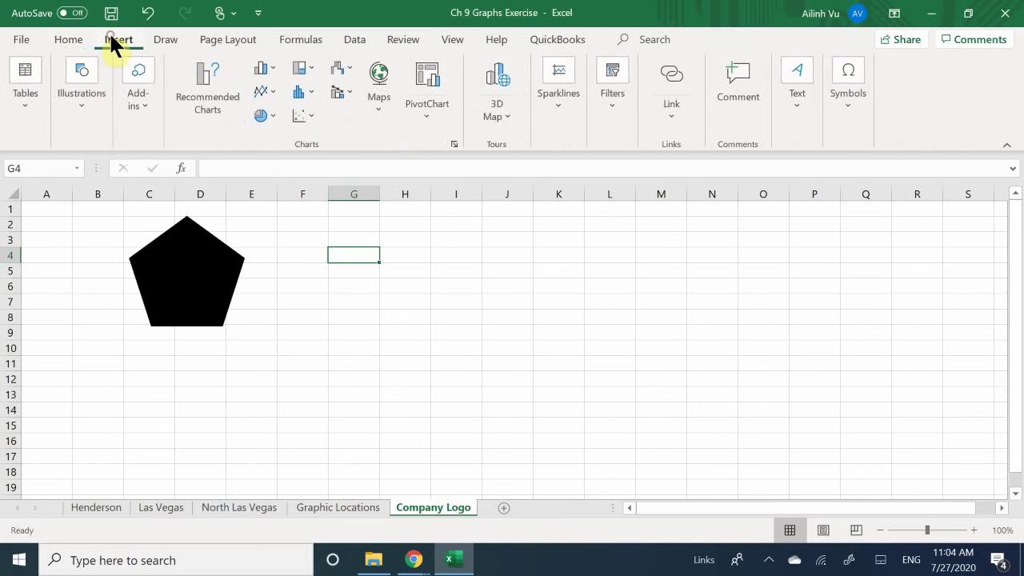
click(93, 103)
click(149, 164)
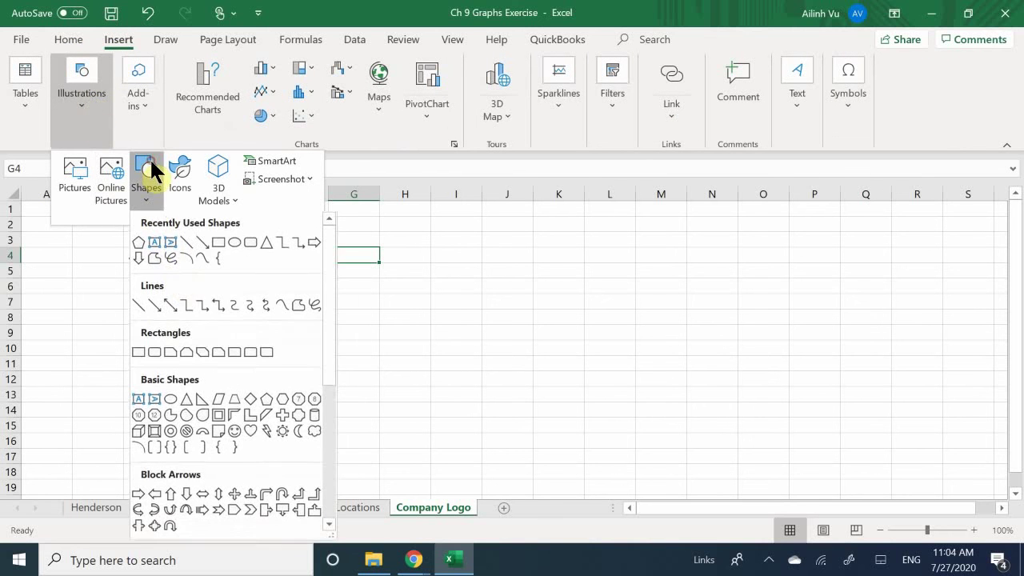
click(219, 243)
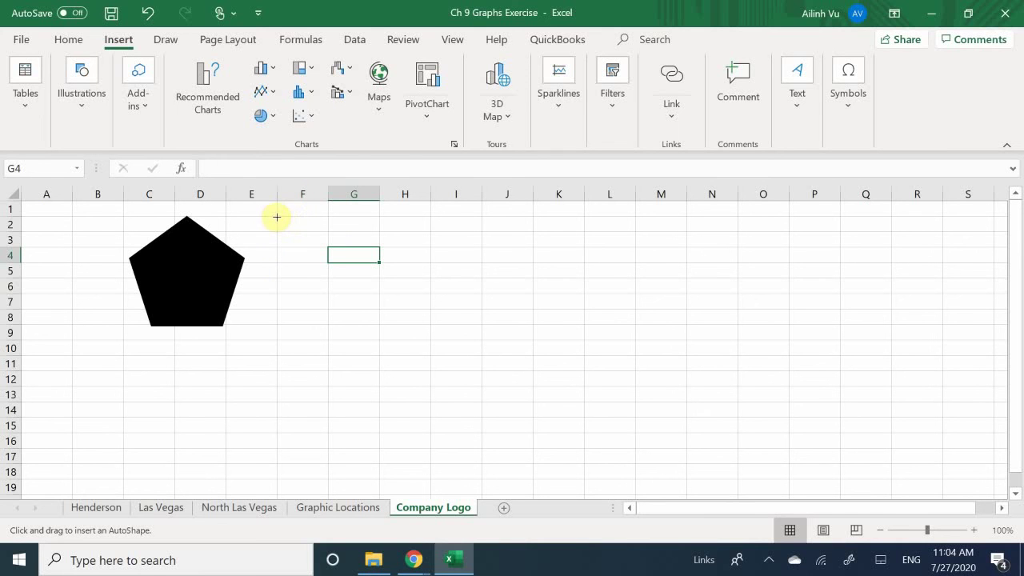
drag(277, 217, 428, 236)
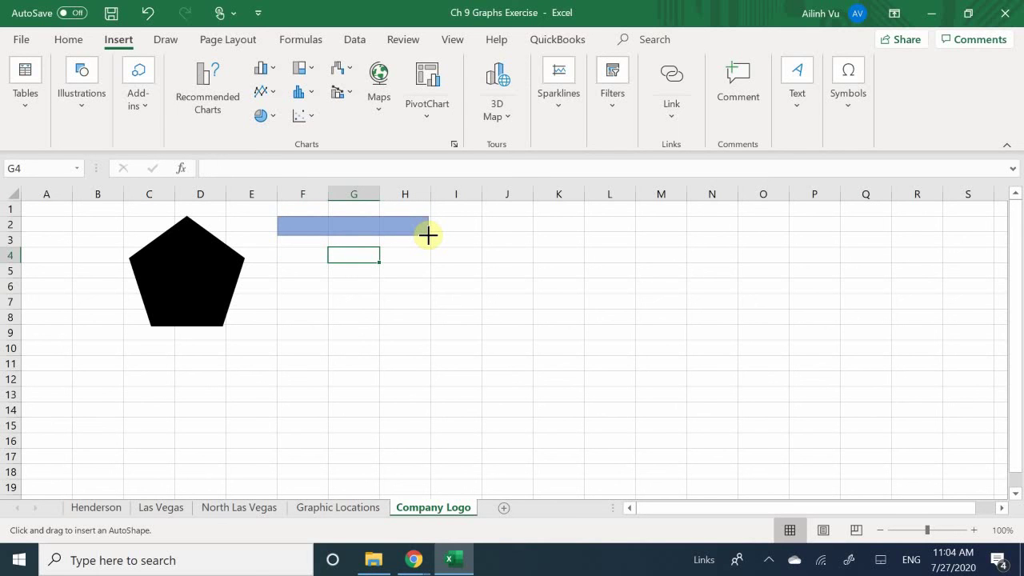
drag(428, 235, 585, 263)
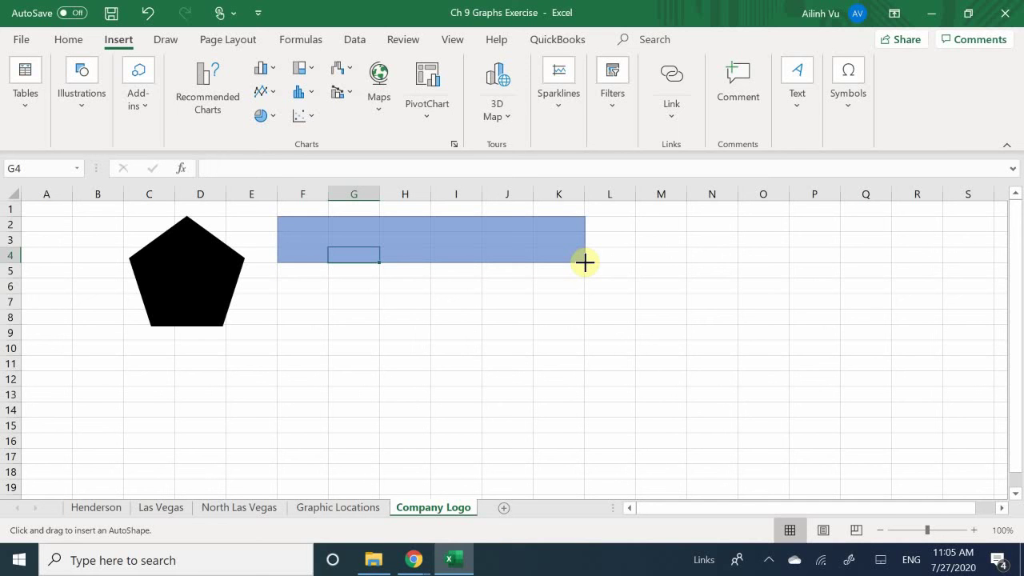
drag(585, 263, 585, 262)
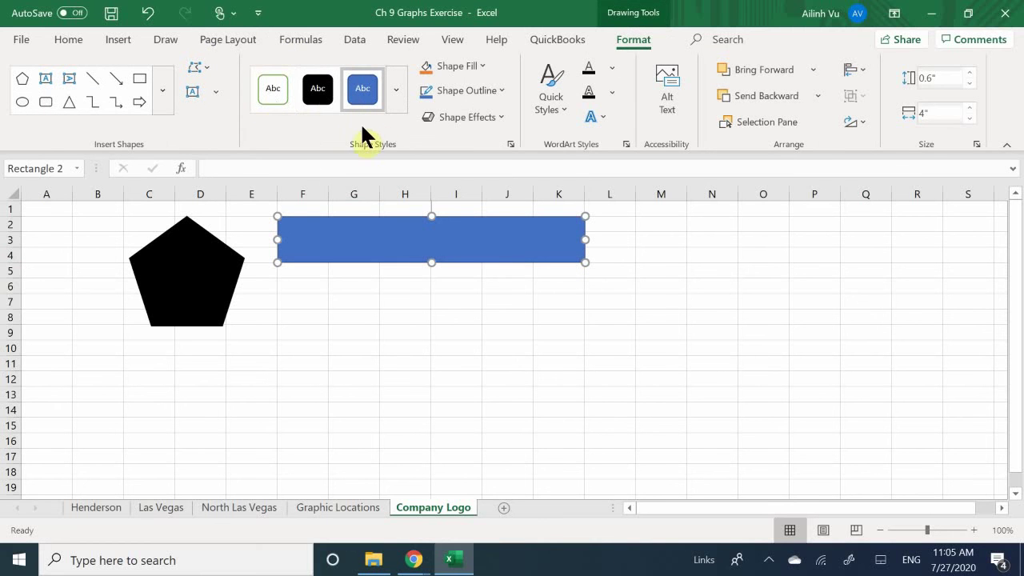
Apply the white theme style with a black outline to the rectangle, and deselect it.
click(395, 90)
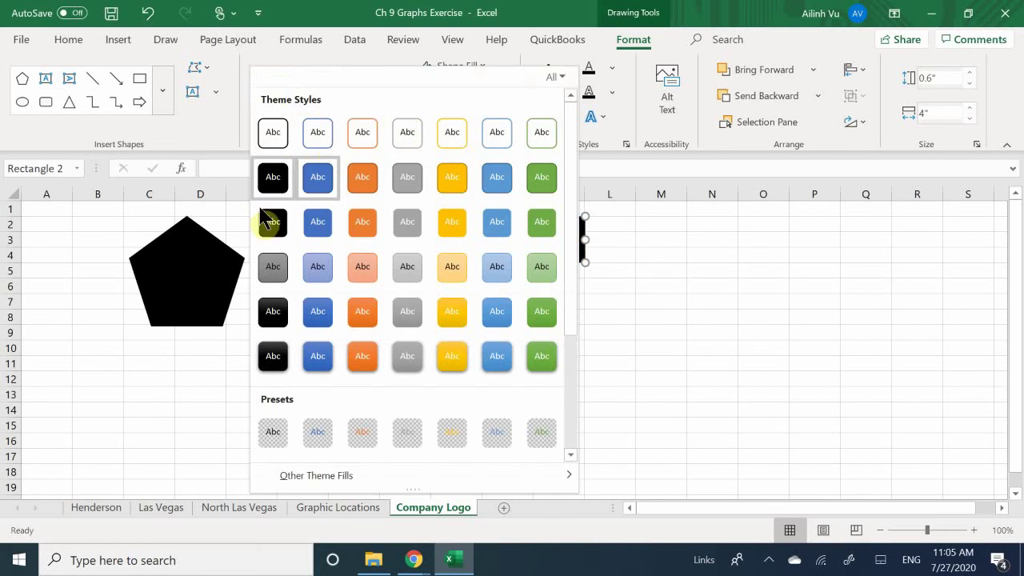
click(274, 133)
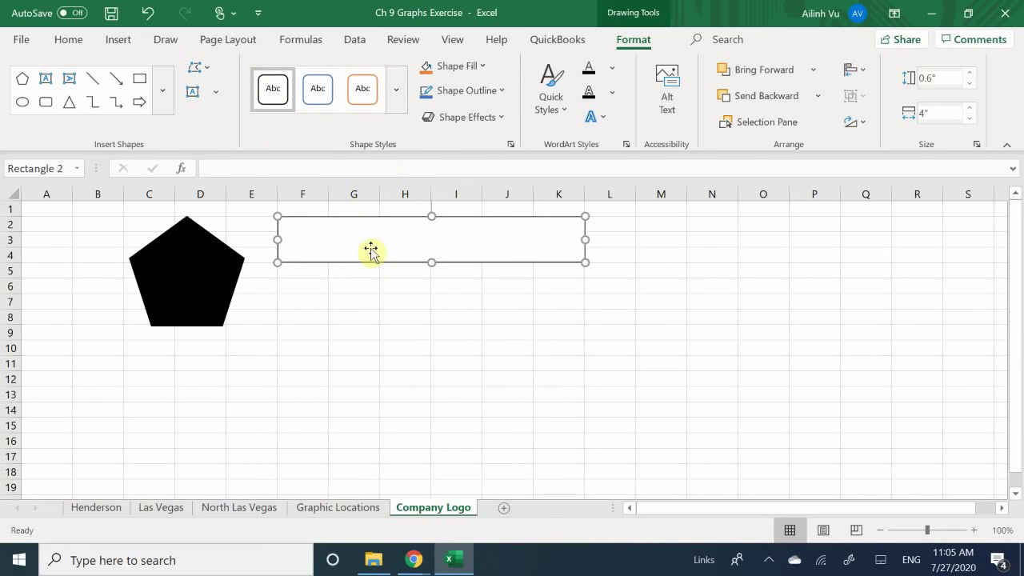
click(355, 314)
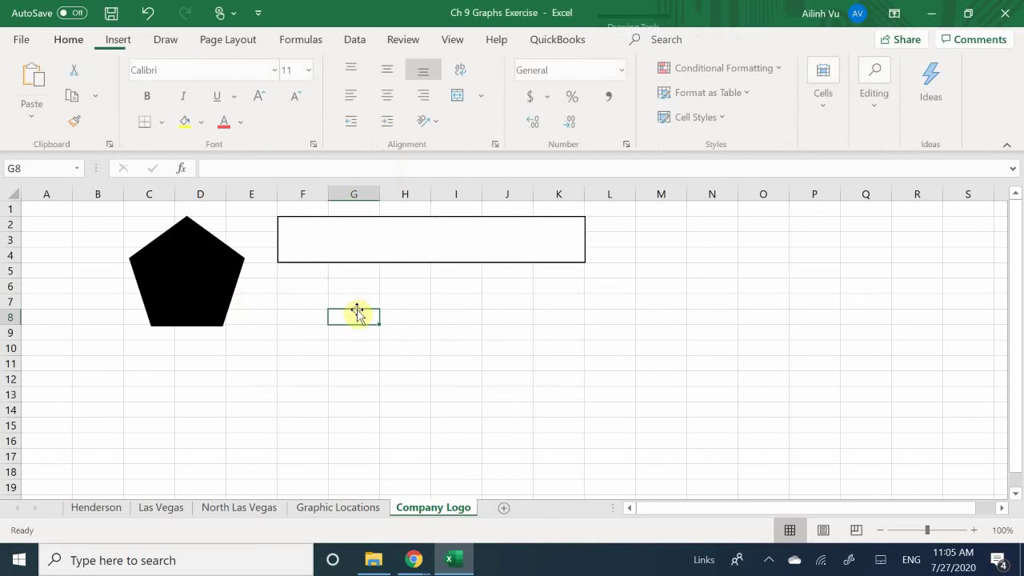
Select the rectangle and the pentagon together and move both about one column to the right.
click(308, 244)
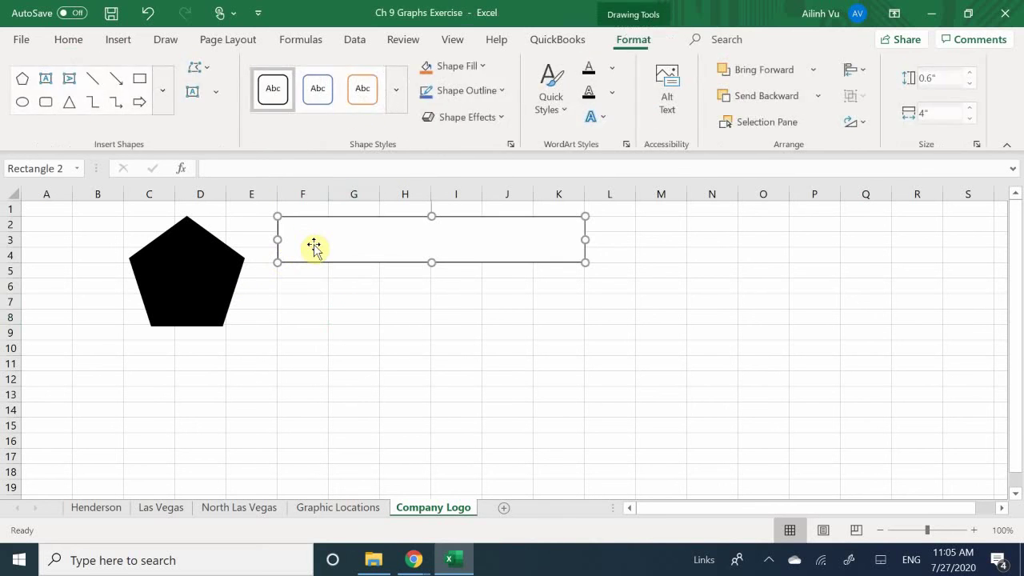
shift+click(201, 279)
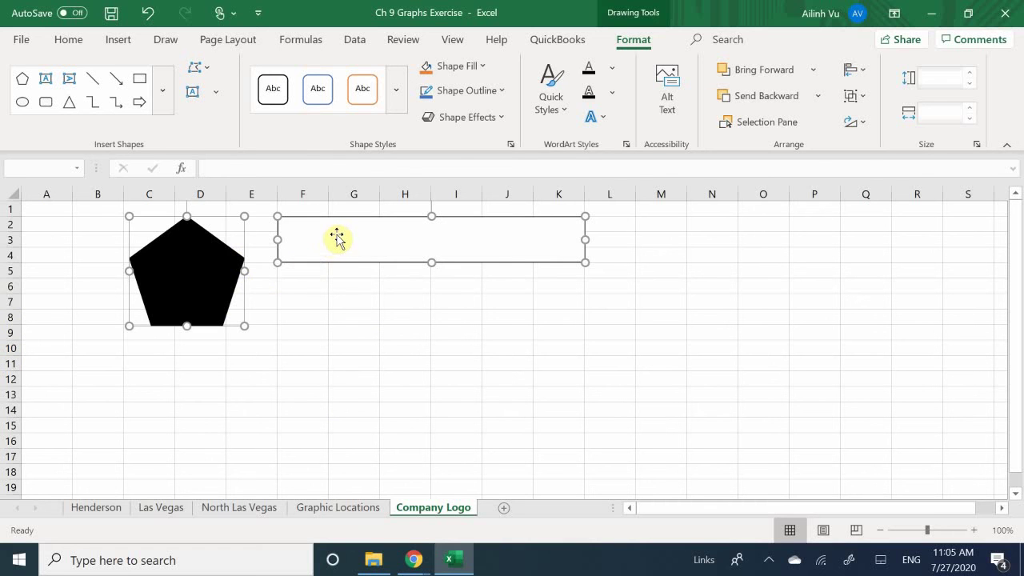
drag(338, 237, 390, 238)
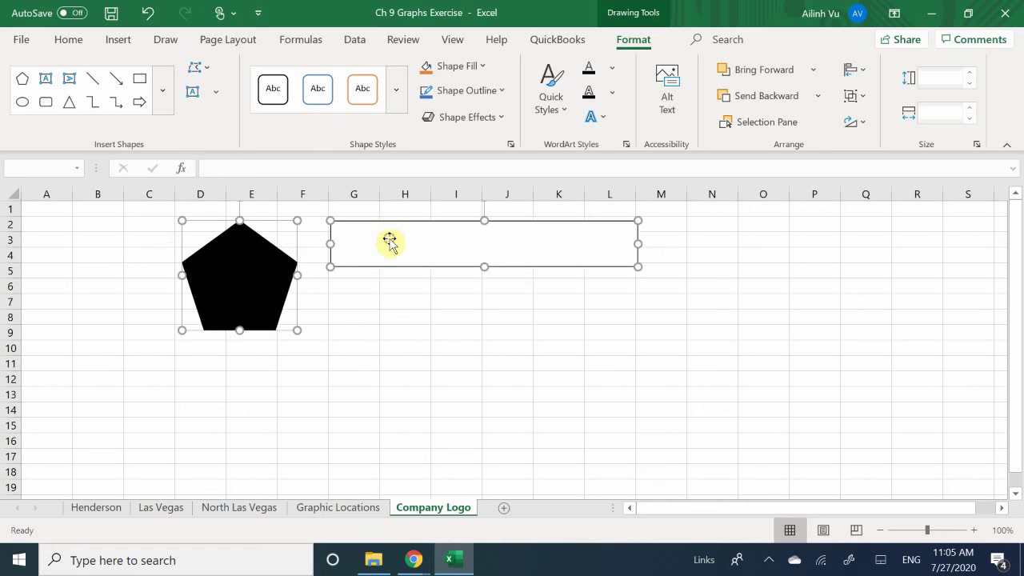
click(357, 331)
Move the rectangle on its own across the pentagon, and place it back beside the pentagon at rows 3 to 6.
click(371, 278)
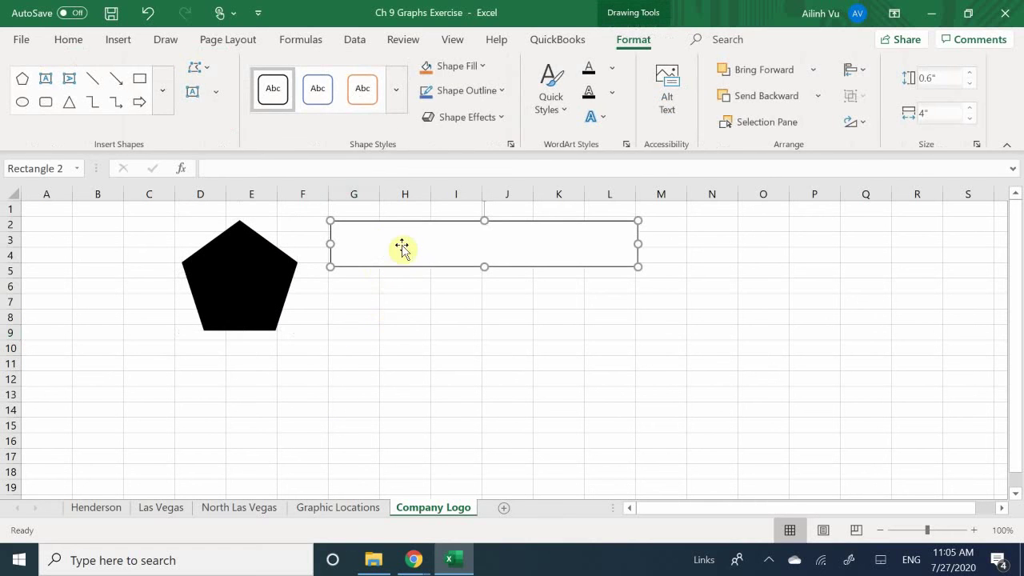
drag(392, 249, 164, 292)
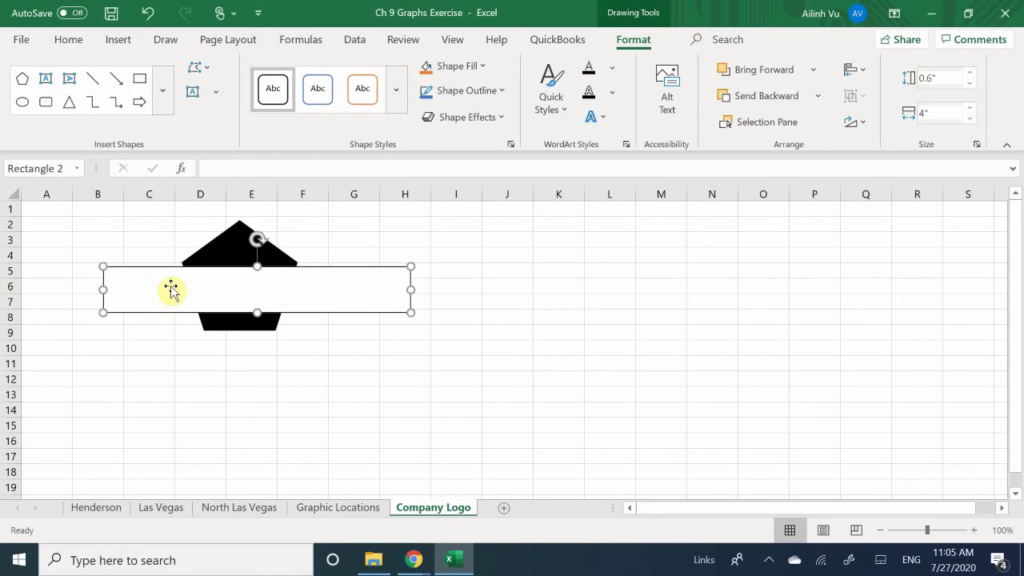
drag(167, 289, 387, 262)
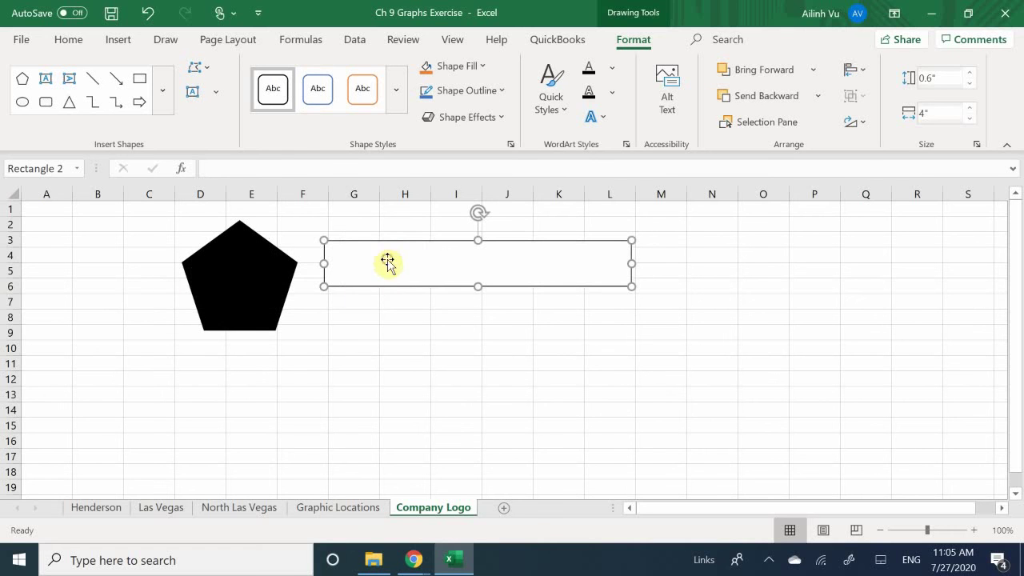
Select the pentagon together with the rectangle and align both shapes by their centers and middles.
shift+click(250, 284)
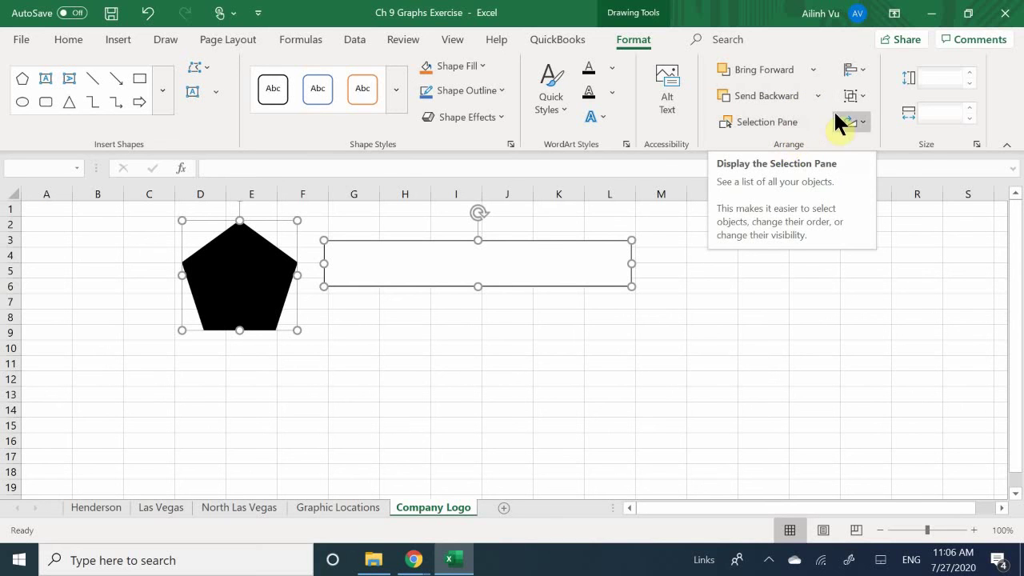
click(863, 70)
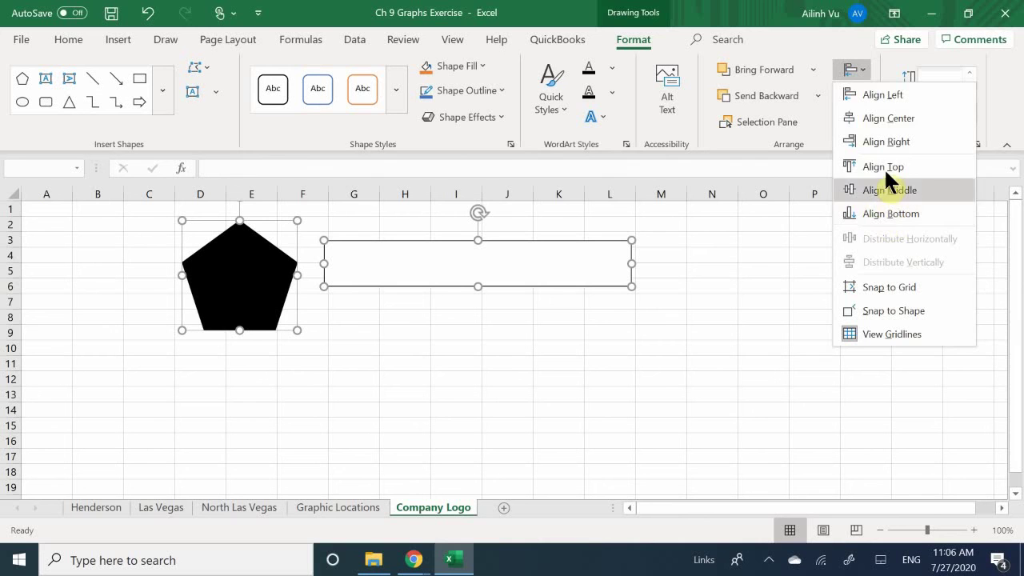
click(902, 120)
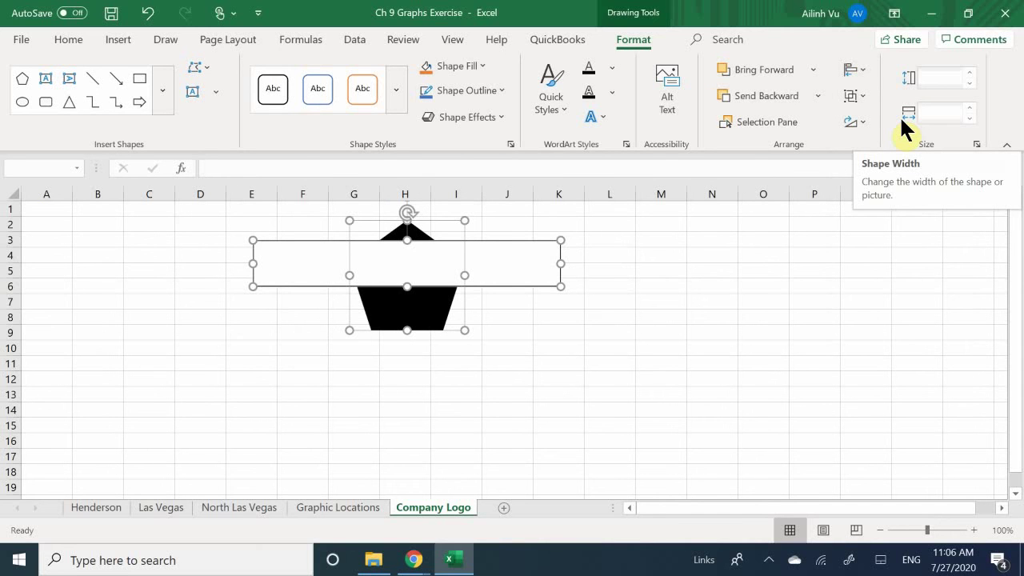
click(868, 70)
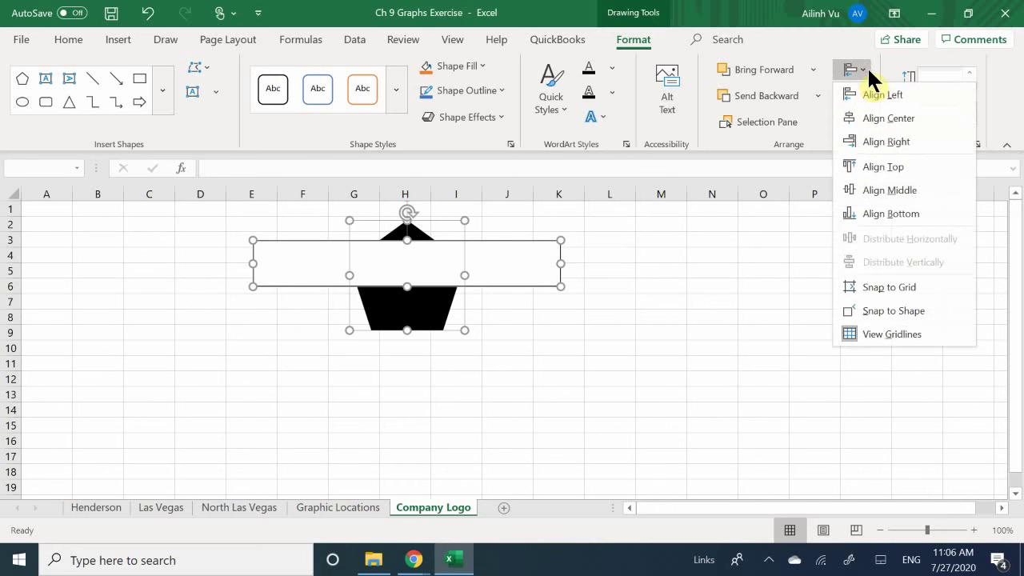
click(889, 192)
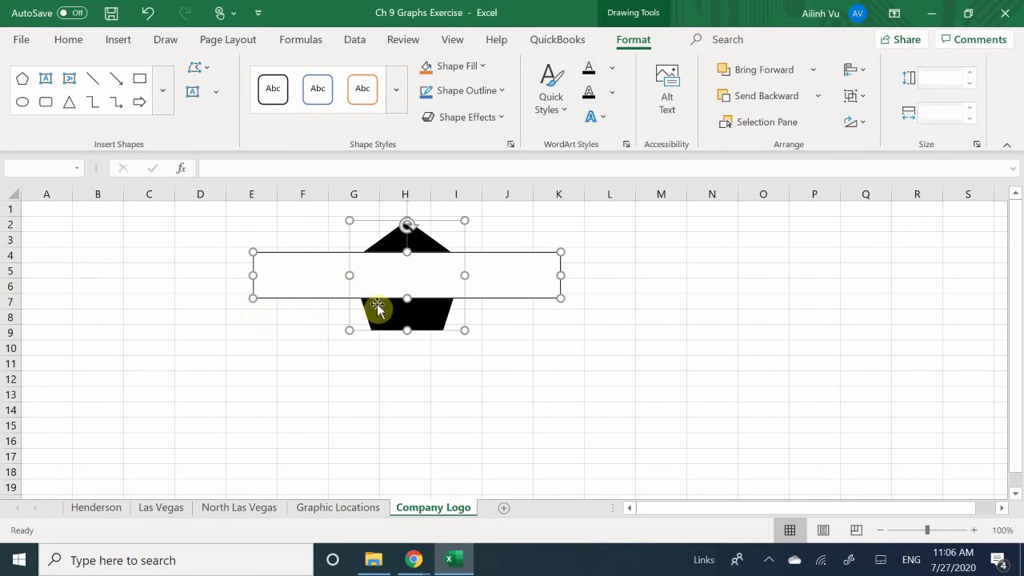
Stretch both selected shapes downward, undo the excess enlargement so the pentagon ends in row 10, and deselect them.
drag(407, 297, 407, 316)
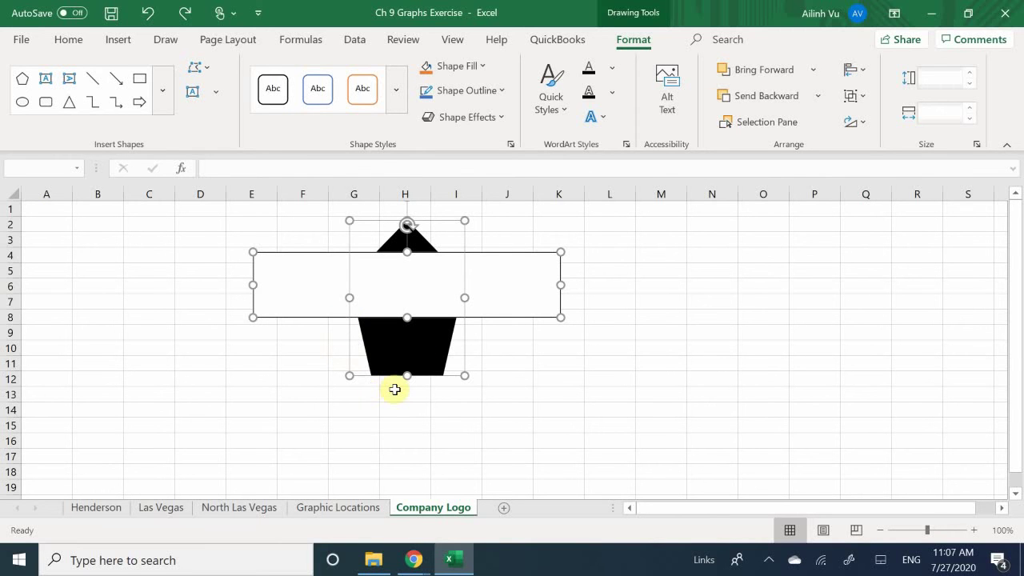
key(ctrl+z)
click(290, 356)
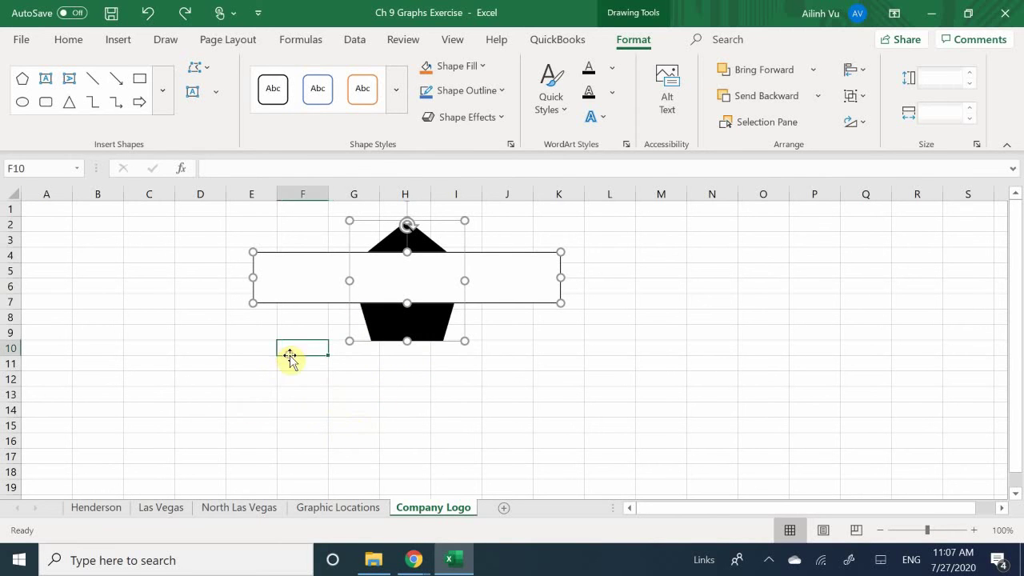
click(149, 352)
Extend the rectangle's lower edge down to row 8, and deselect it.
click(300, 284)
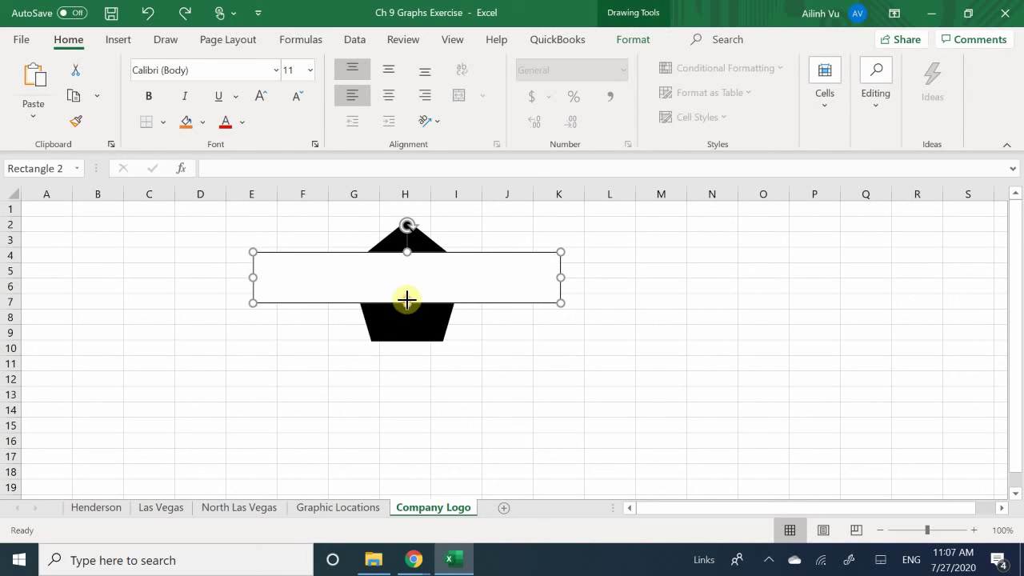
drag(406, 300, 406, 320)
click(494, 343)
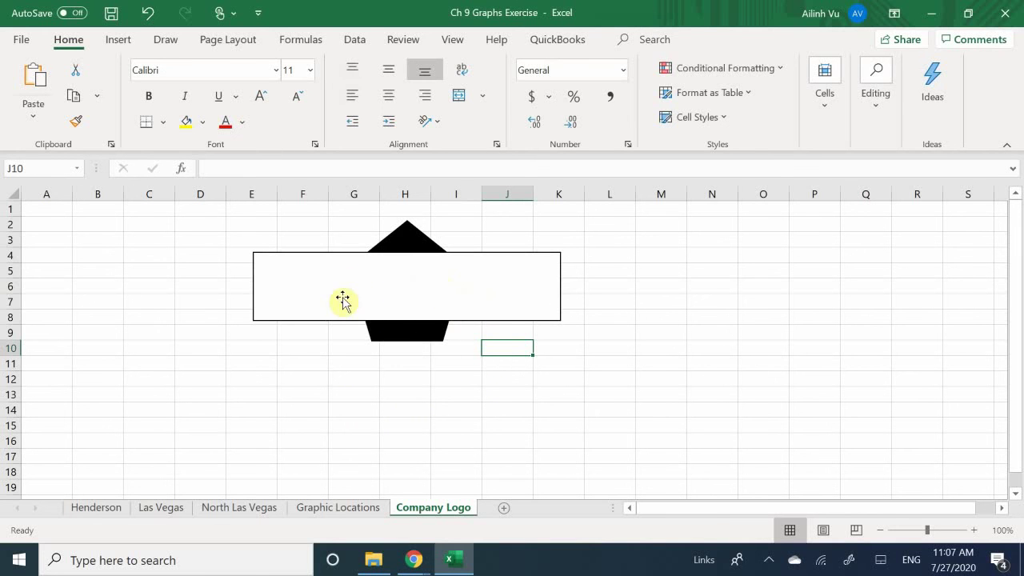
Select the rectangle and the pentagon in turn to examine how the two overlapping shapes are stacked.
click(400, 304)
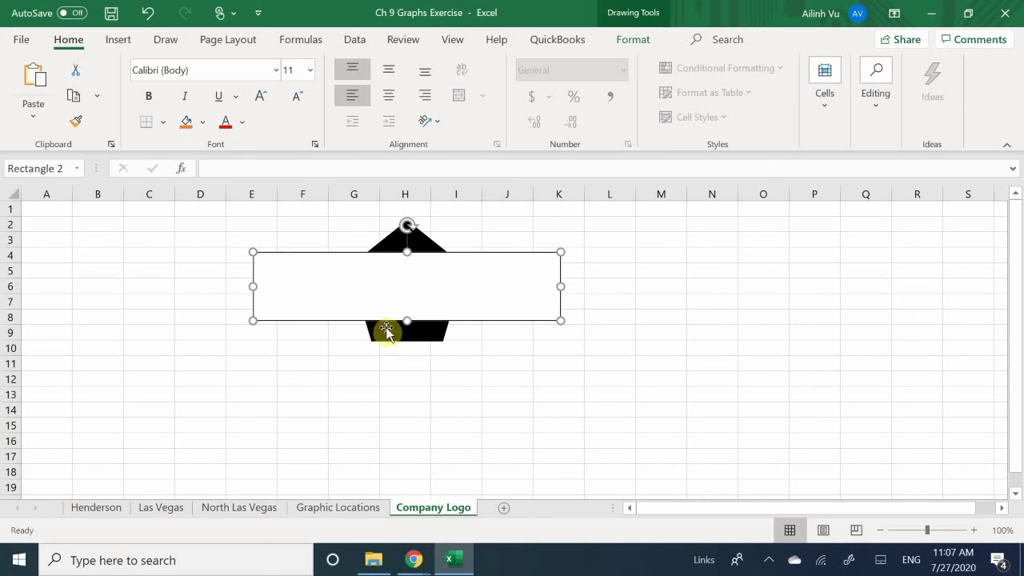
click(387, 333)
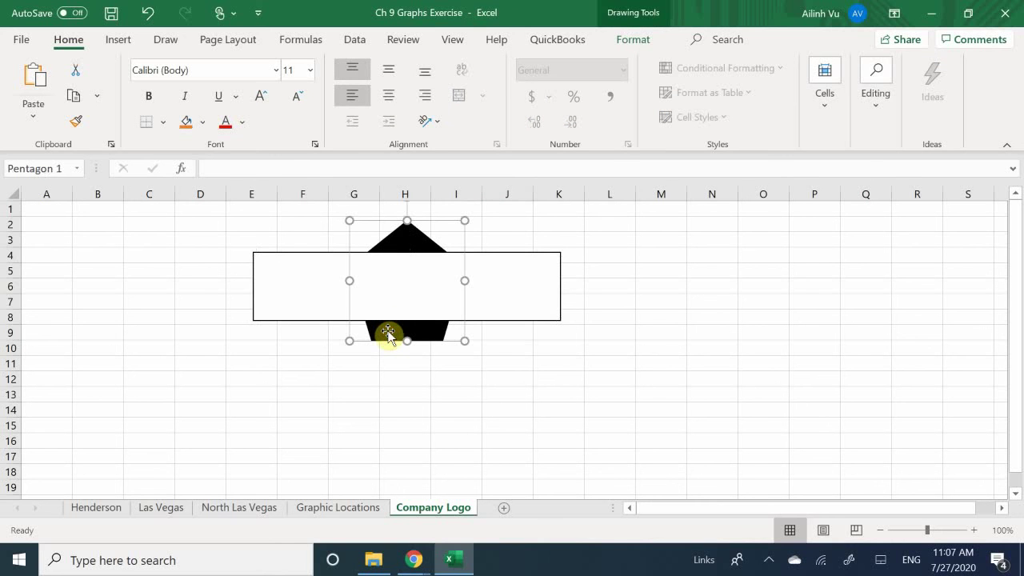
click(503, 288)
click(333, 360)
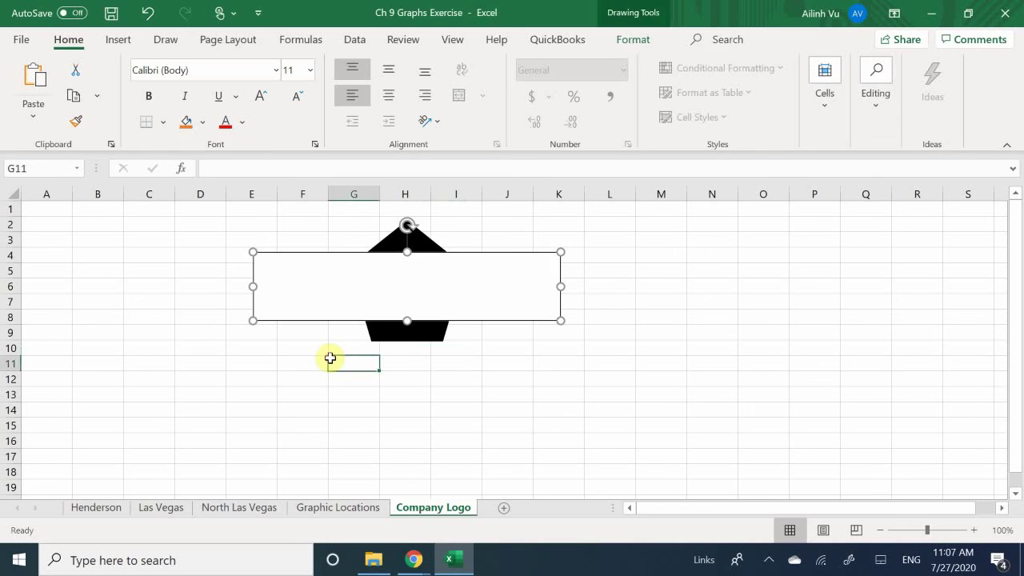
click(387, 331)
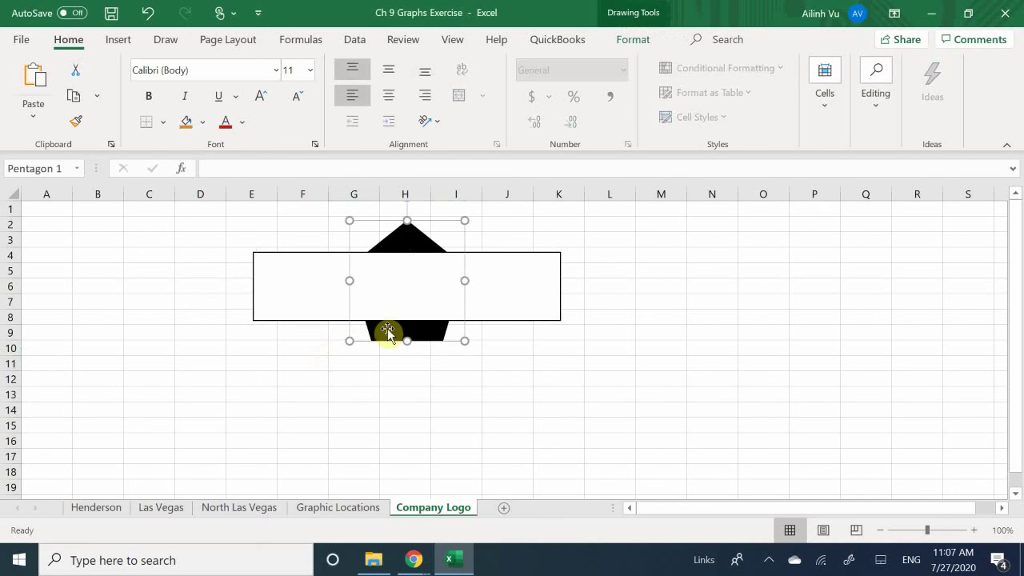
click(481, 342)
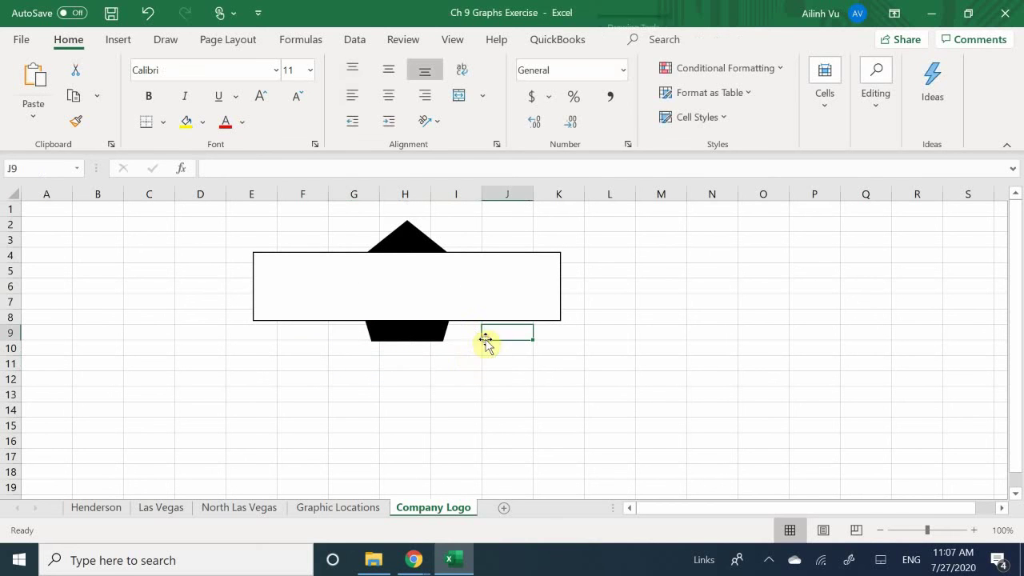
click(414, 290)
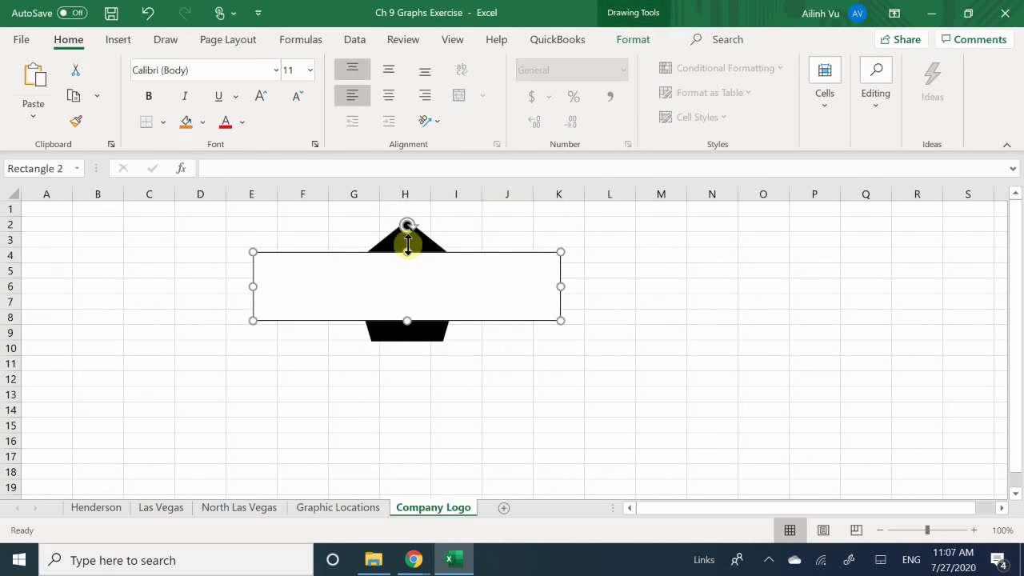
click(389, 332)
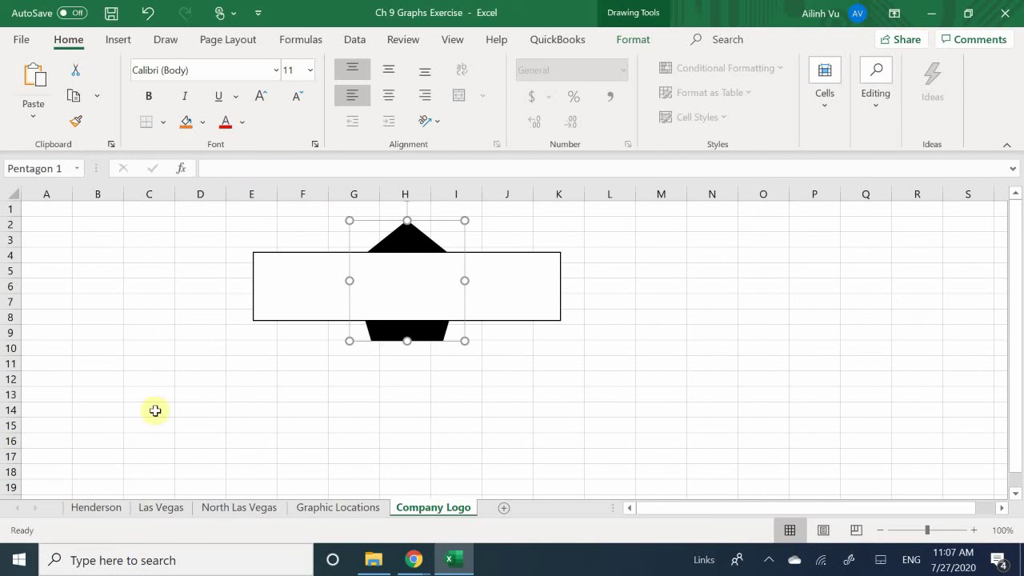
click(337, 295)
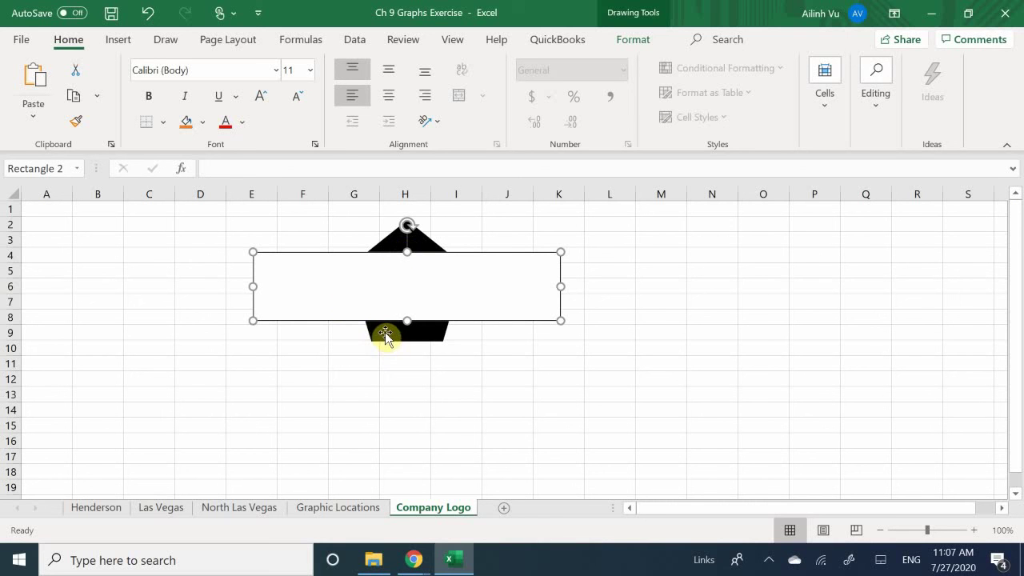
Bring the pentagon forward in front of the rectangle, and deselect it.
click(384, 336)
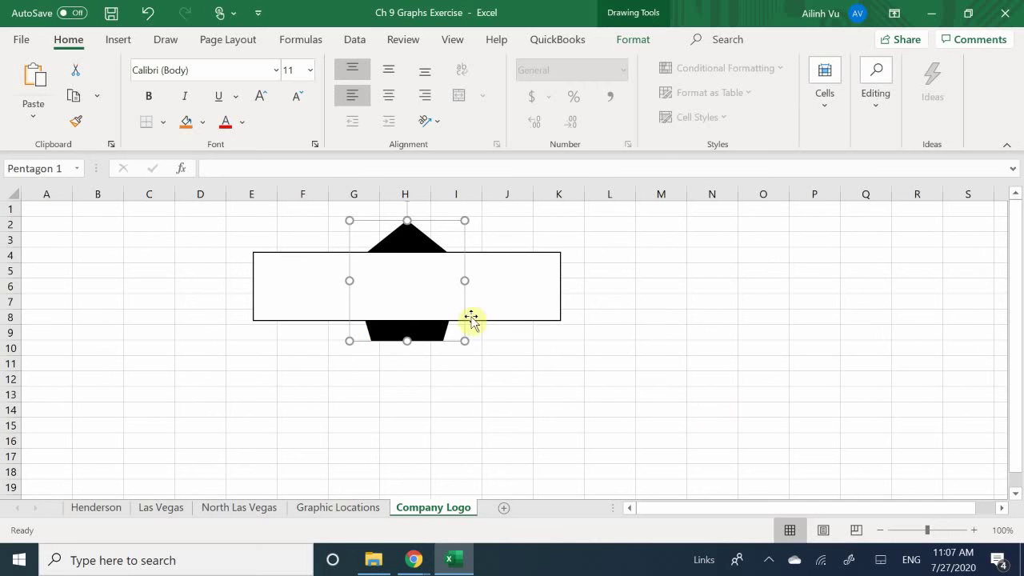
click(116, 42)
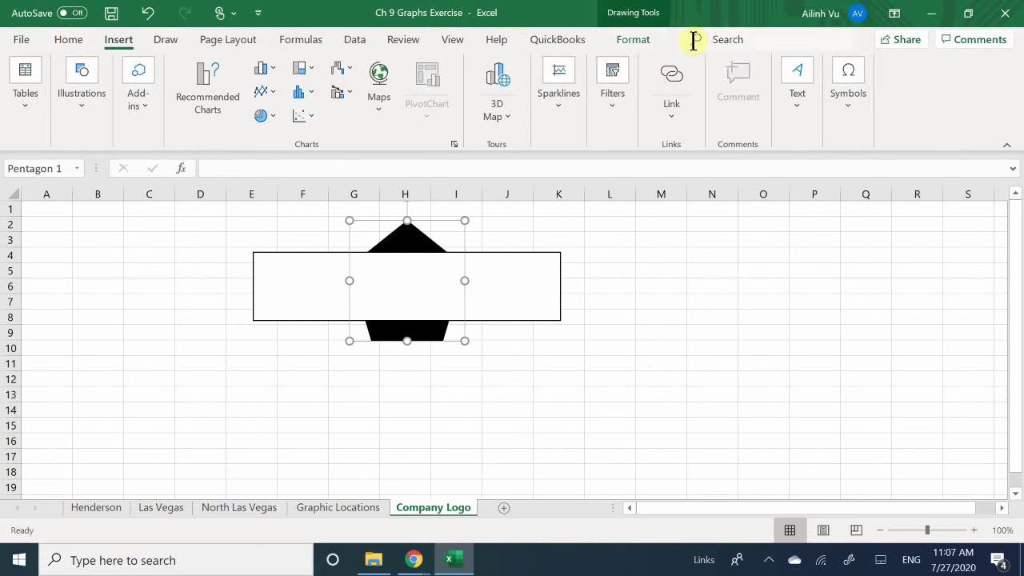
click(639, 38)
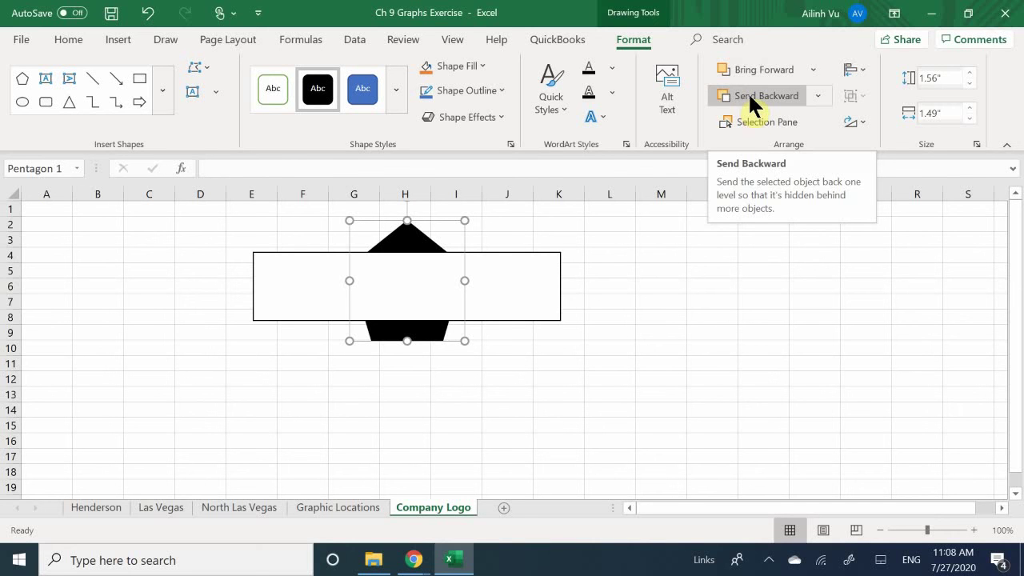
click(767, 70)
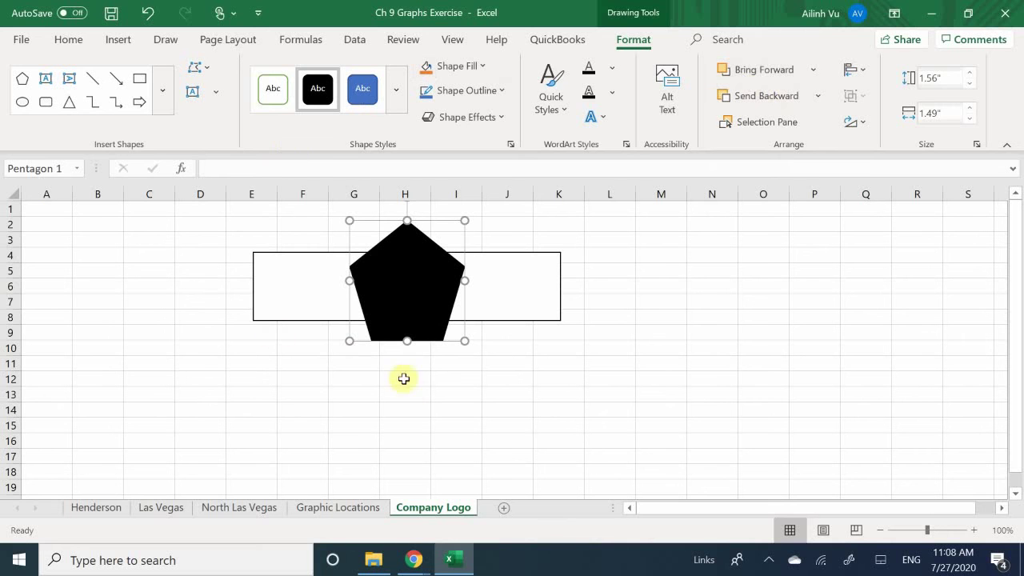
click(292, 378)
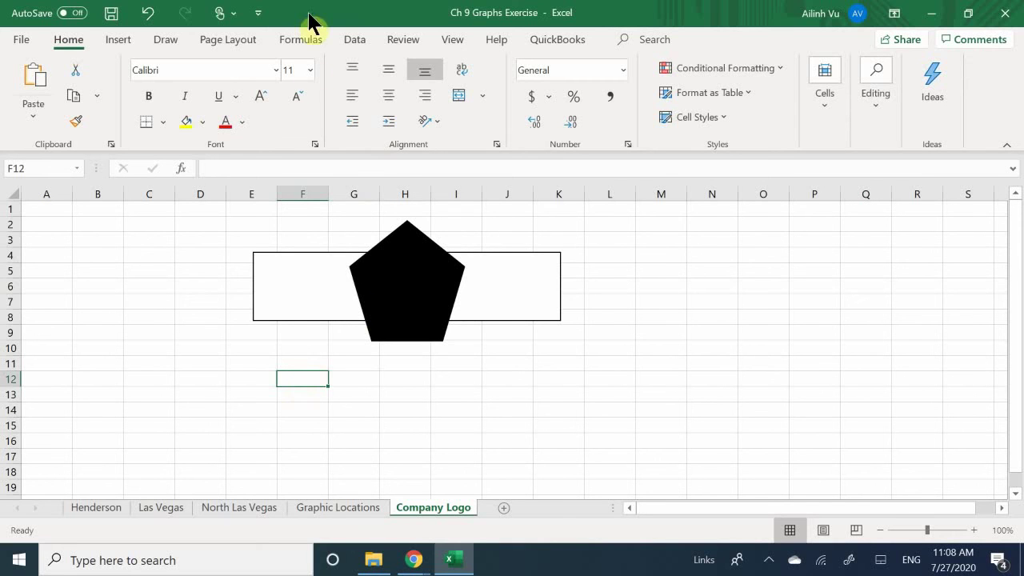
Add the text COFFEE CAFE inside the black pentagon.
click(393, 285)
click(405, 274)
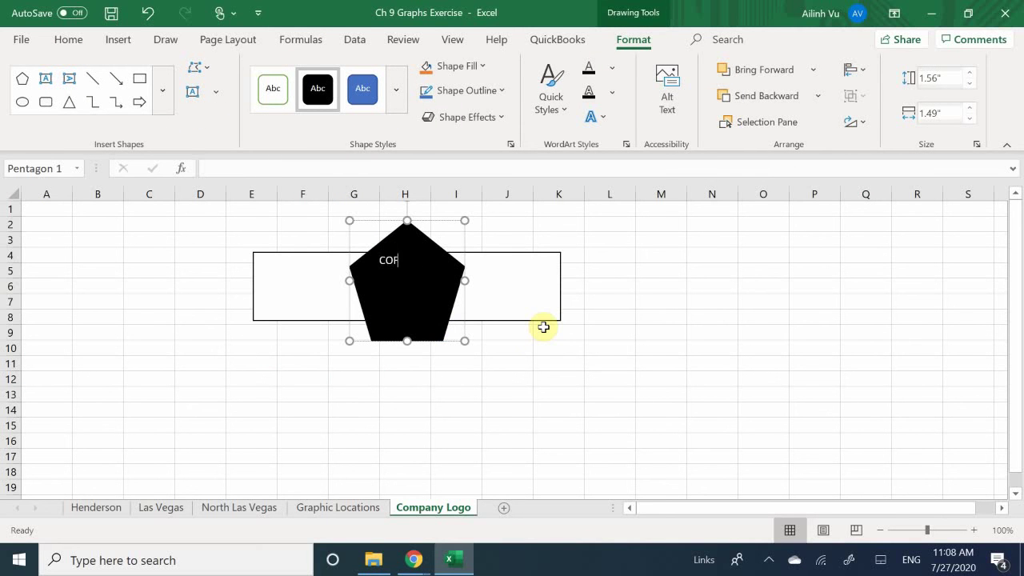
text(COFFEE CAFE)
Set all of the pentagon's text to font size 18 and center it vertically and horizontally.
key(ctrl+a)
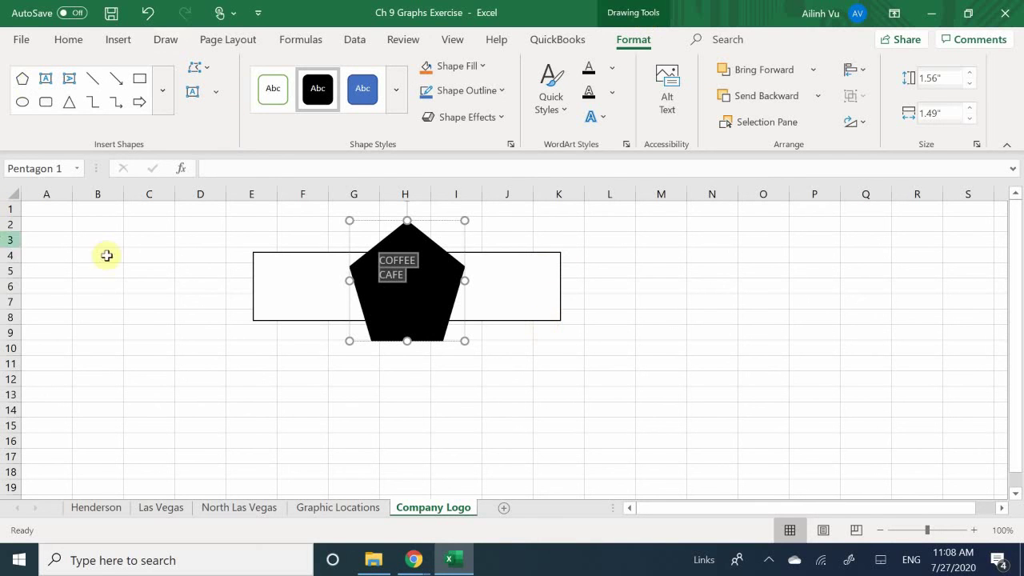
click(70, 39)
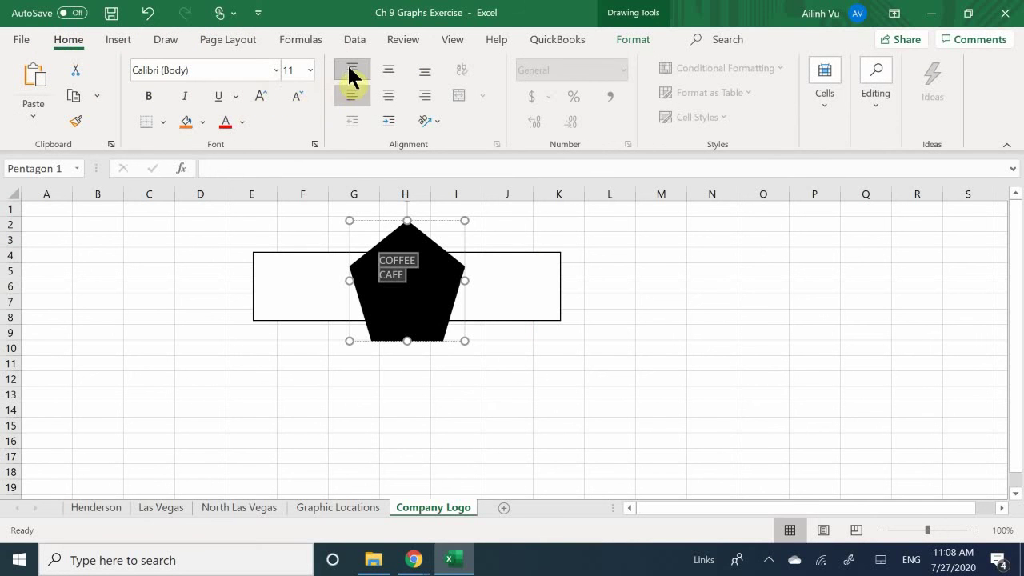
click(310, 70)
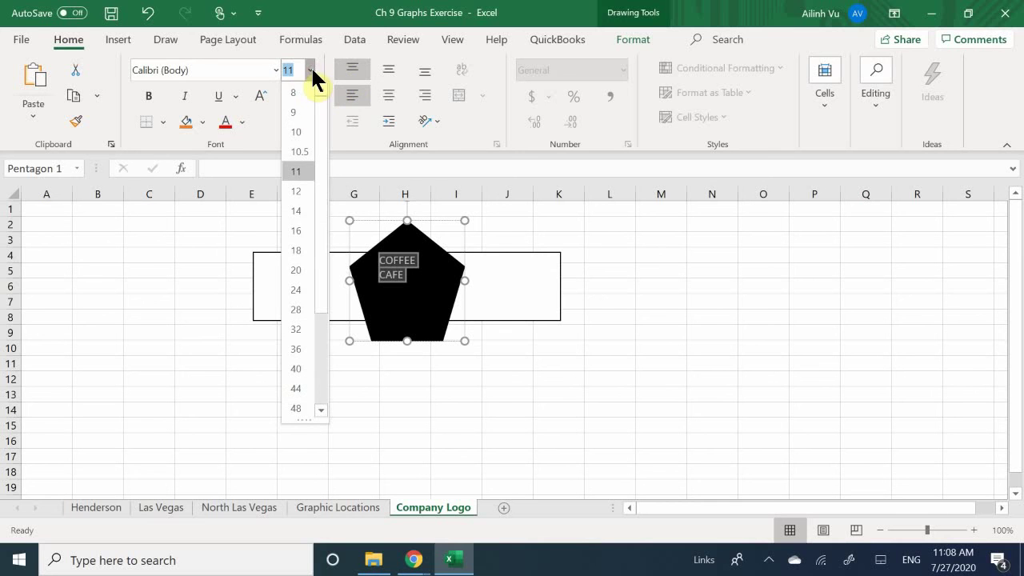
click(298, 251)
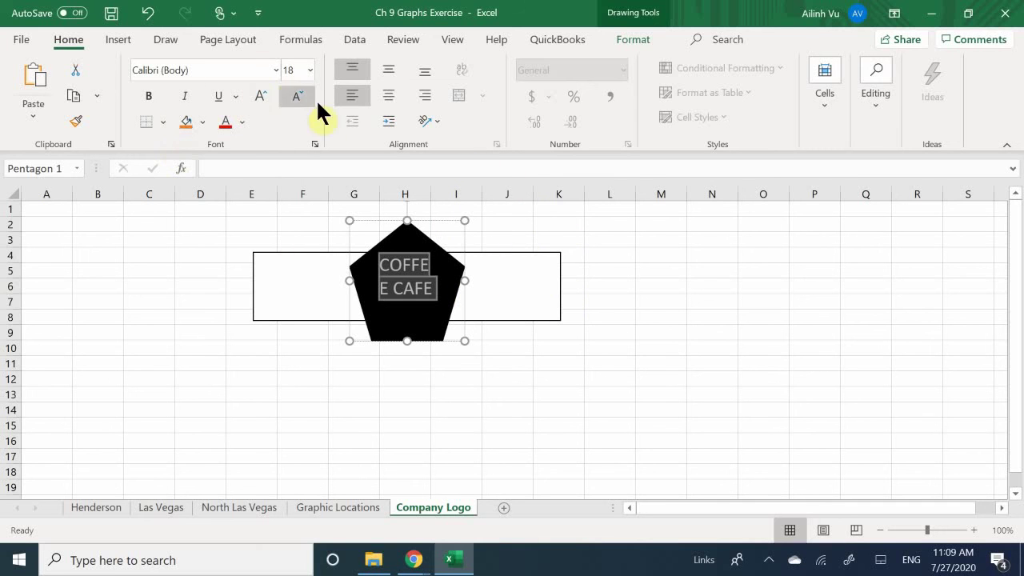
click(386, 69)
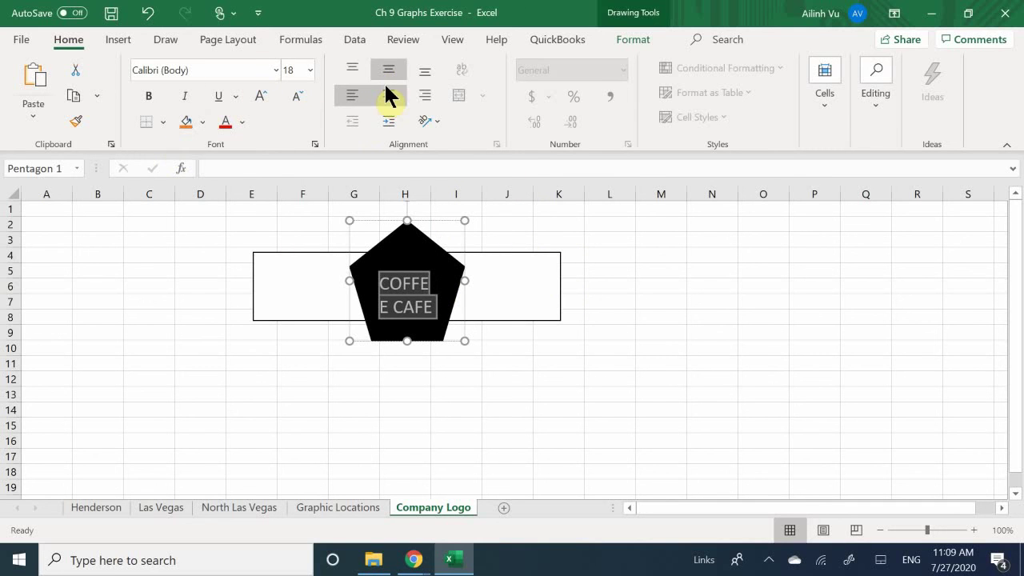
click(386, 95)
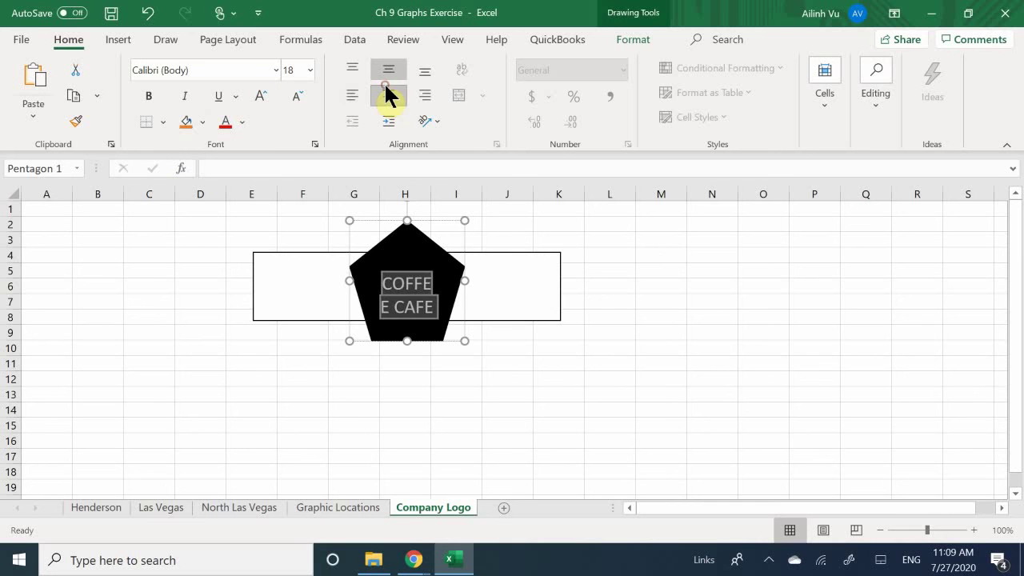
Insert a line break before CAFE in the pentagon's text so that the word starts its own line.
click(404, 316)
click(395, 307)
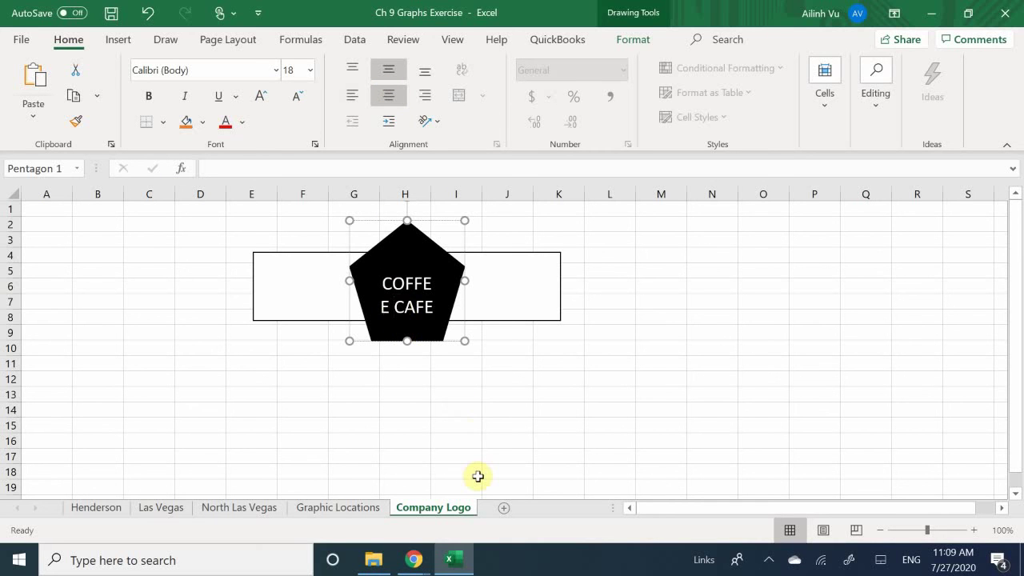
key(Return)
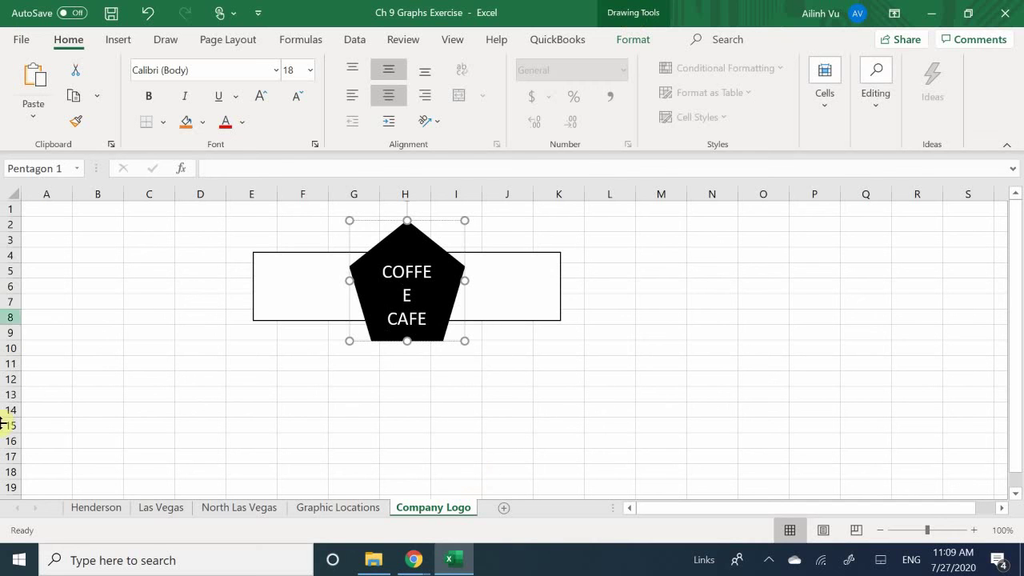
key(Up)
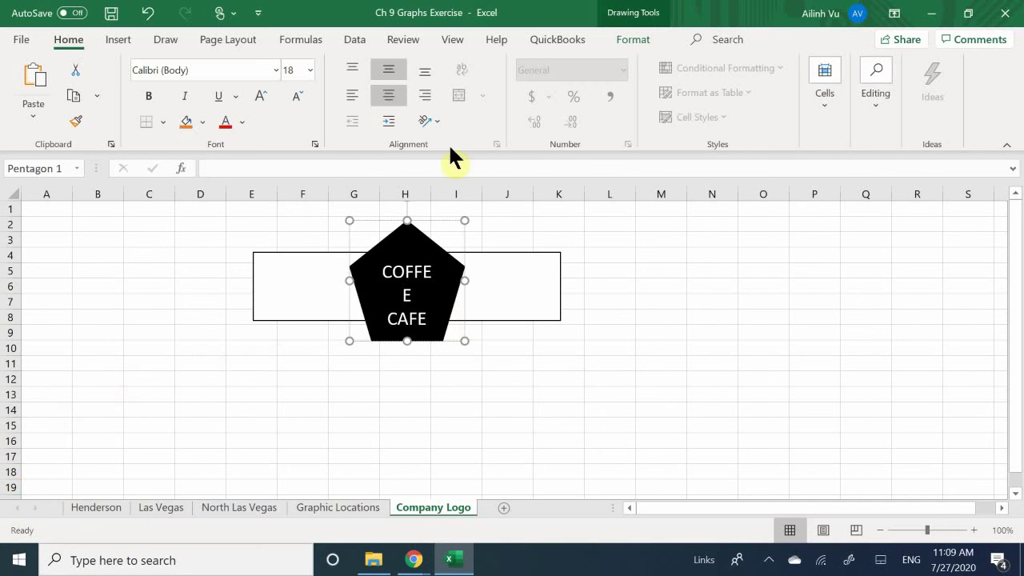
drag(396, 272, 428, 316)
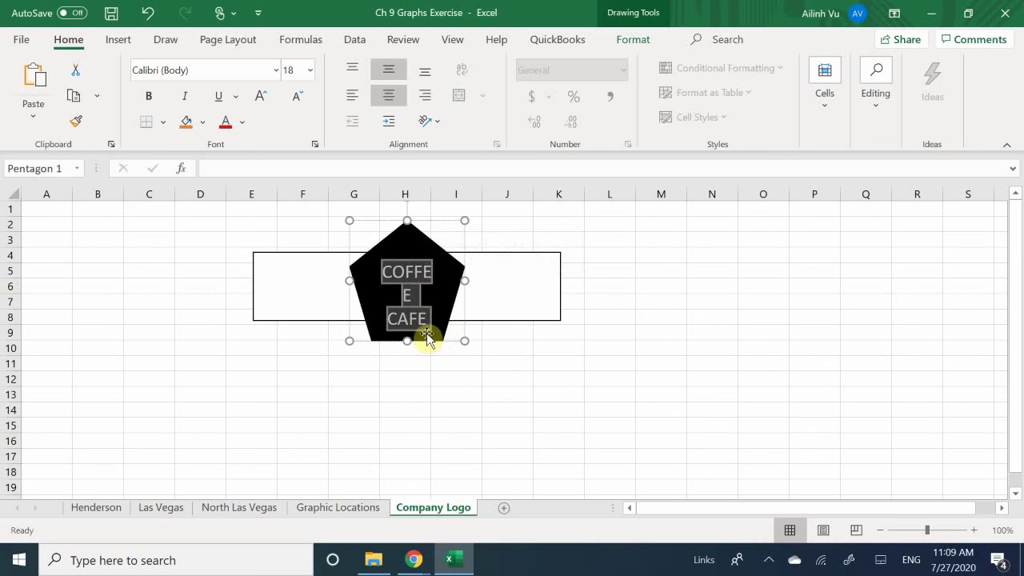
click(406, 316)
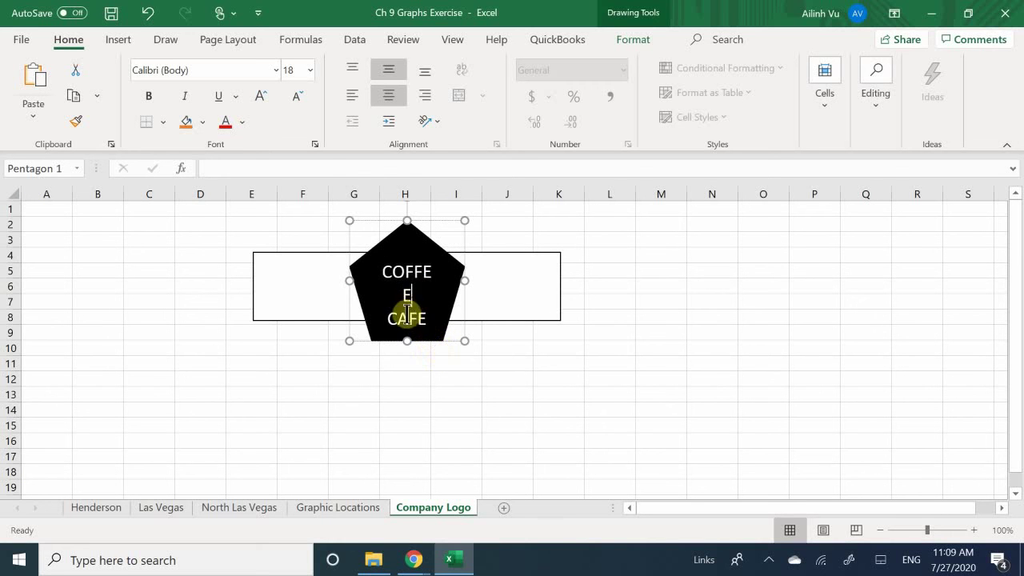
click(408, 297)
triple_click(407, 301)
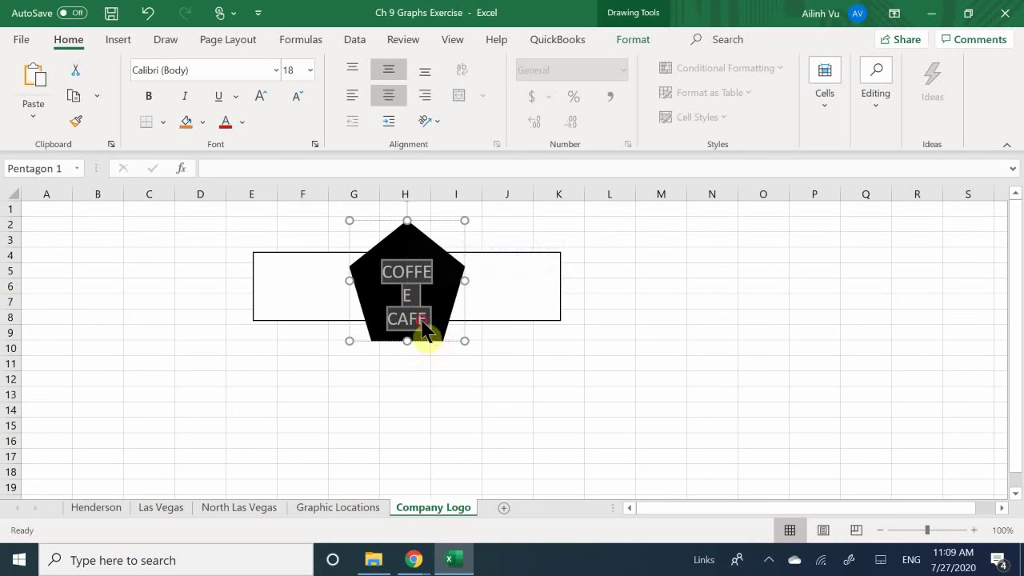
drag(418, 320, 402, 293)
click(385, 270)
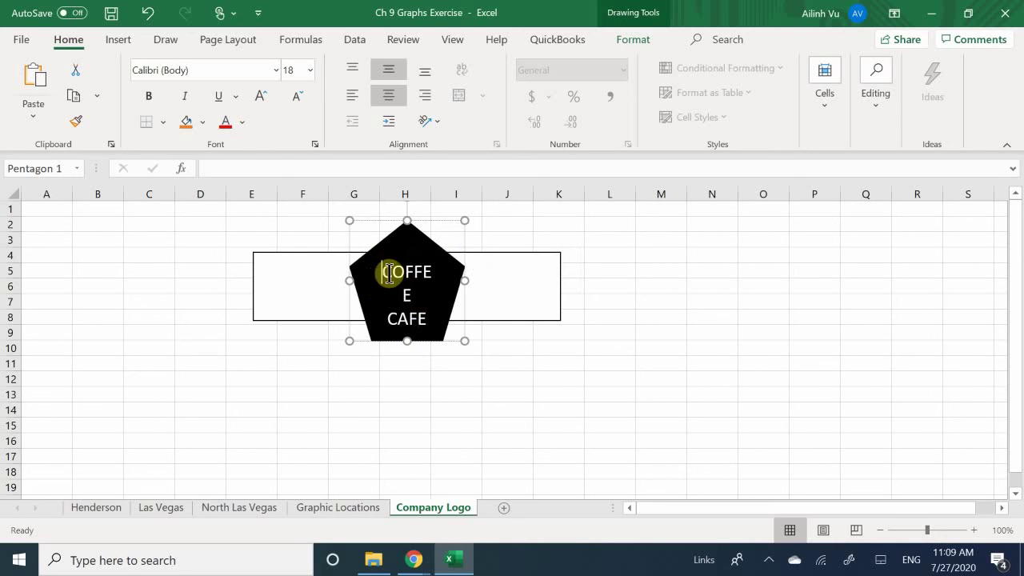
drag(379, 272, 419, 320)
click(407, 246)
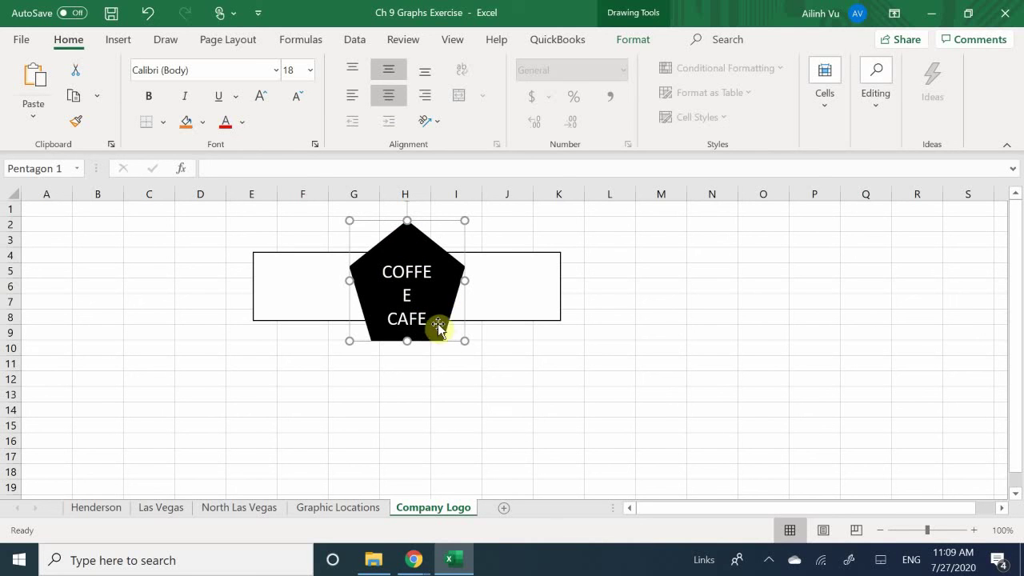
Widen the black pentagon slightly so the word COFFEE fits on one line, and deselect it.
drag(464, 280, 472, 283)
click(399, 310)
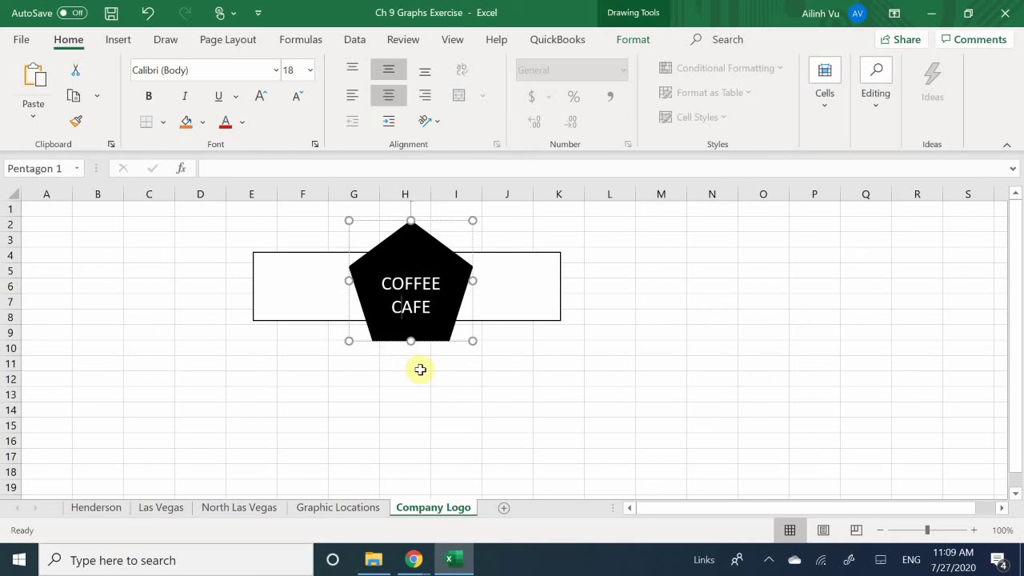
click(486, 361)
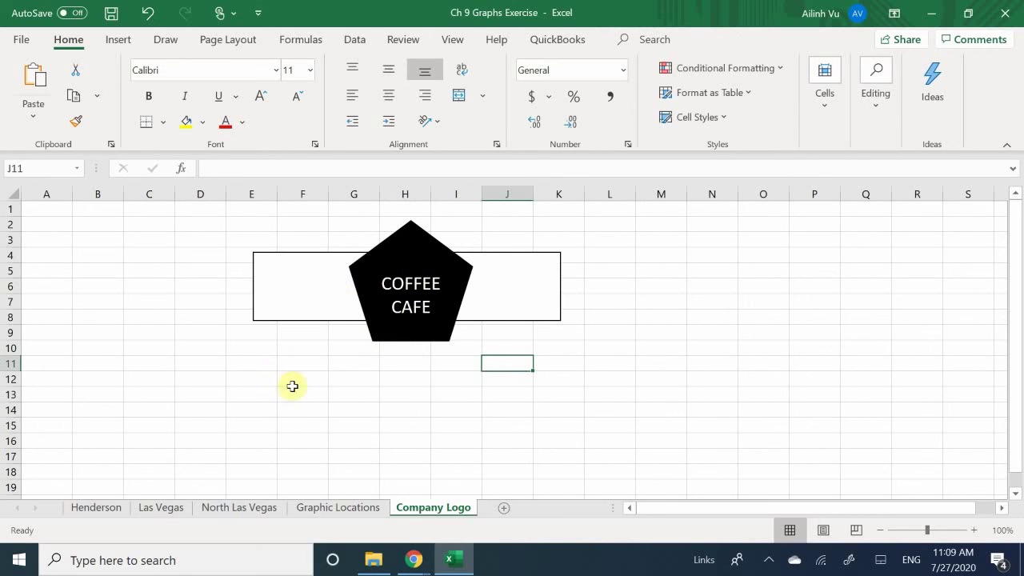
click(292, 362)
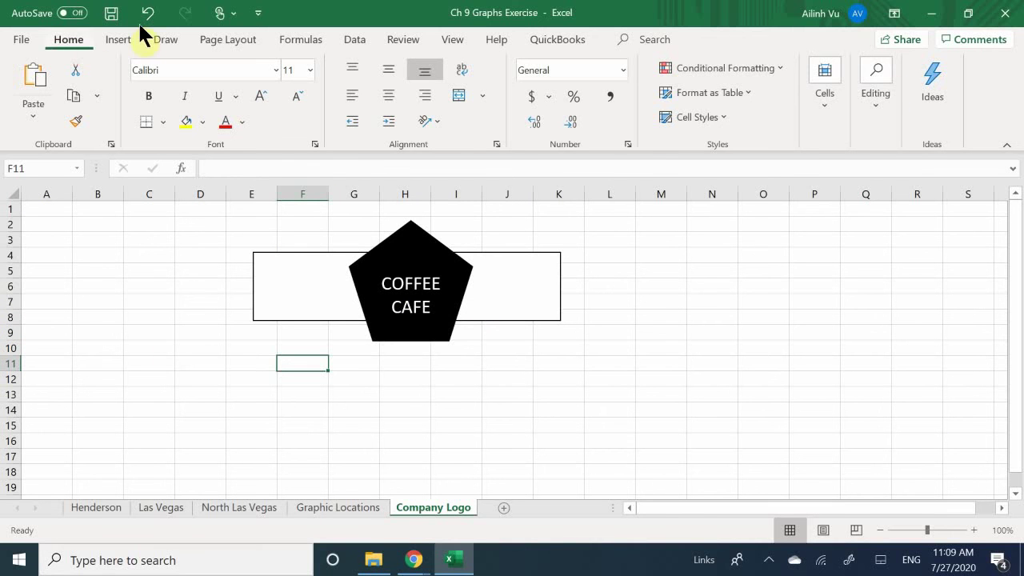
Draw a five-point star about 0.35" high and 0.46" wide inside the pentagon, just above the word COFFEE.
click(119, 40)
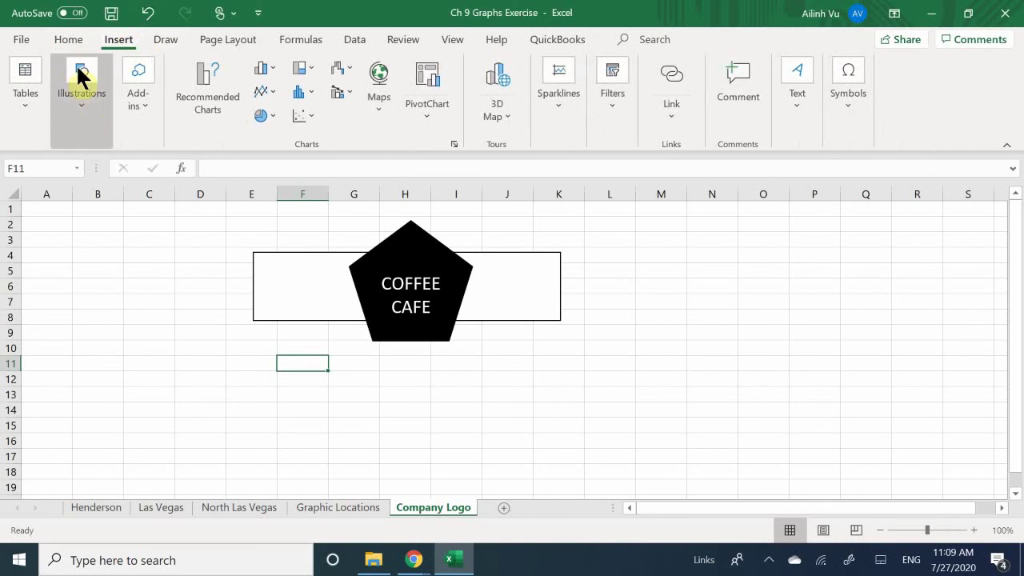
click(82, 105)
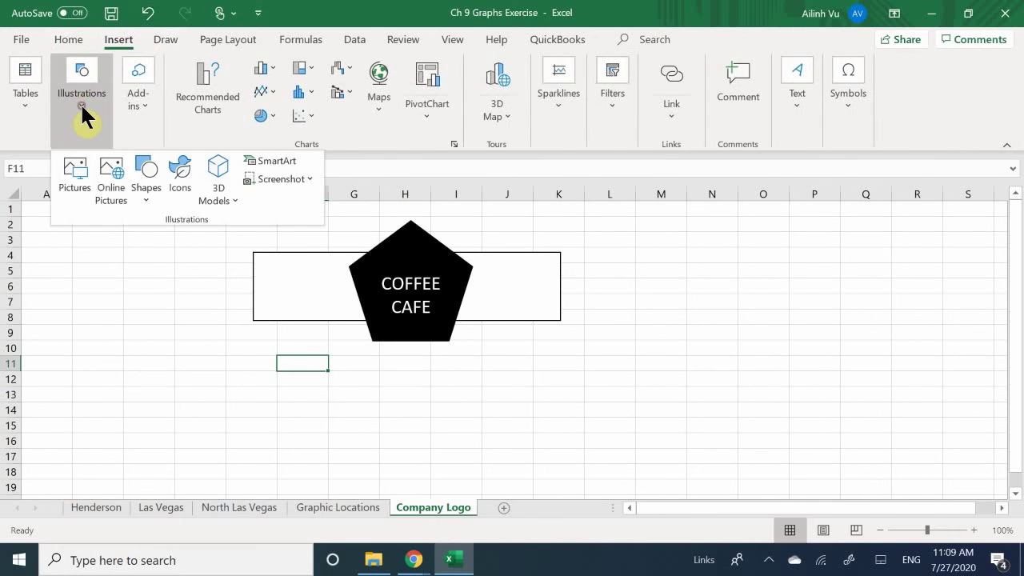
click(145, 191)
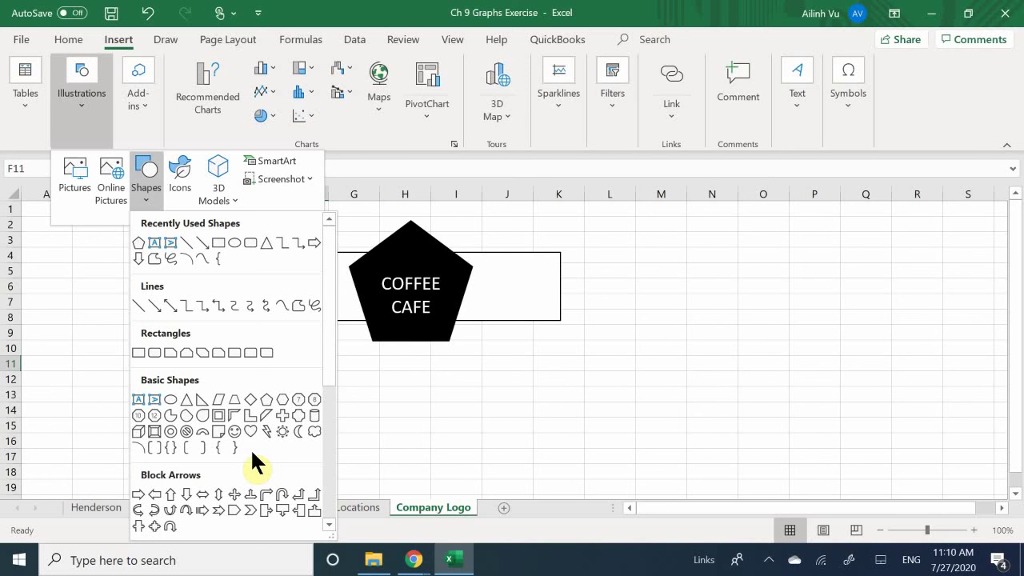
scroll(252, 456, down, 5)
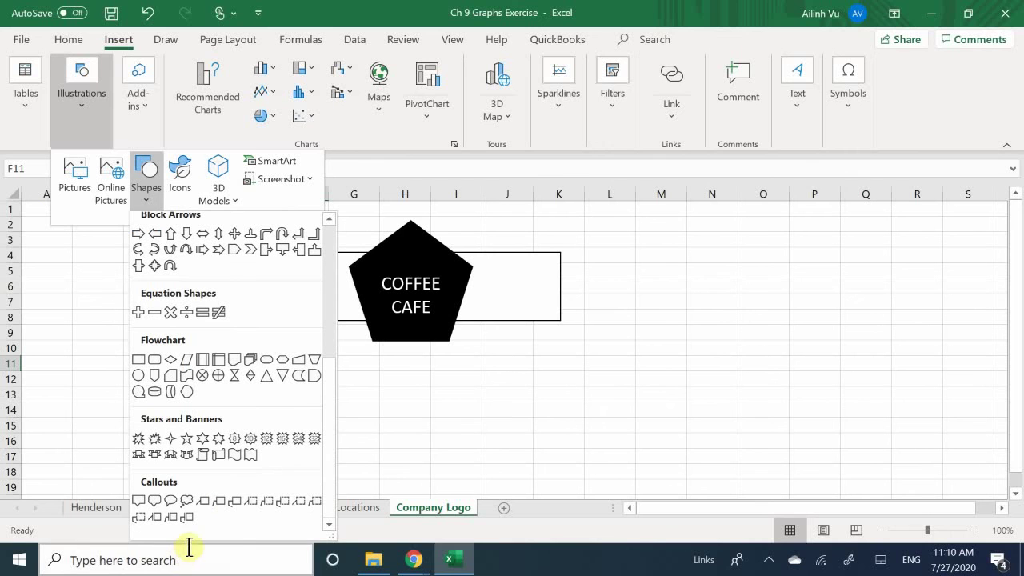
click(187, 440)
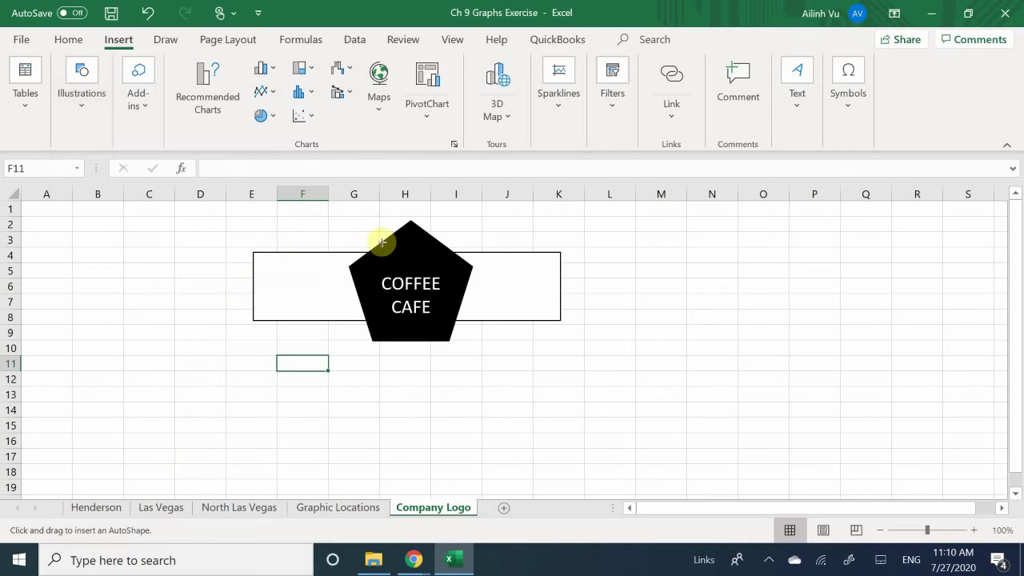
drag(395, 238, 427, 269)
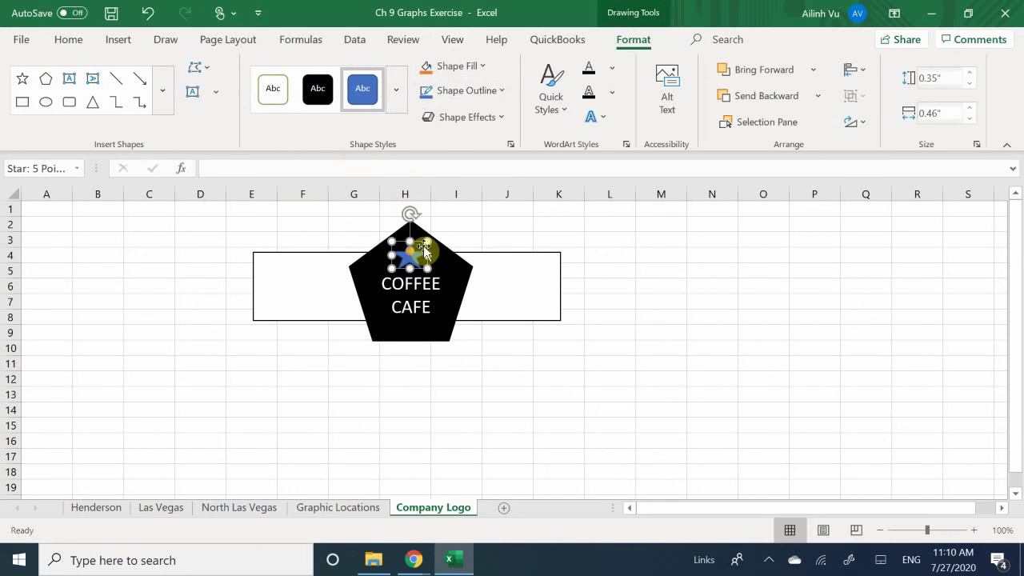
Give the star a standard yellow fill and a matching yellow outline, and deselect it.
click(484, 64)
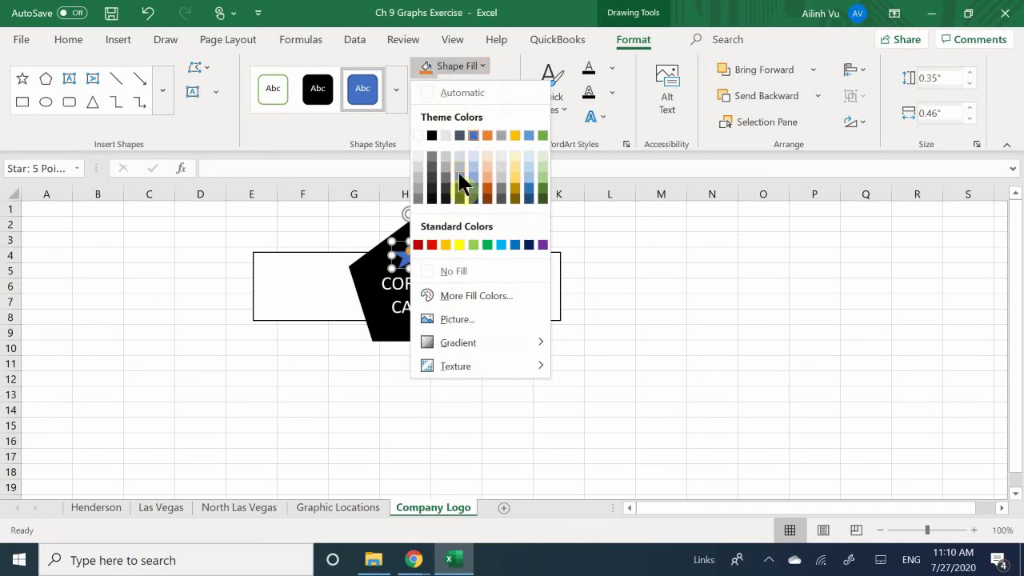
click(459, 244)
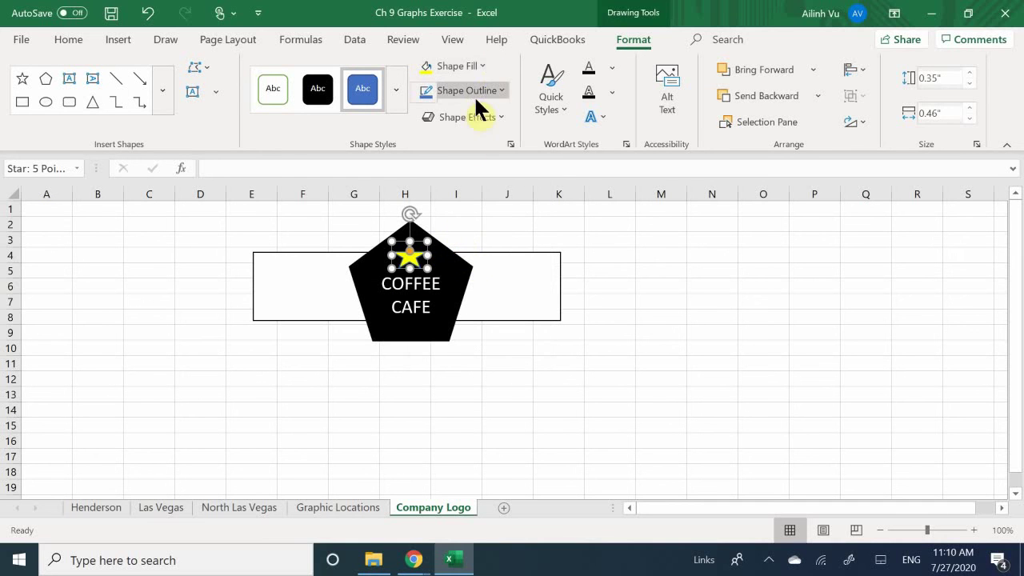
click(502, 90)
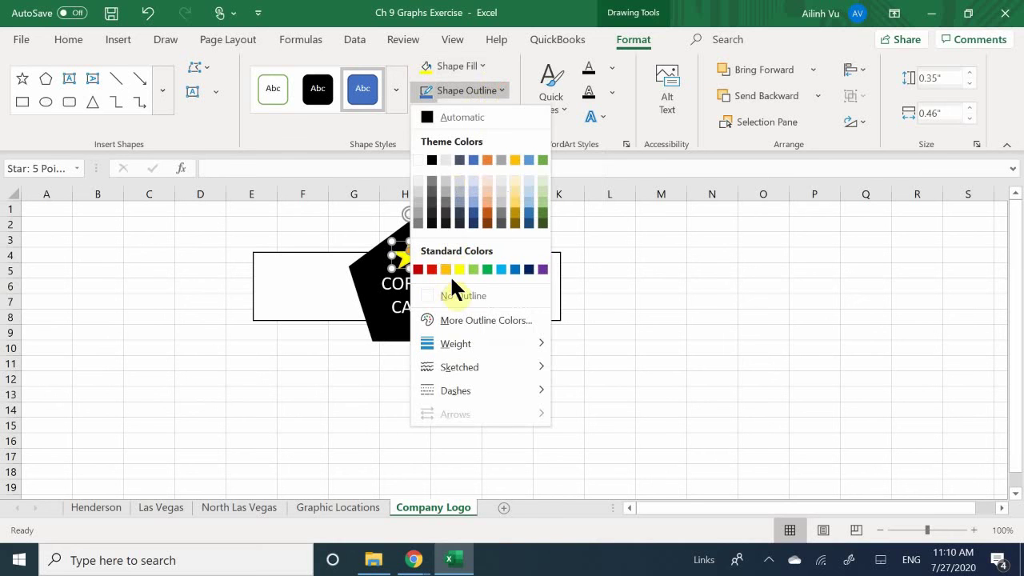
click(460, 268)
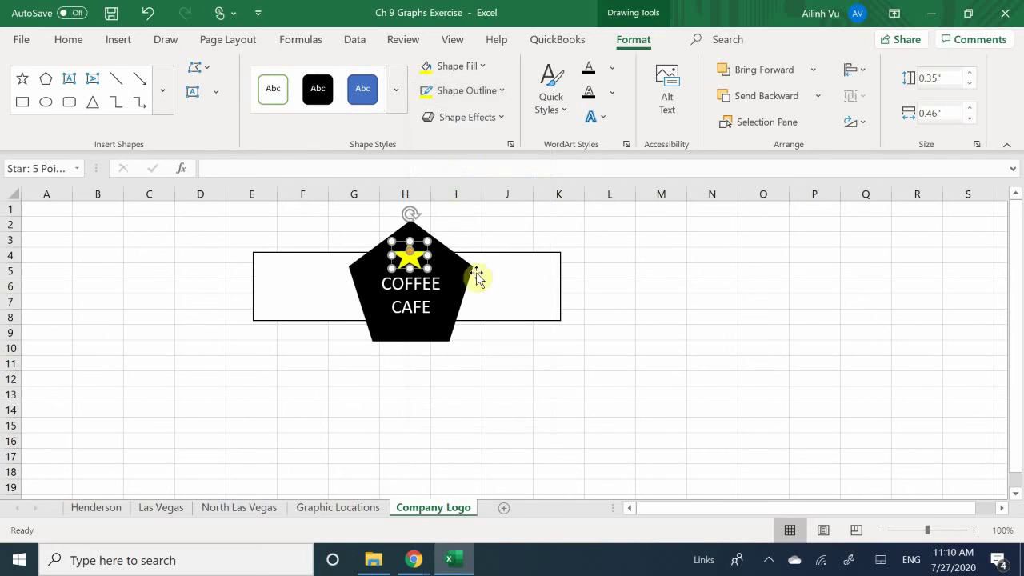
click(635, 245)
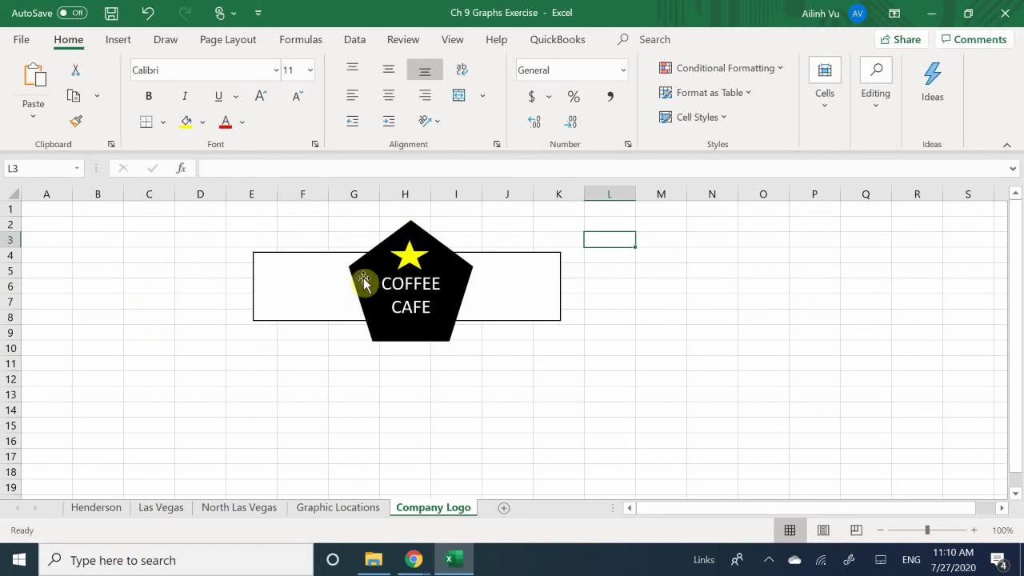
click(312, 357)
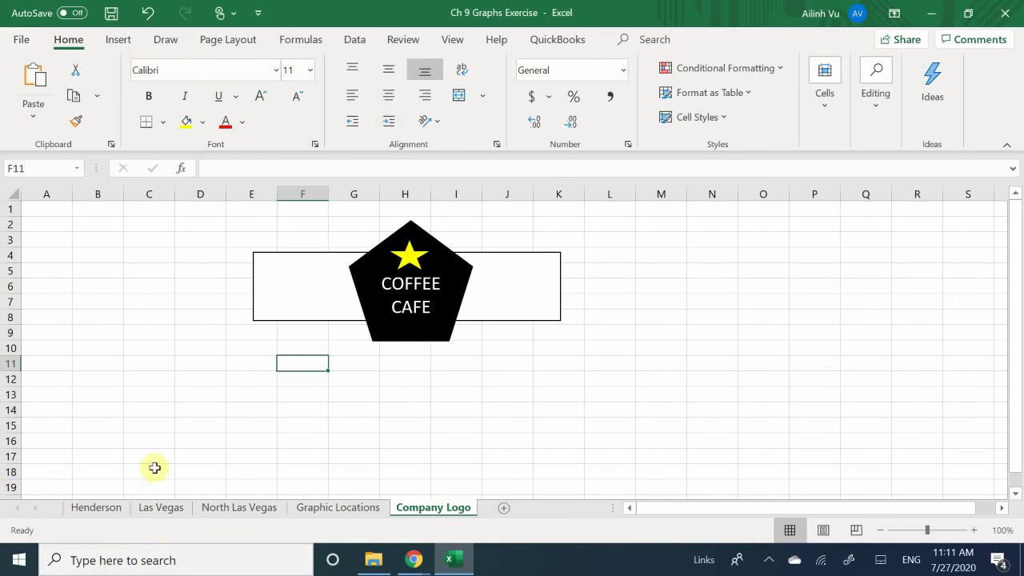
click(245, 407)
click(422, 414)
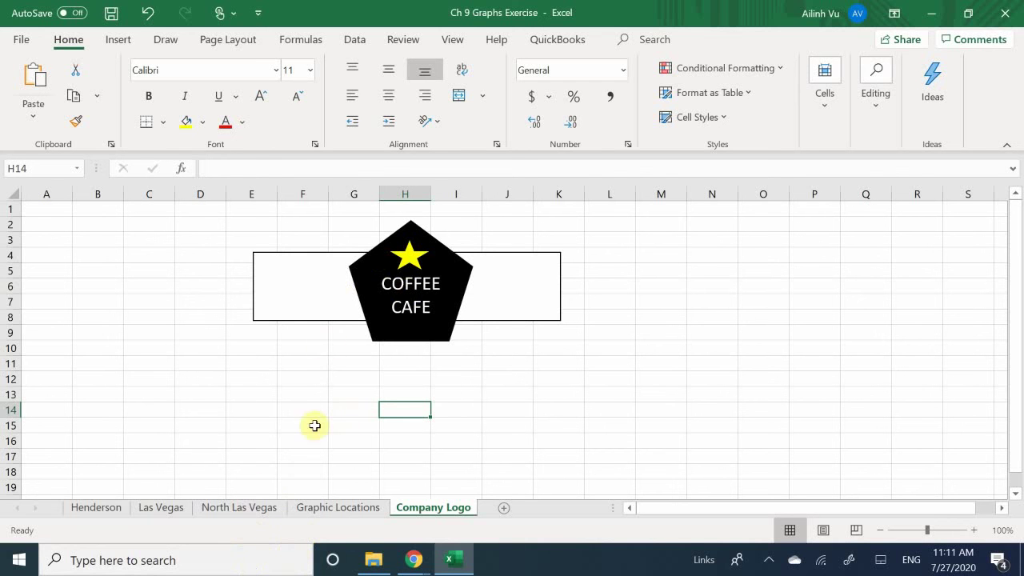
Review the finished graphics on the North Las Vegas, Graphic Locations, Las Vegas and Henderson sheets, ending on Henderson.
click(240, 507)
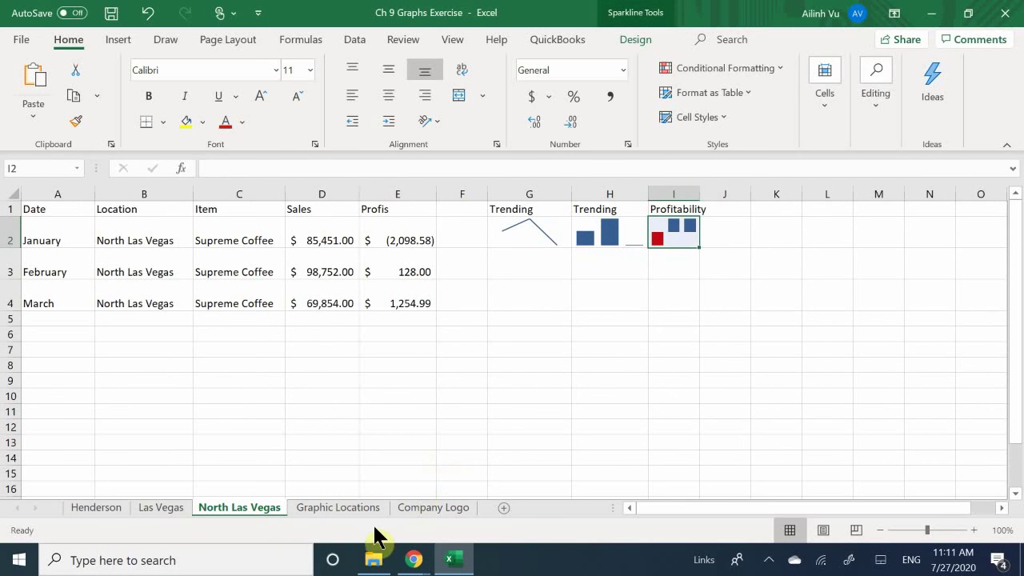
click(339, 508)
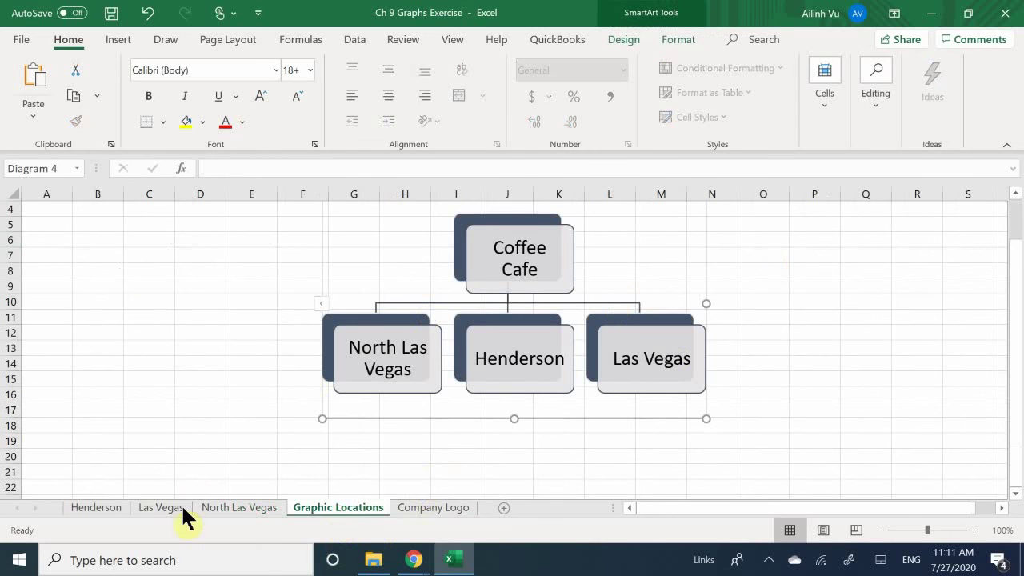
click(163, 512)
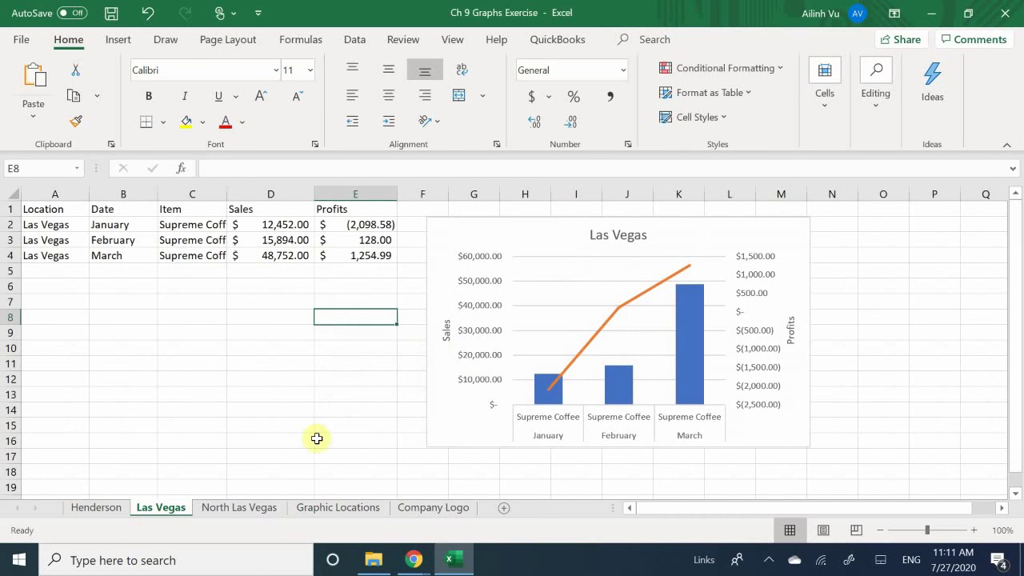
click(96, 508)
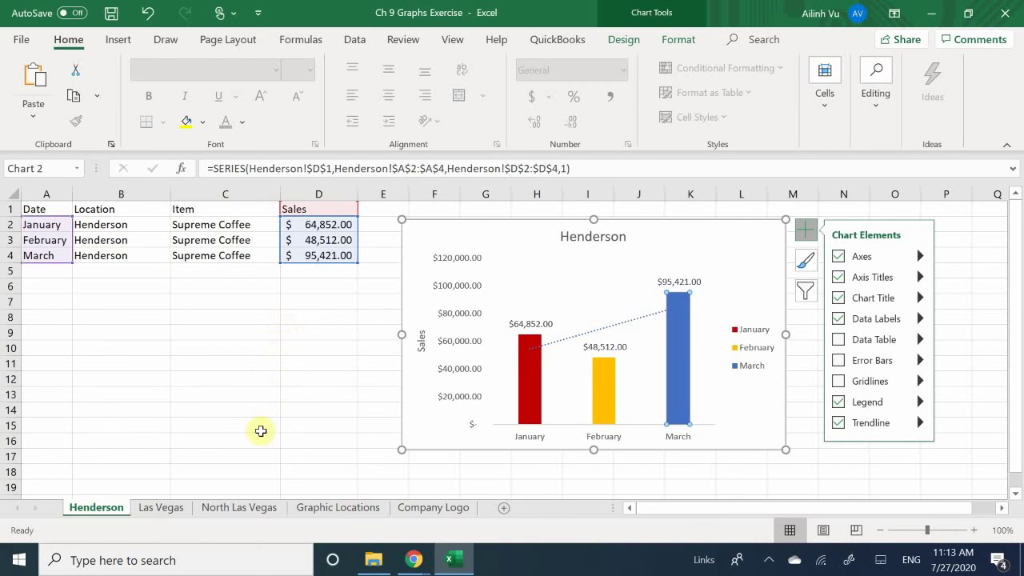
click(169, 508)
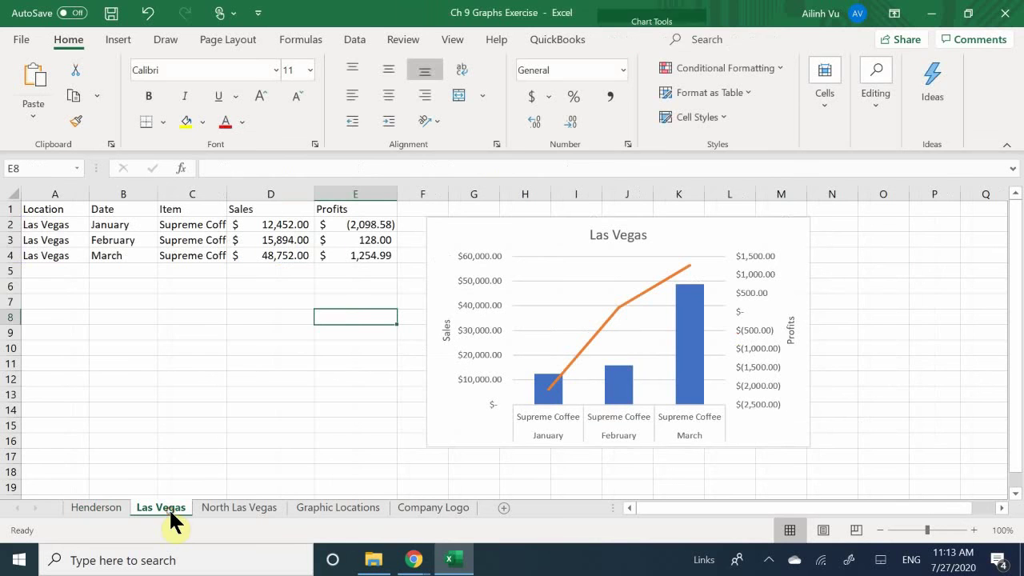
click(97, 507)
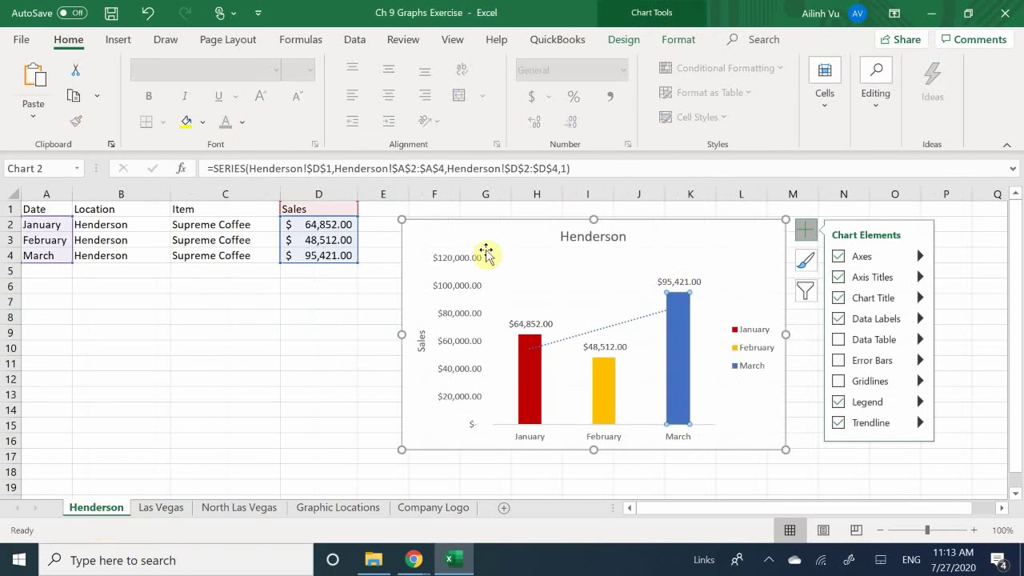
right_click(435, 251)
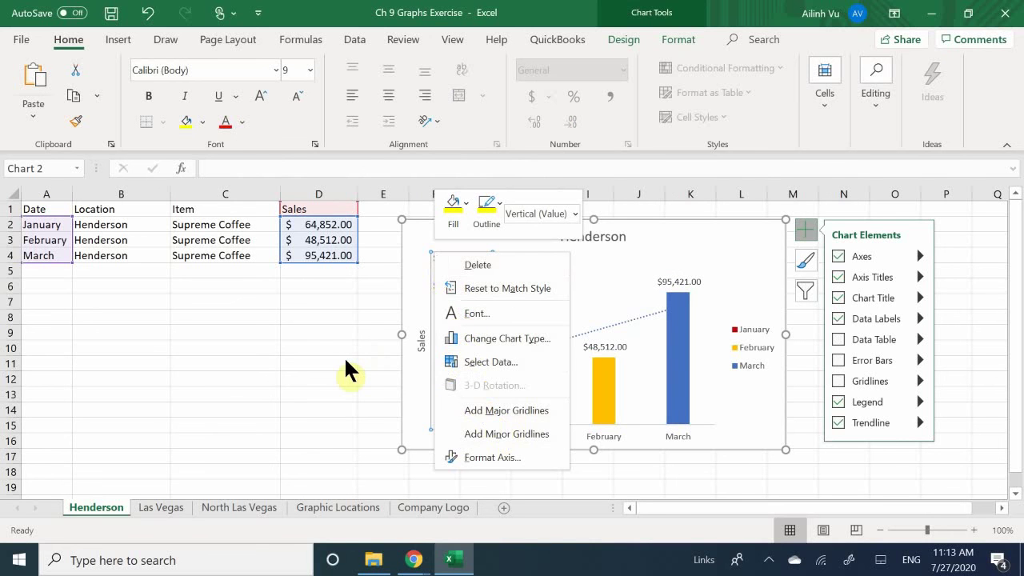
key(Escape)
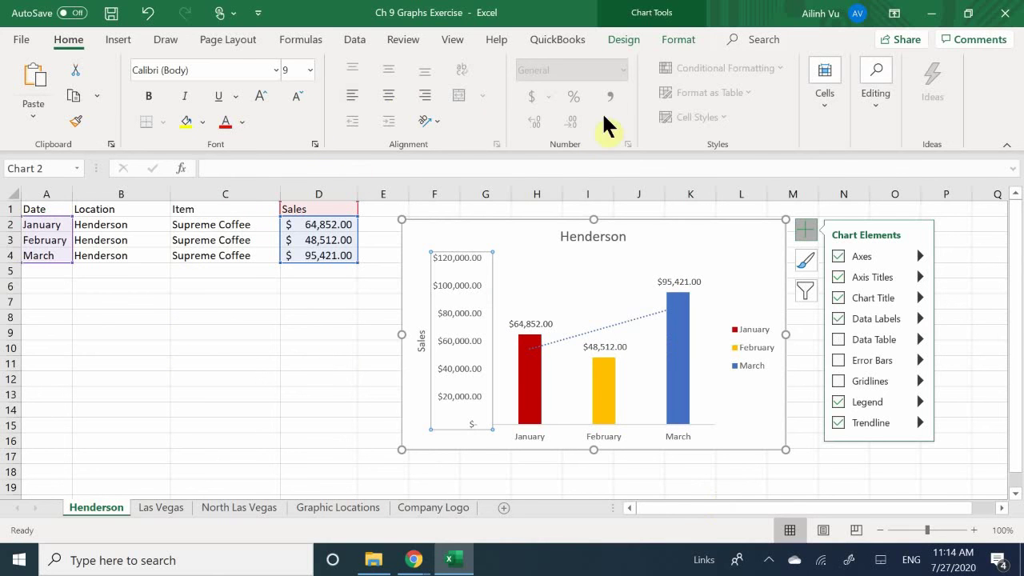
click(541, 358)
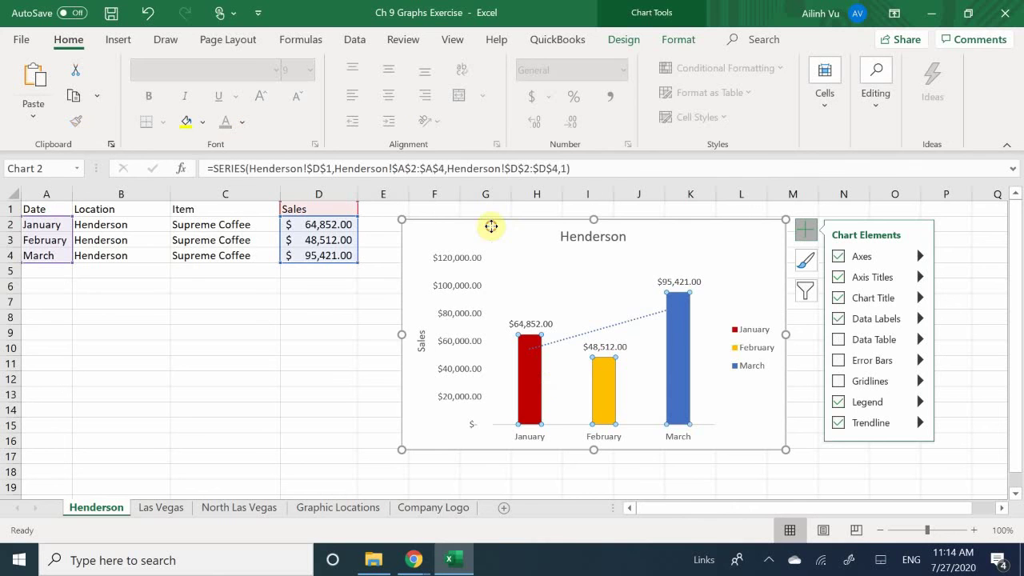
Move the Henderson chart over the sales data so that its corner sits at cell A1.
drag(489, 227, 68, 209)
click(575, 332)
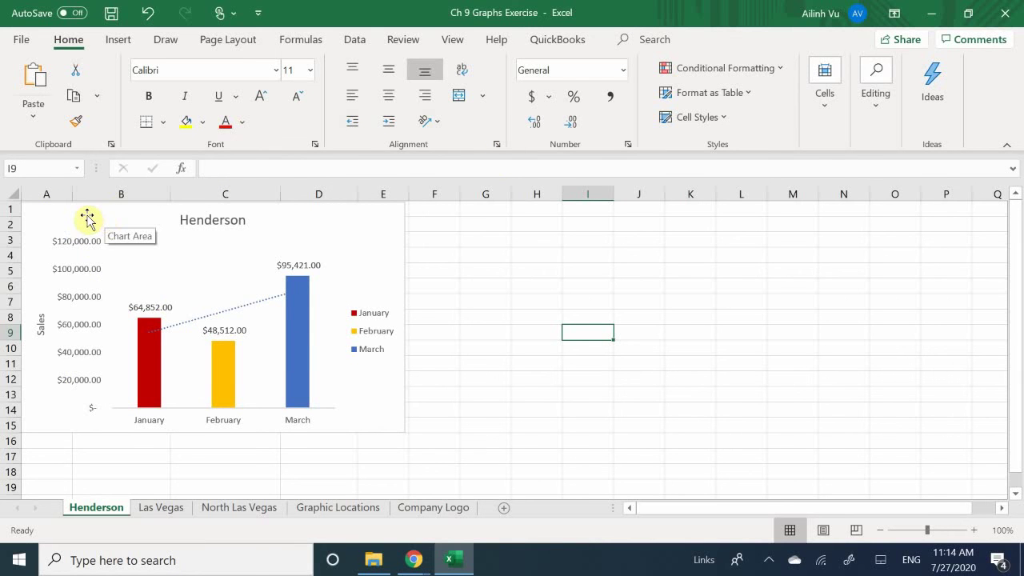
mouse_move(87, 218)
mouse_down()
mouse_move(100, 315)
mouse_move(101, 238)
mouse_move(86, 209)
mouse_move(75, 213)
mouse_up()
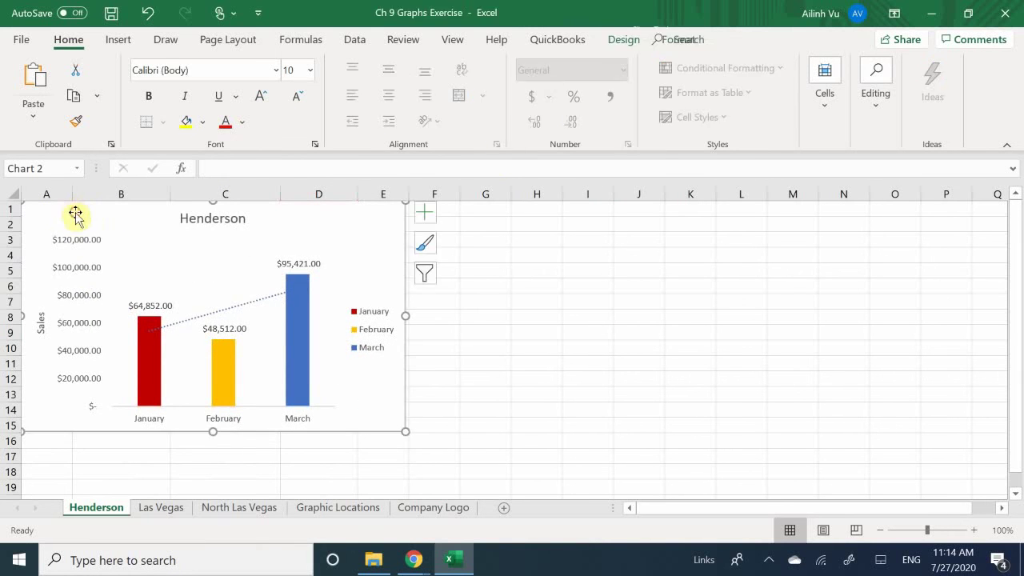
Filter the March category out of the Henderson chart and apply the filter.
click(422, 274)
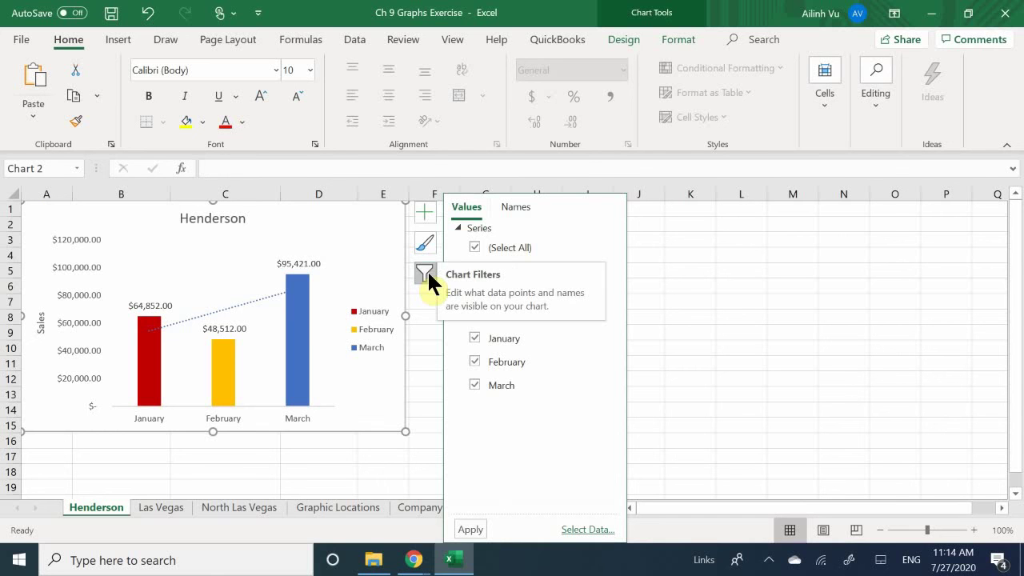
click(509, 389)
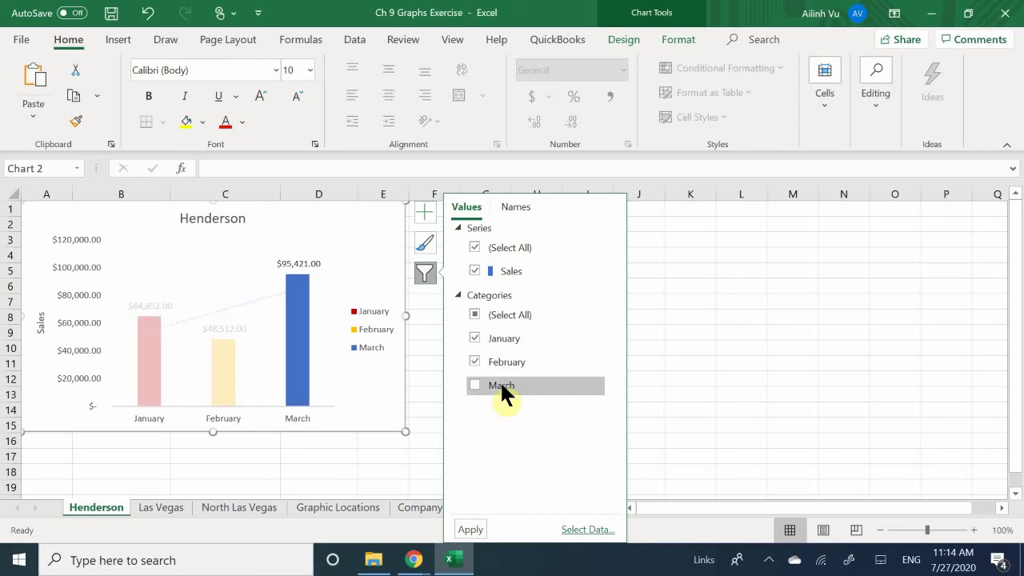
click(469, 530)
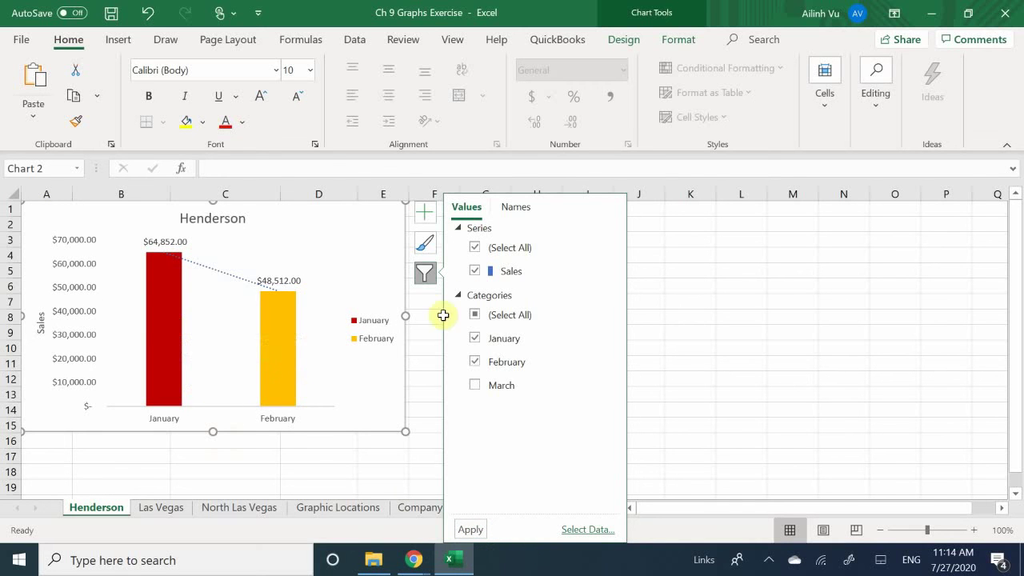
Include the March category in the Henderson chart again, apply the filter, and deselect the chart.
click(487, 385)
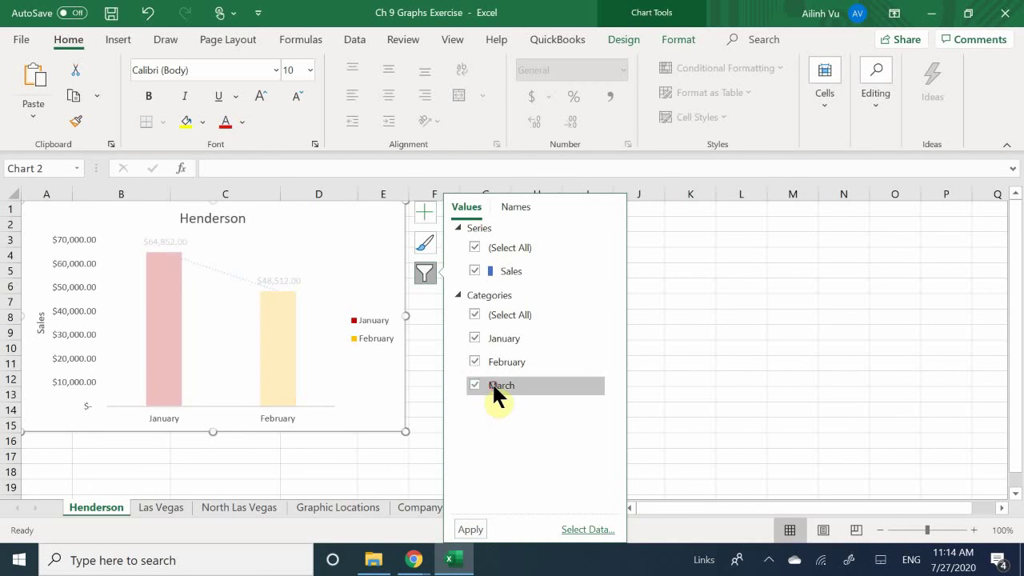
click(472, 530)
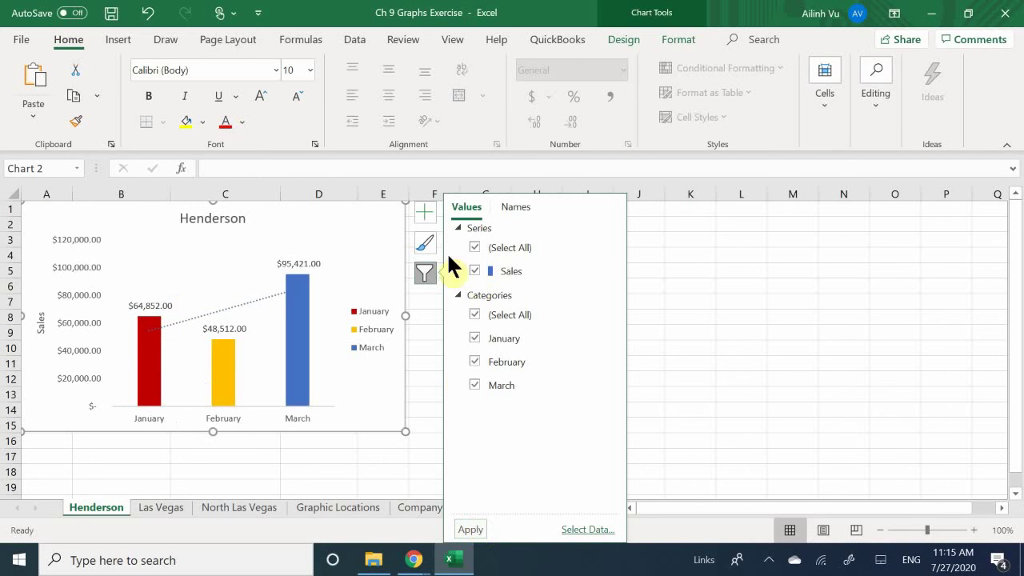
click(714, 276)
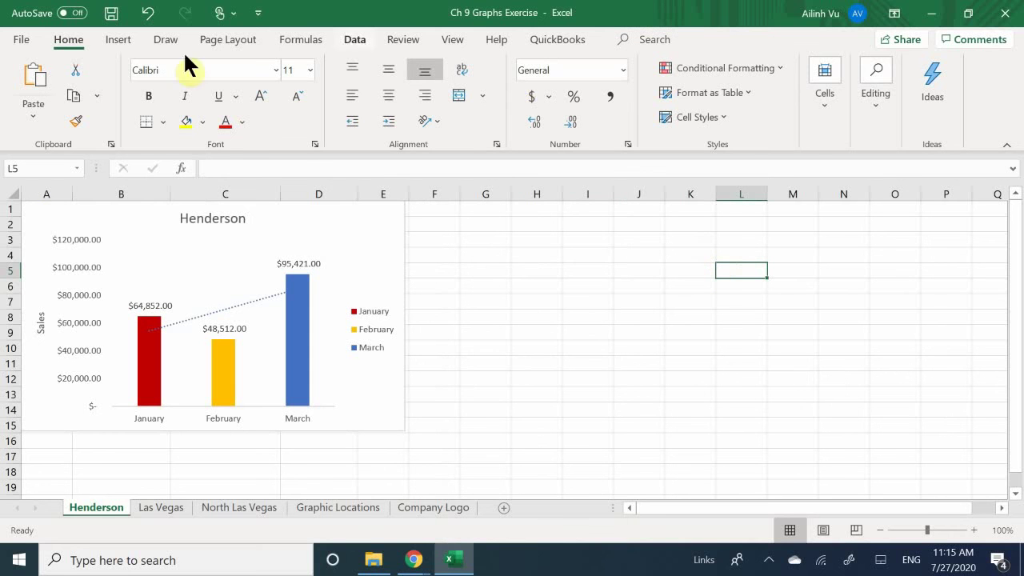
click(362, 230)
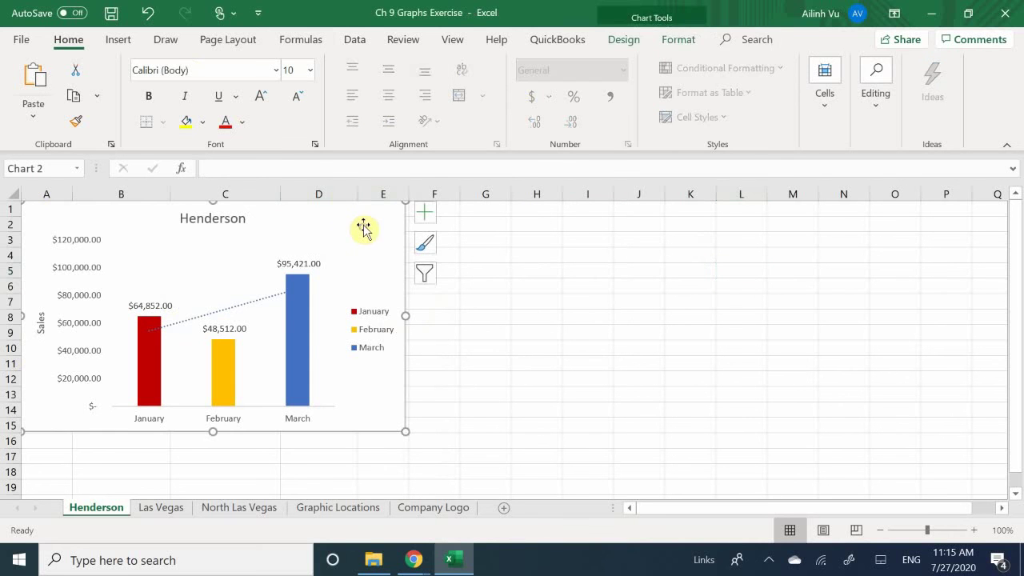
click(436, 276)
click(738, 265)
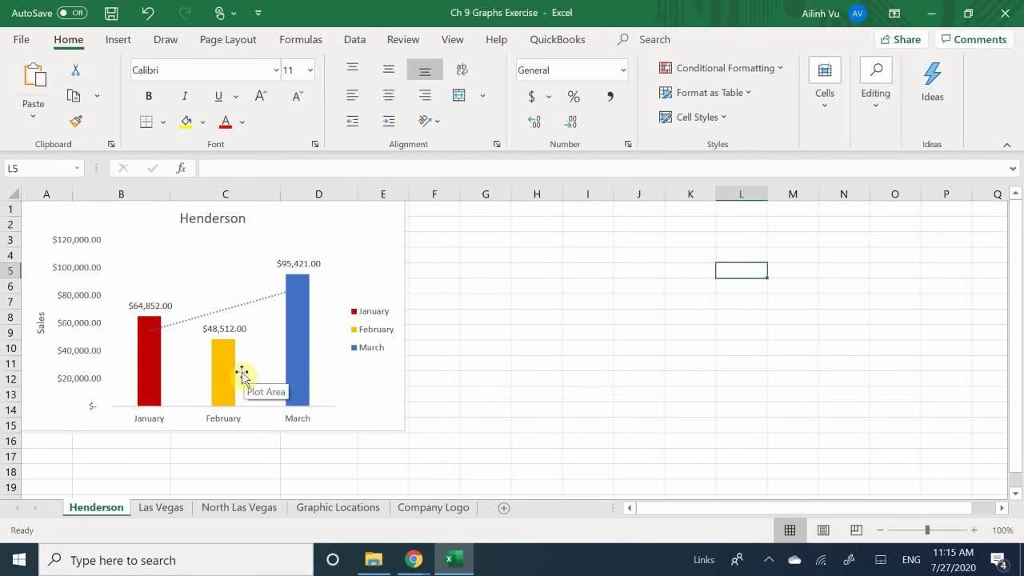
Review the charts, sparklines, location diagram and logo across the Henderson, Las Vegas, North Las Vegas, Graphic Locations and Company Logo sheets.
click(160, 508)
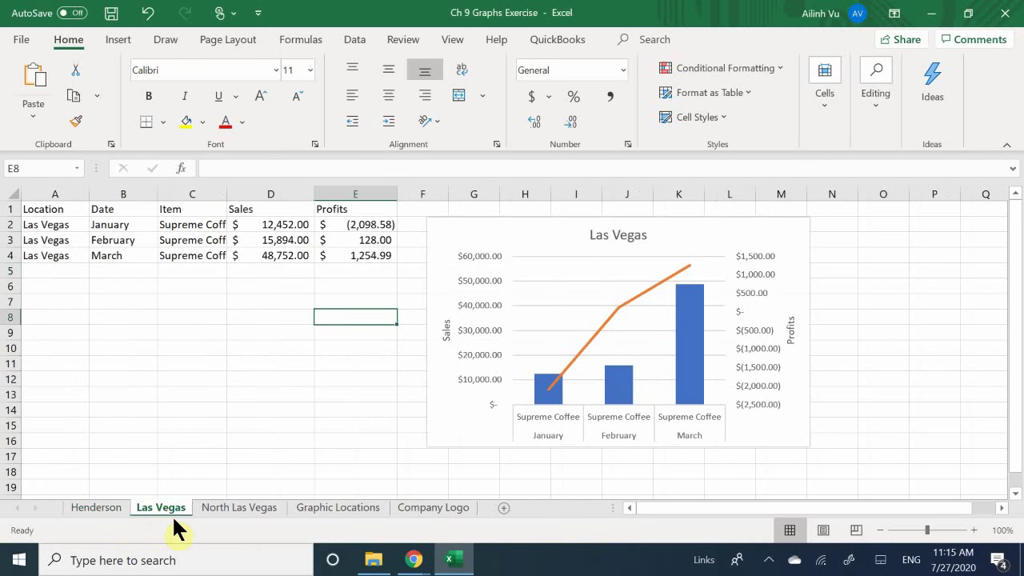
click(218, 509)
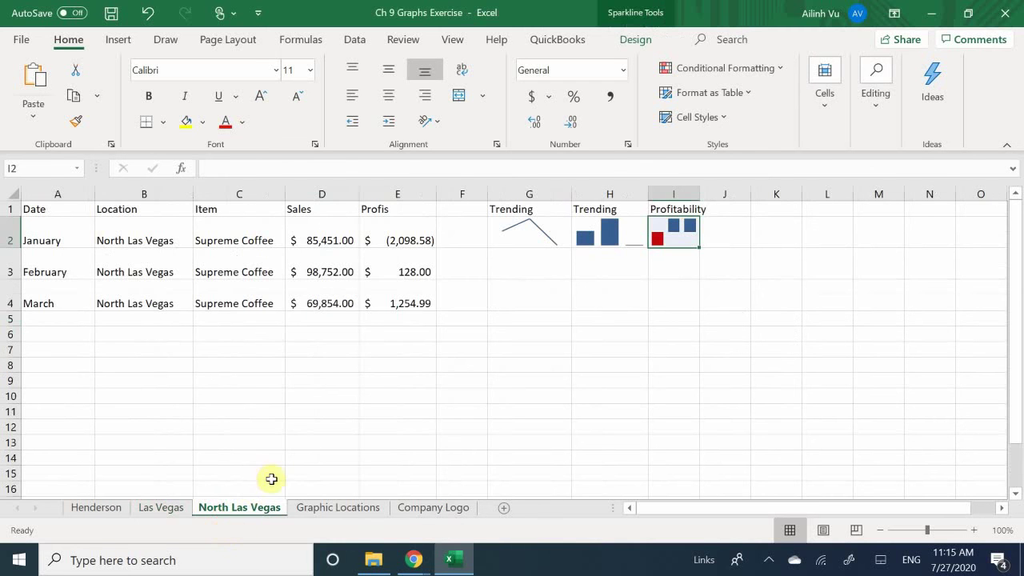
click(306, 505)
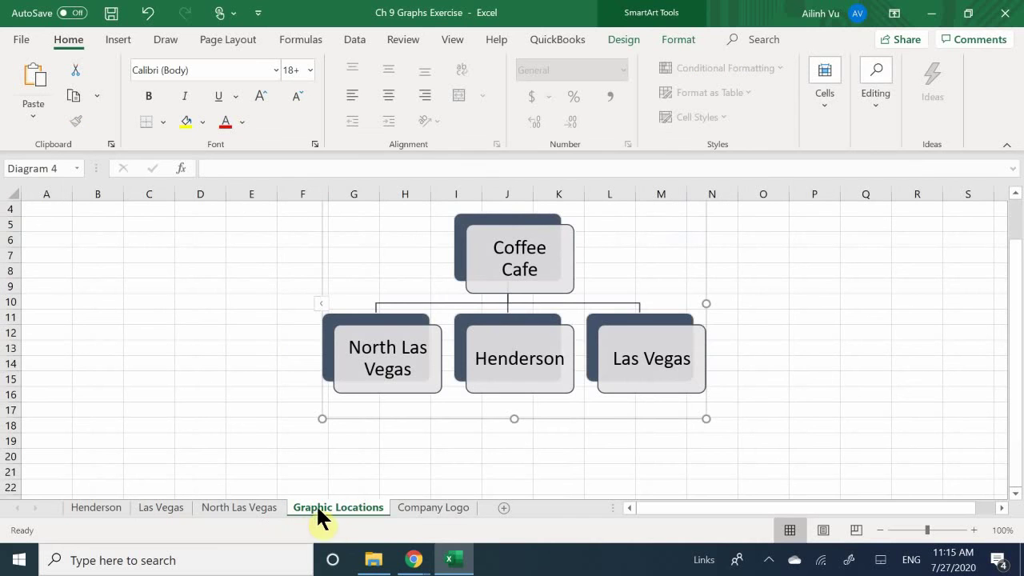
click(404, 510)
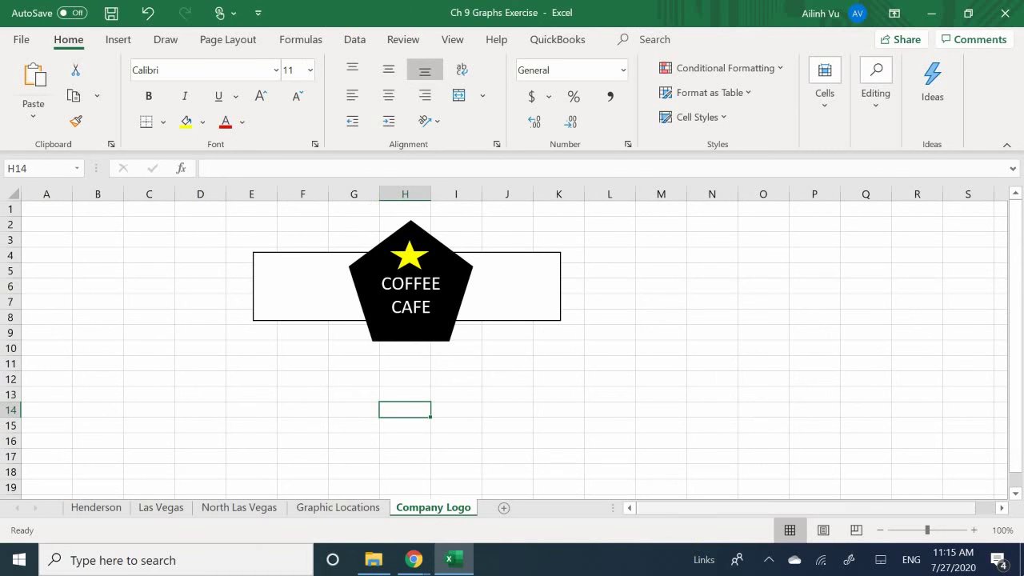
click(769, 560)
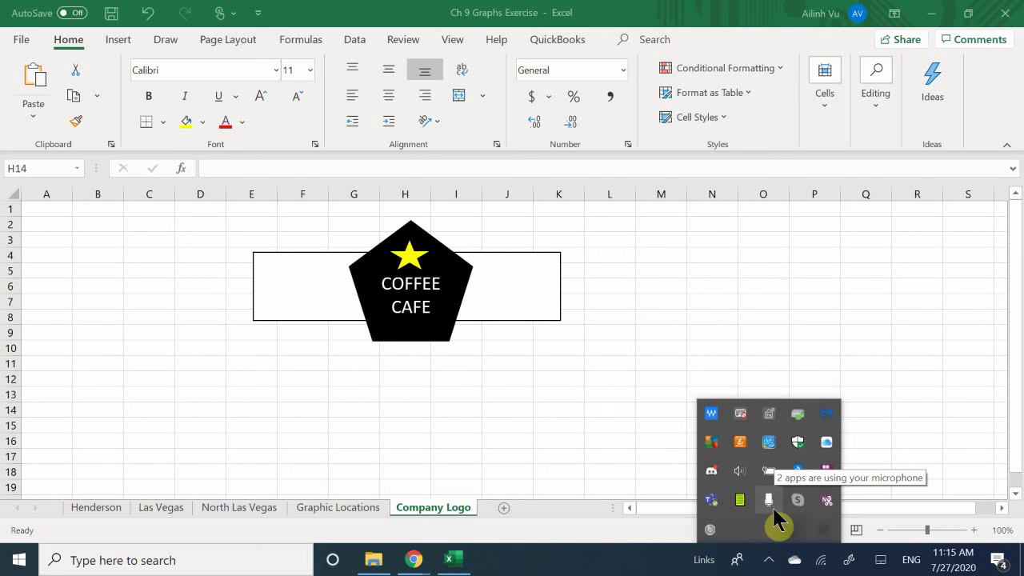
click(728, 336)
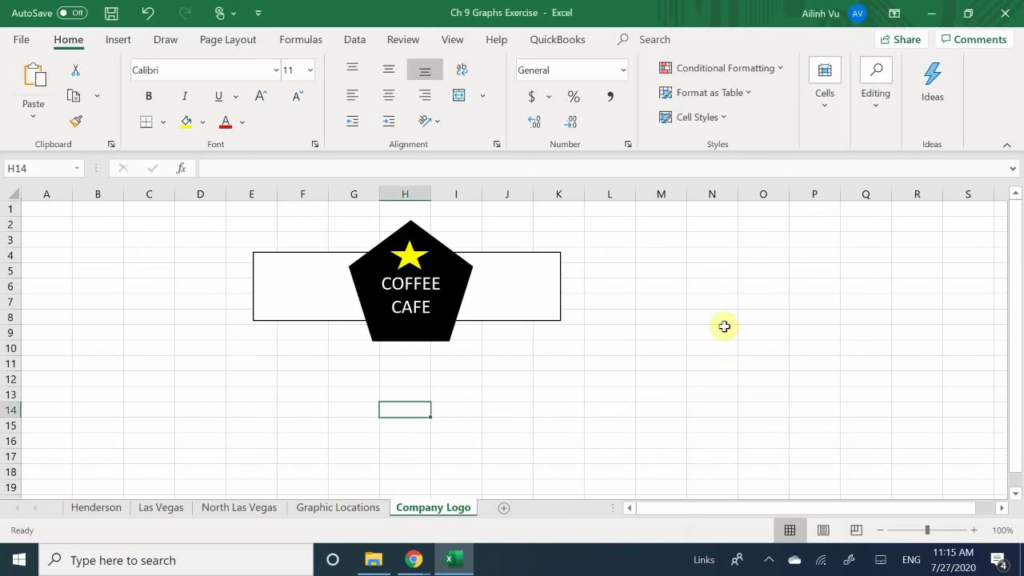
click(96, 507)
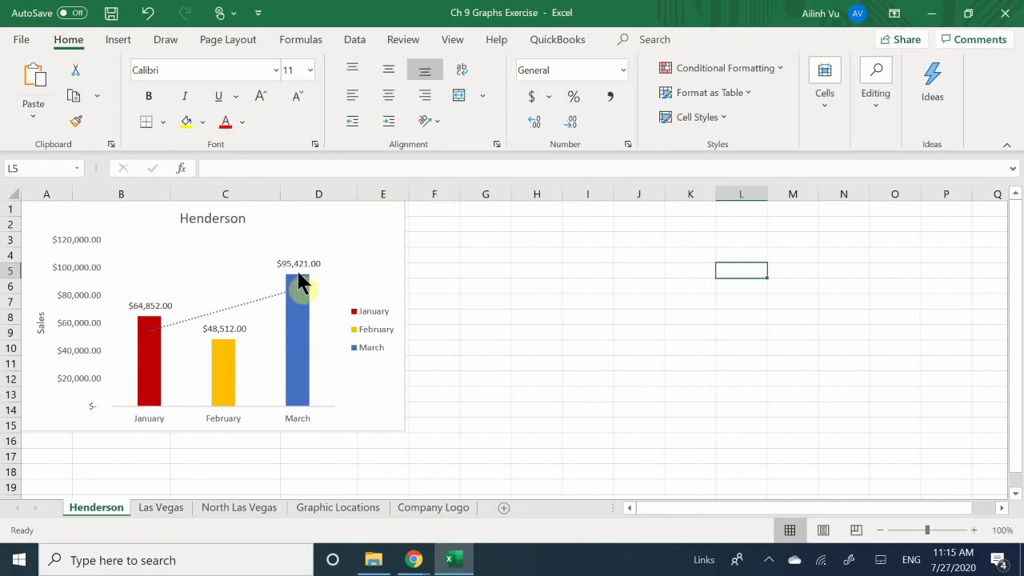
click(250, 507)
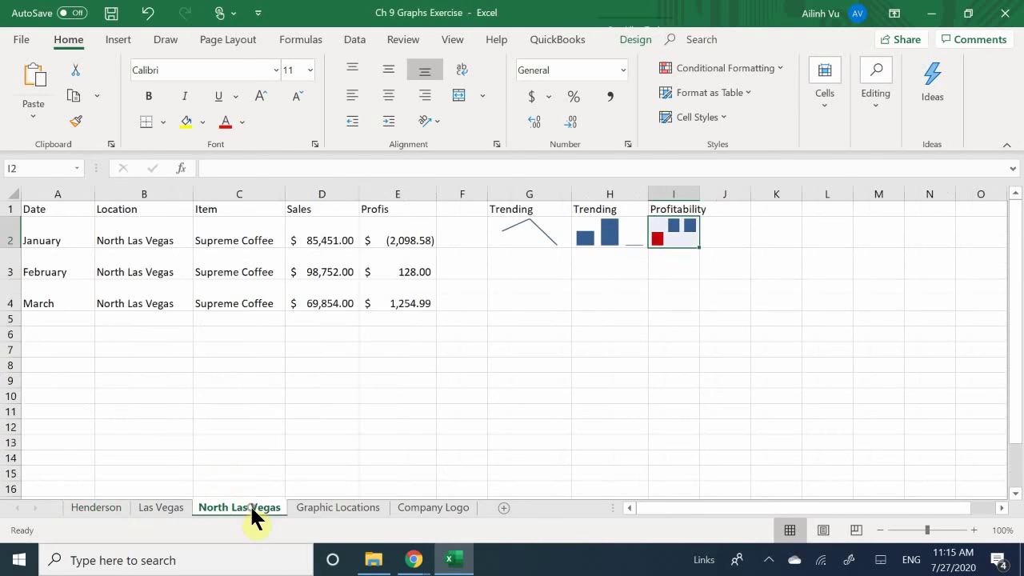
click(165, 509)
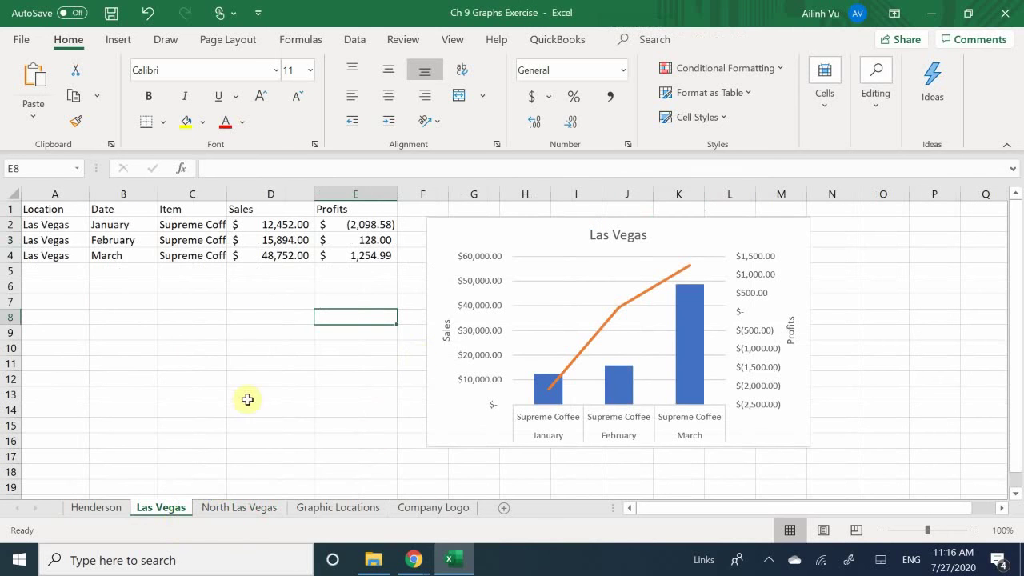
click(338, 505)
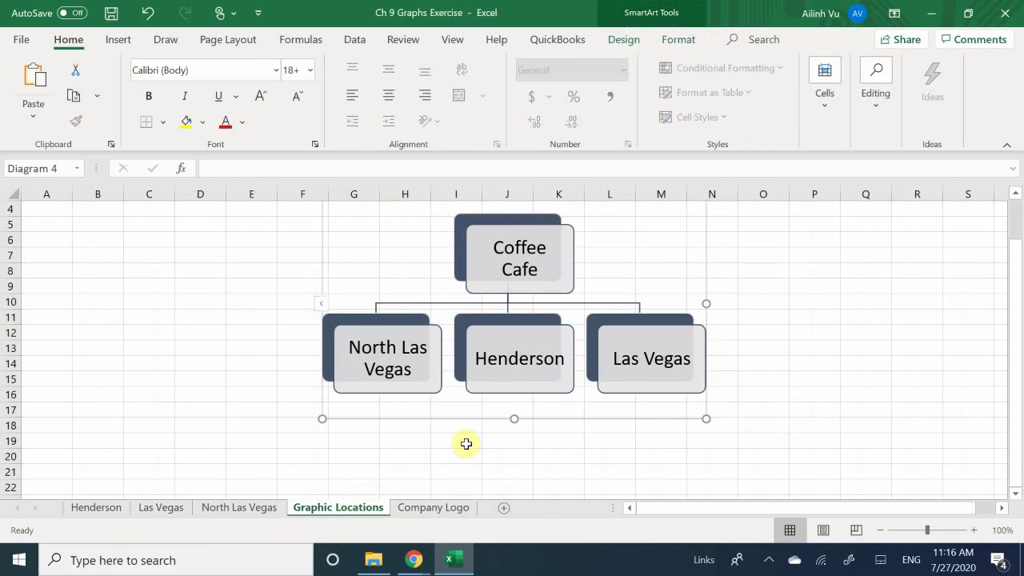
click(769, 562)
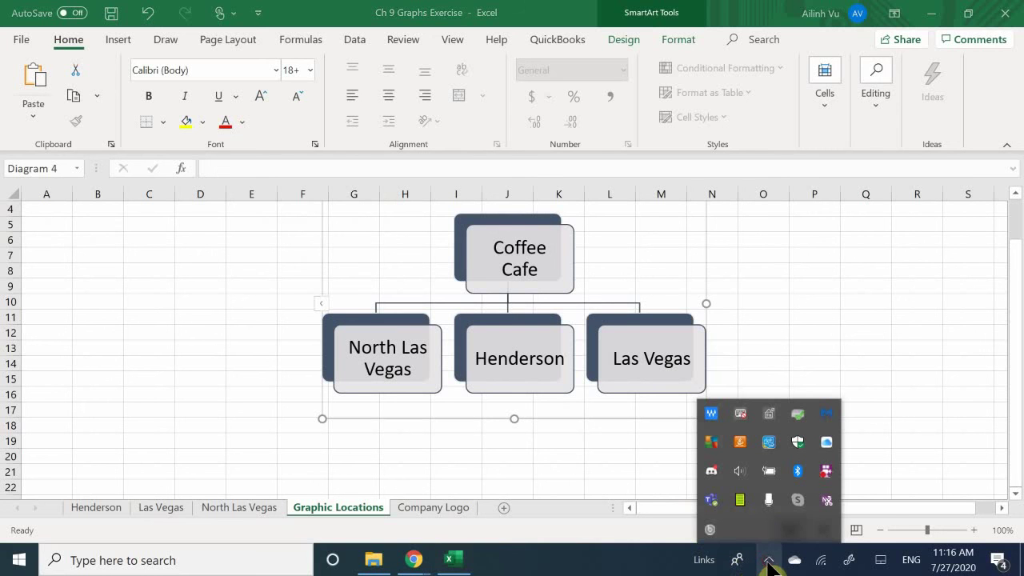
right_click(826, 474)
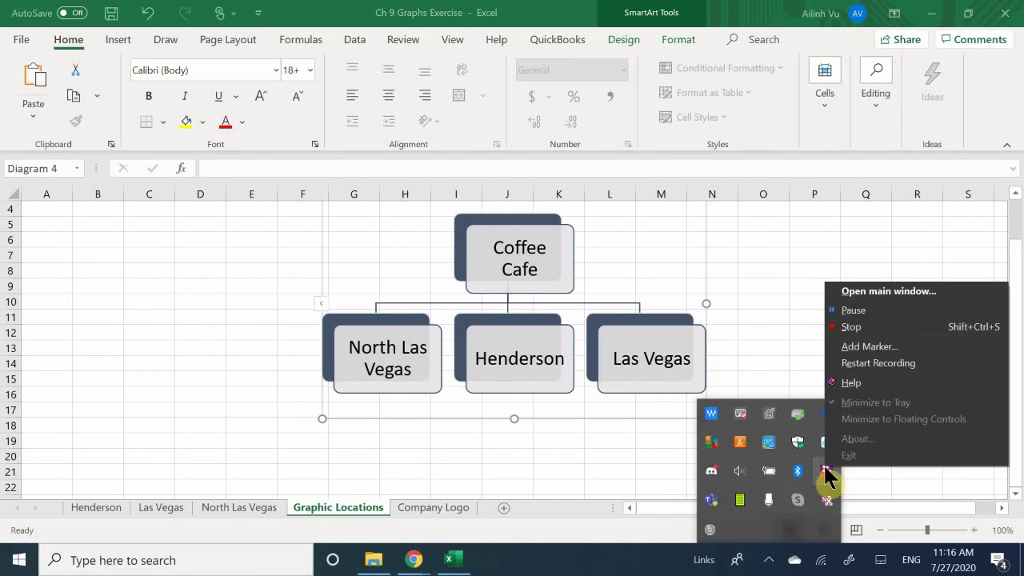